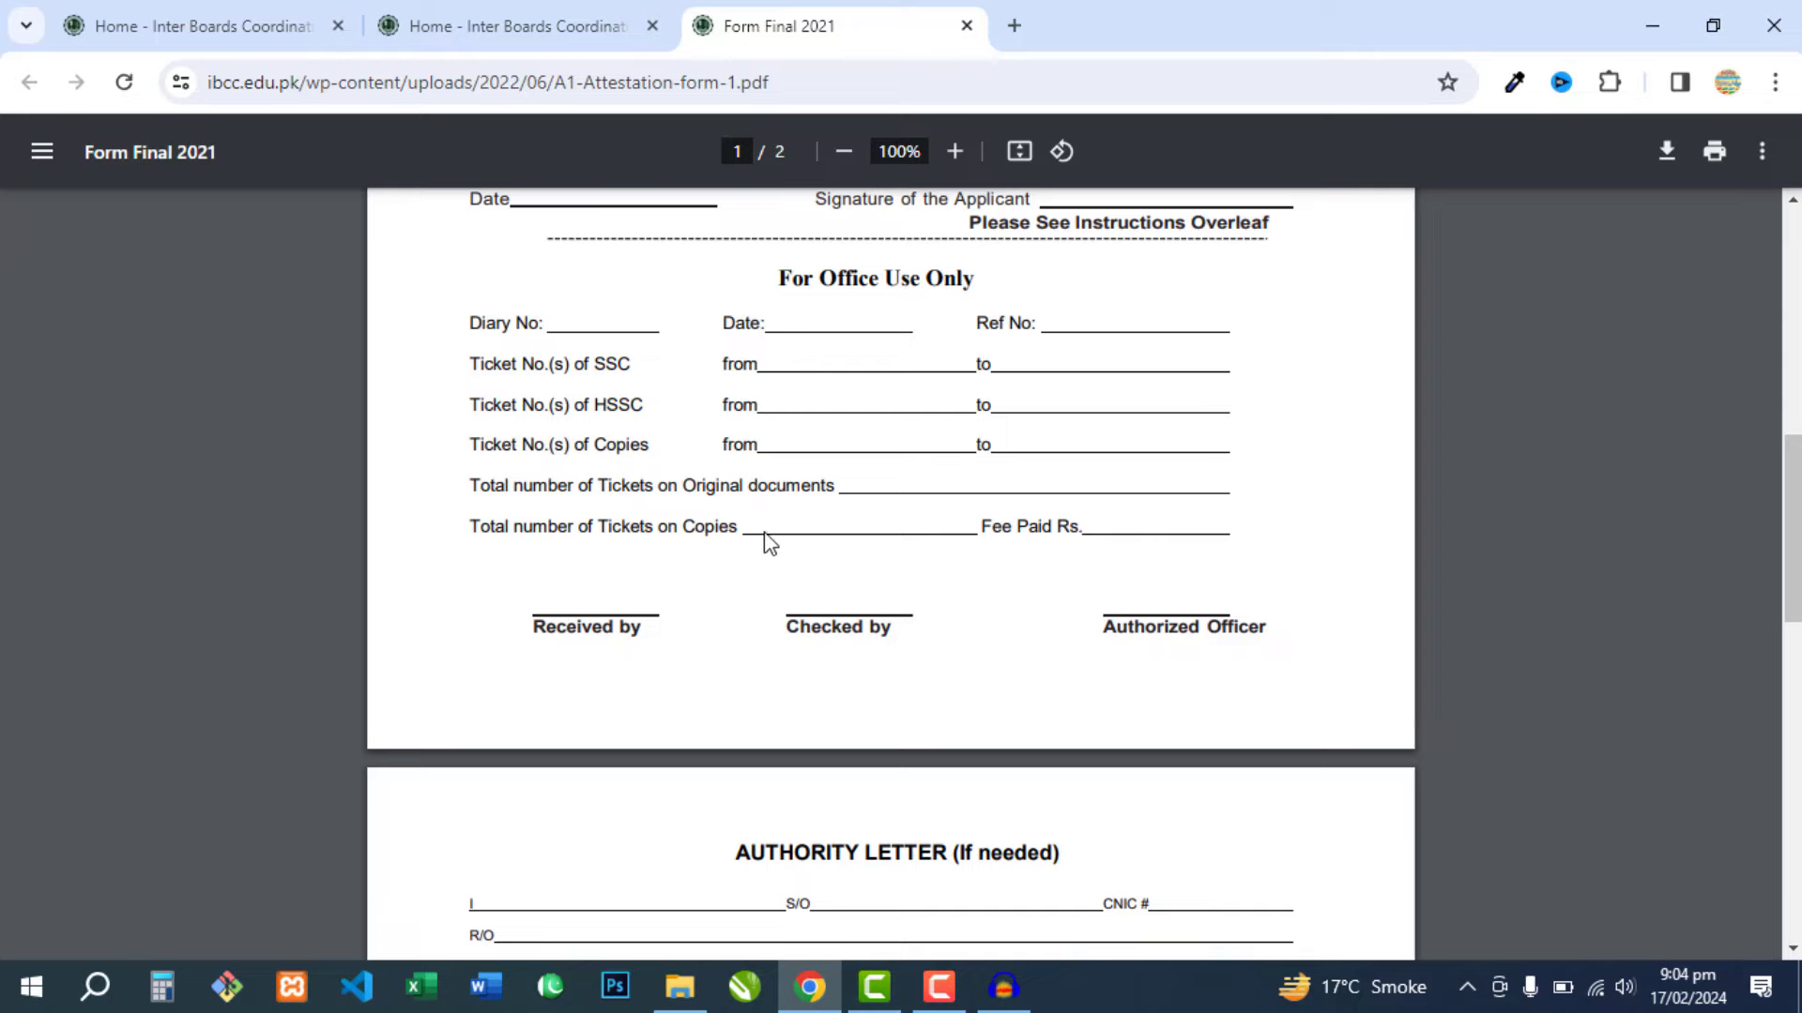
# - Read the form PDF's instructions down to the Fee Details, then go back to the IBCC home page tab
pyautogui.scroll(-4, 768, 544)
pyautogui.scroll(-7, 746, 568)
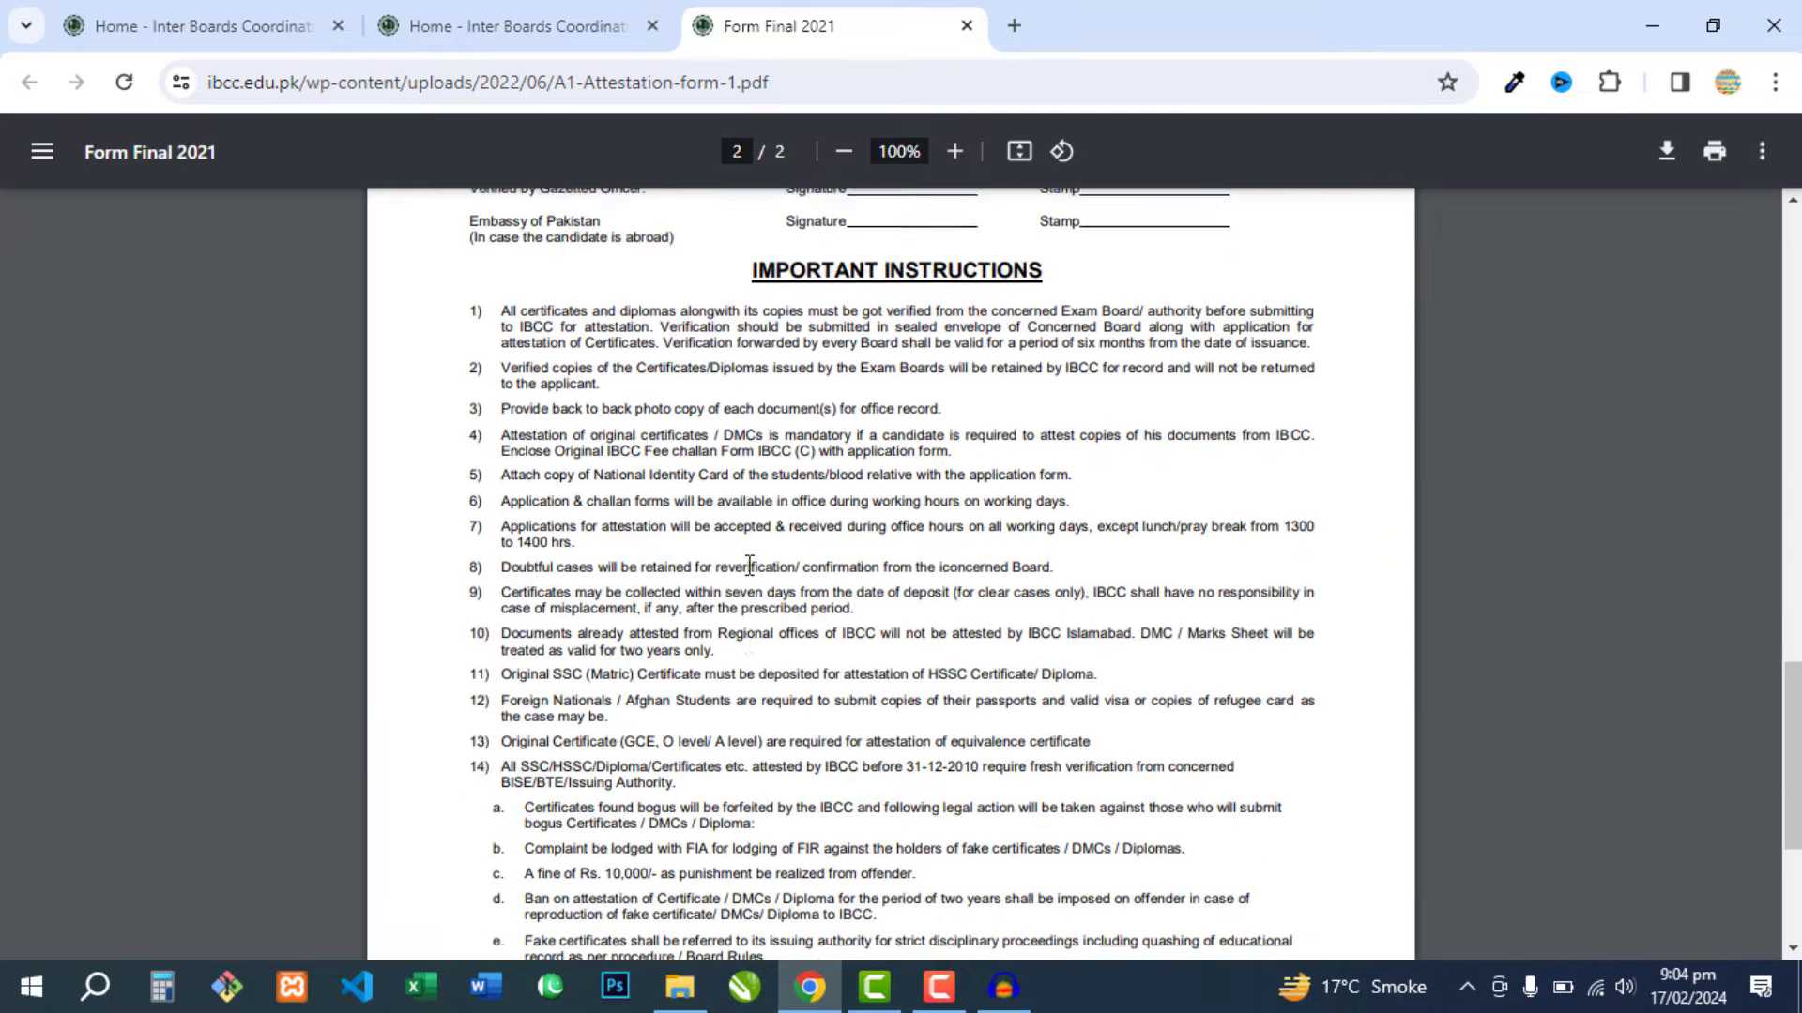
pyautogui.scroll(-3, 748, 561)
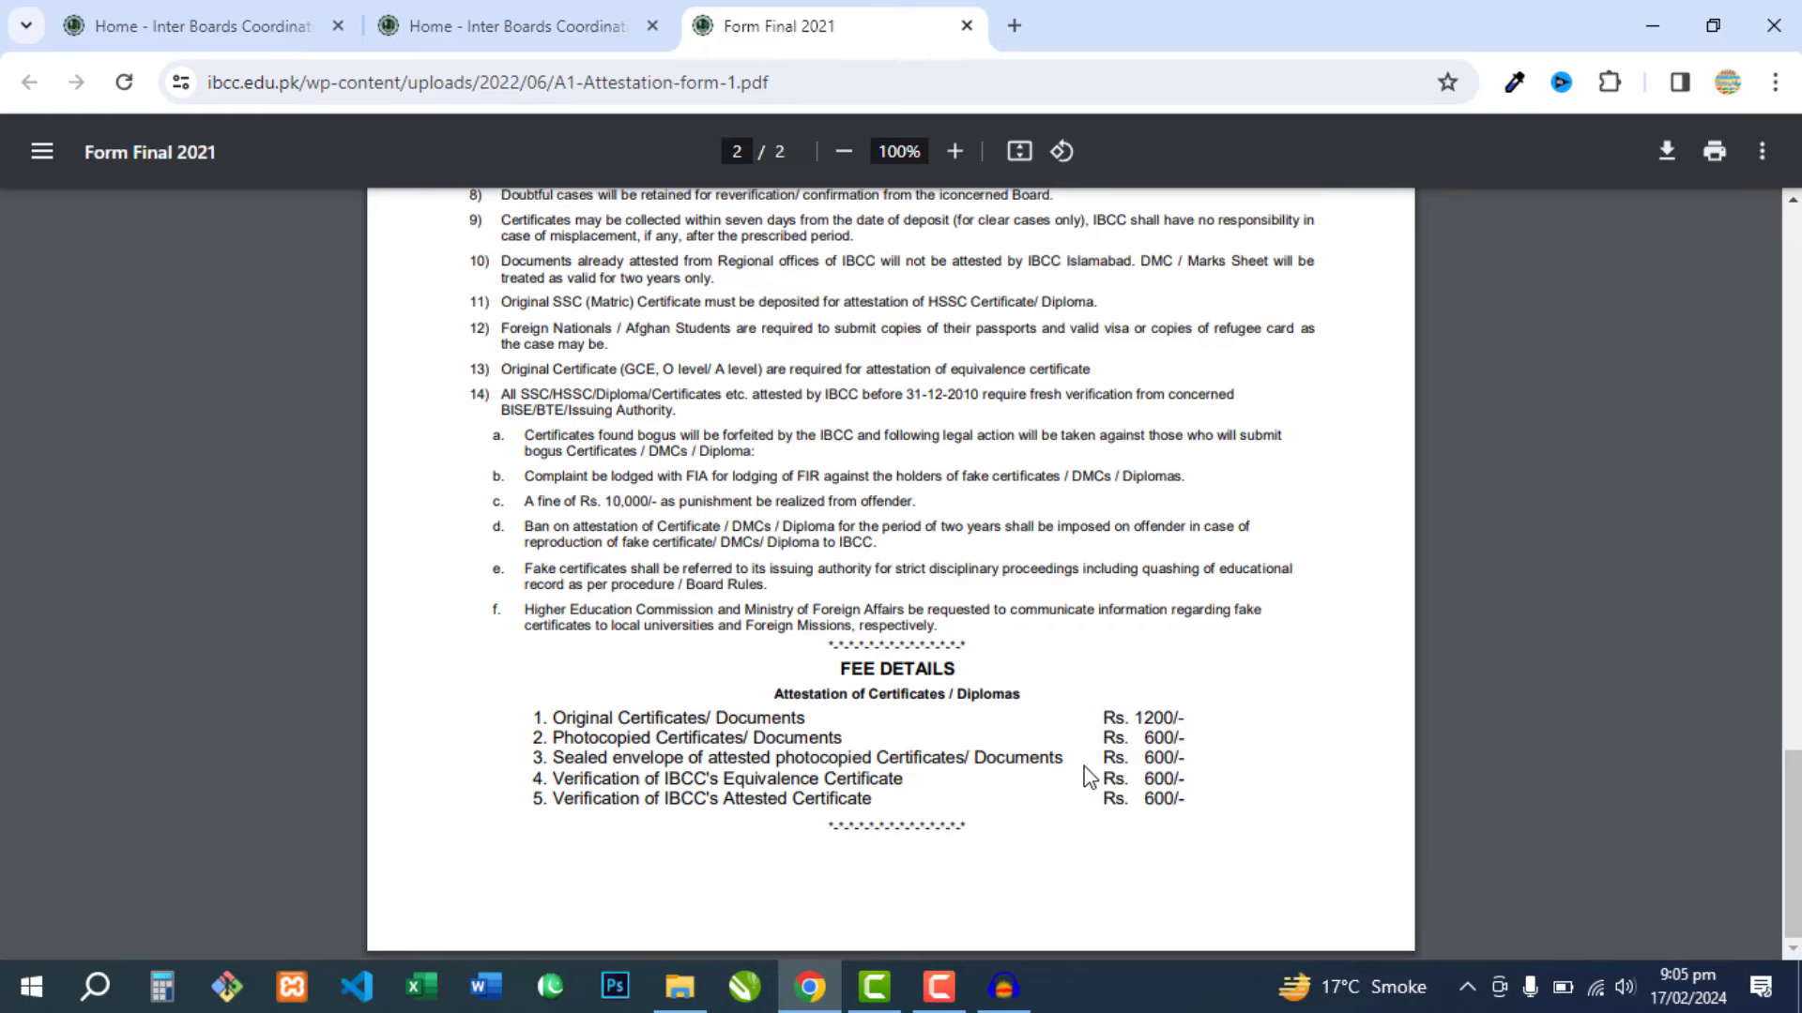
pyautogui.scroll(20, 770, 592)
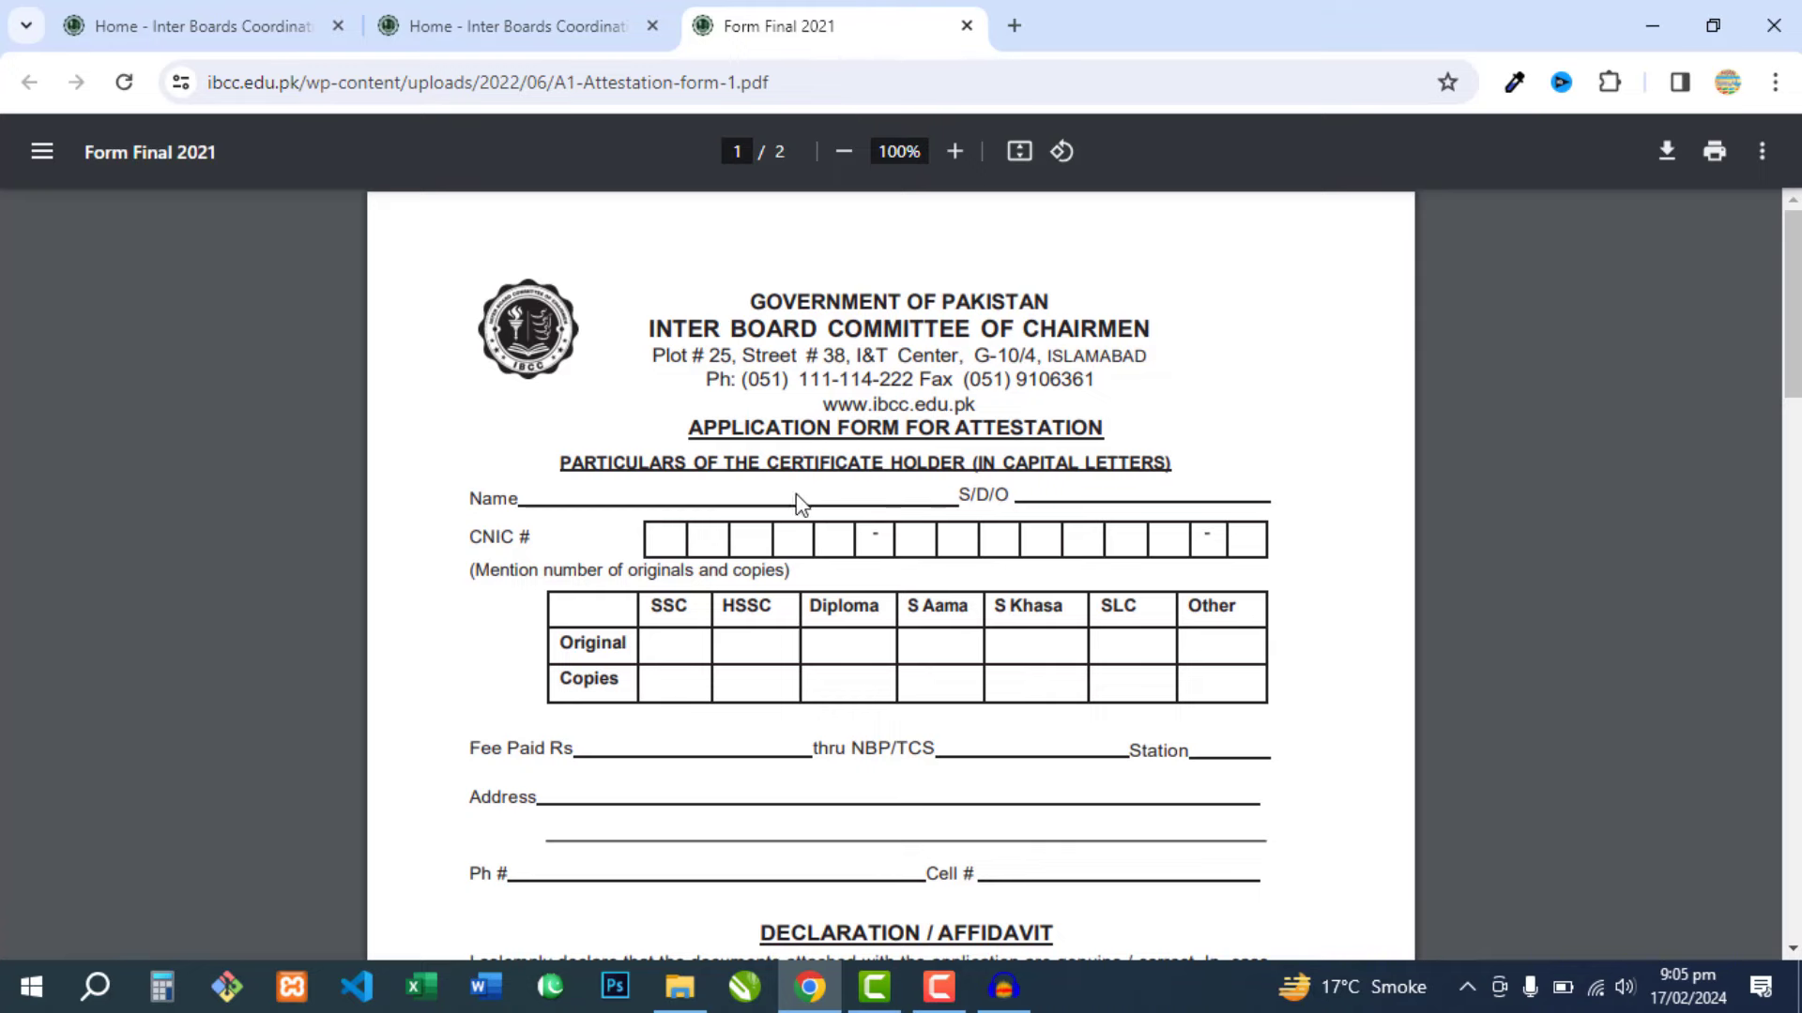
pyautogui.hotkey('ctrl', 'shift', 'Tab')
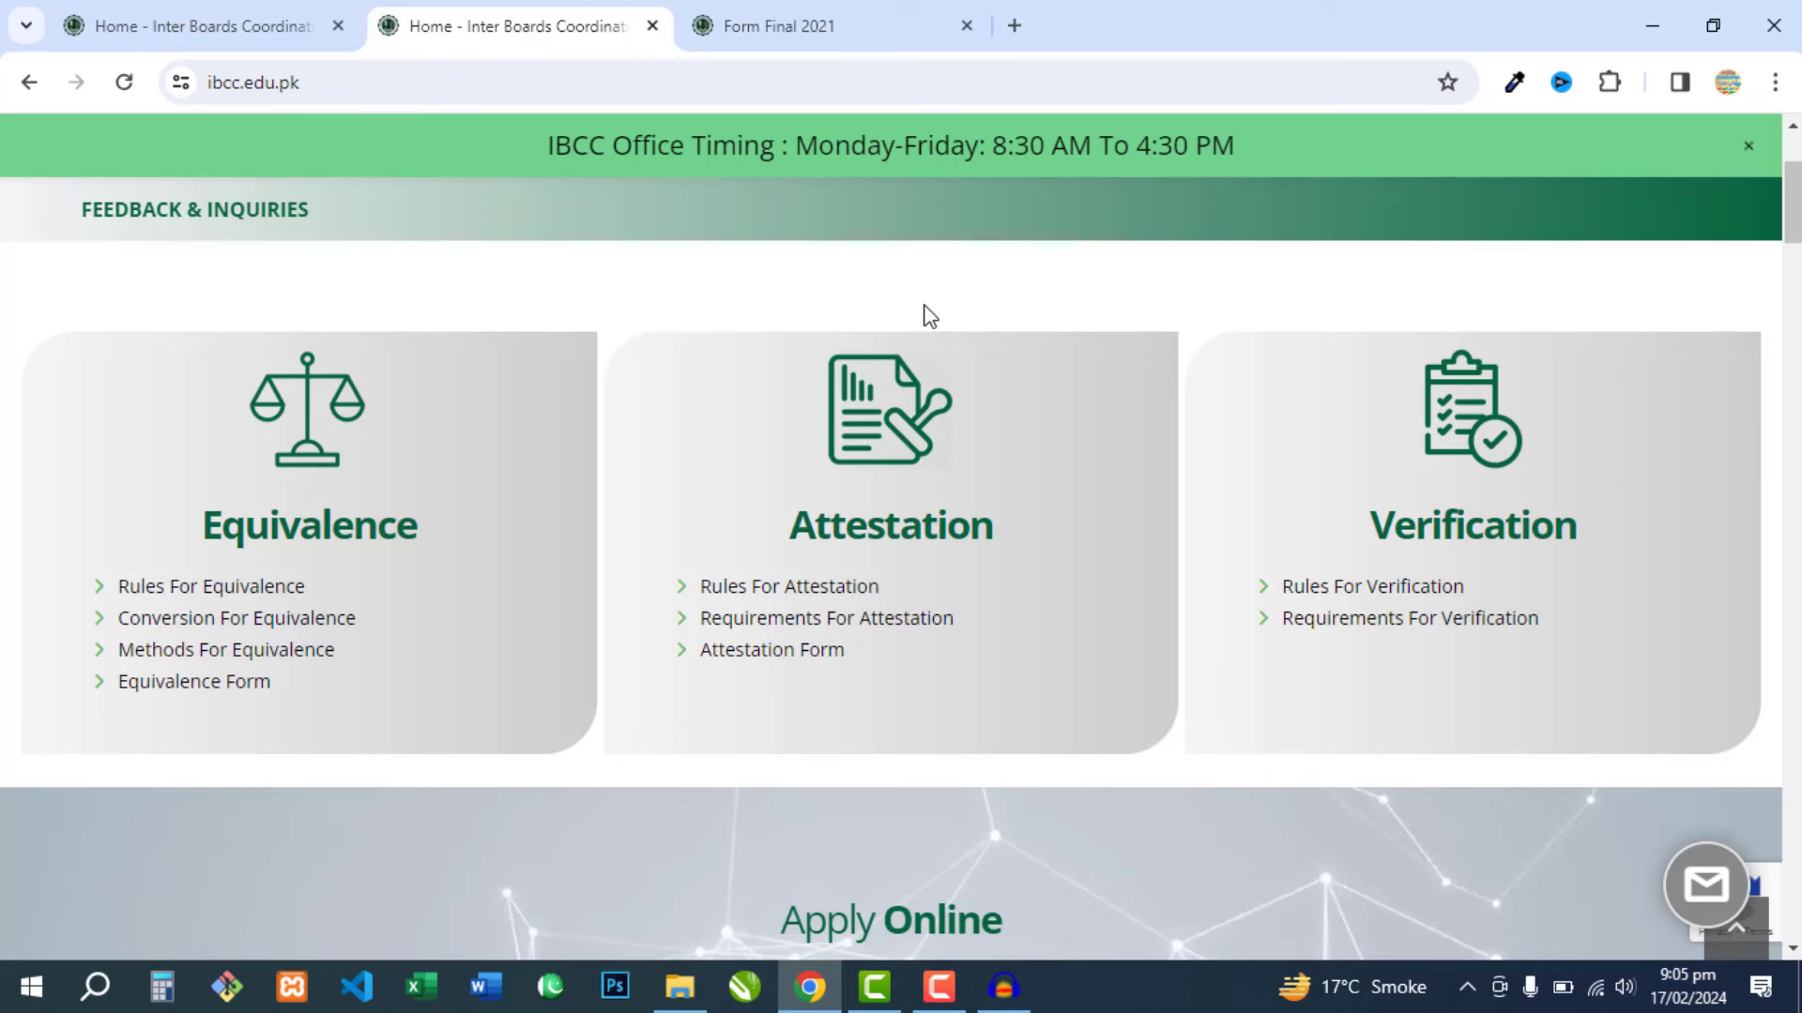
# - Open the Attestation portal from the Apply Online section of the IBCC site
pyautogui.scroll(-5, 889, 314)
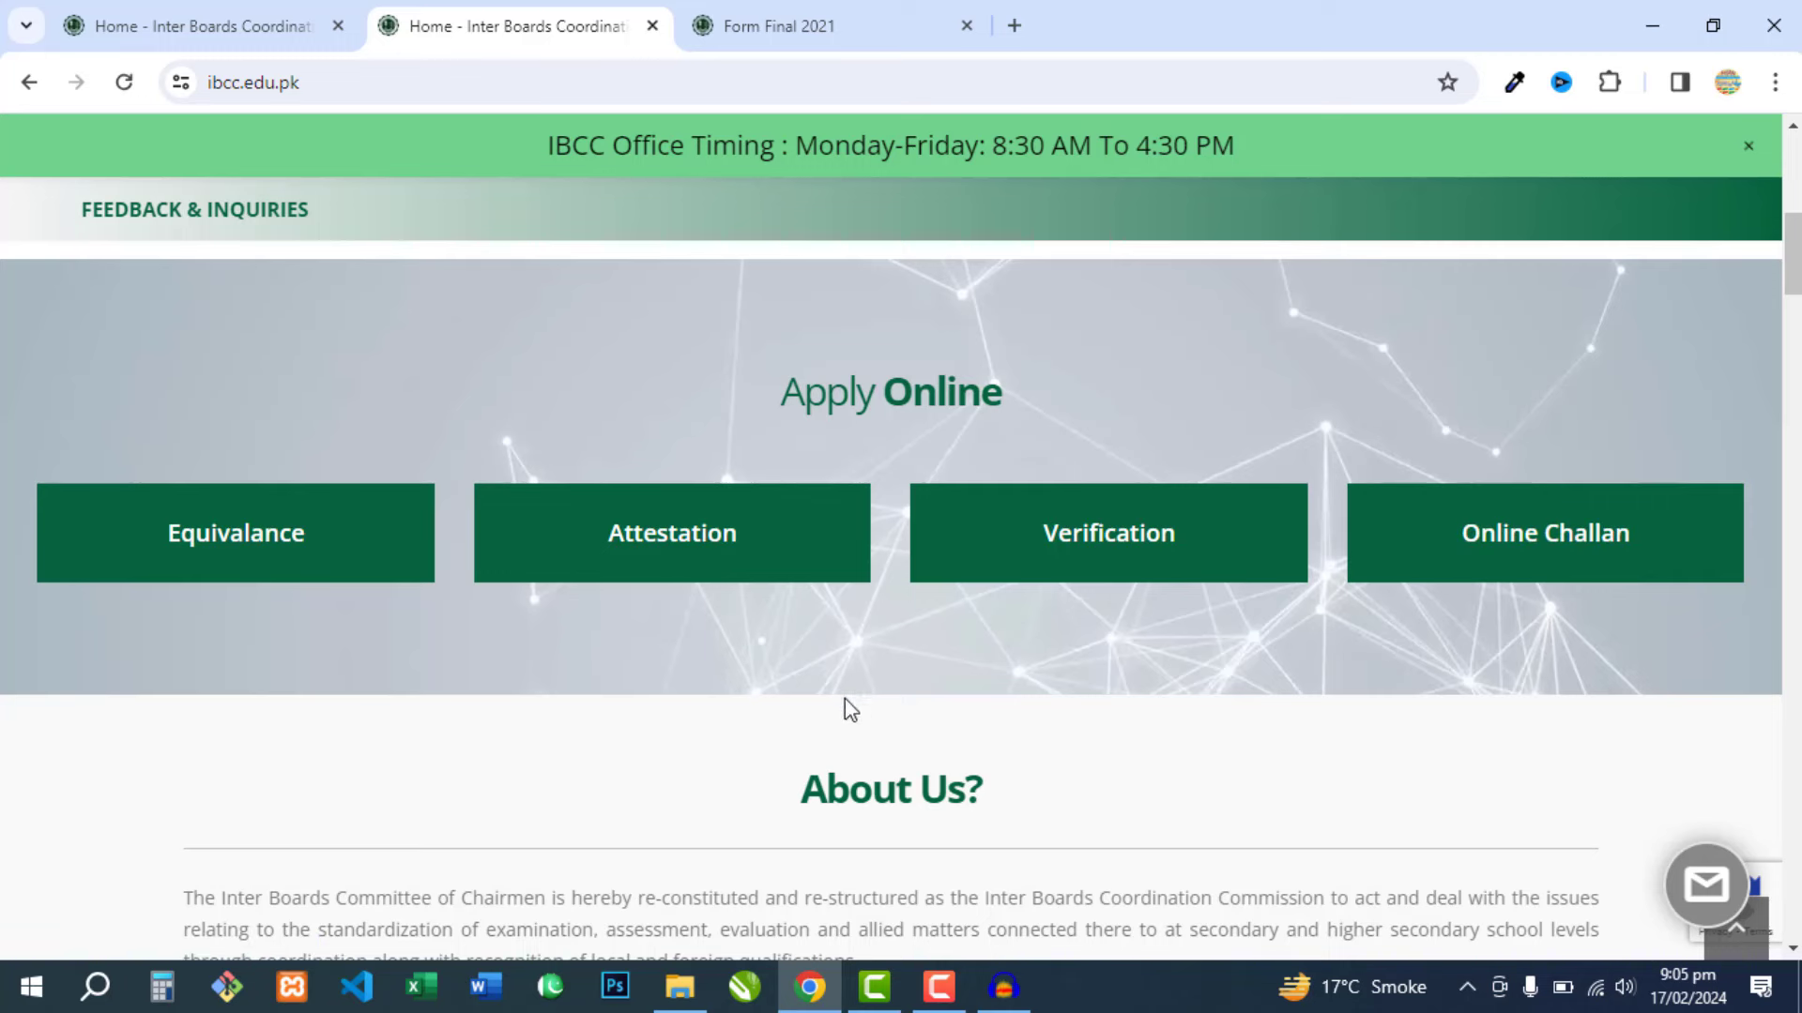
pyautogui.click(666, 551)
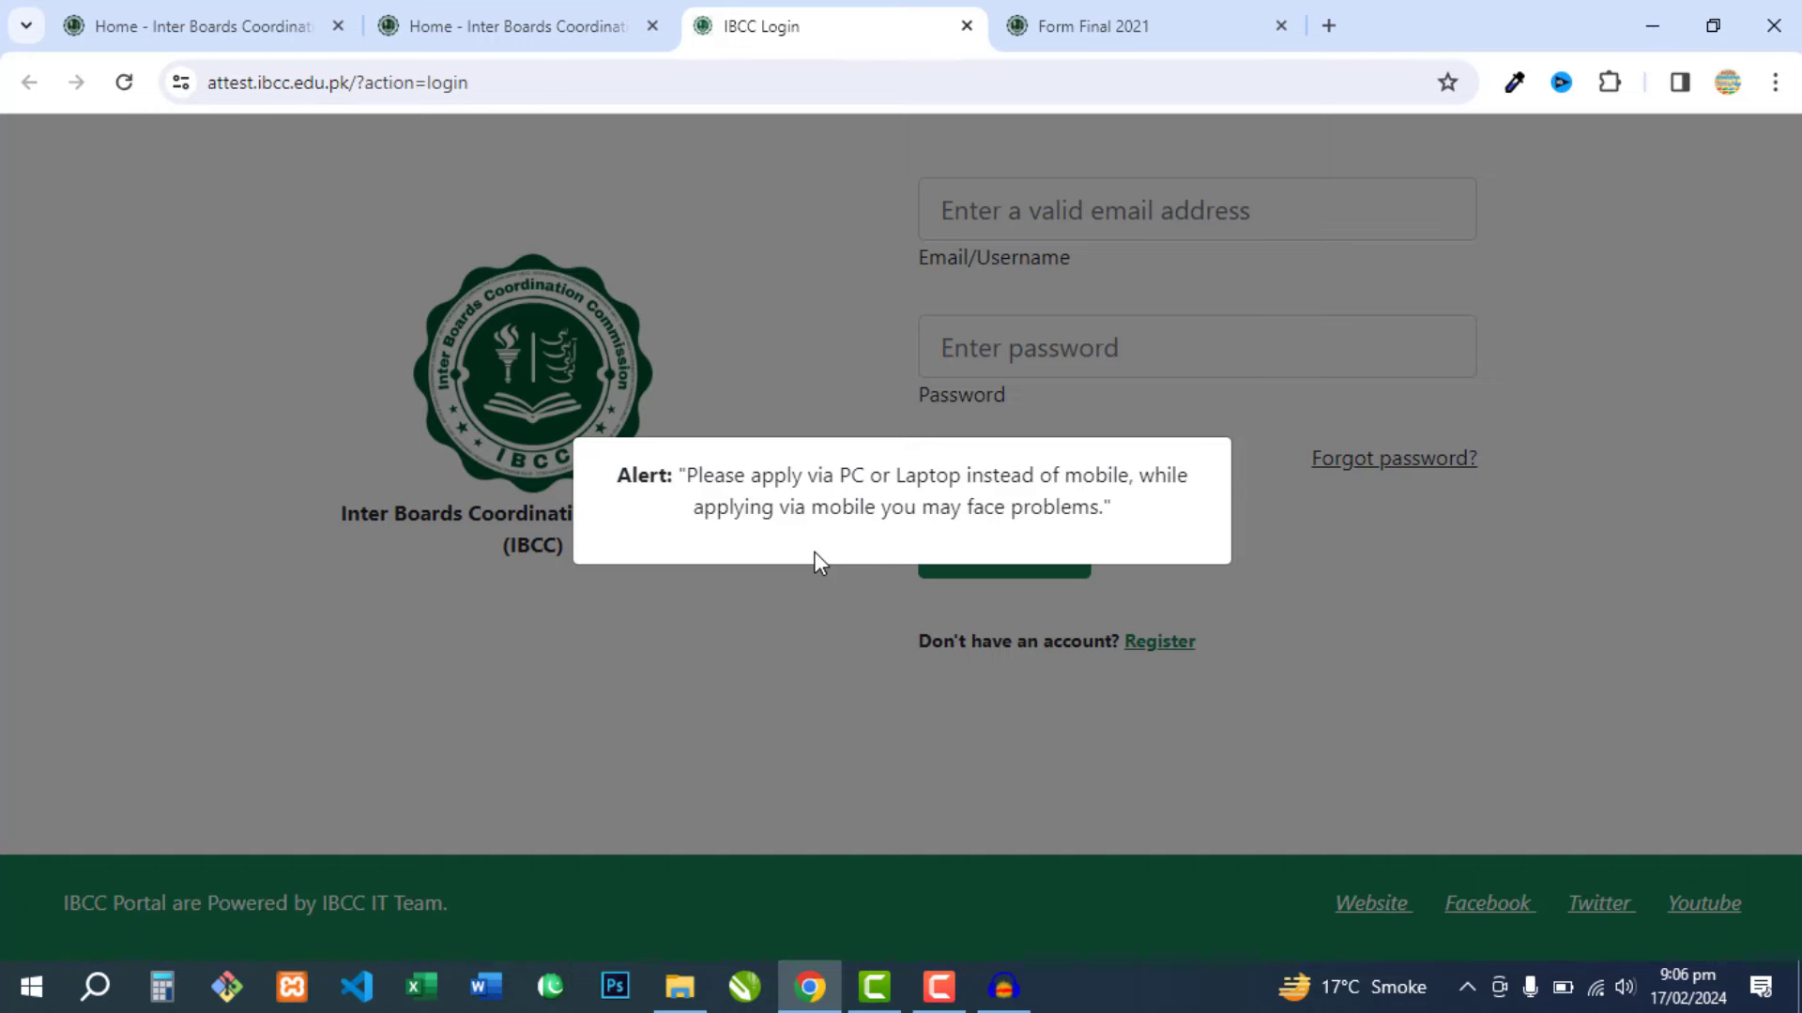
# - Dismiss the PC-recommendation alert, open the registration form, and start on the last name
pyautogui.click(823, 612)
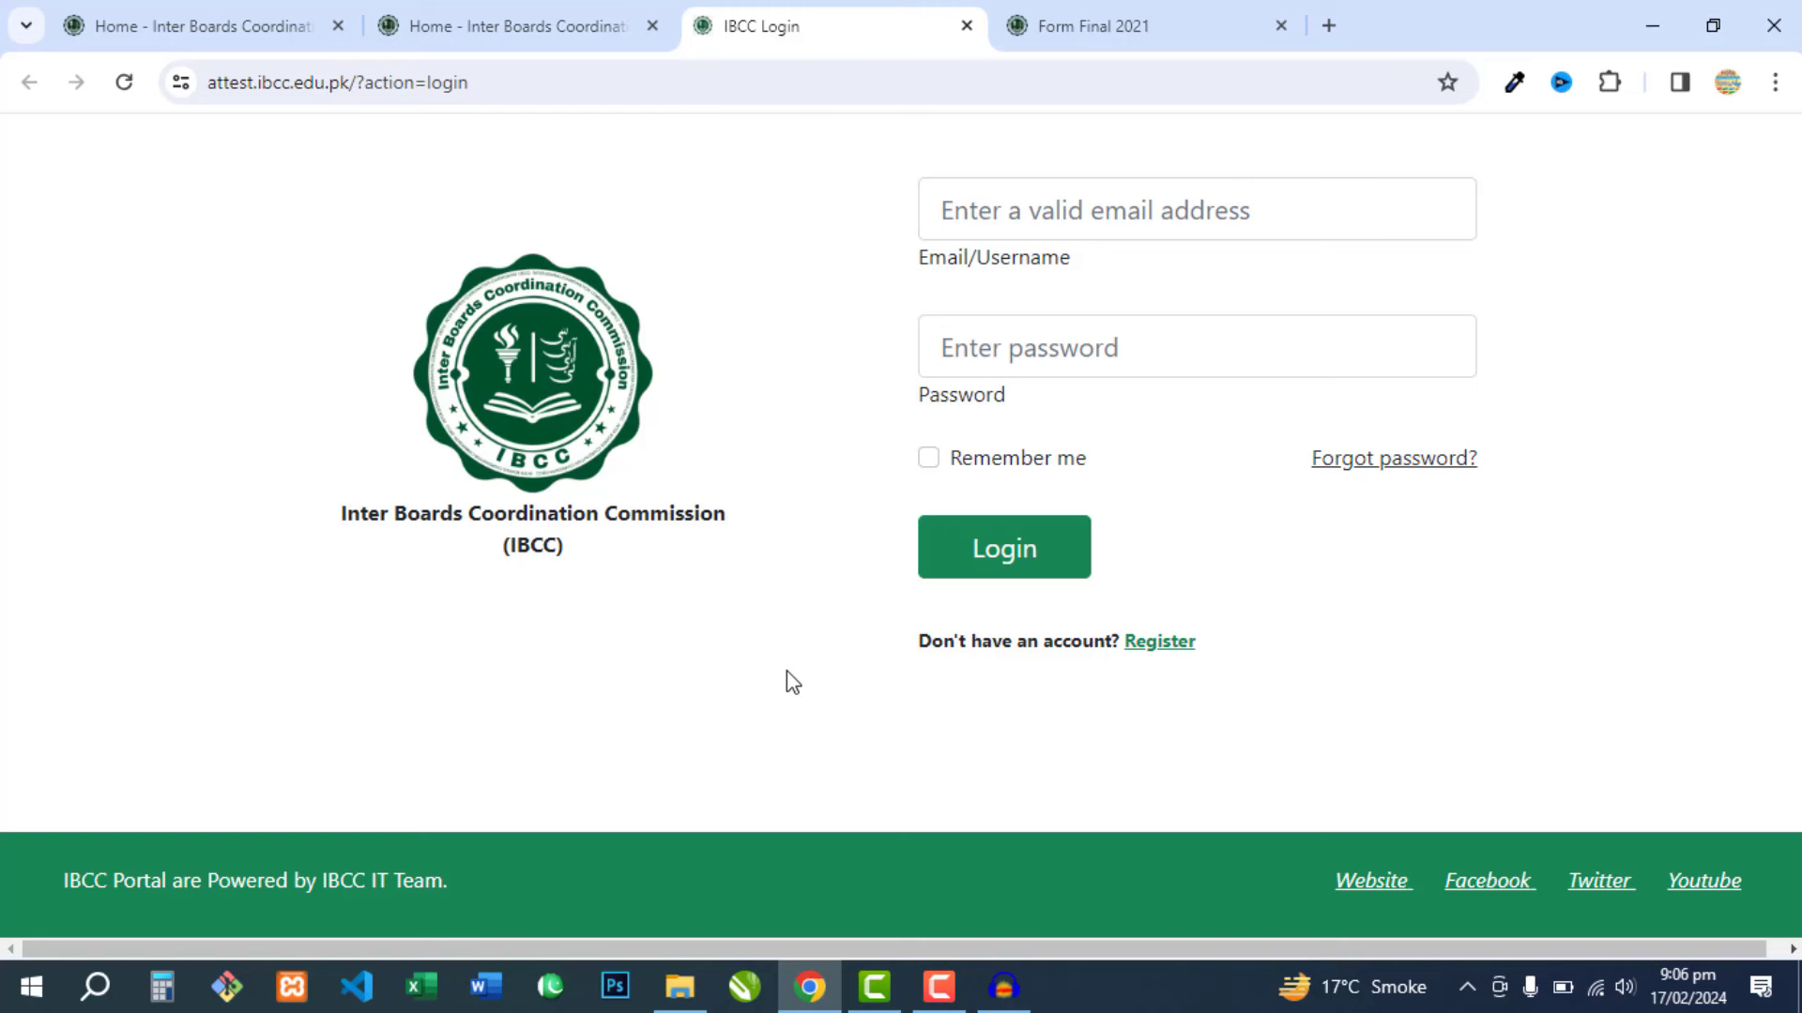
pyautogui.click(1158, 646)
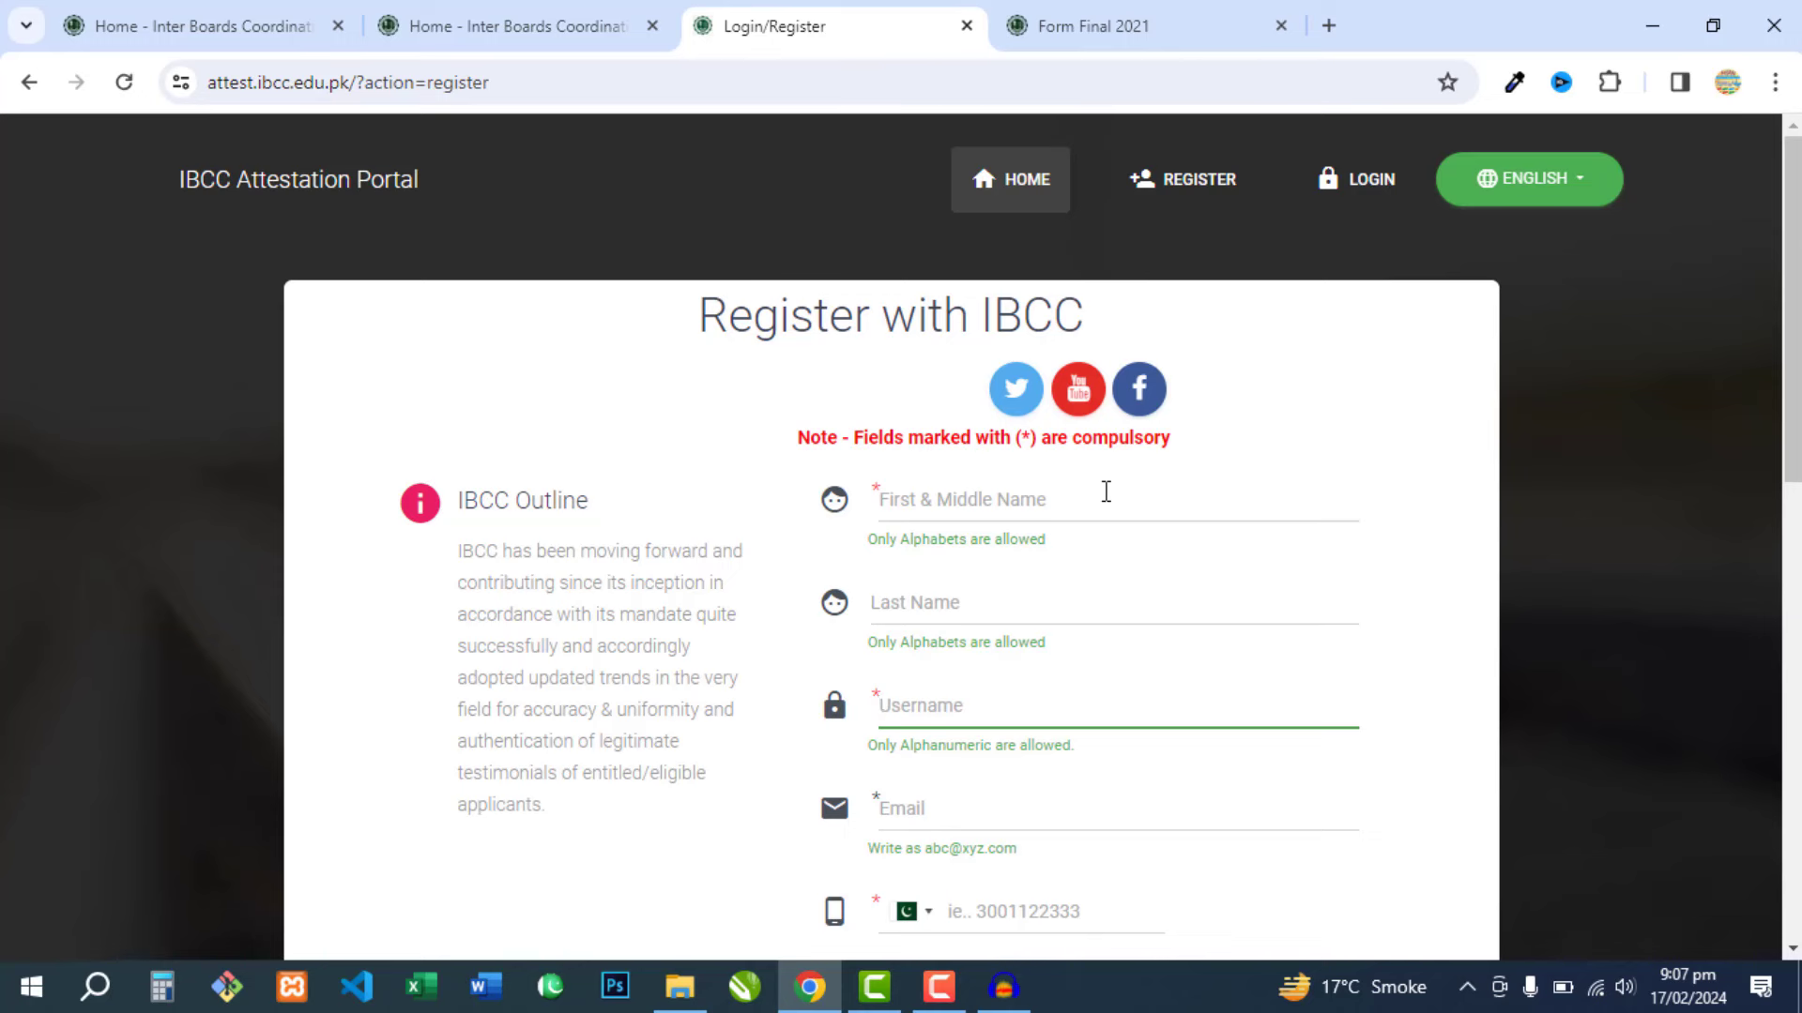
pyautogui.scroll(-1, 1079, 488)
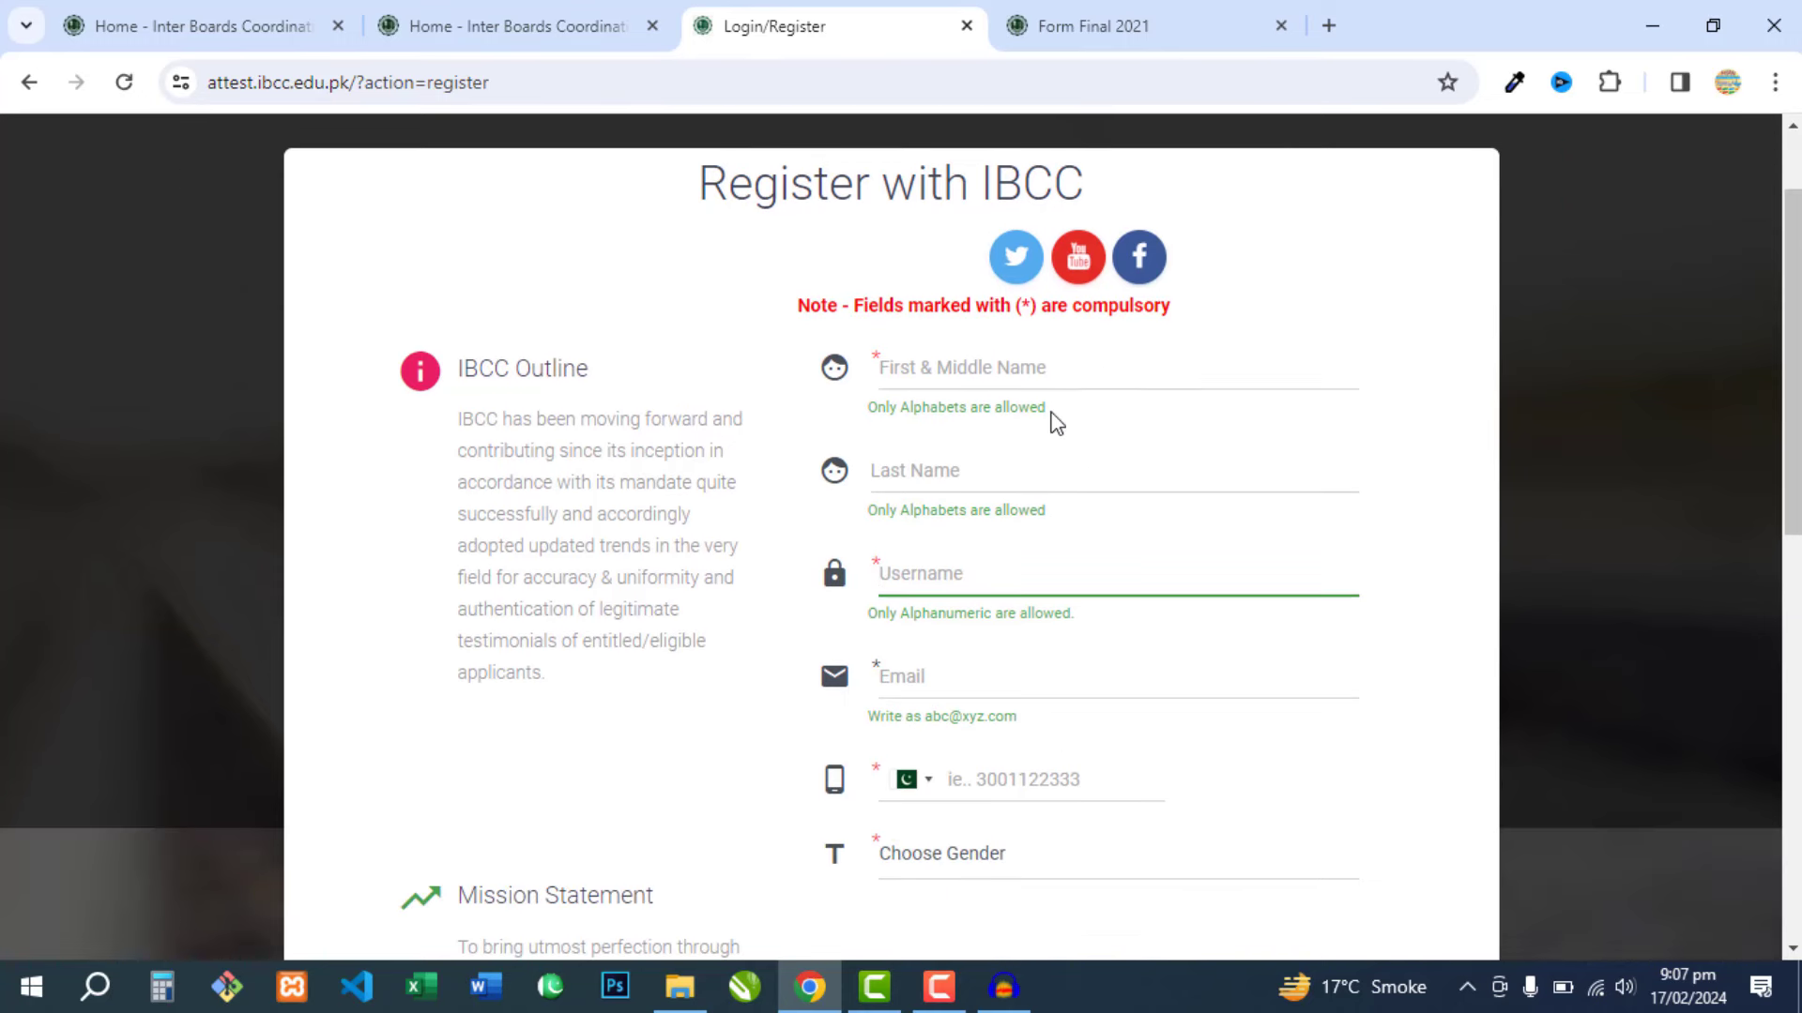
pyautogui.click(952, 469)
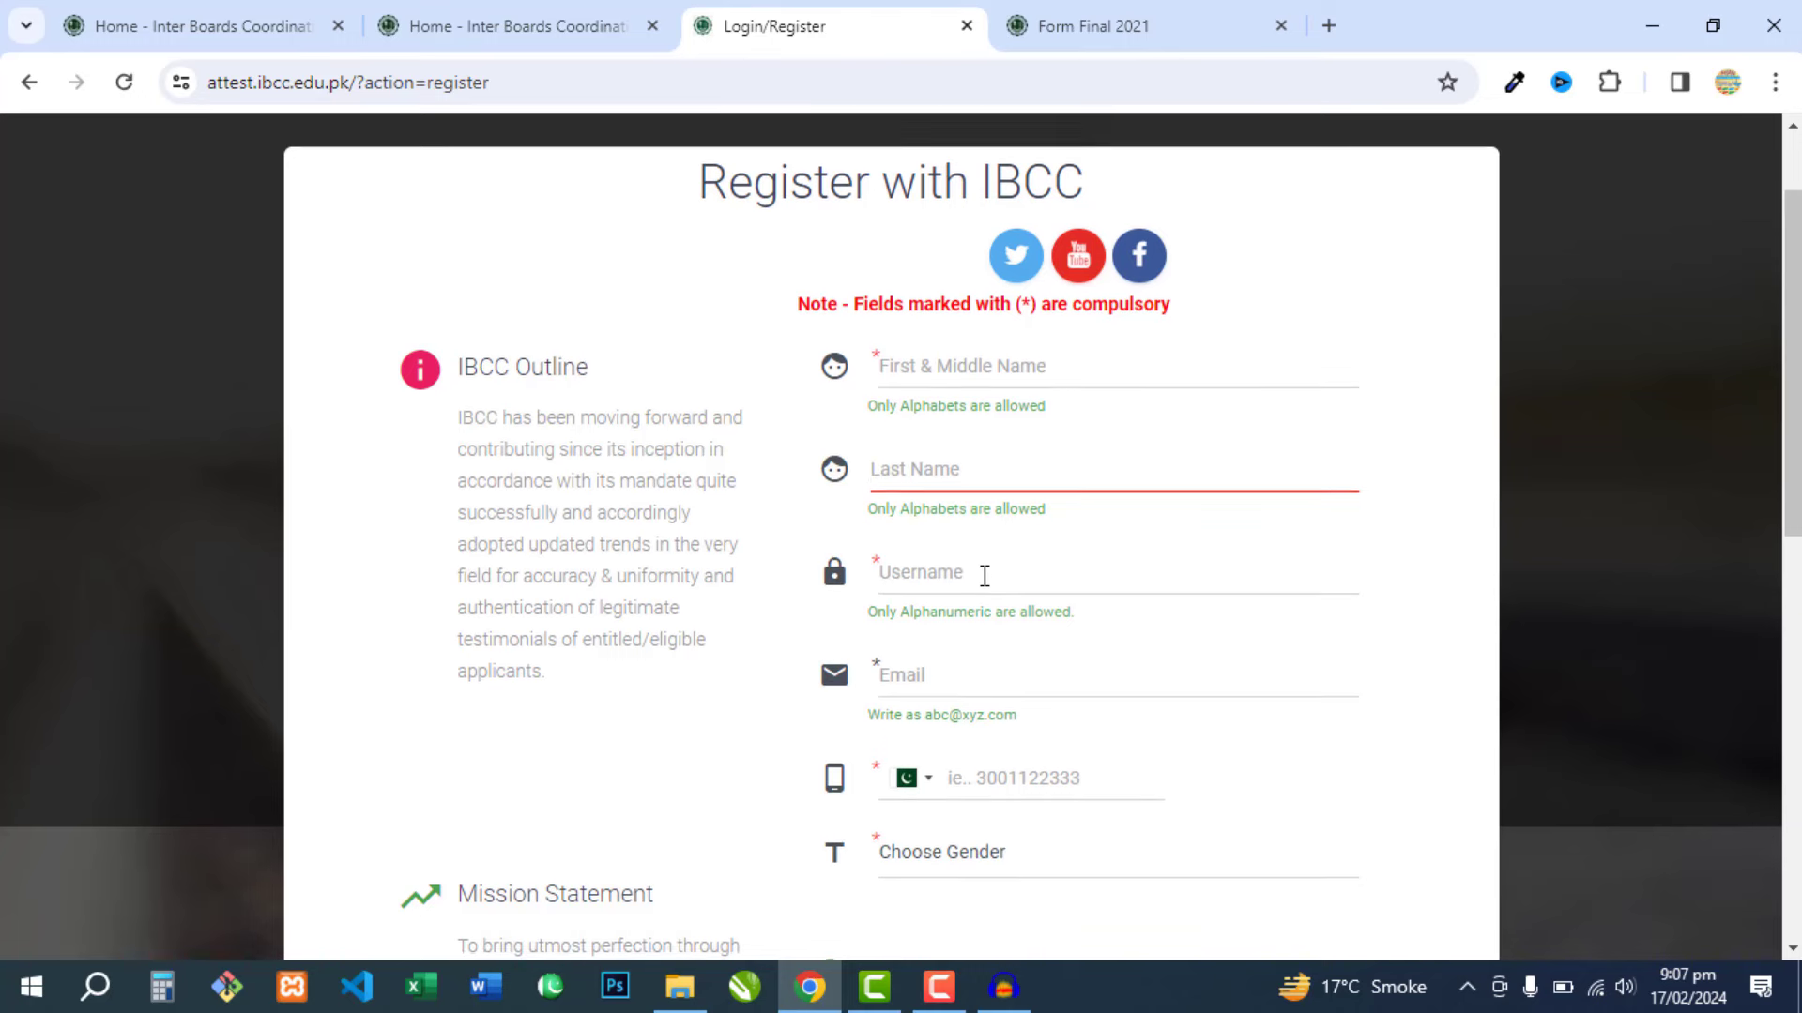
# - Complete the remaining registration fields and enter the CAPTCHA code
pyautogui.scroll(-1, 983, 558)
pyautogui.scroll(-1, 992, 506)
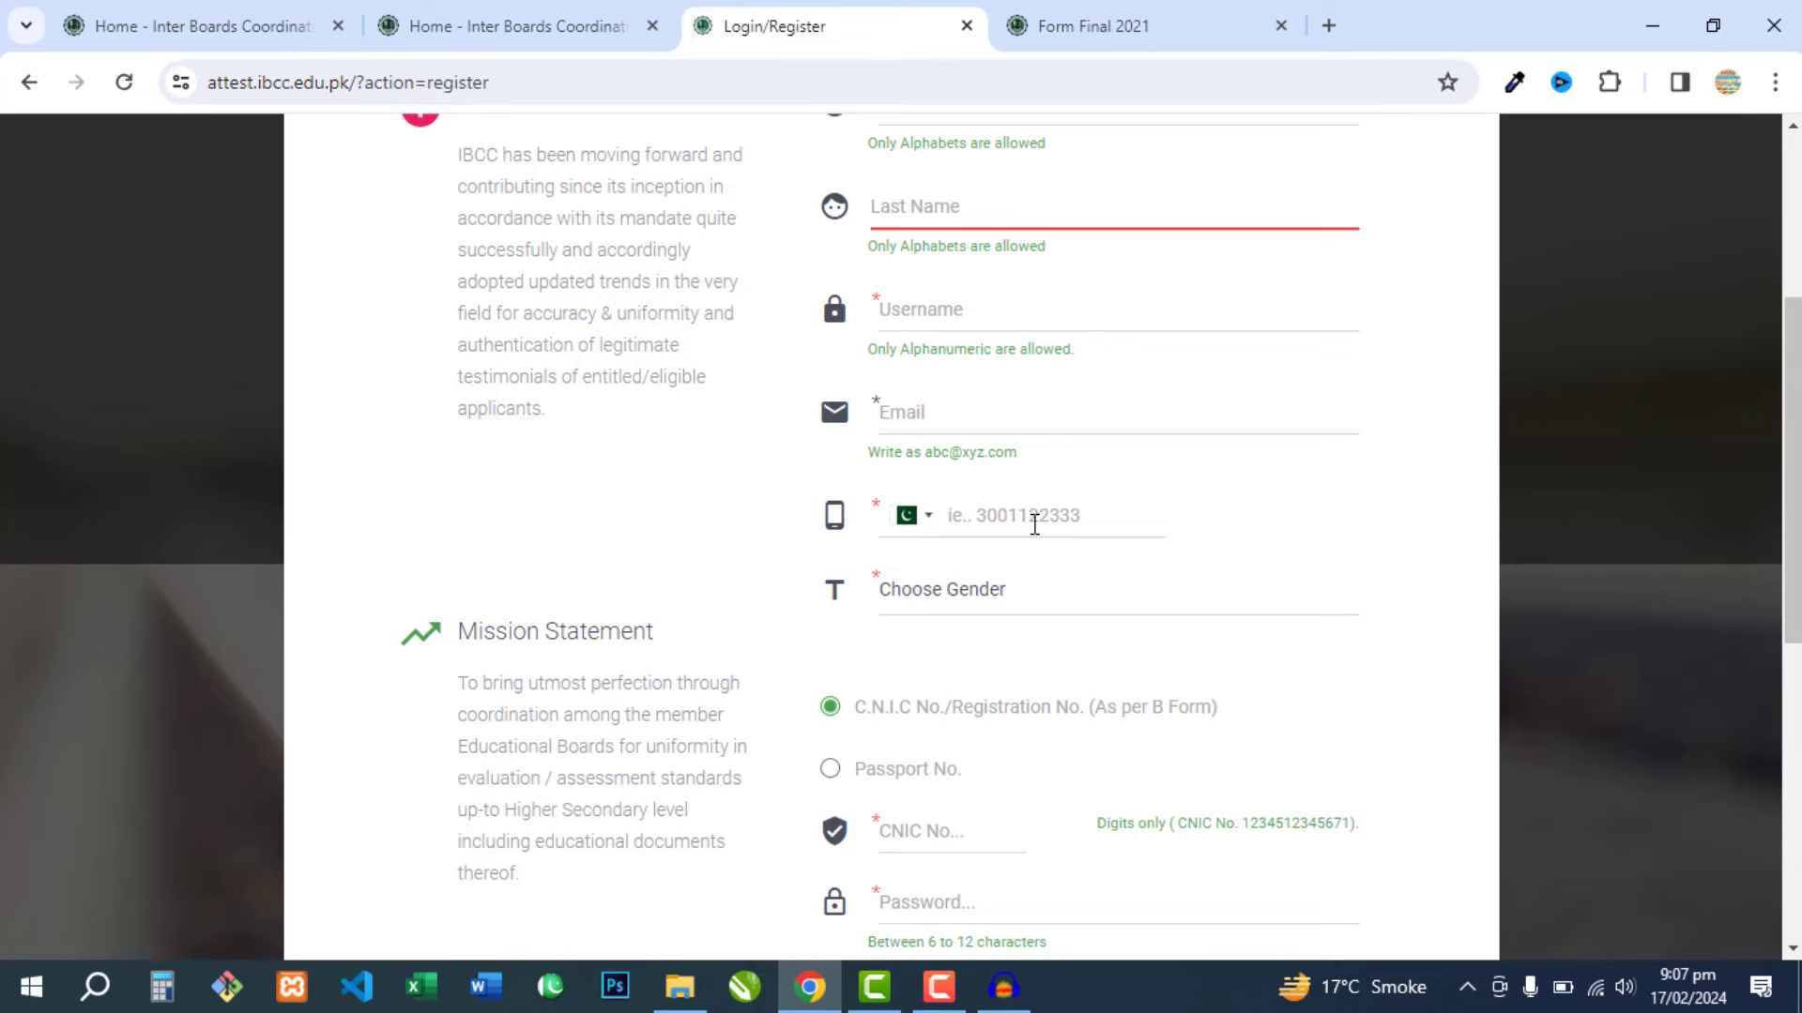
pyautogui.scroll(-1, 1034, 524)
pyautogui.scroll(-2, 1023, 455)
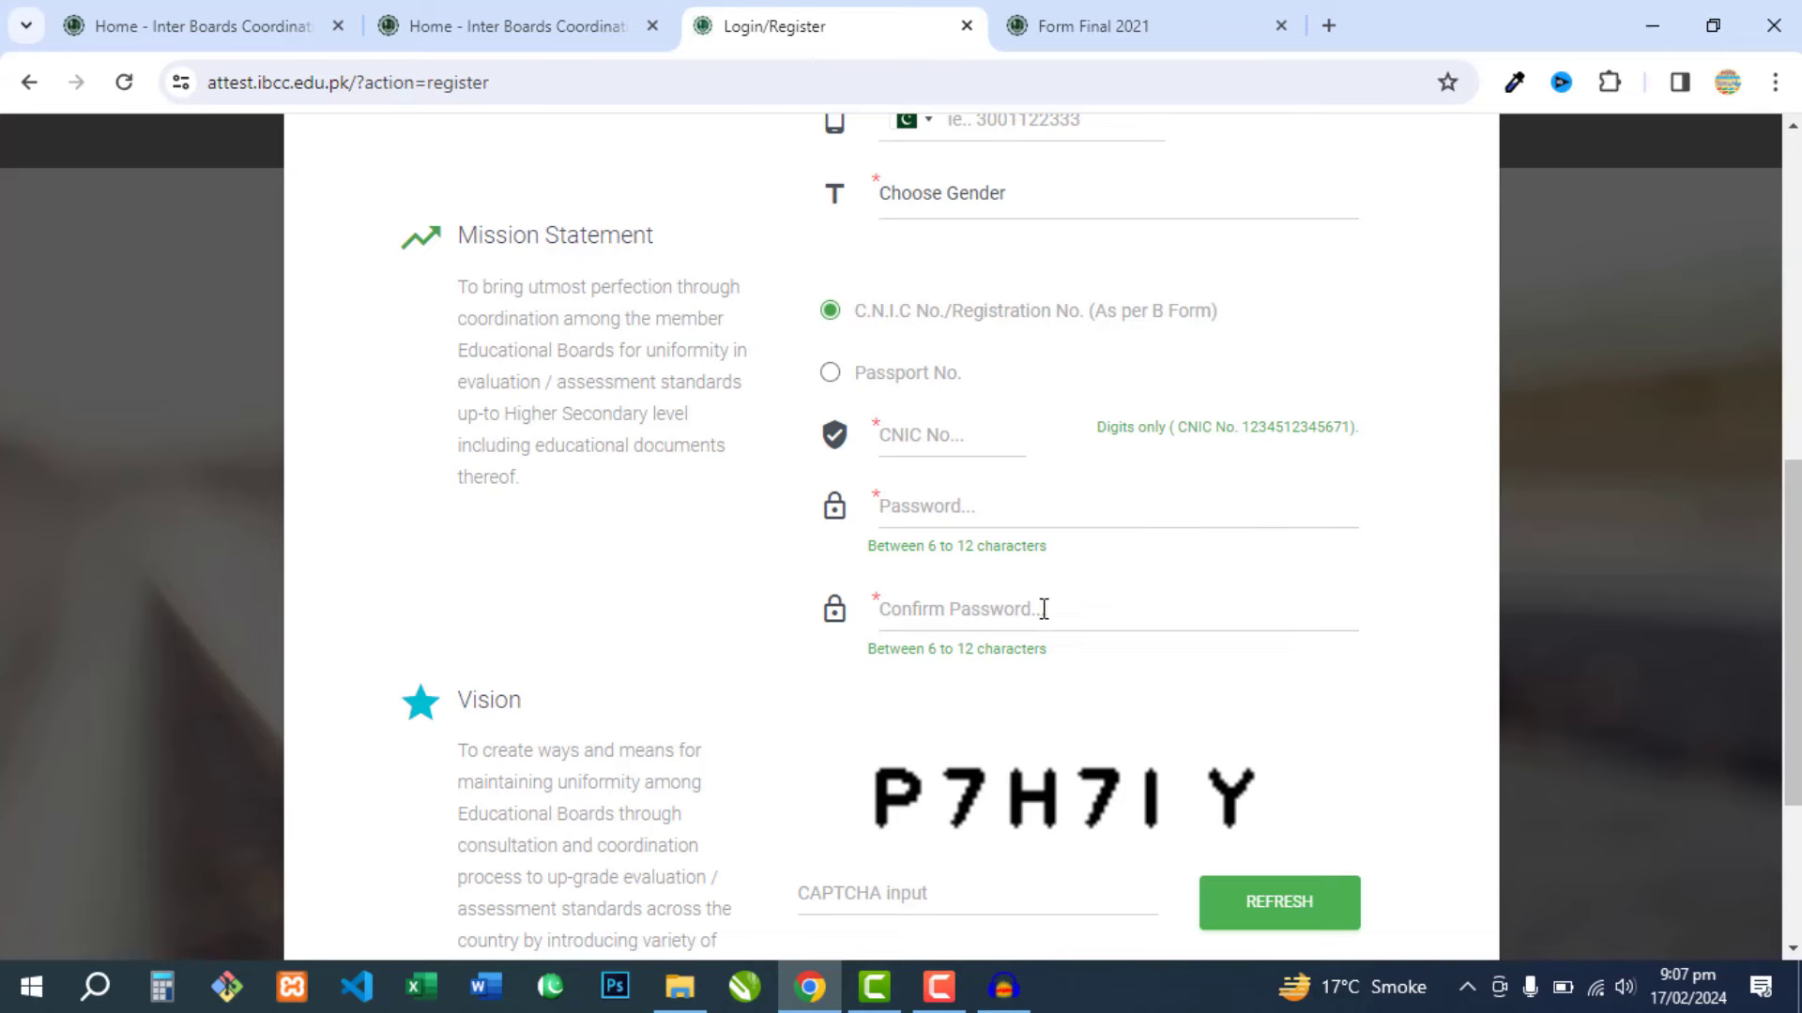
pyautogui.scroll(-3, 1042, 614)
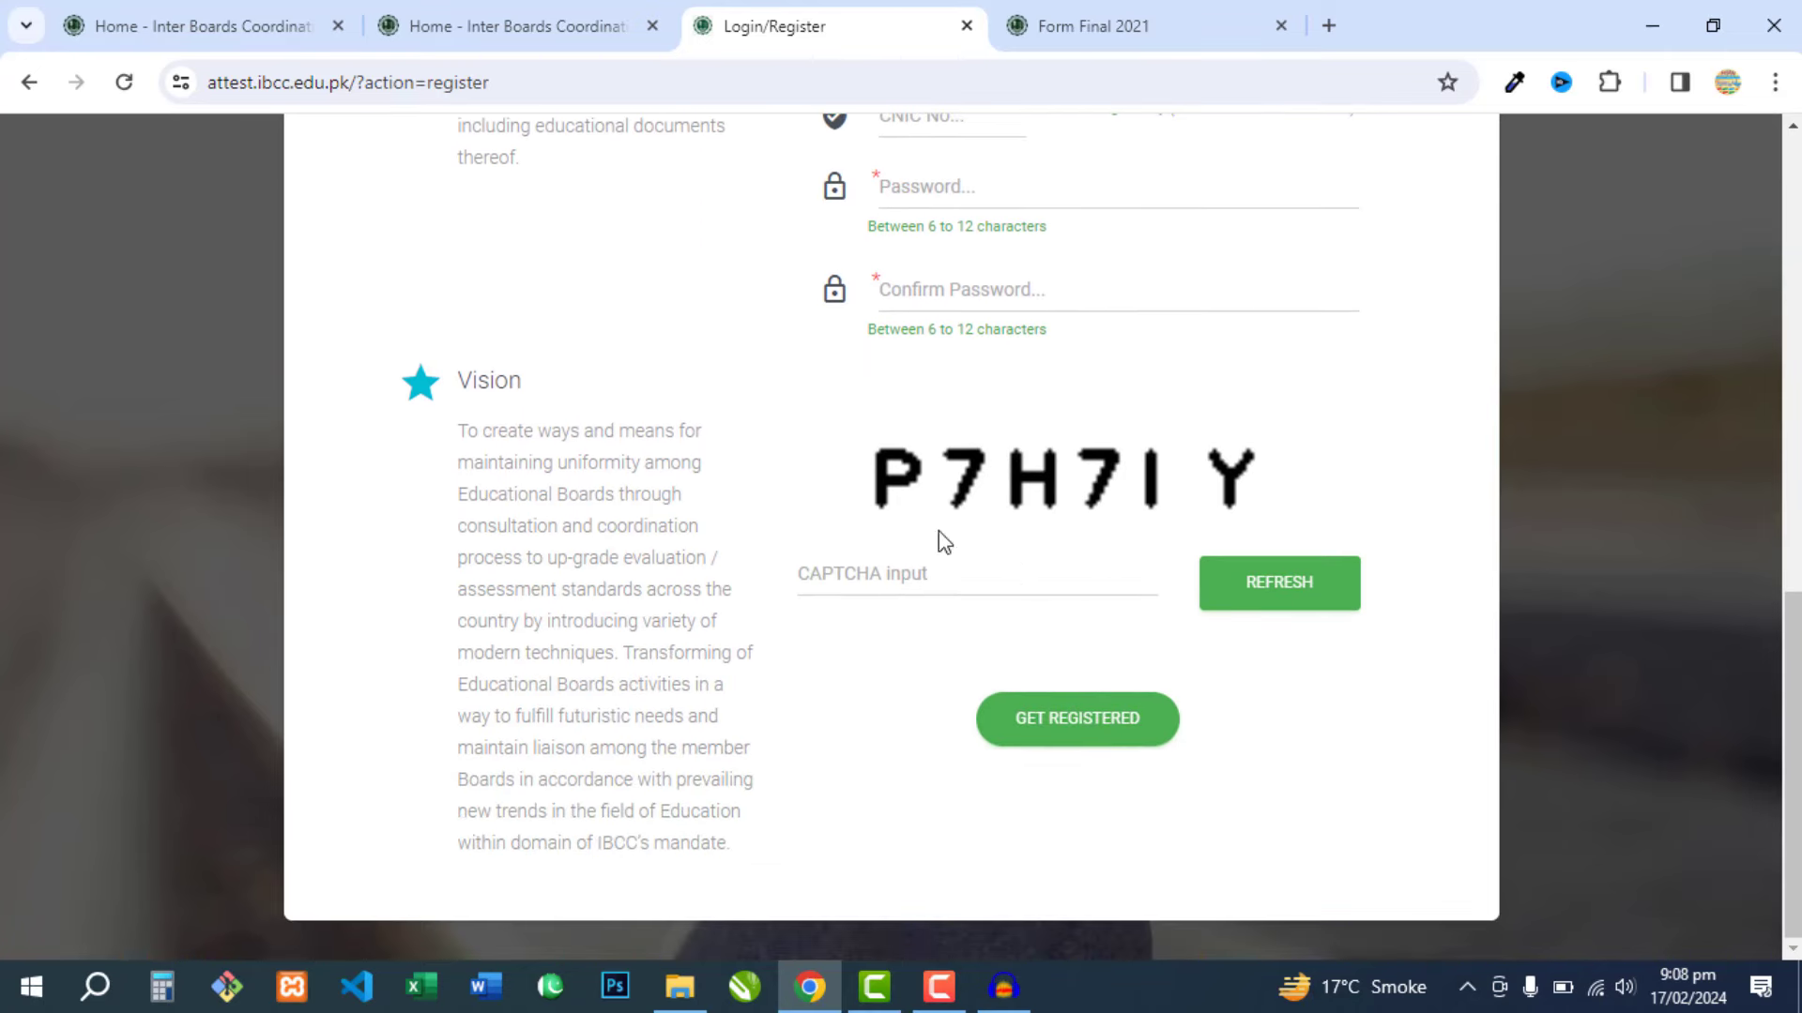
pyautogui.click(911, 572)
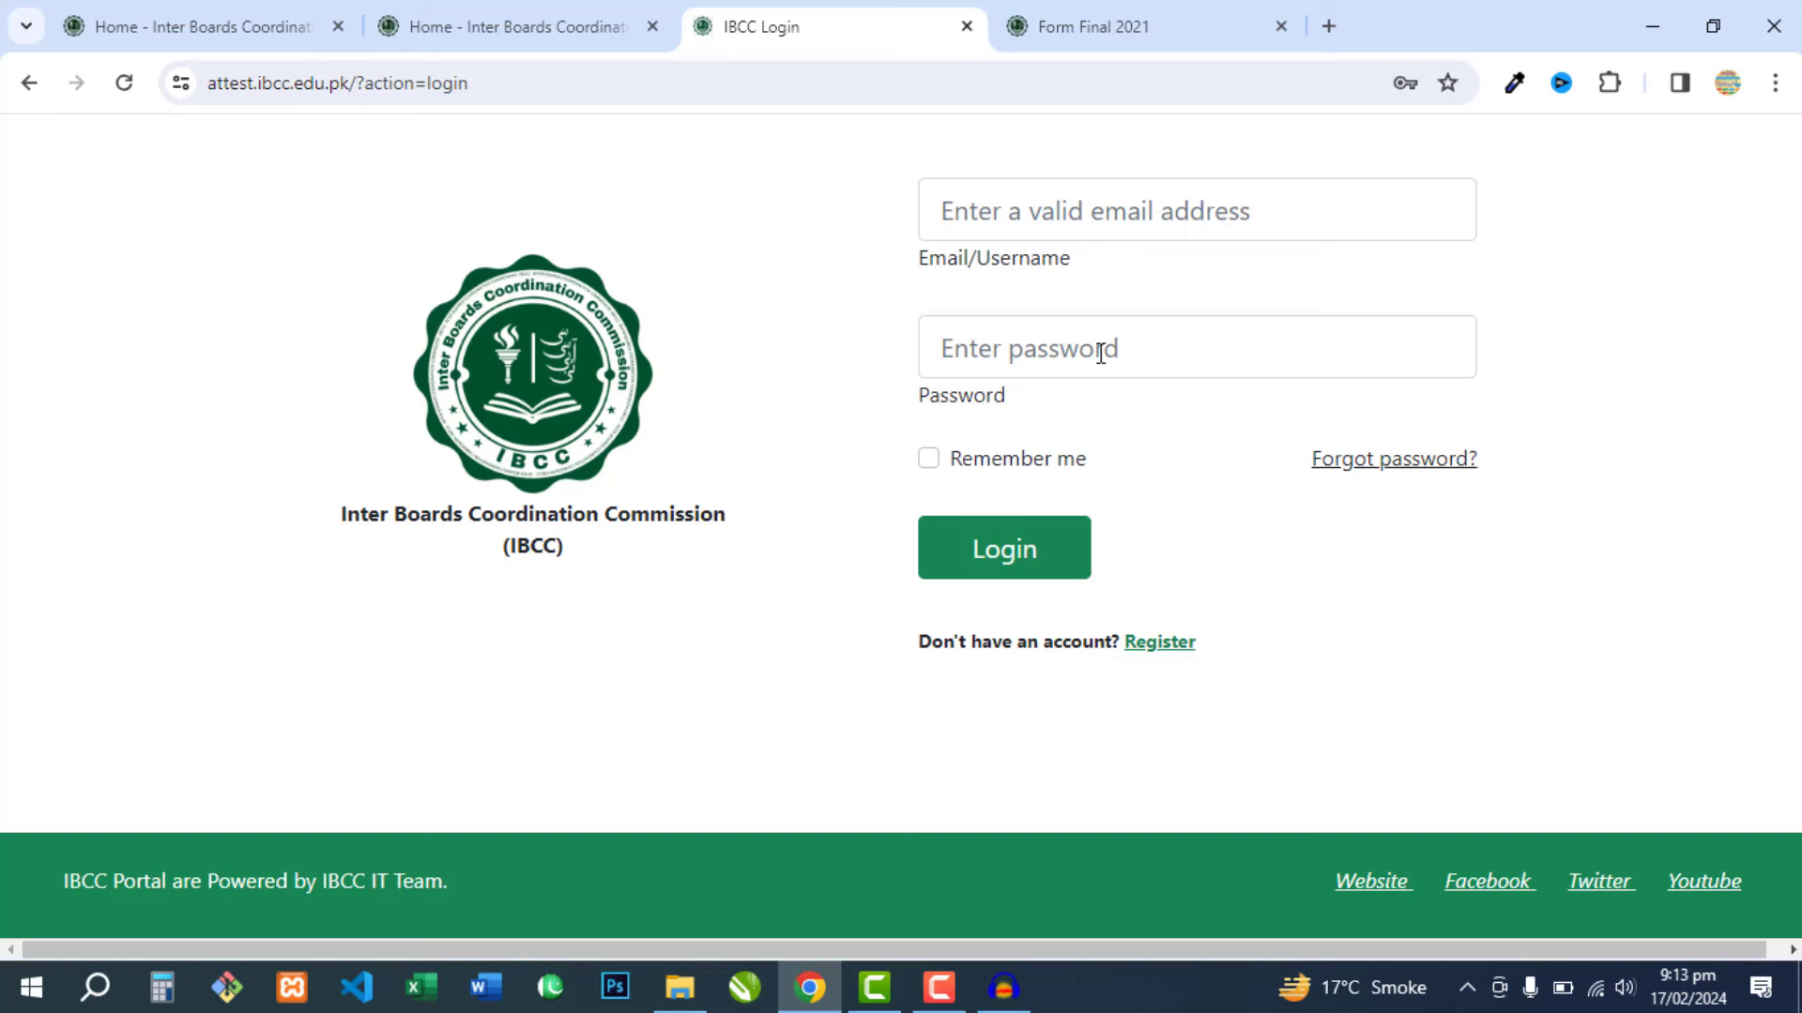
# - Log in to the attestation portal and start a new application past the dashboard announcements
pyautogui.click(996, 553)
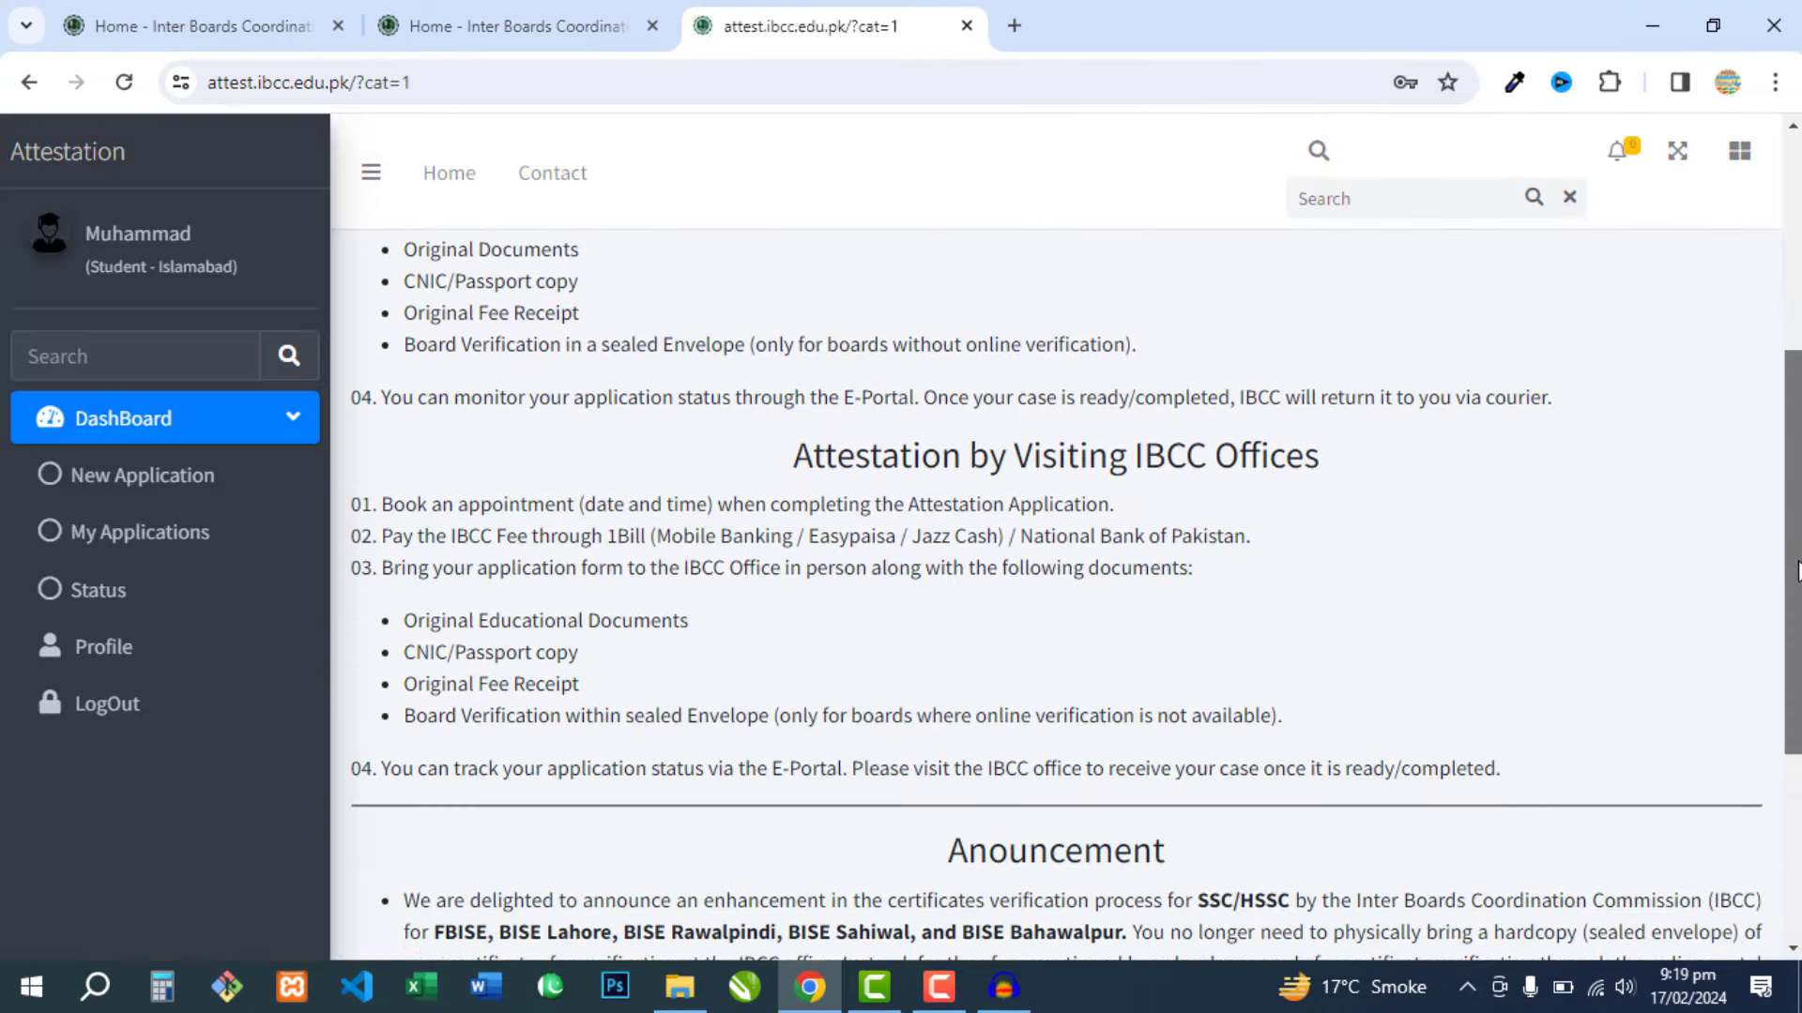
pyautogui.scroll(-4, 1333, 606)
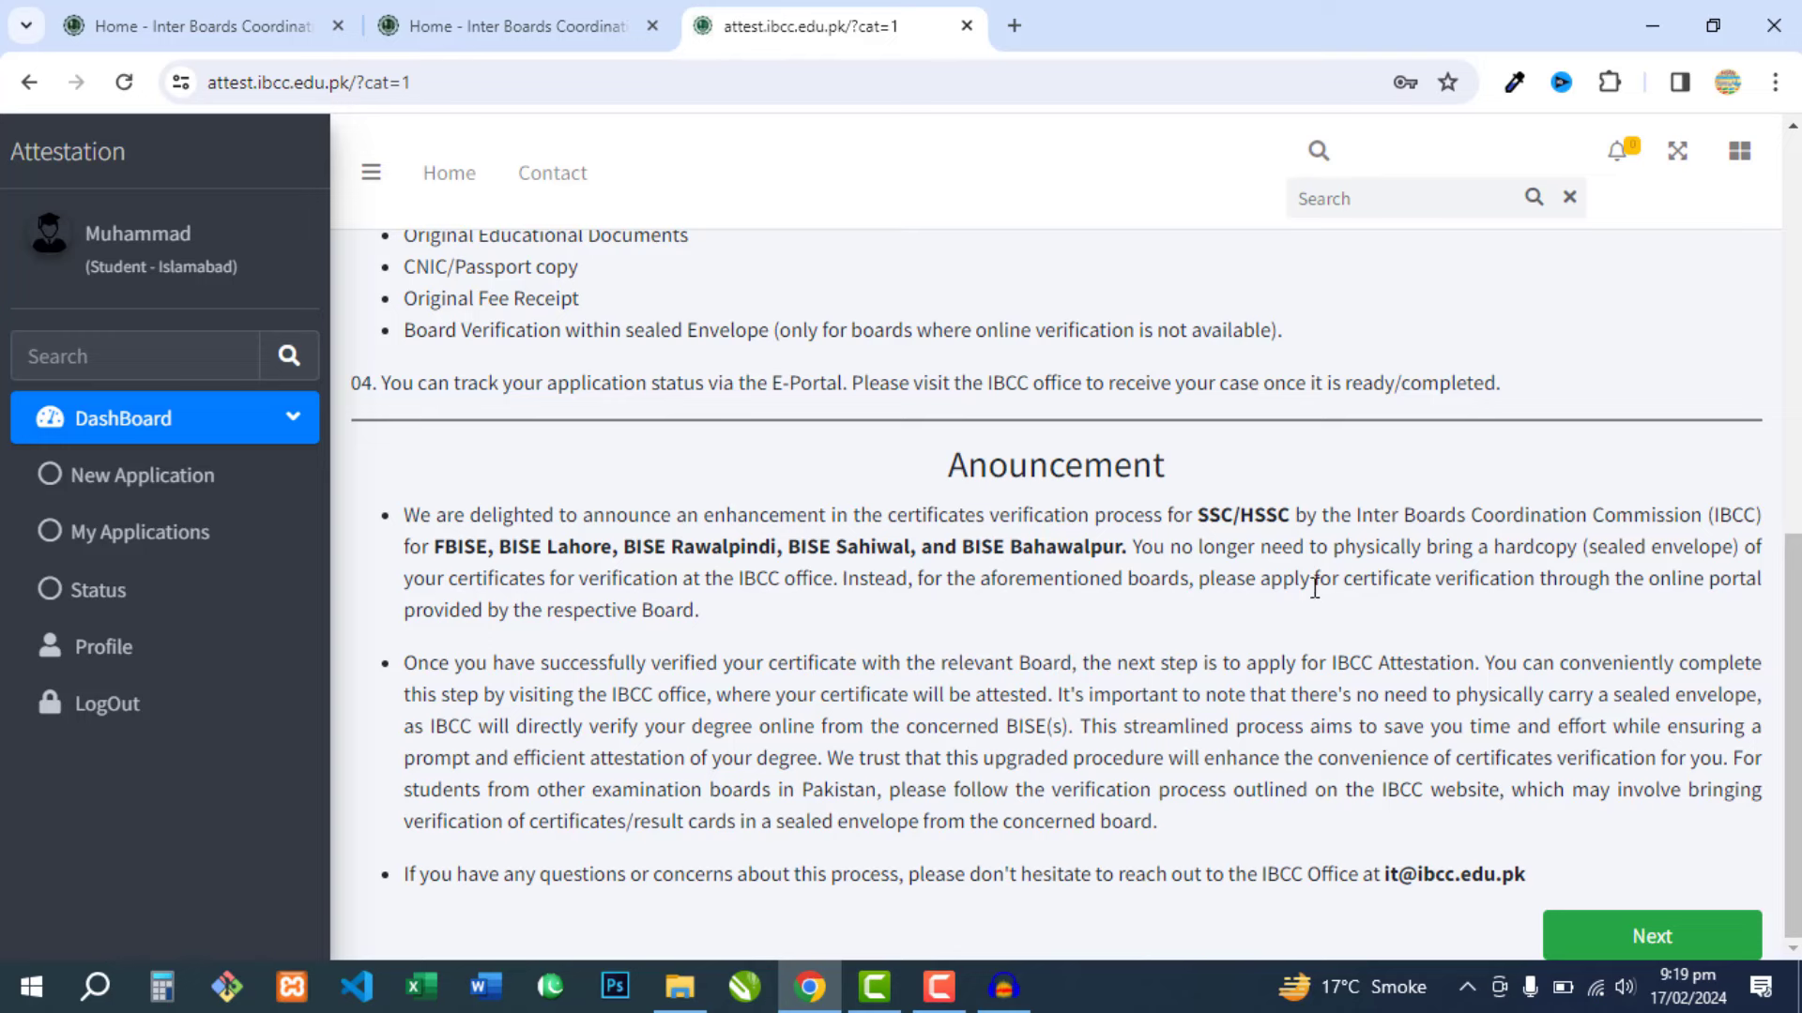
pyautogui.click(1649, 941)
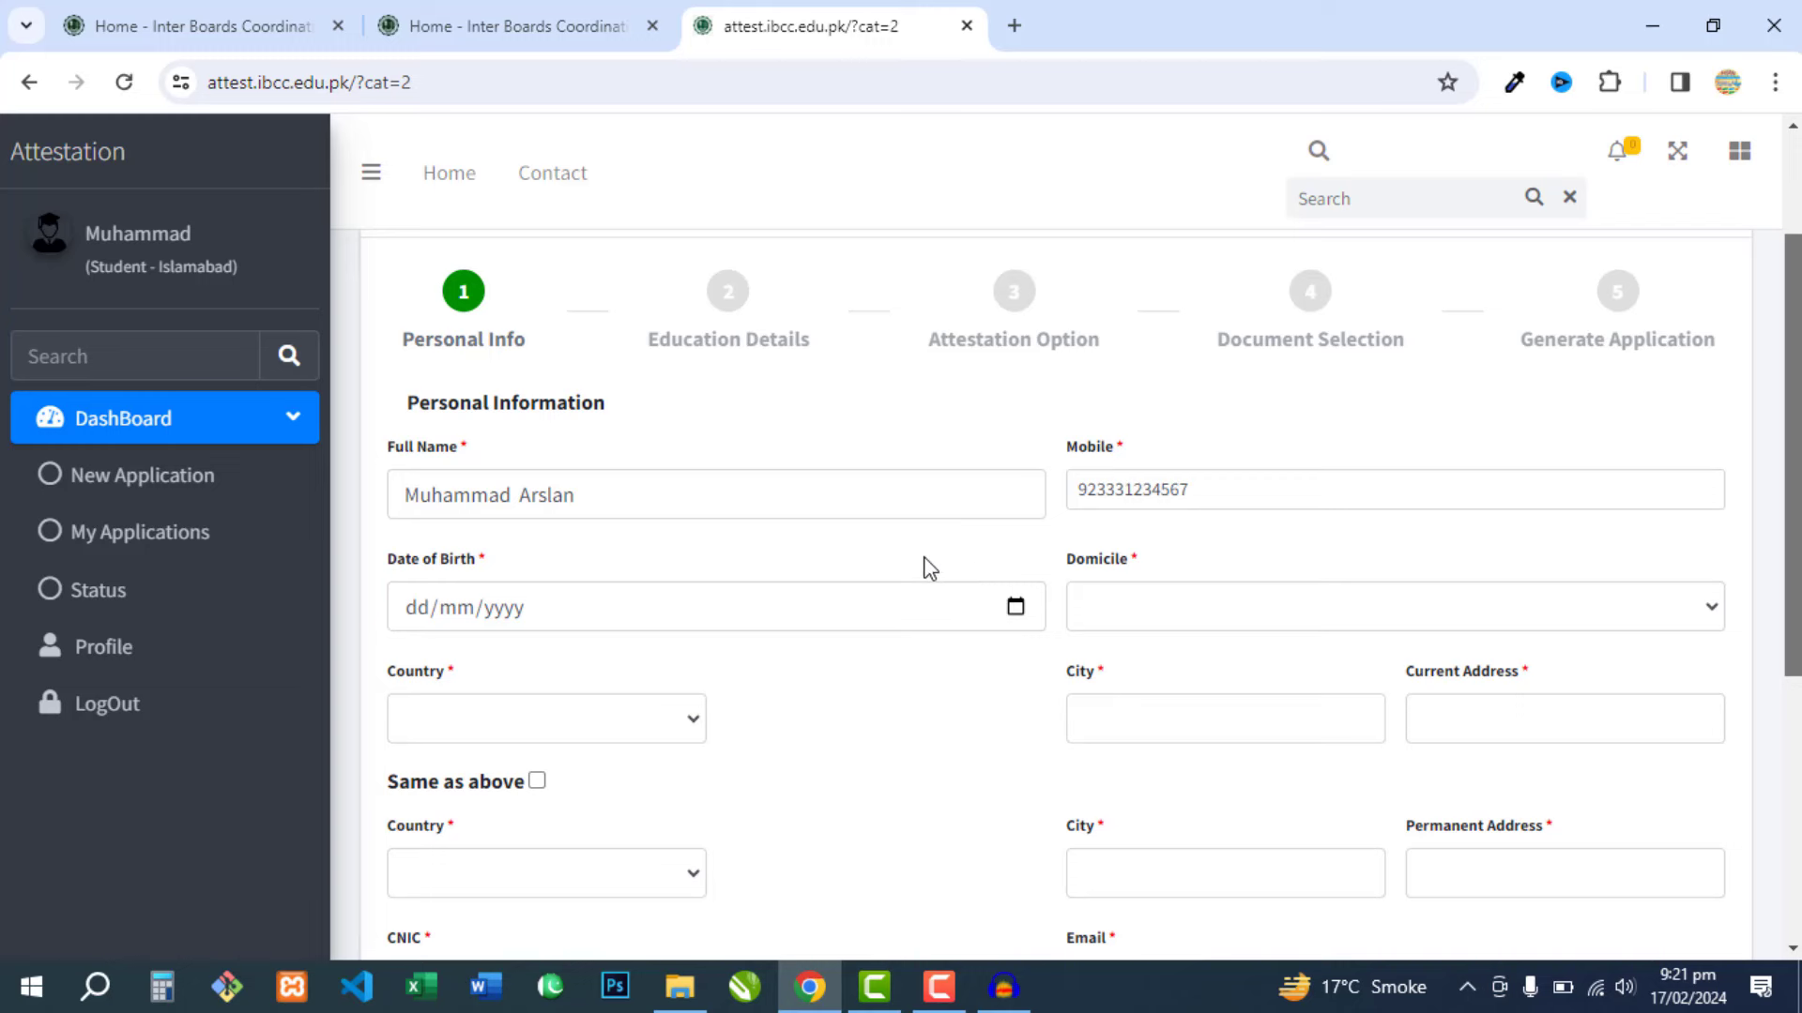
# - Enter the date of birth and choose the domicile province
pyautogui.click(496, 611)
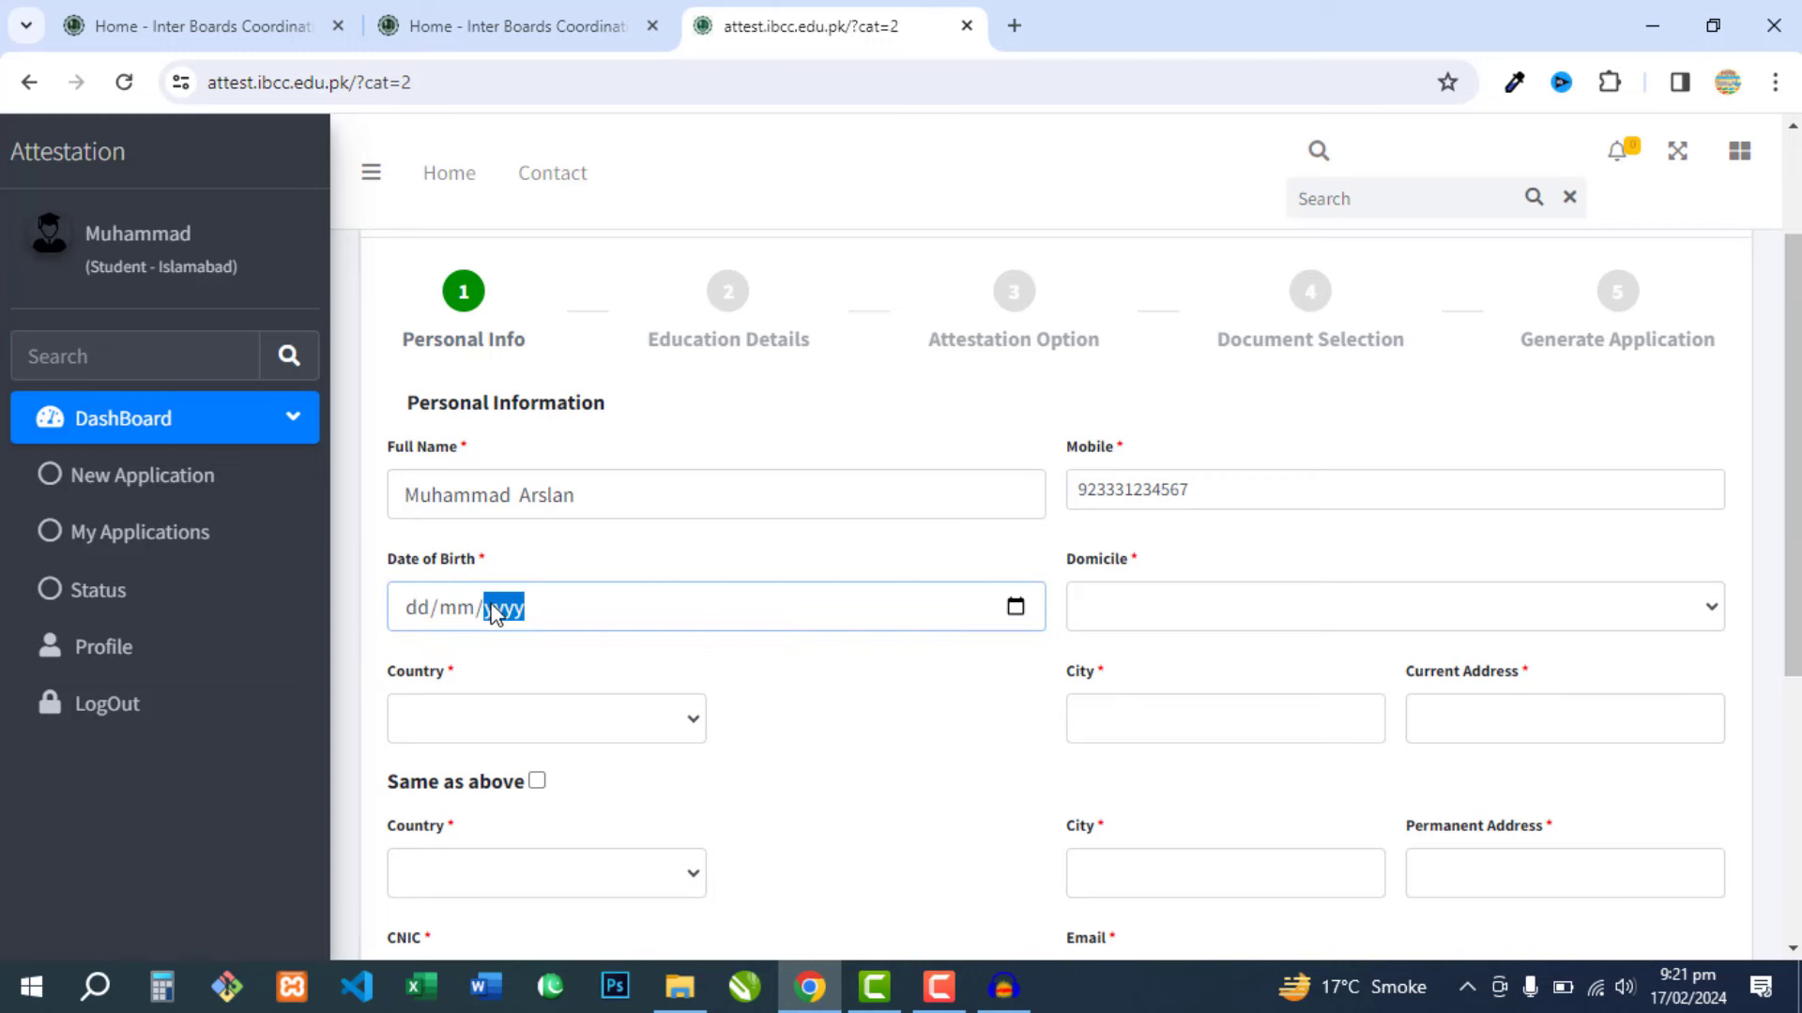
pyautogui.click(1162, 613)
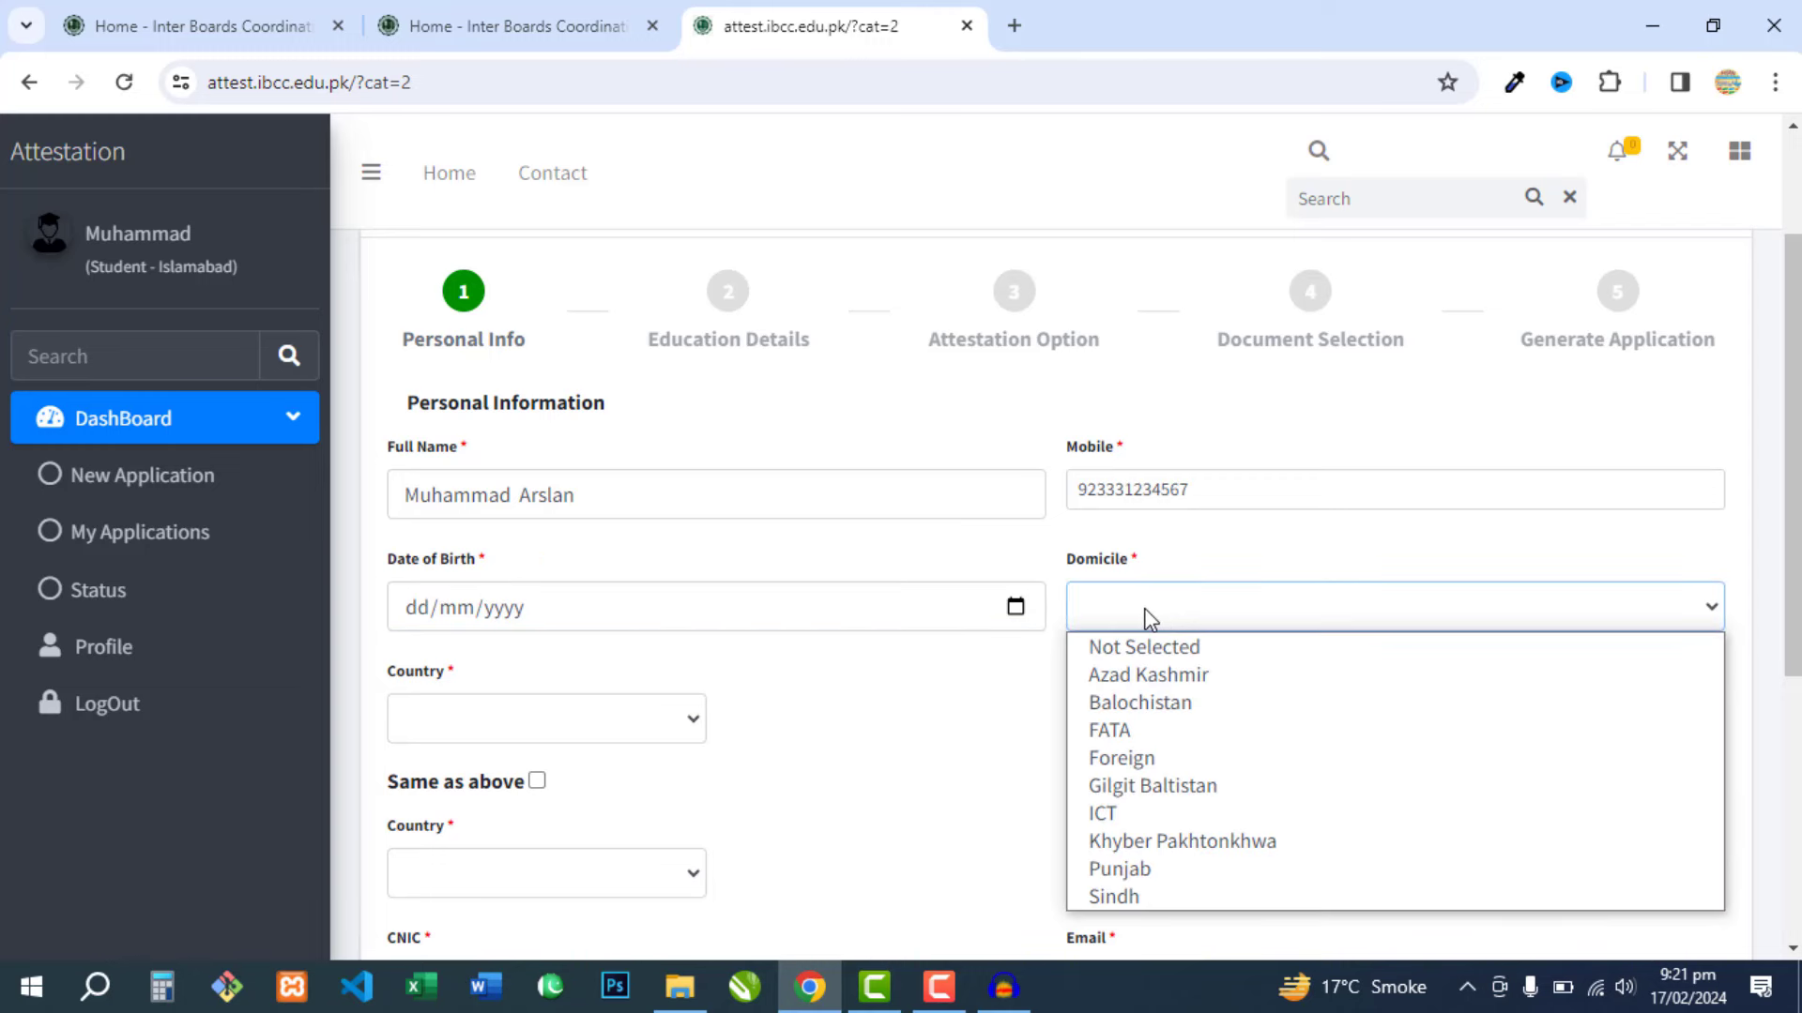
pyautogui.click(1149, 617)
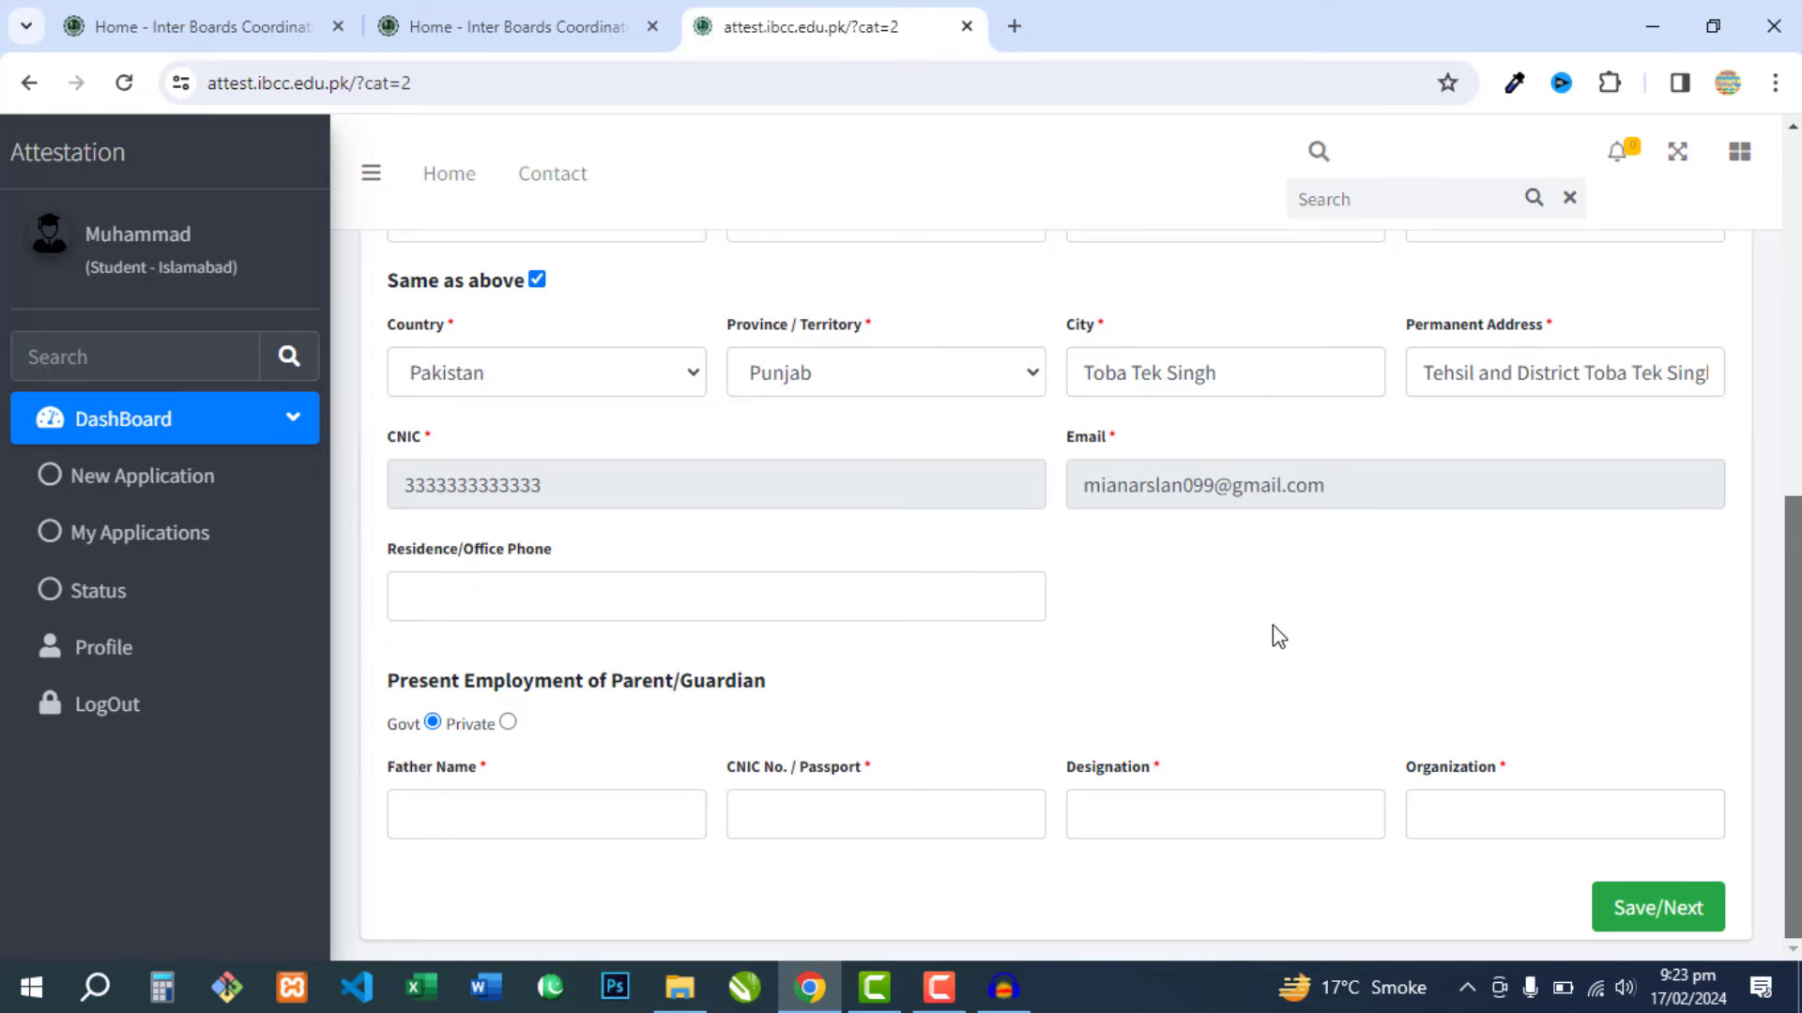
# - Mark parent employment as Private, fill in the father's name, CNIC, designation and organization, and save
pyautogui.click(509, 723)
pyautogui.click(496, 803)
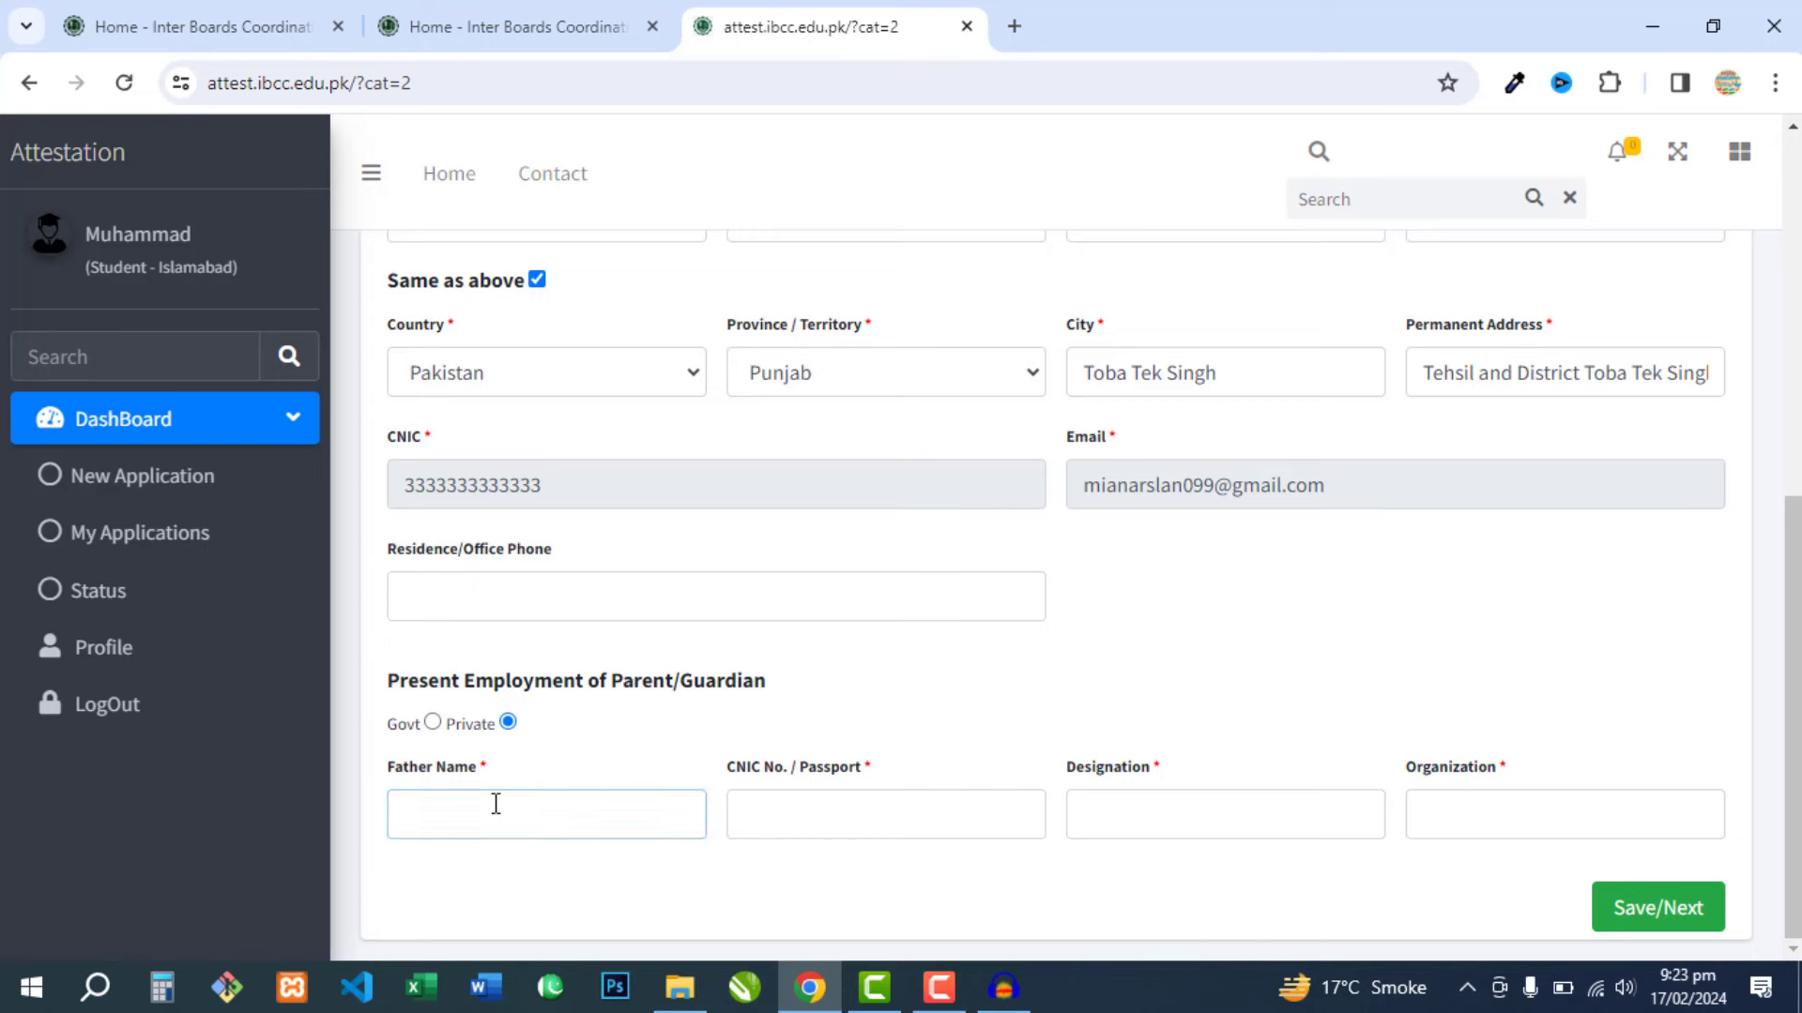
pyautogui.click(846, 813)
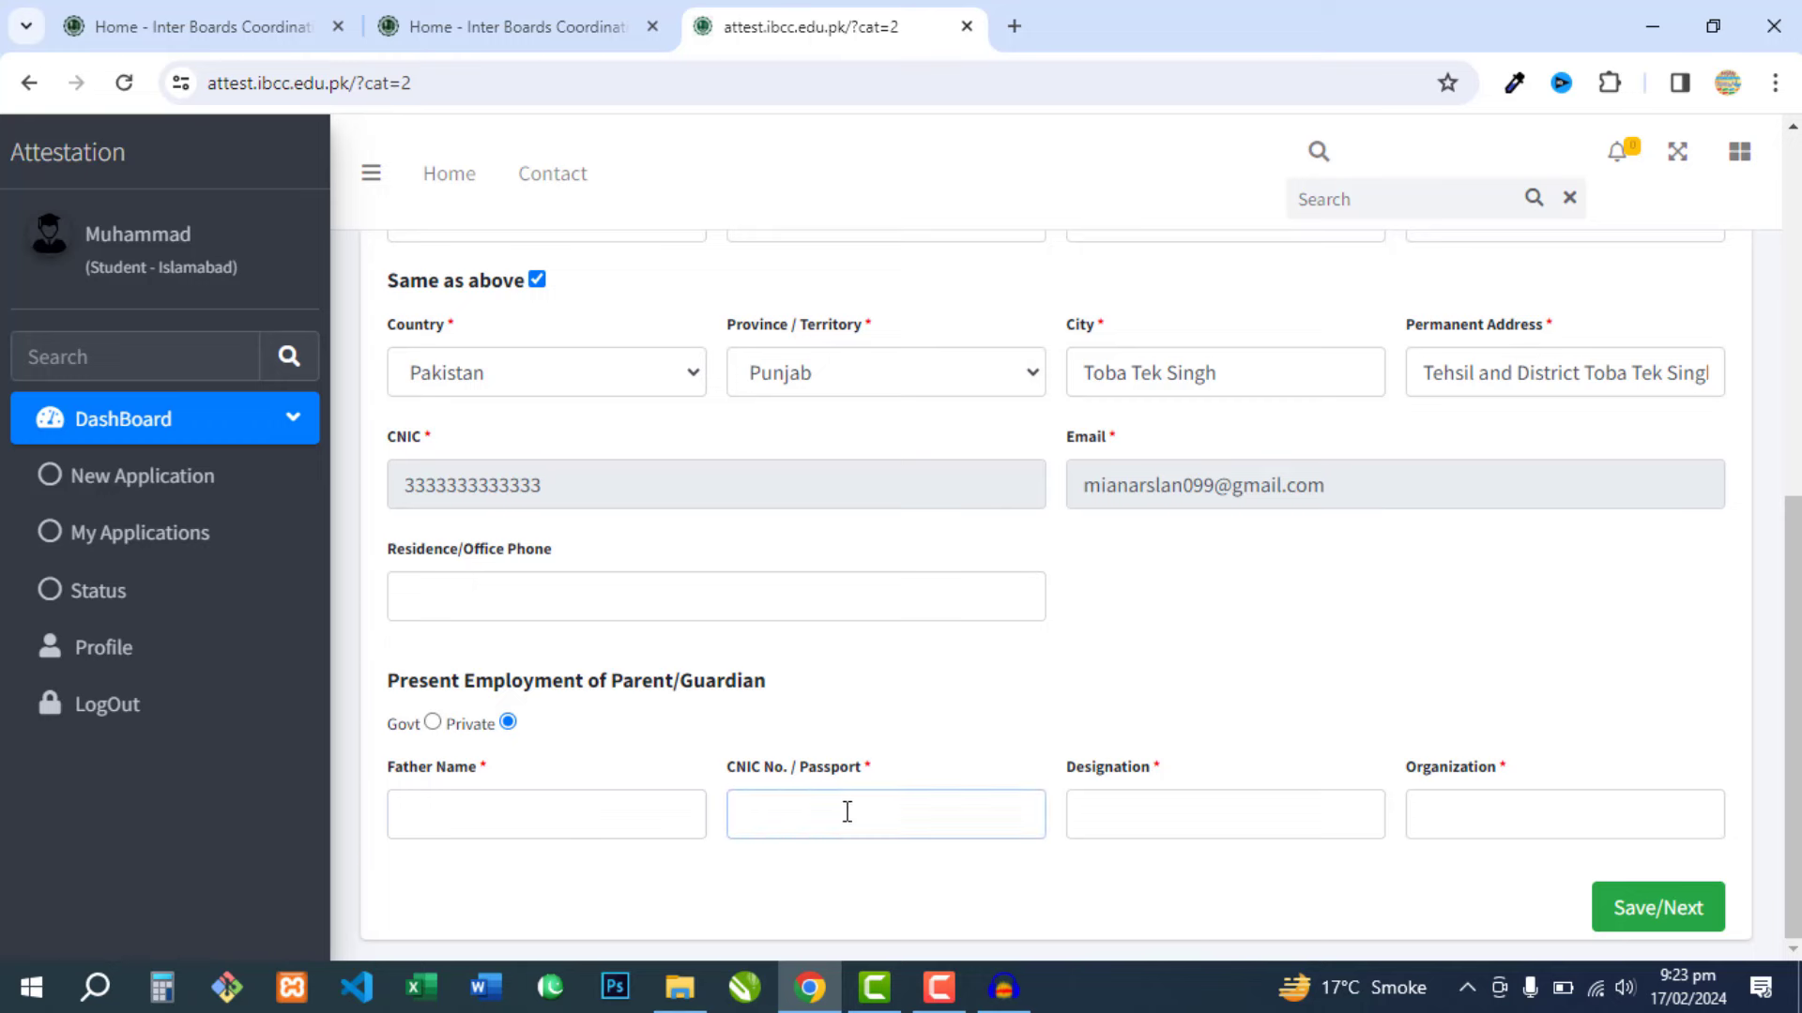
pyautogui.click(1236, 819)
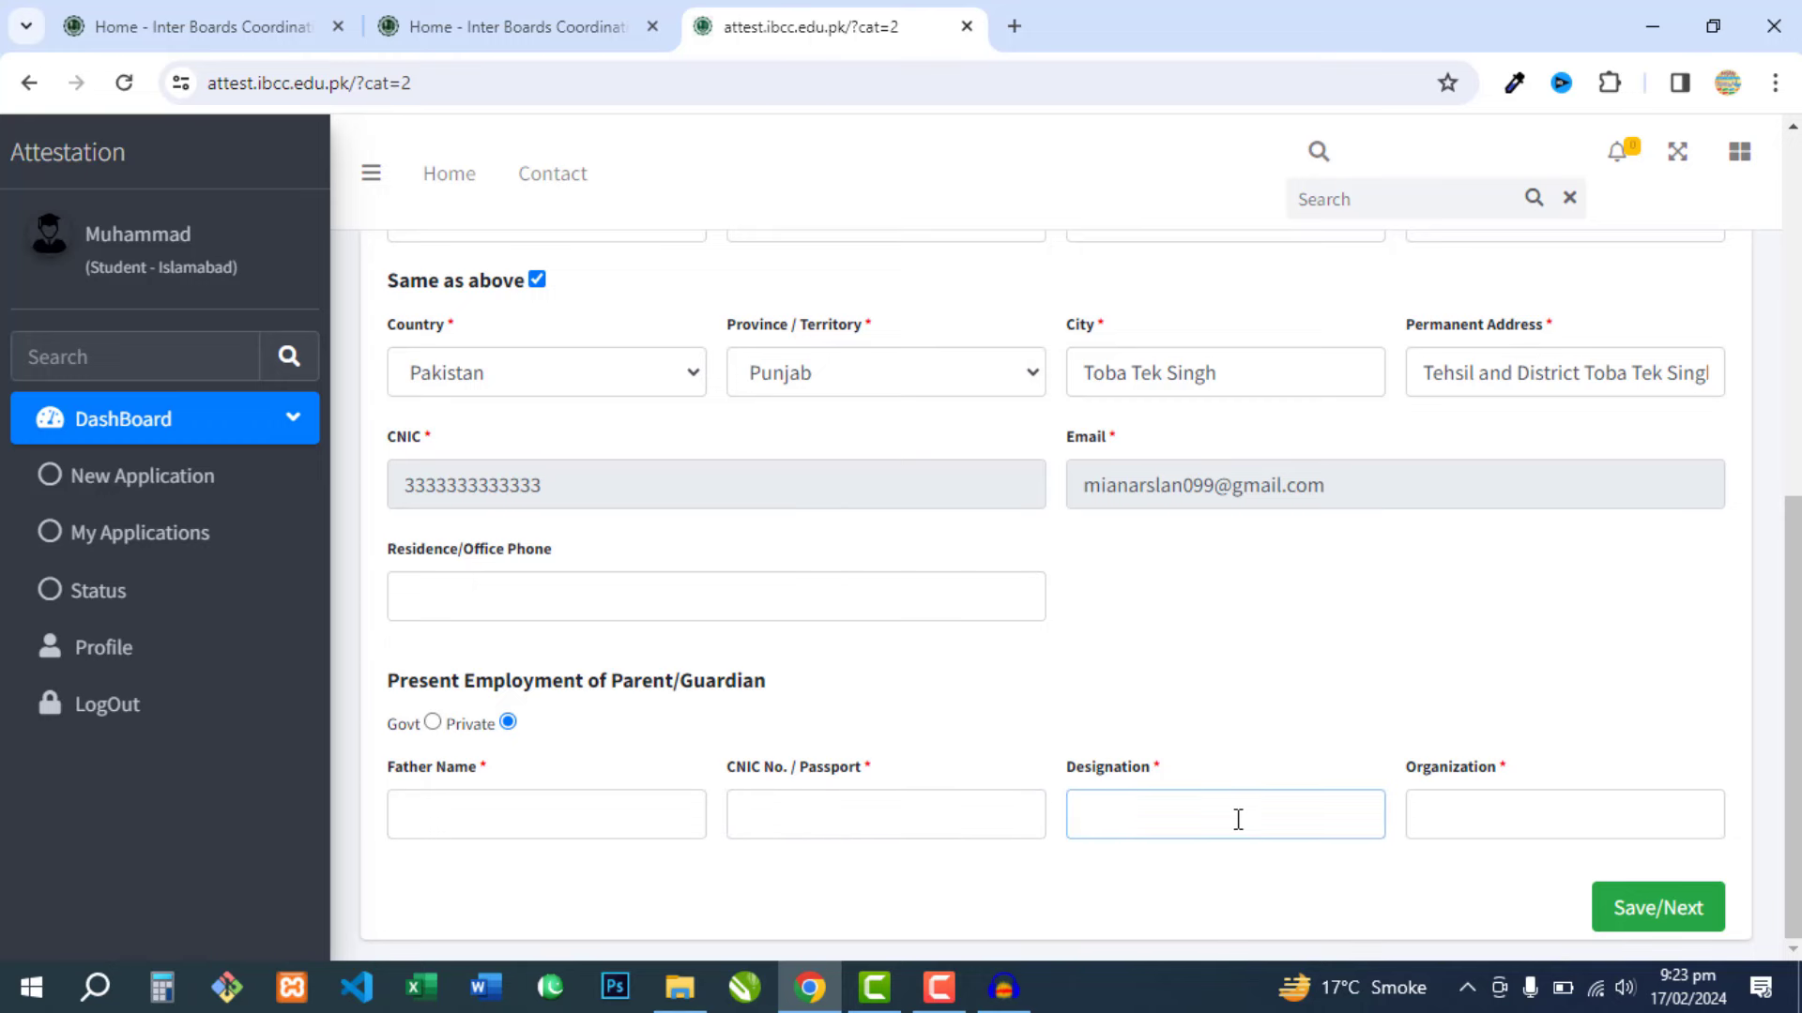
pyautogui.click(1471, 819)
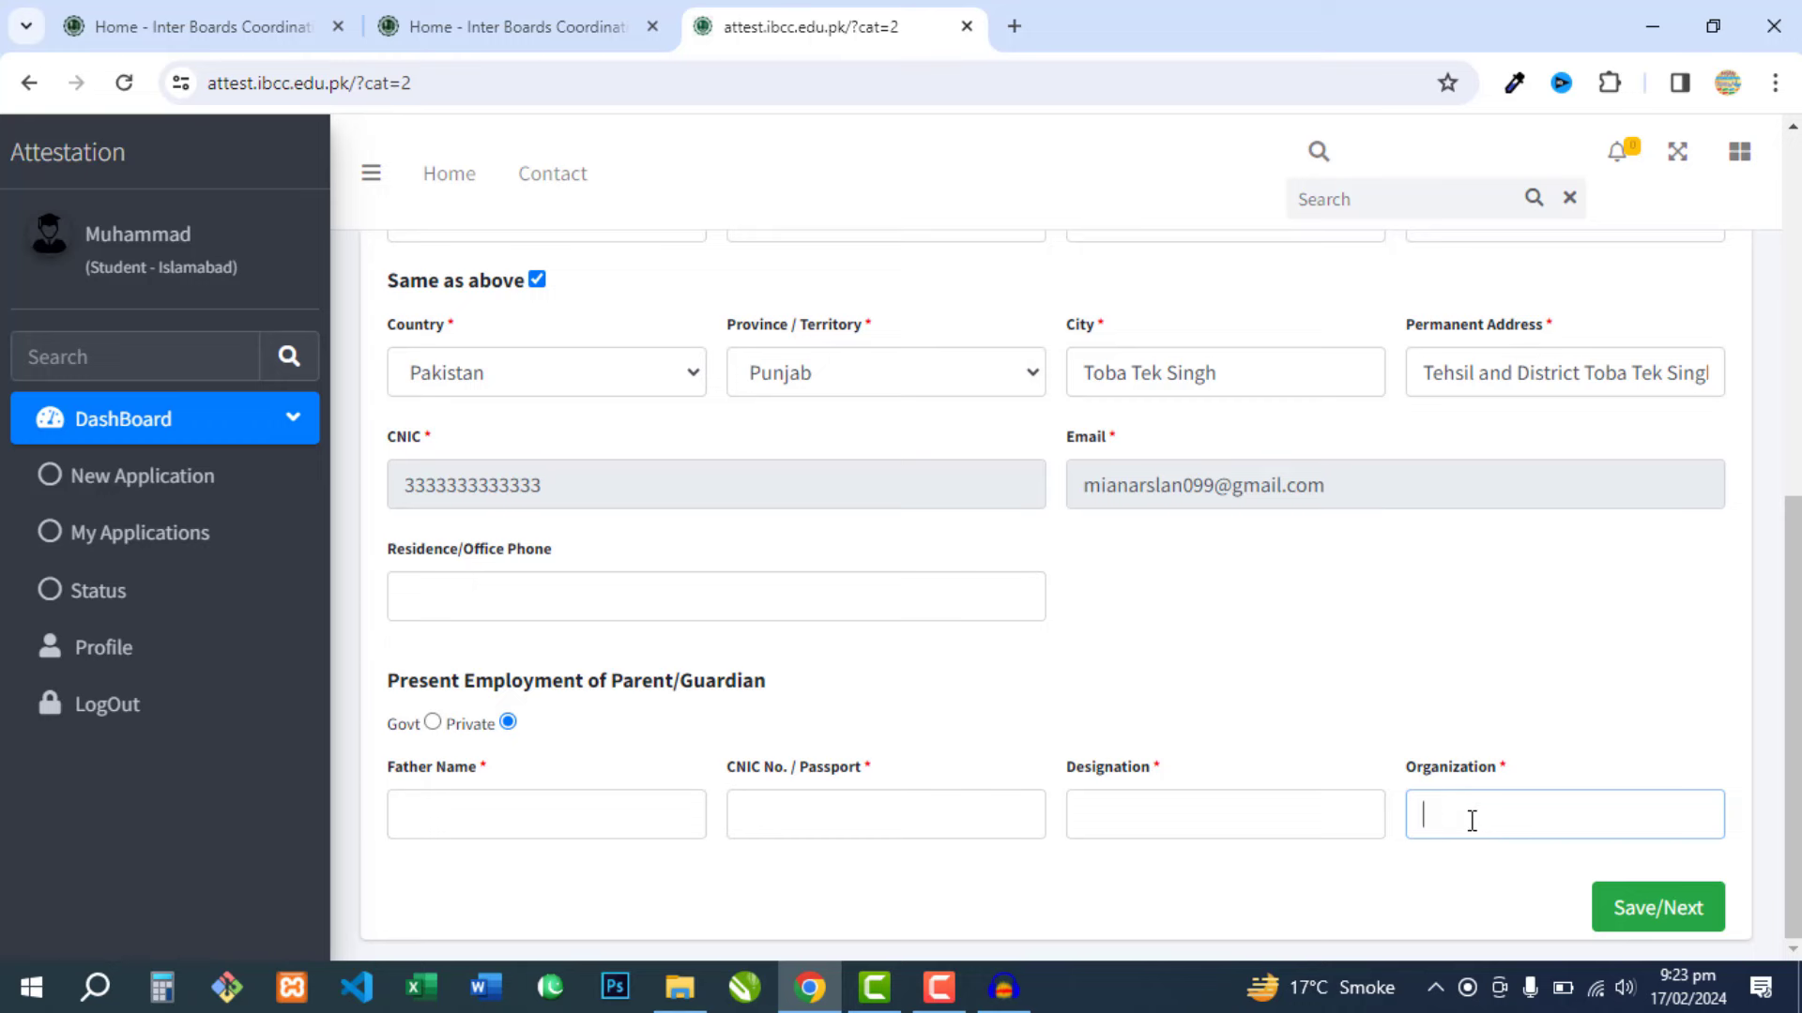
pyautogui.click(1632, 915)
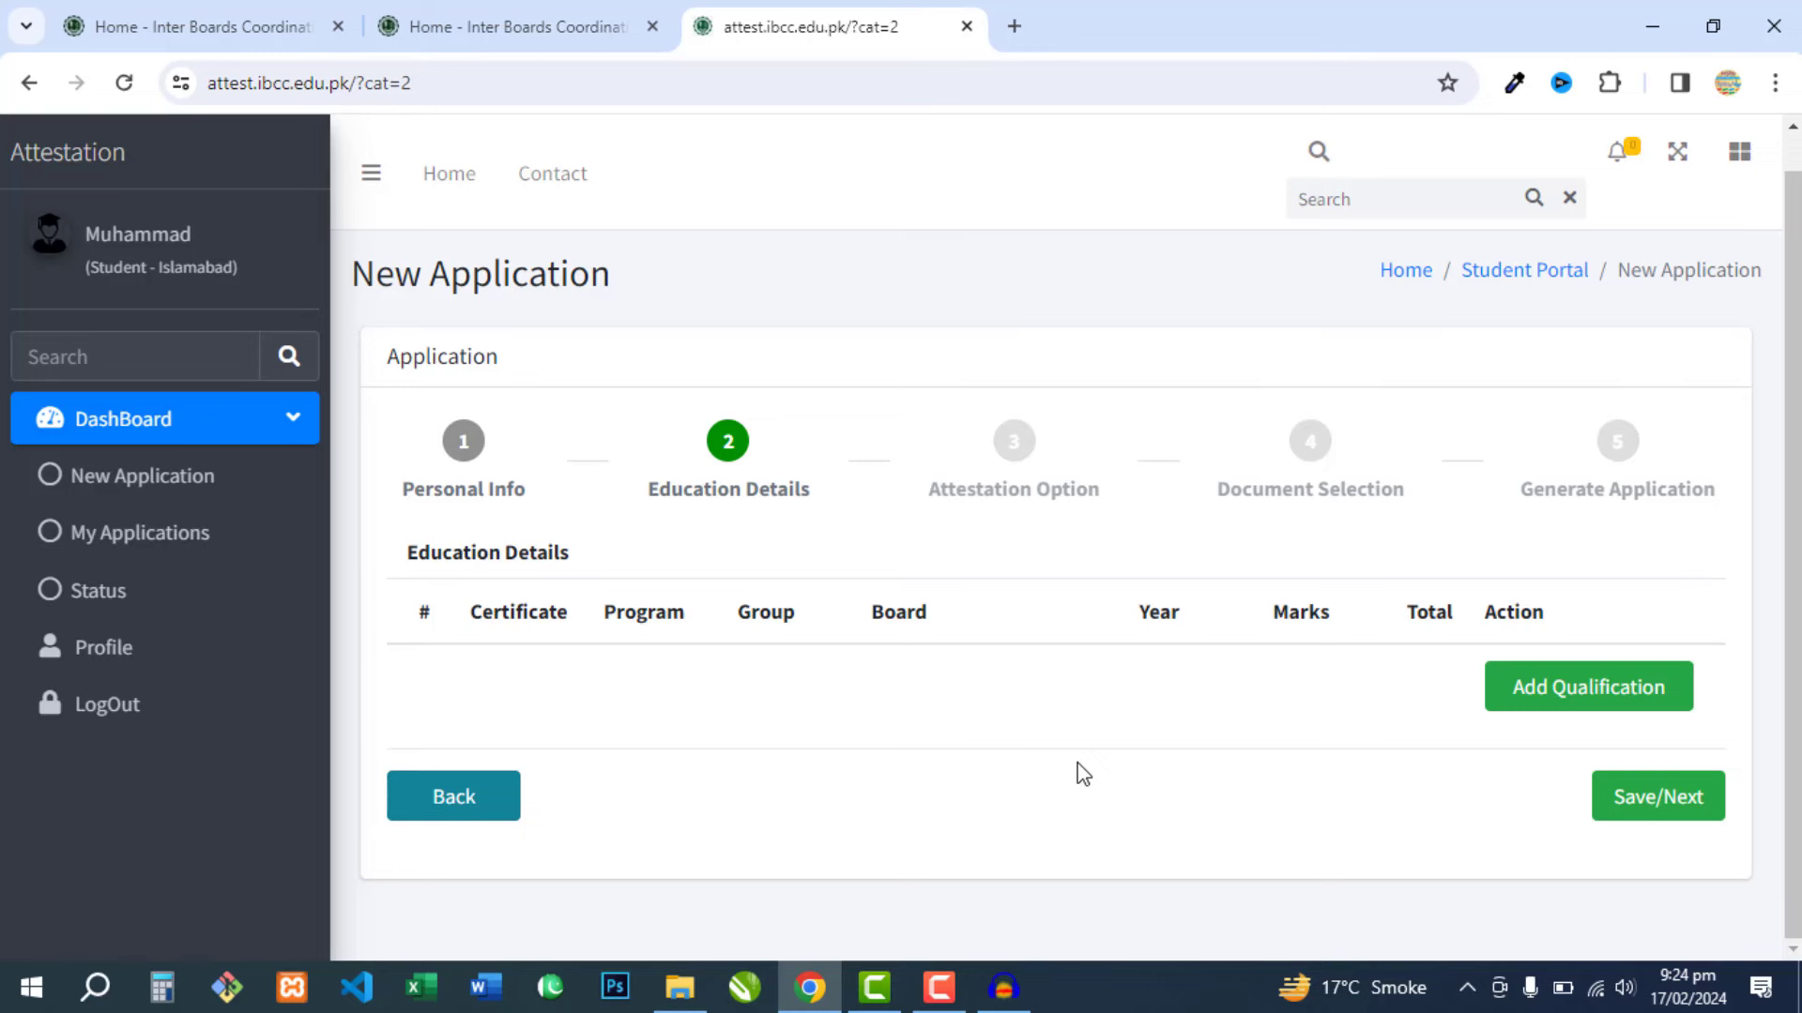
# - Add a qualification as SSC, Matric, Science group, board BISE Faisalabad
pyautogui.click(1548, 695)
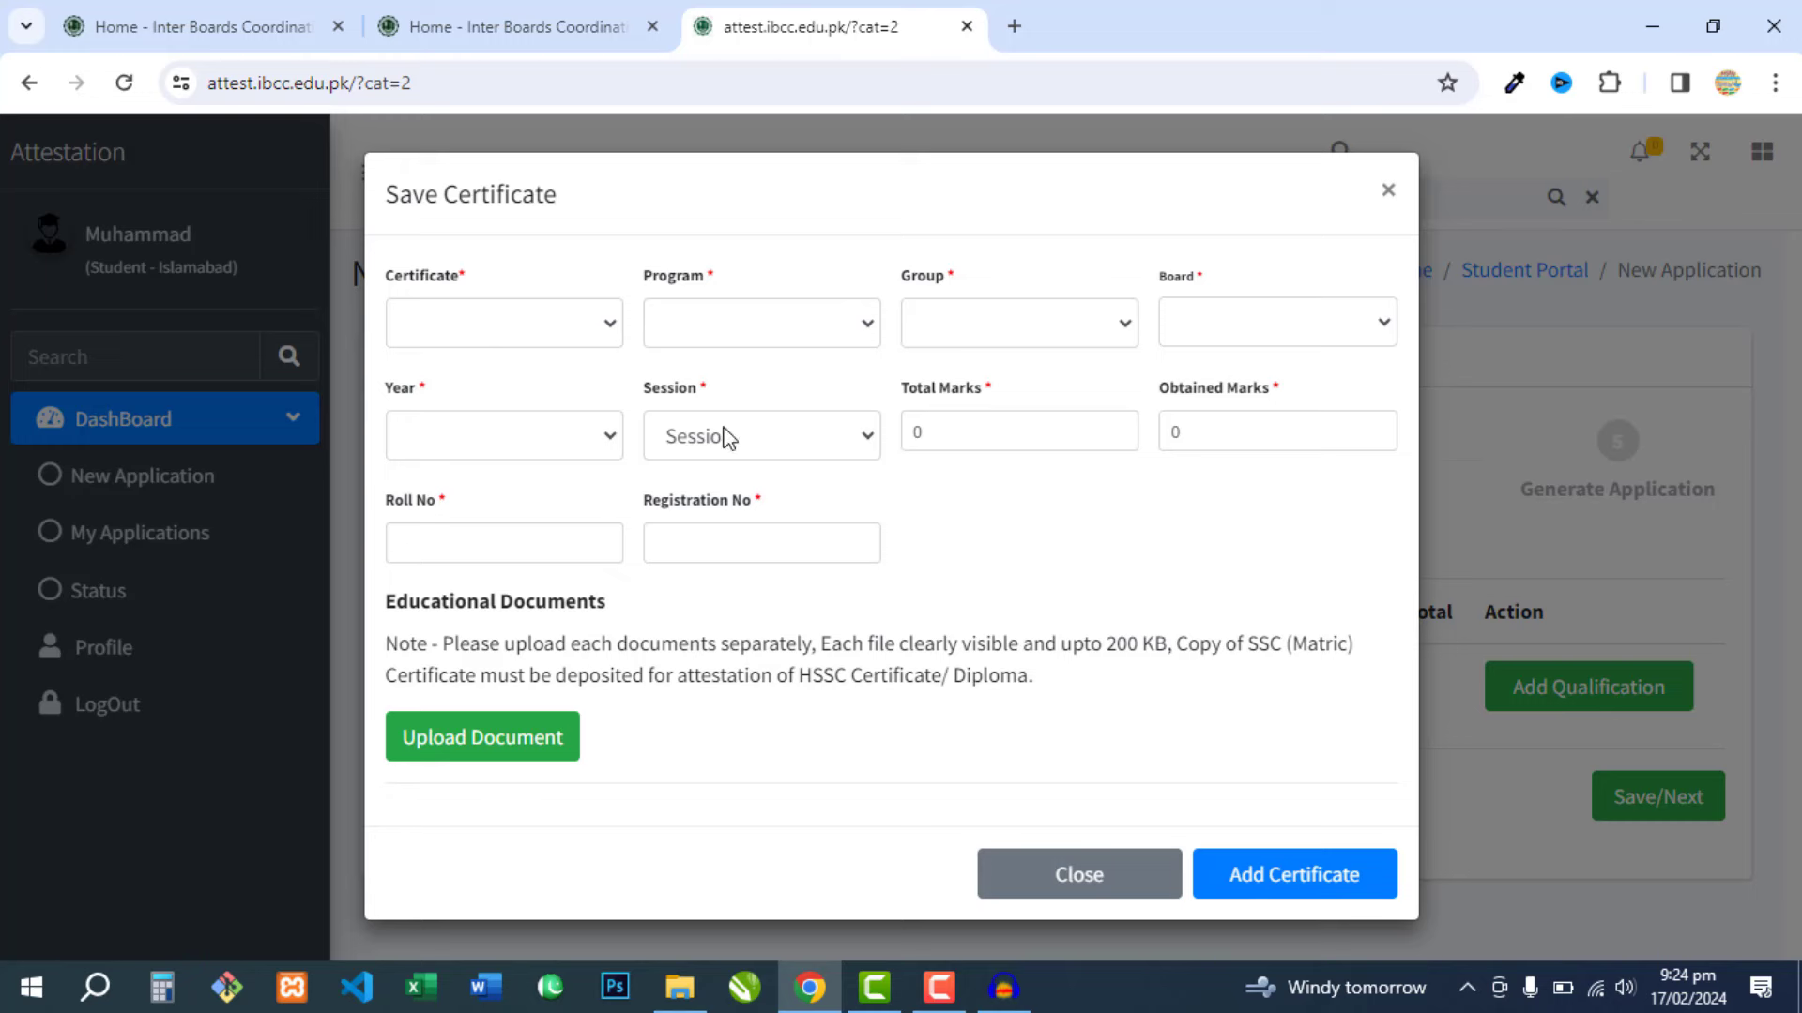
pyautogui.click(517, 324)
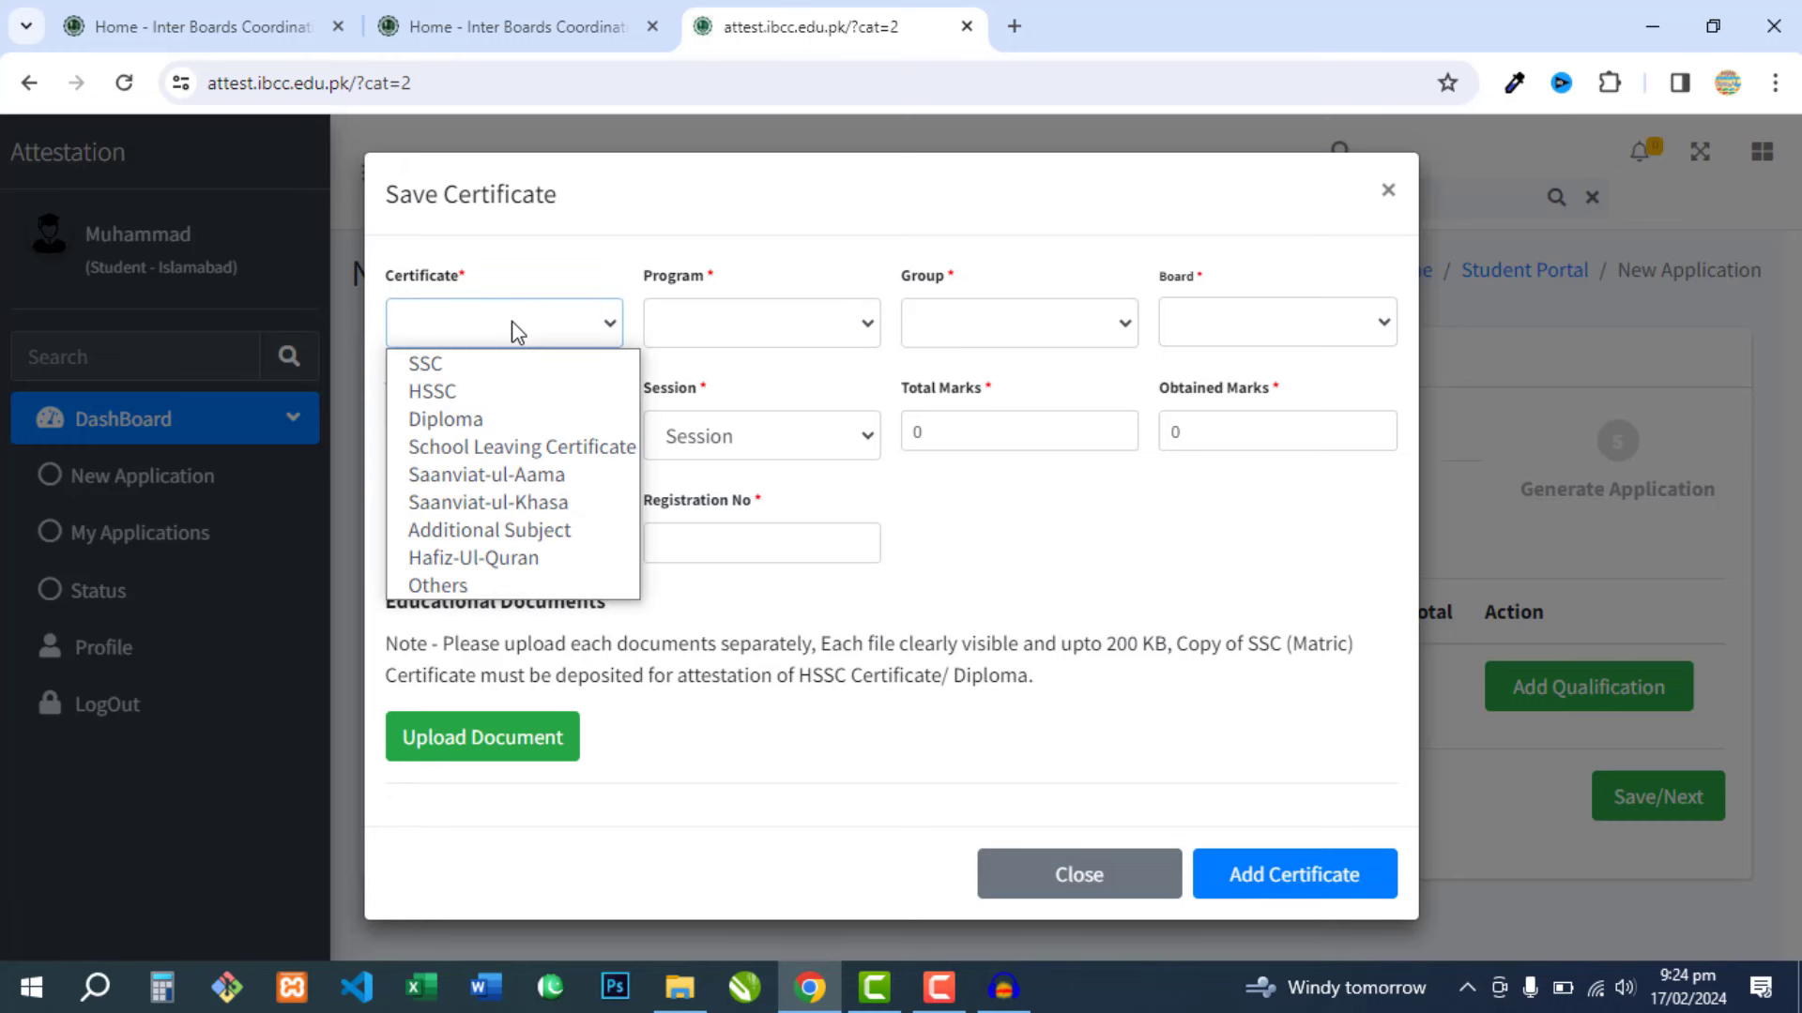
pyautogui.click(441, 367)
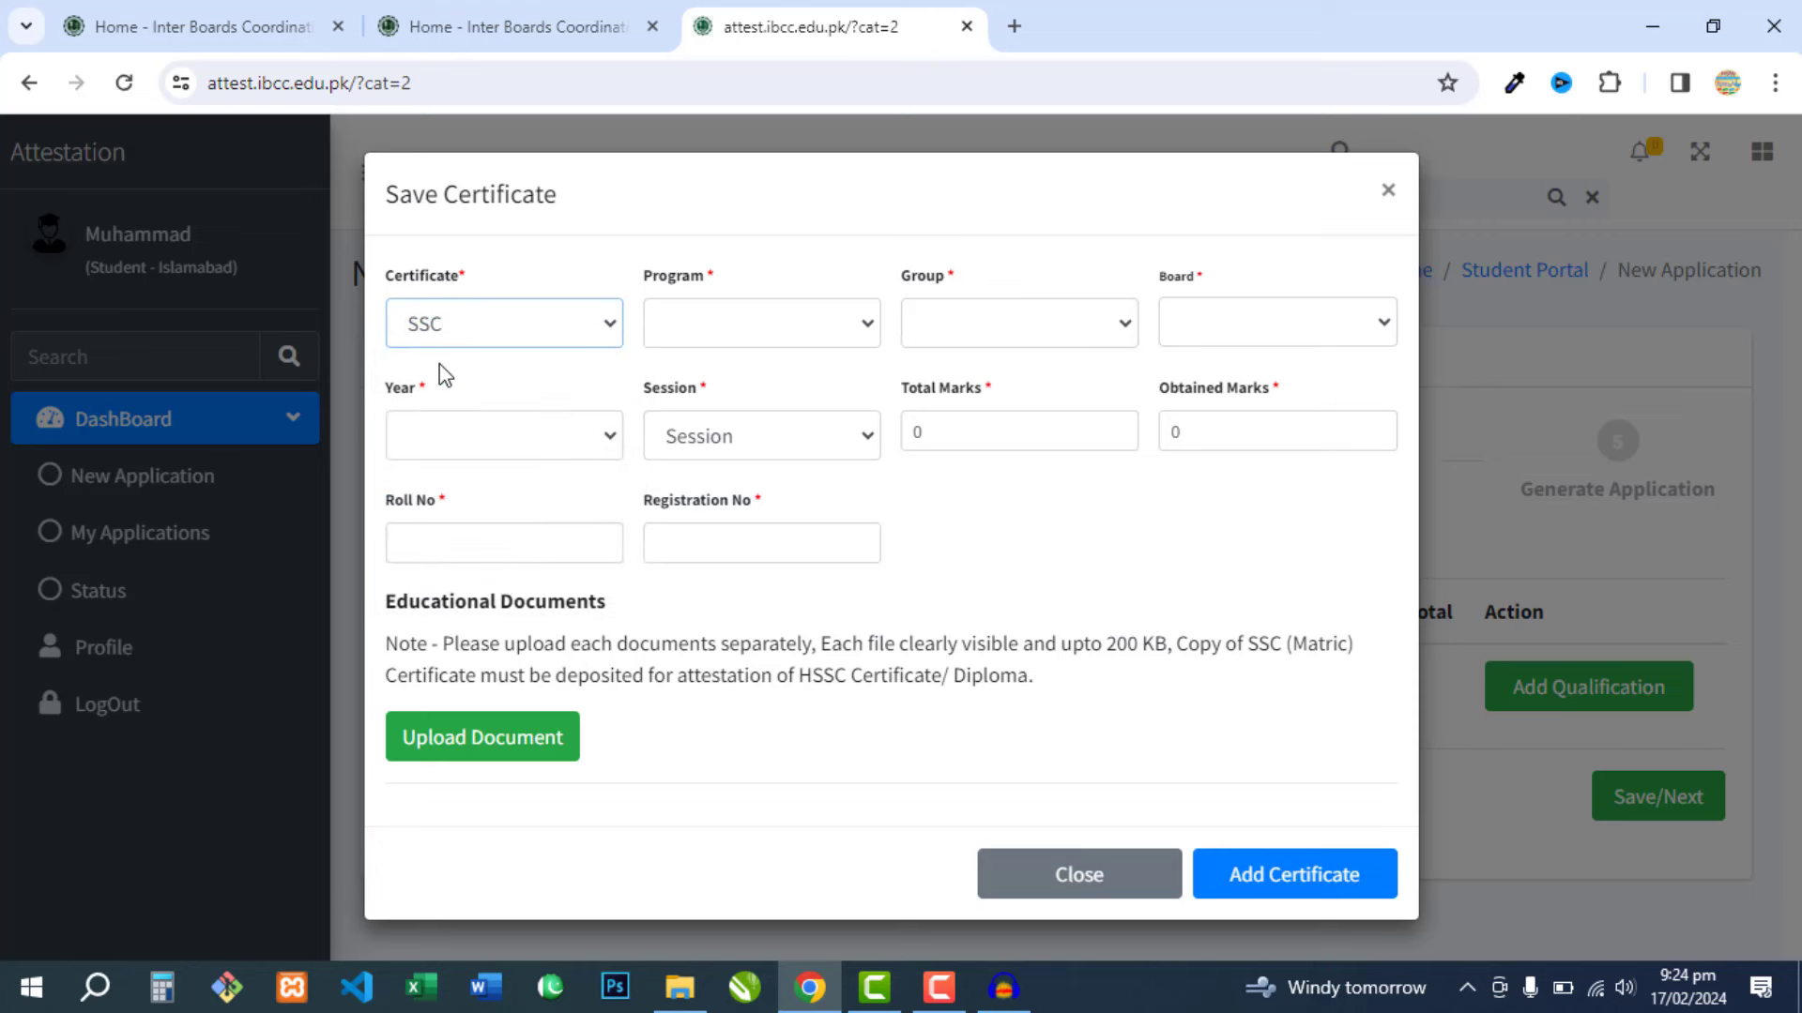
pyautogui.click(734, 329)
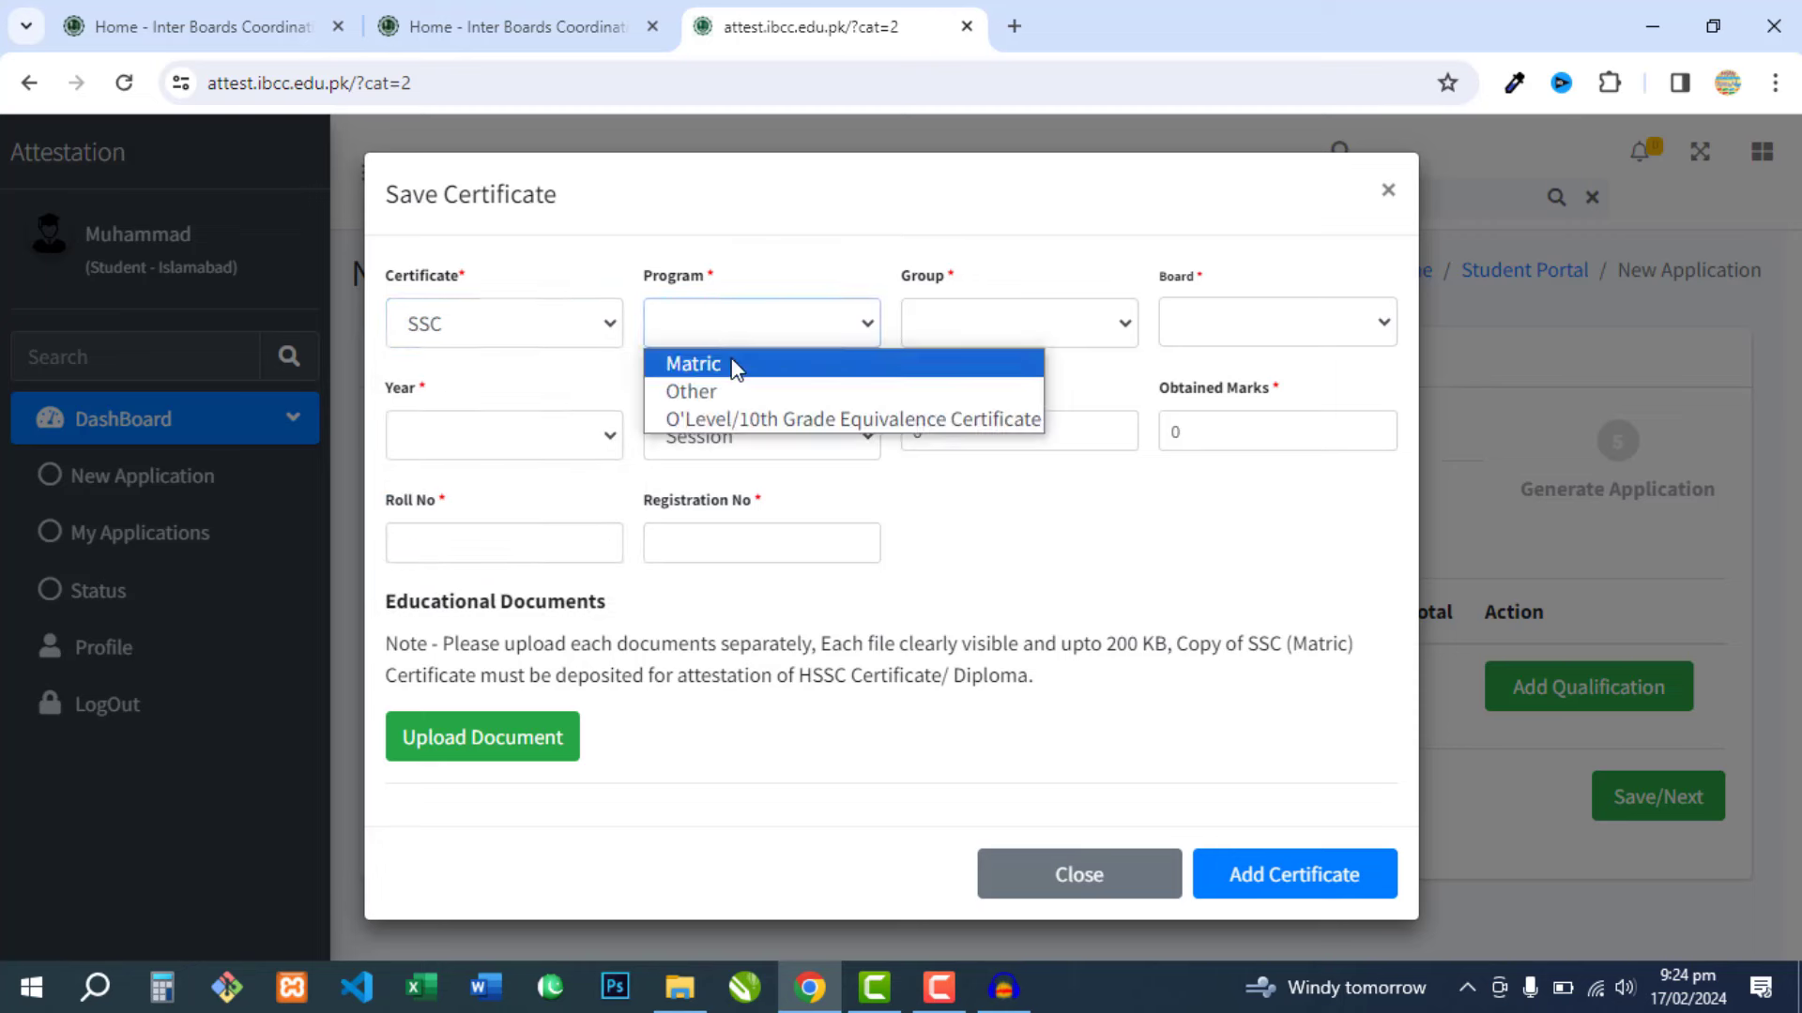
pyautogui.click(734, 366)
pyautogui.click(965, 328)
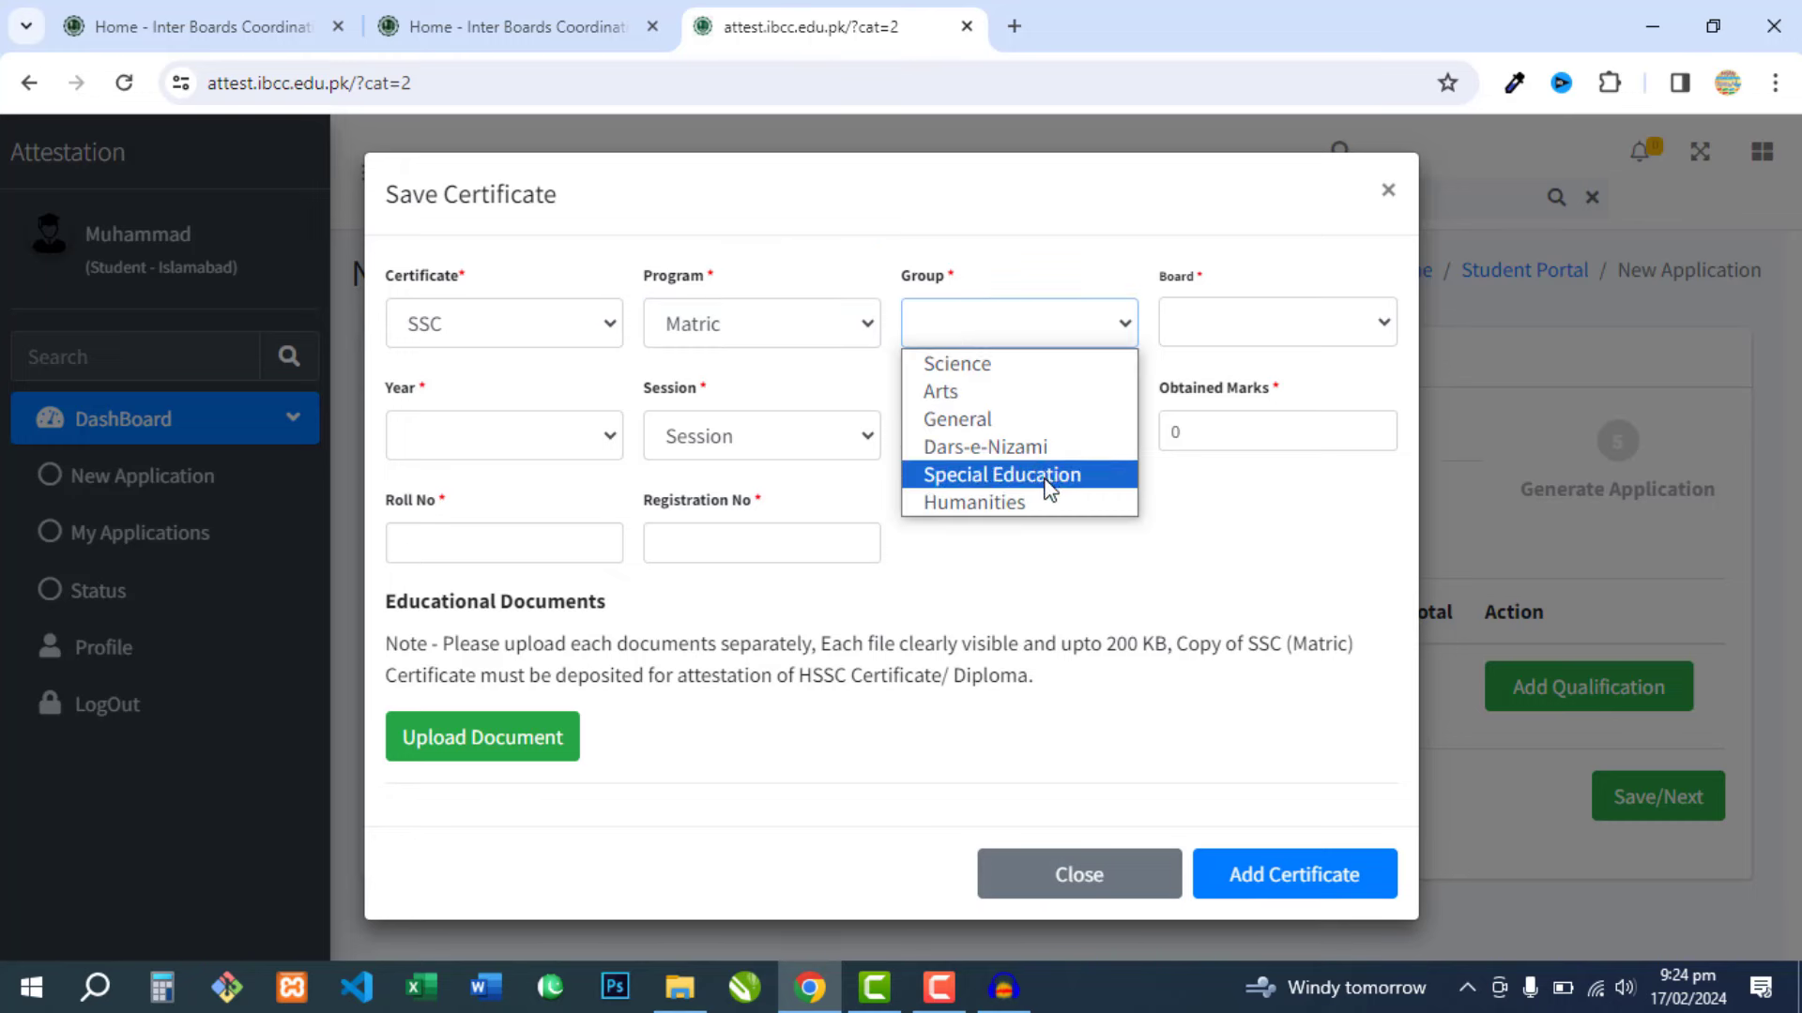
pyautogui.click(943, 365)
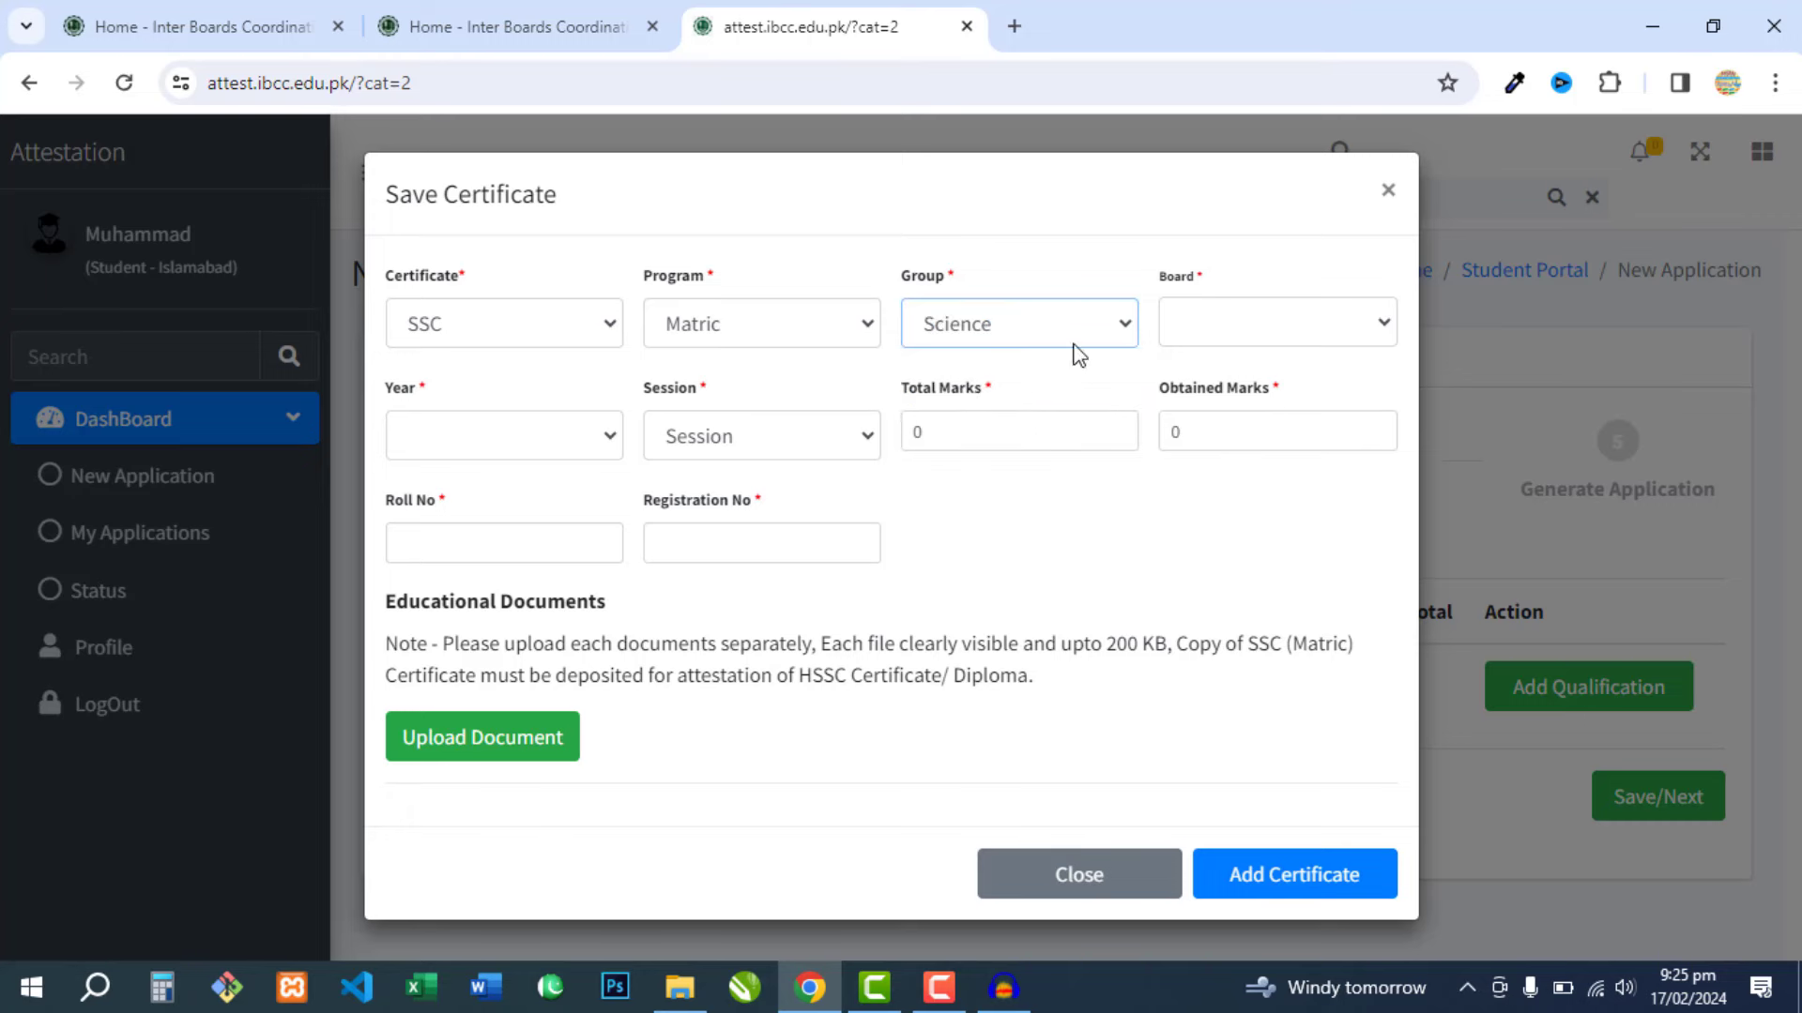
pyautogui.click(1205, 321)
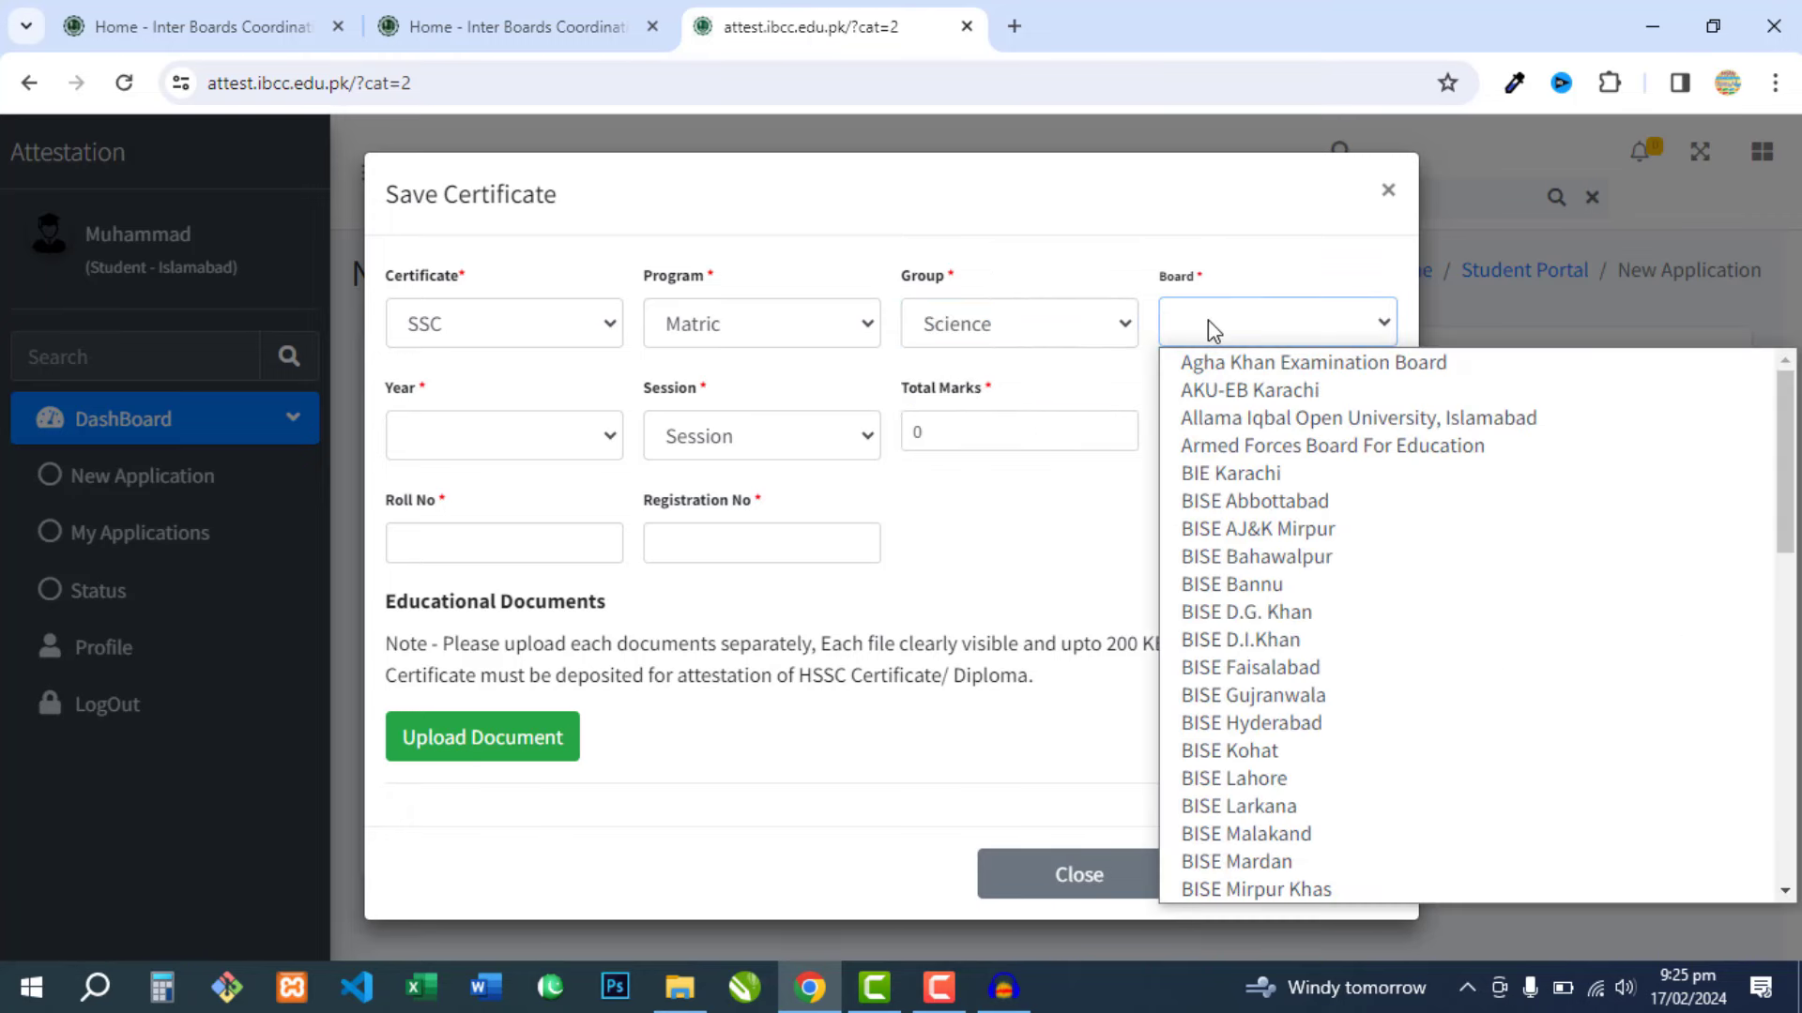
pyautogui.click(1300, 667)
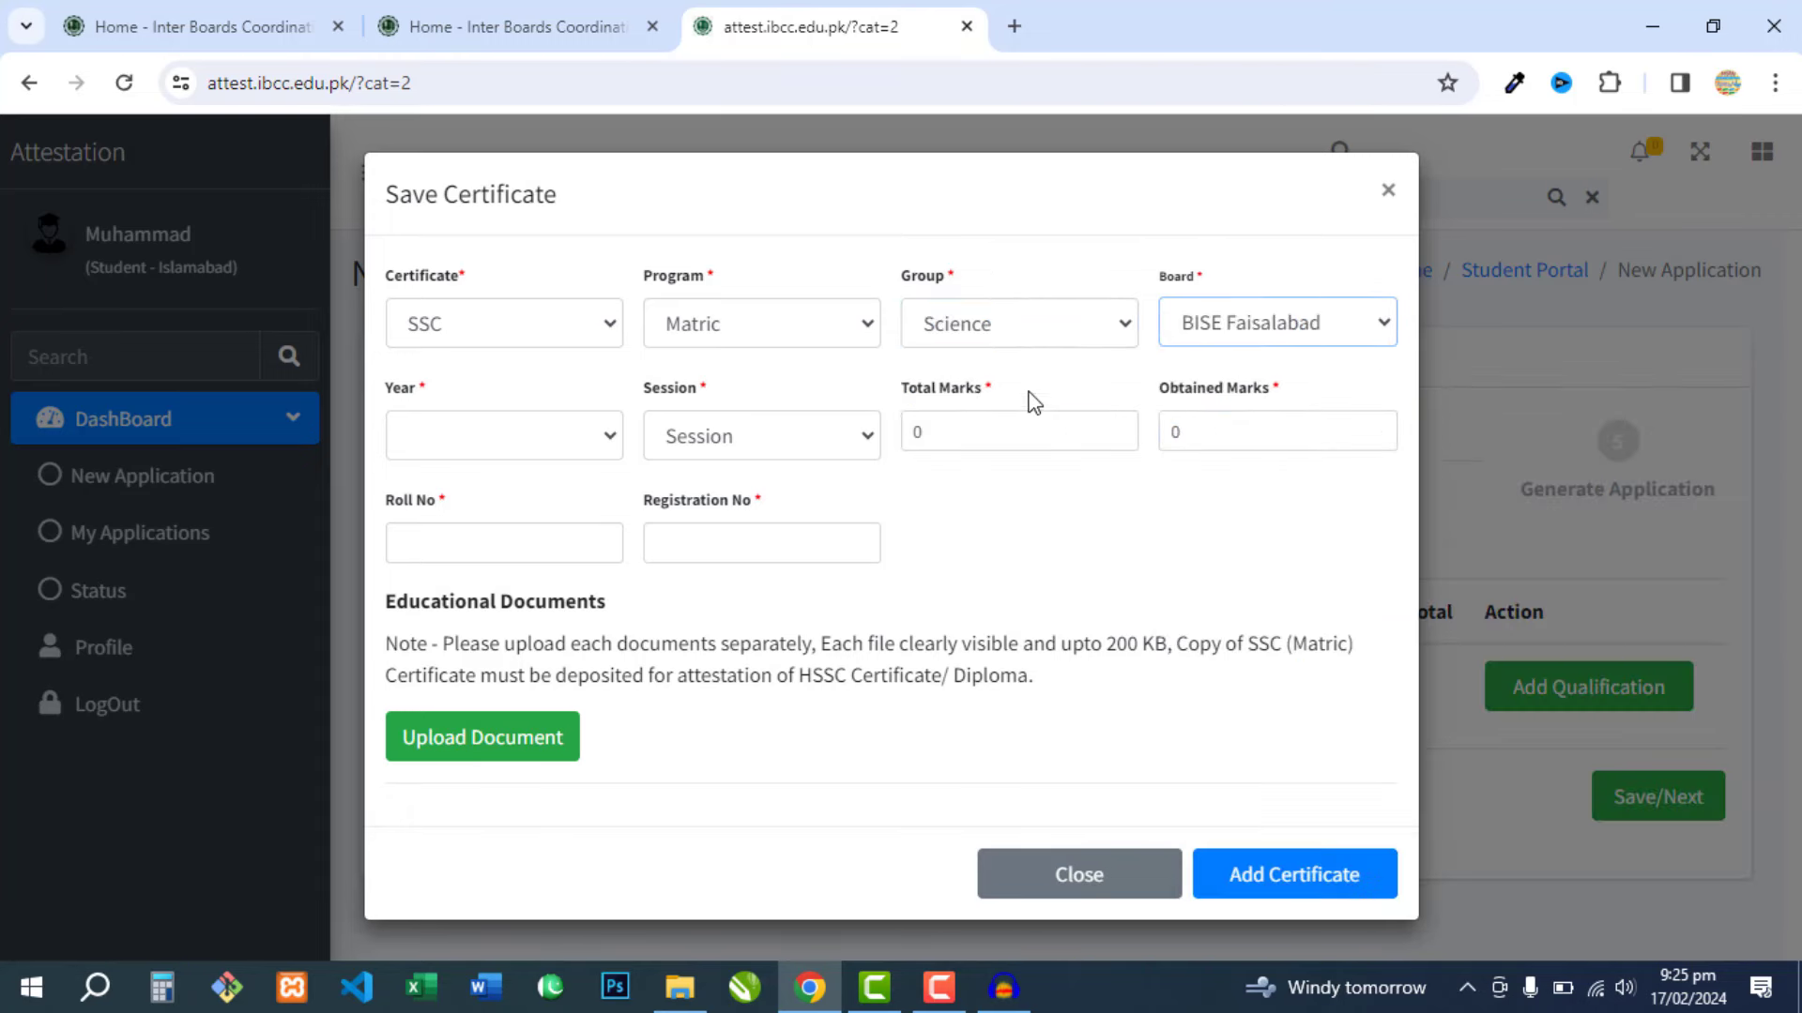
# - Set the SSC passing year to 2010 and the session to Annual
pyautogui.click(566, 457)
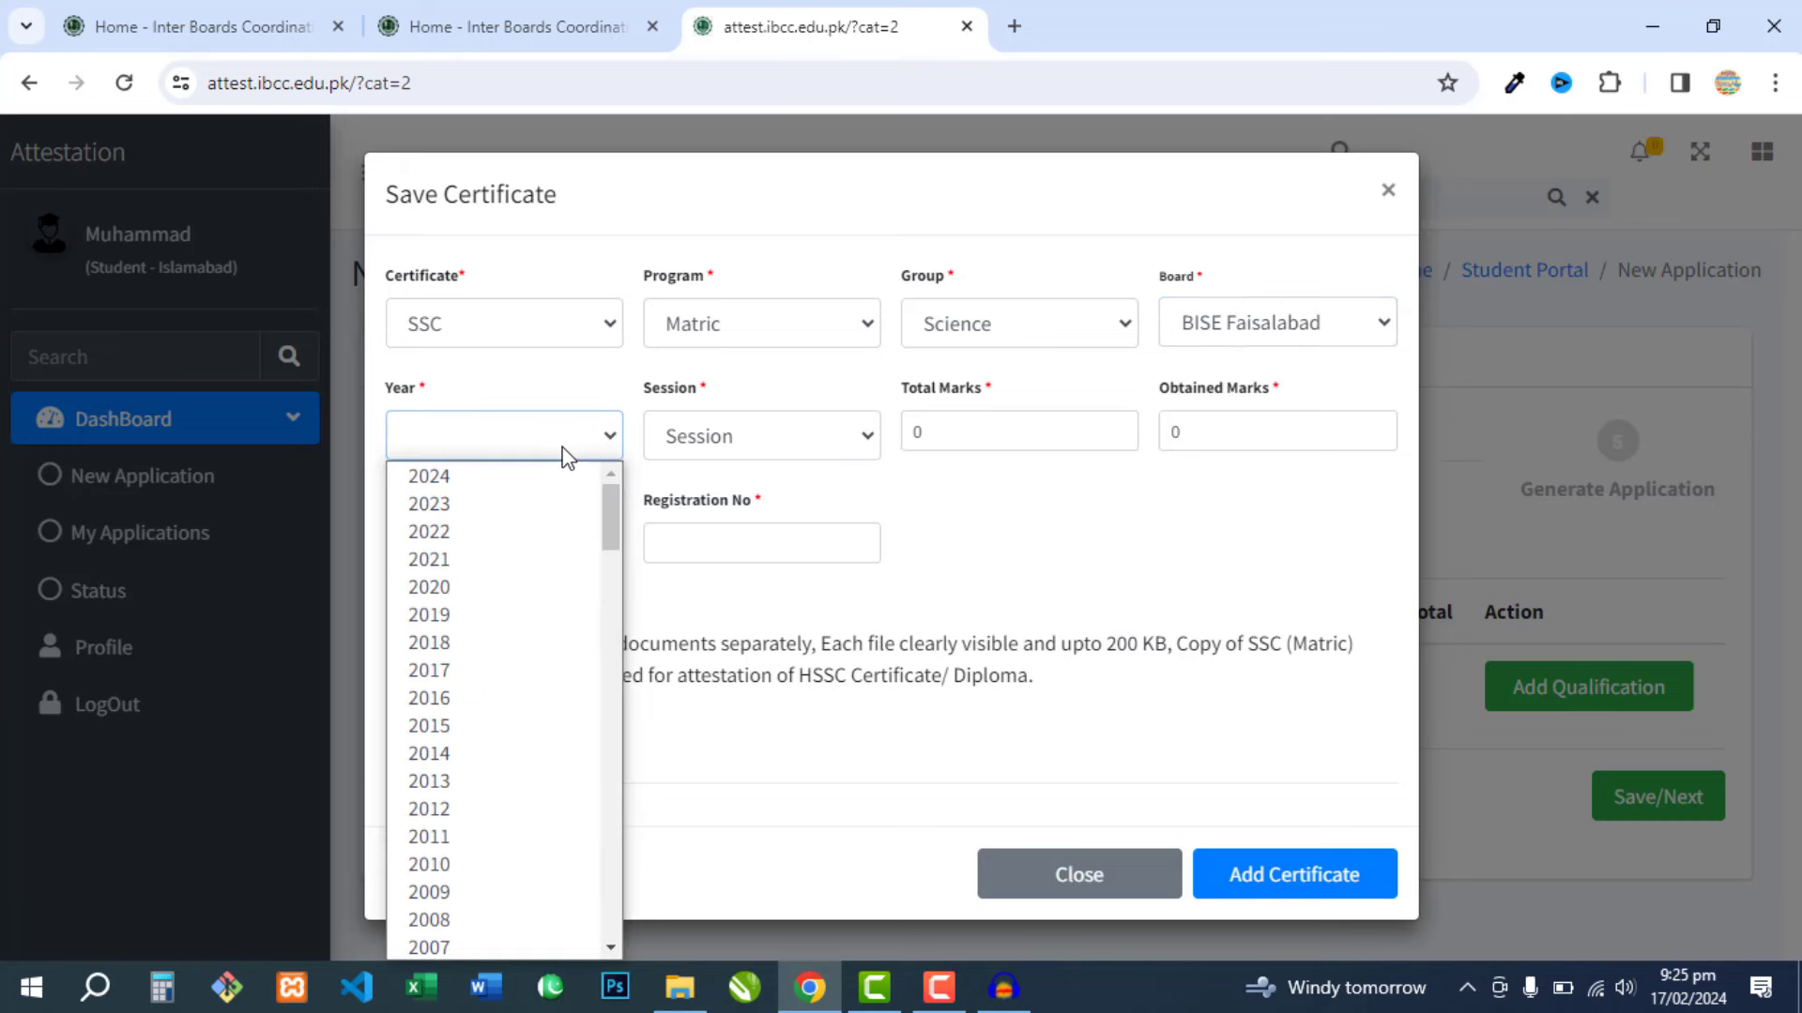
pyautogui.moveTo(612, 534)
pyautogui.mouseDown()
pyautogui.moveTo(616, 621)
pyautogui.moveTo(615, 546)
pyautogui.mouseUp()
pyautogui.click(486, 563)
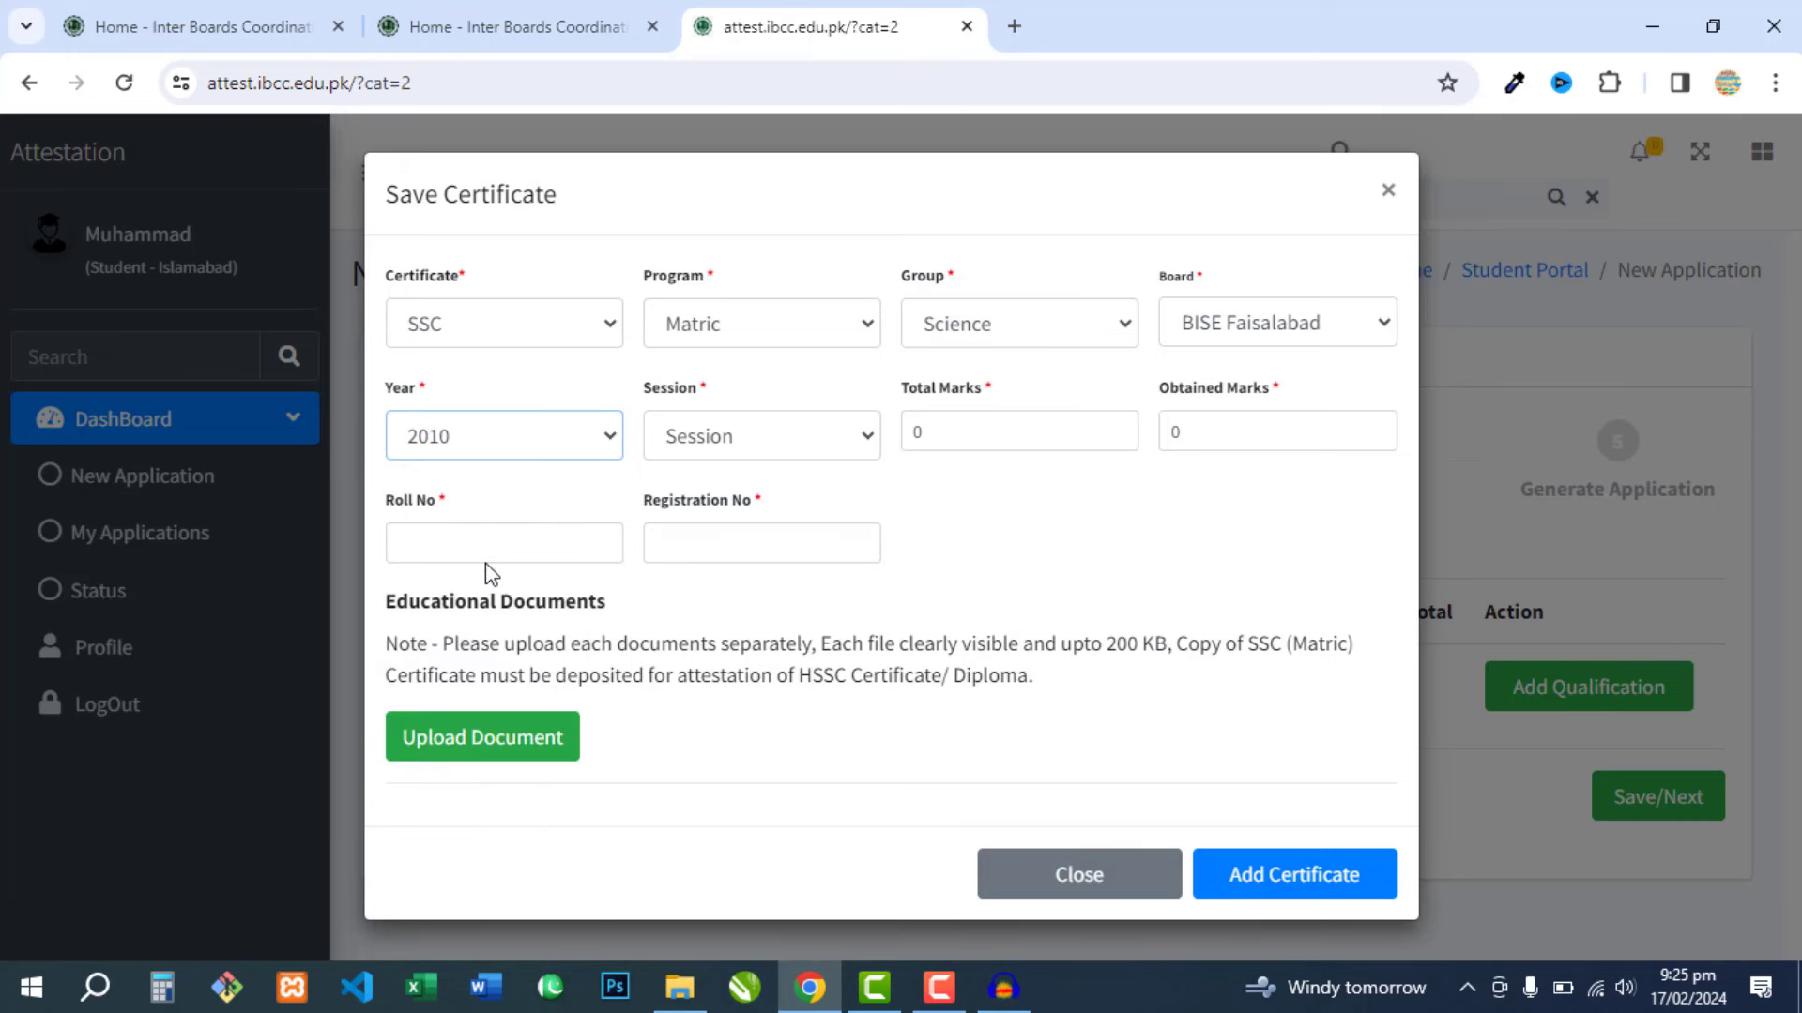
pyautogui.click(749, 443)
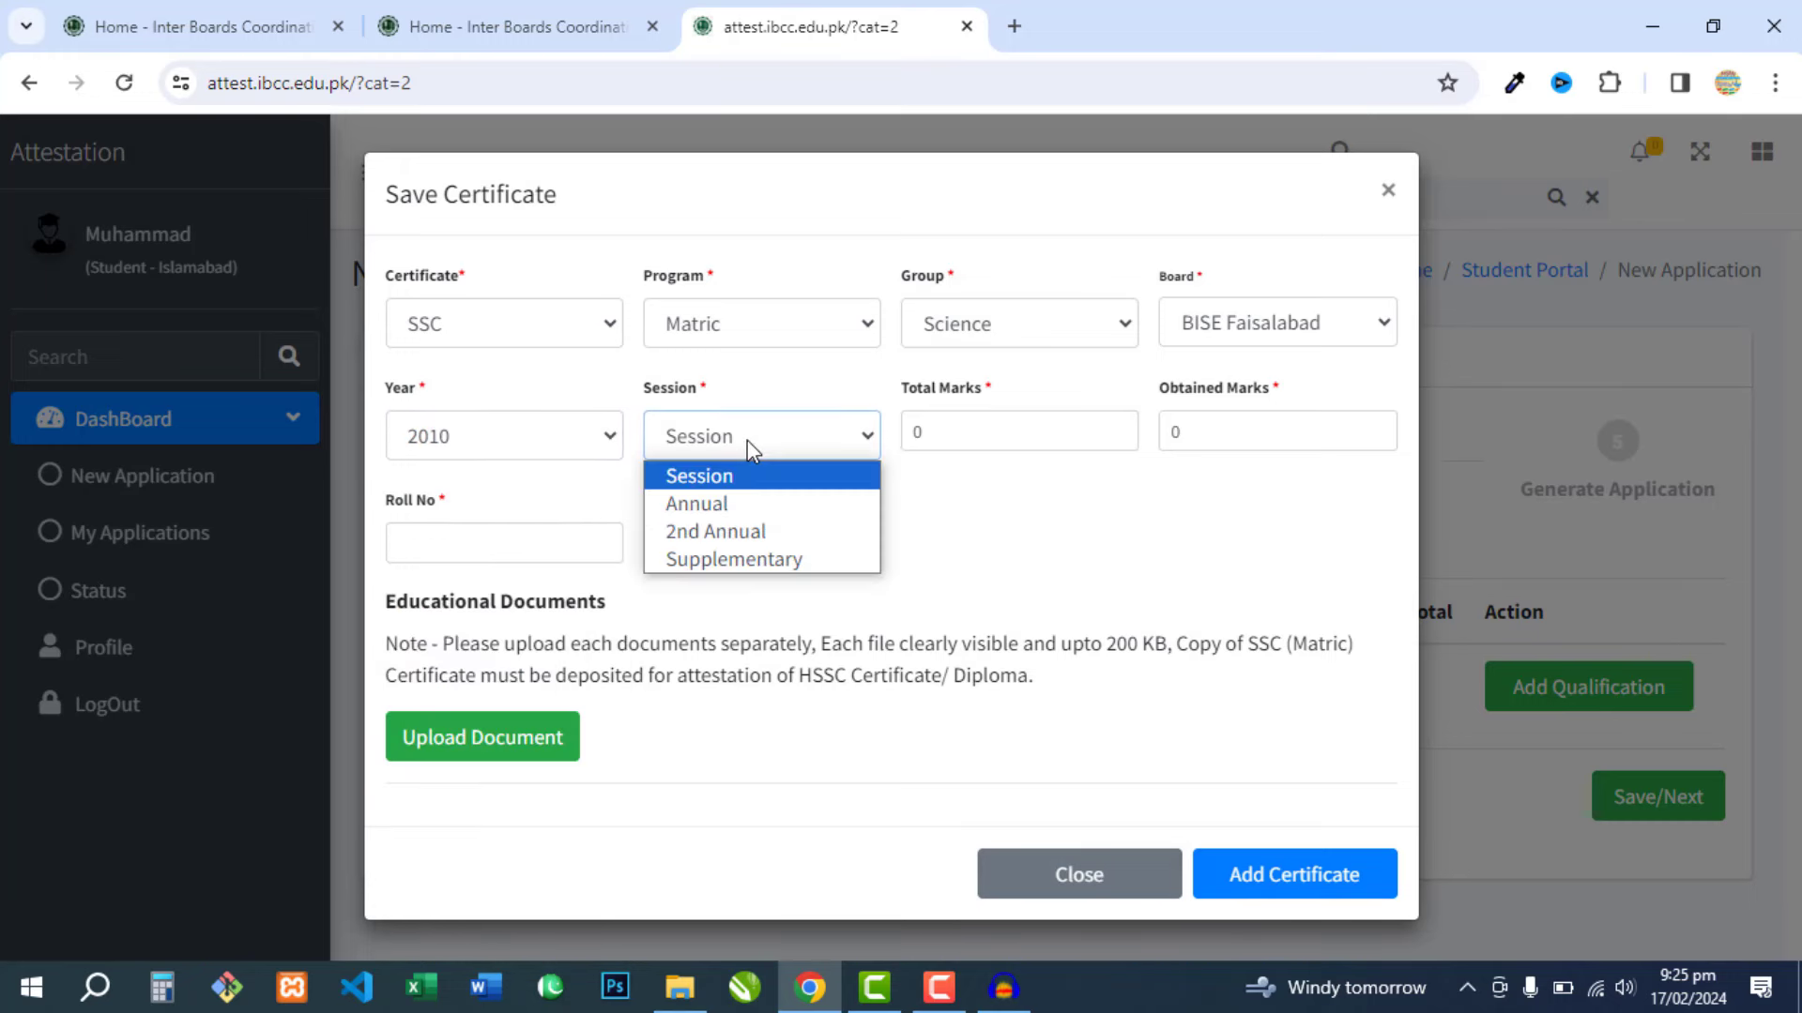
pyautogui.click(807, 504)
# - Enter total marks 1100, obtained marks 850, and the roll and registration numbers
pyautogui.press('Tab')
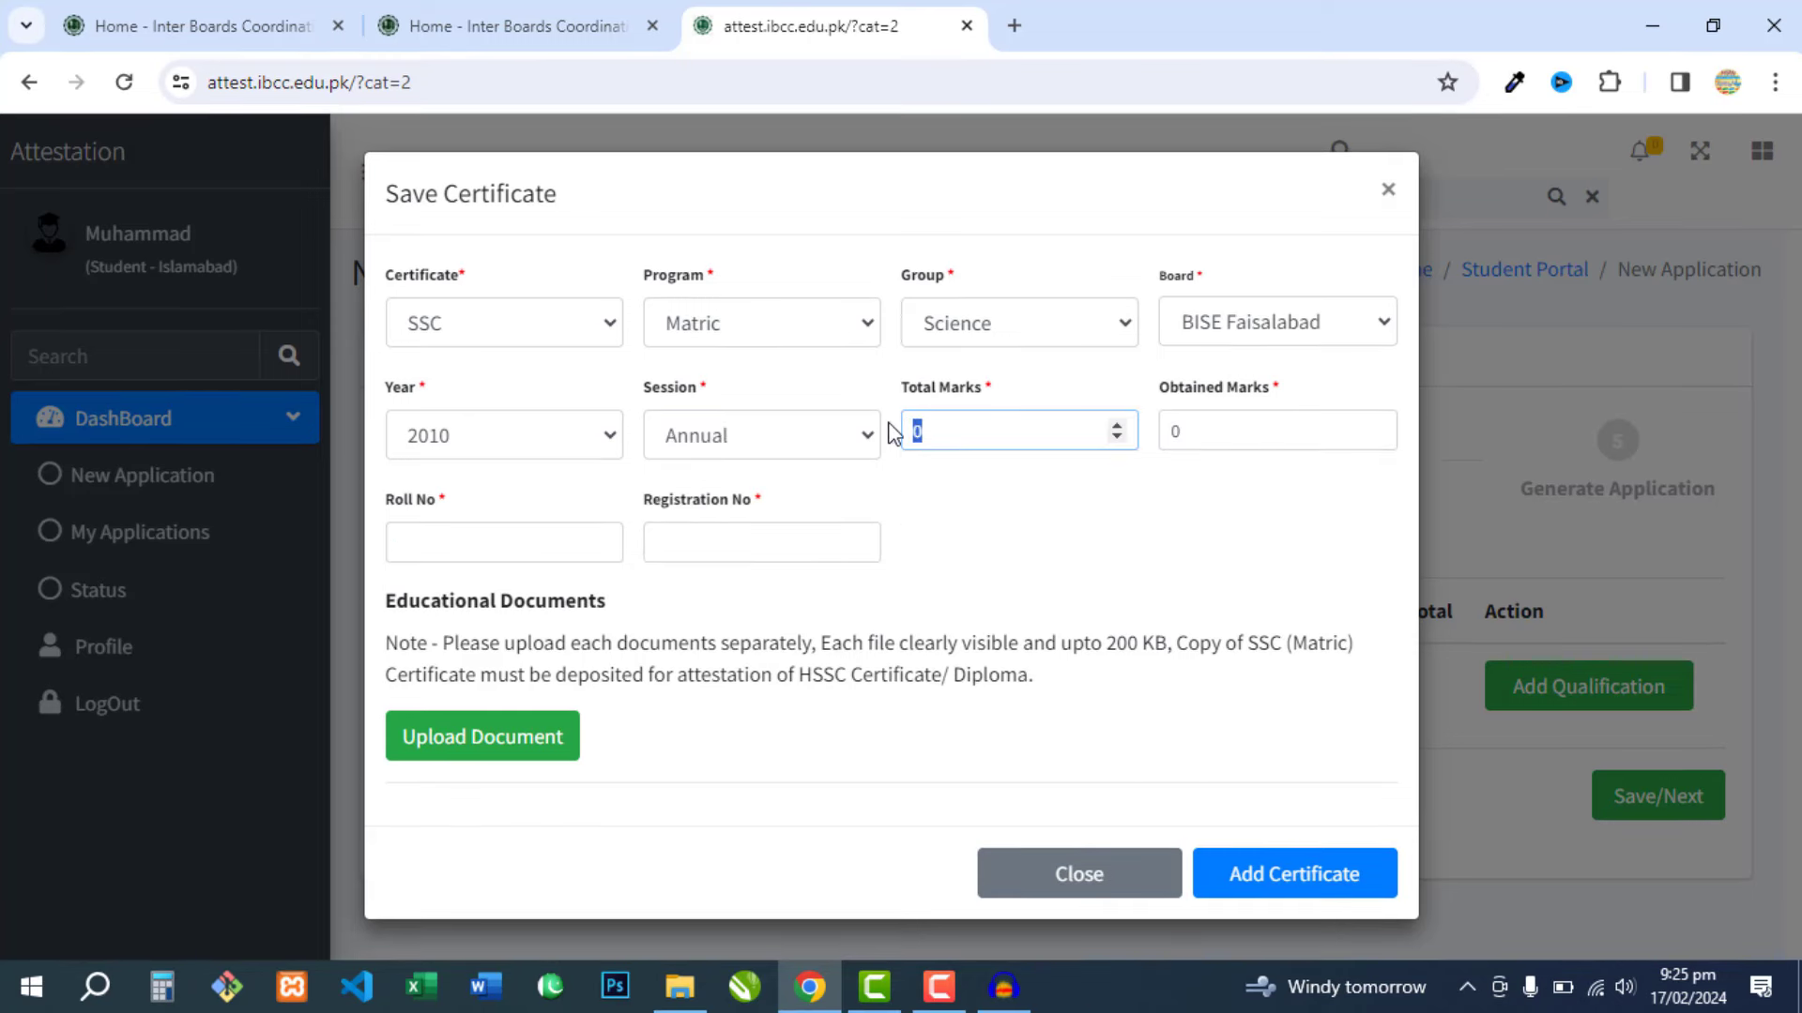
pyautogui.write('1000')
pyautogui.press('BackSpace')
pyautogui.press('BackSpace')
pyautogui.press('BackSpace')
pyautogui.write('100')
pyautogui.press('Tab')
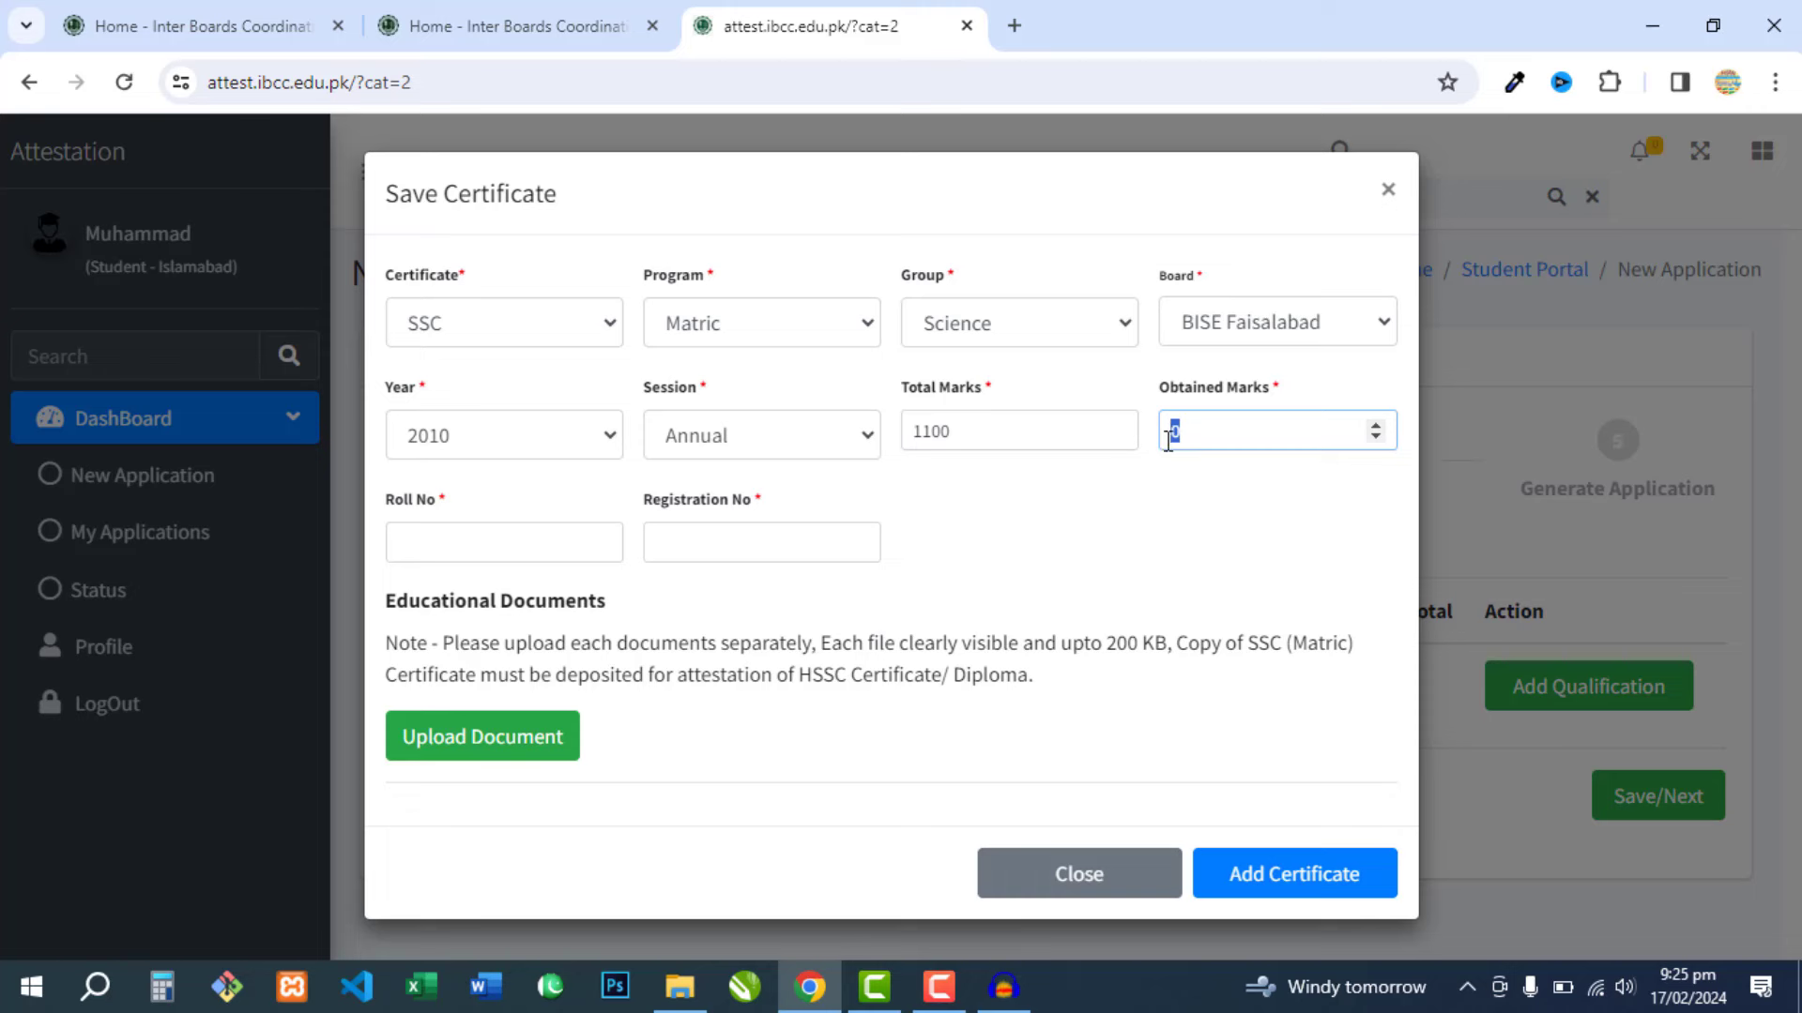
pyautogui.write('850')
pyautogui.click(453, 546)
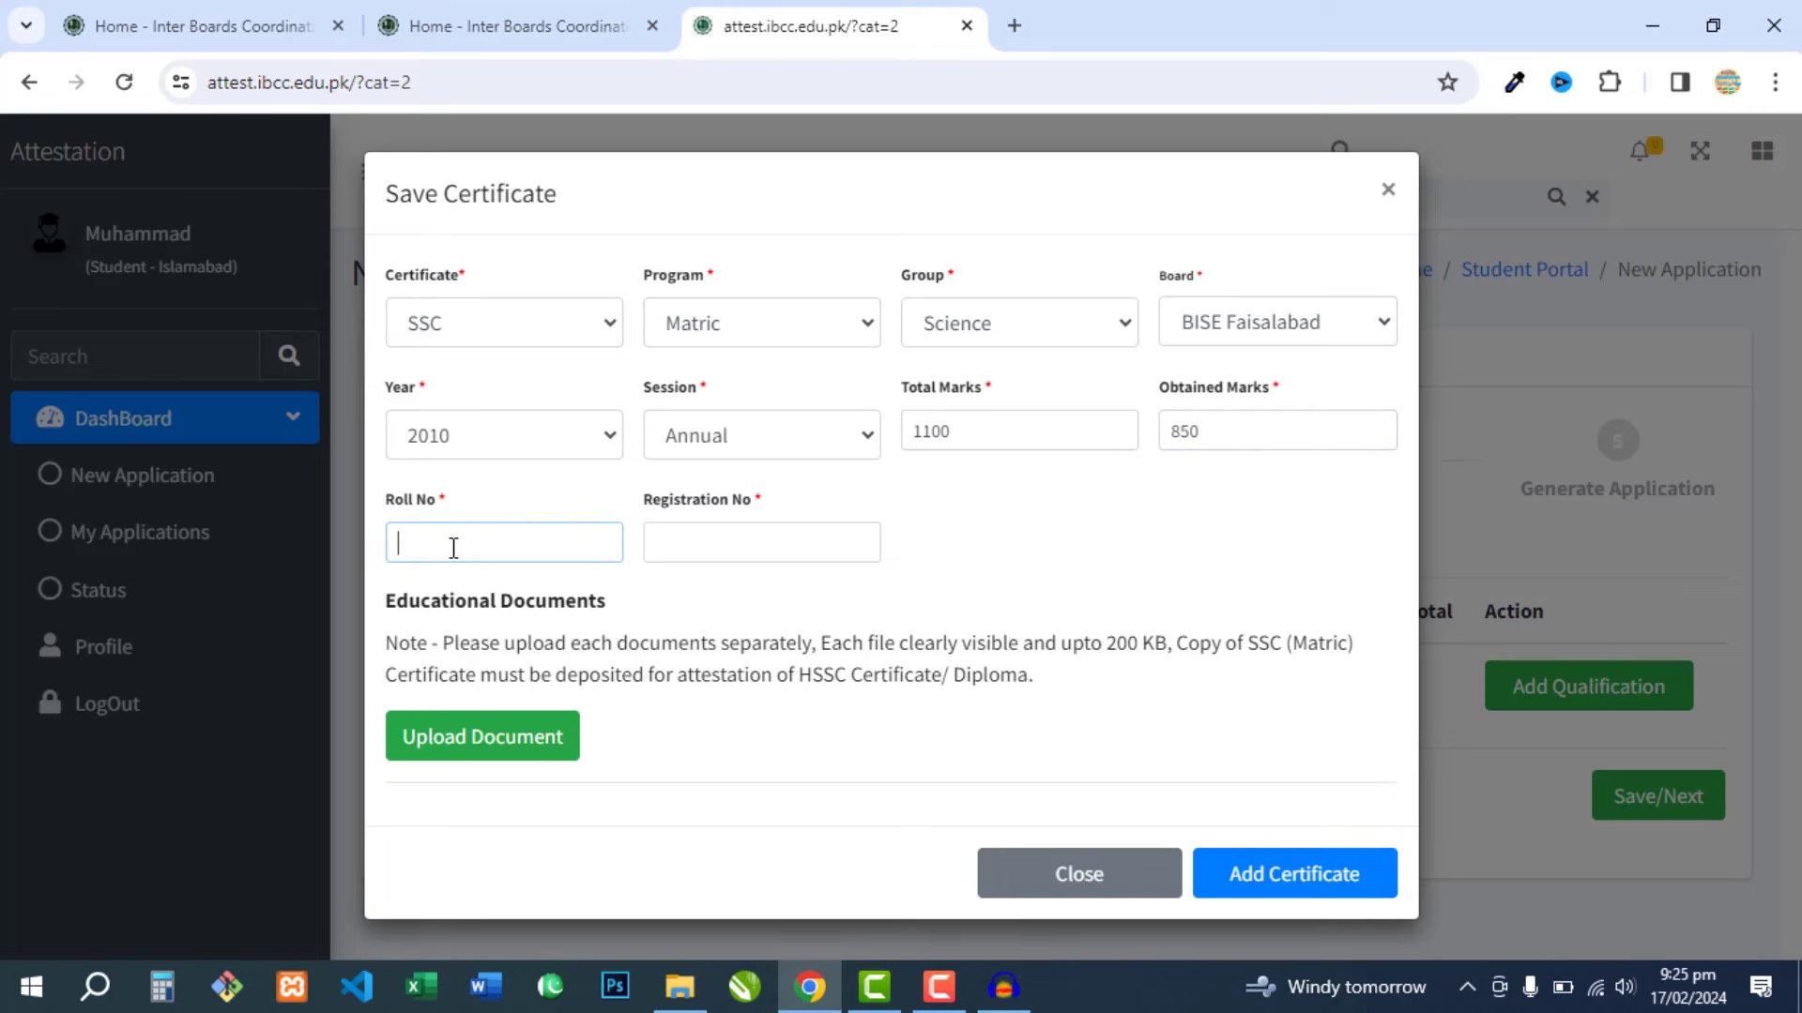
pyautogui.write('234567')
pyautogui.click(682, 549)
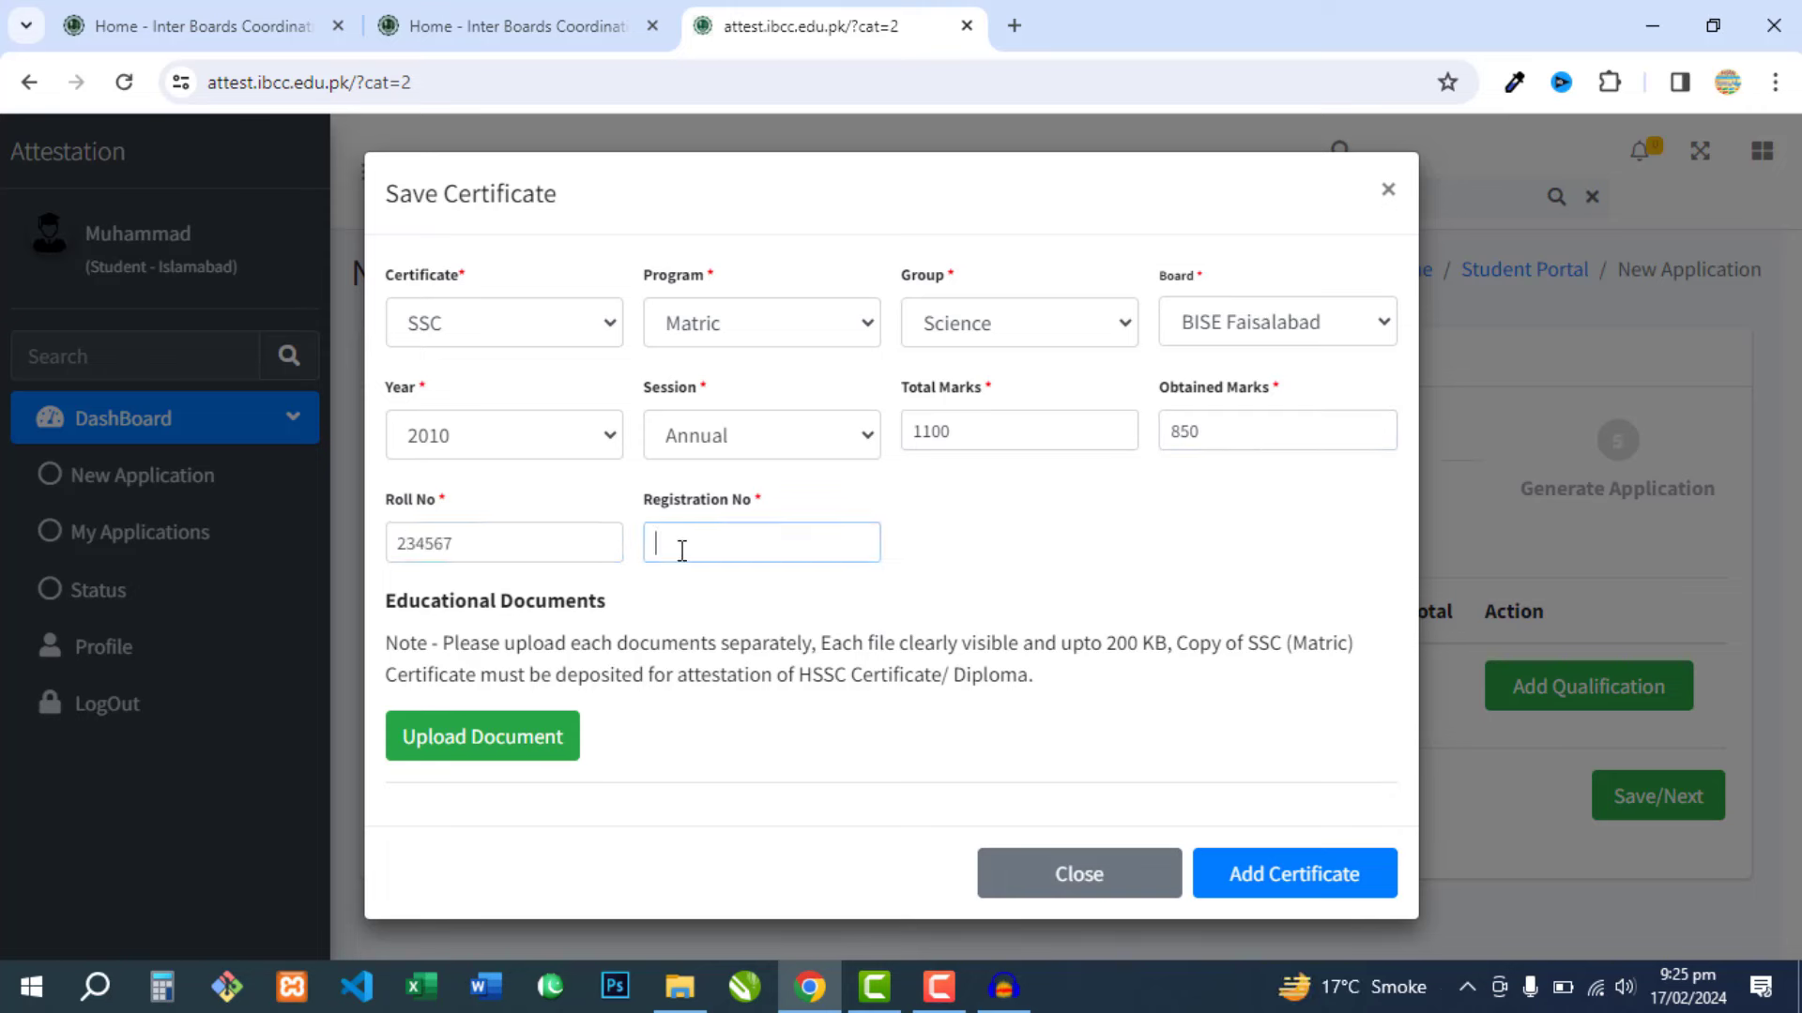
pyautogui.write('654321')
pyautogui.click(985, 547)
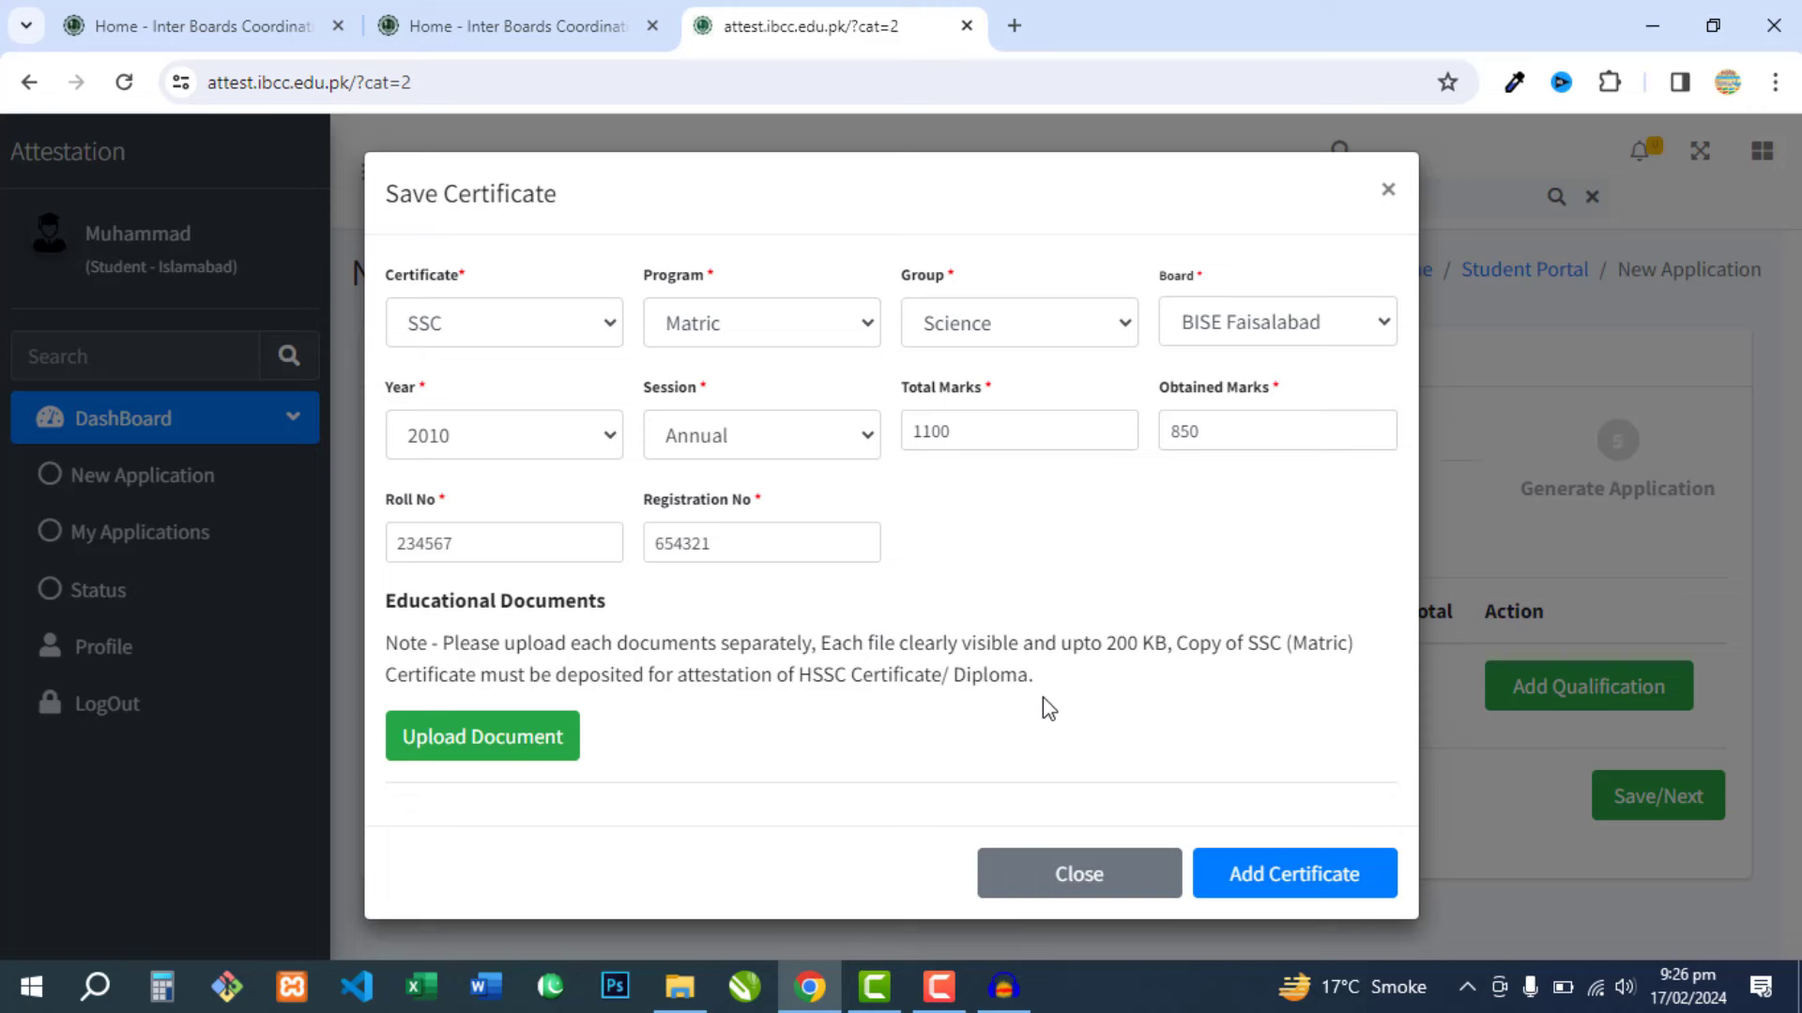
# - Upload the certificate image from Downloads and add the SSC qualification to the list
pyautogui.click(488, 737)
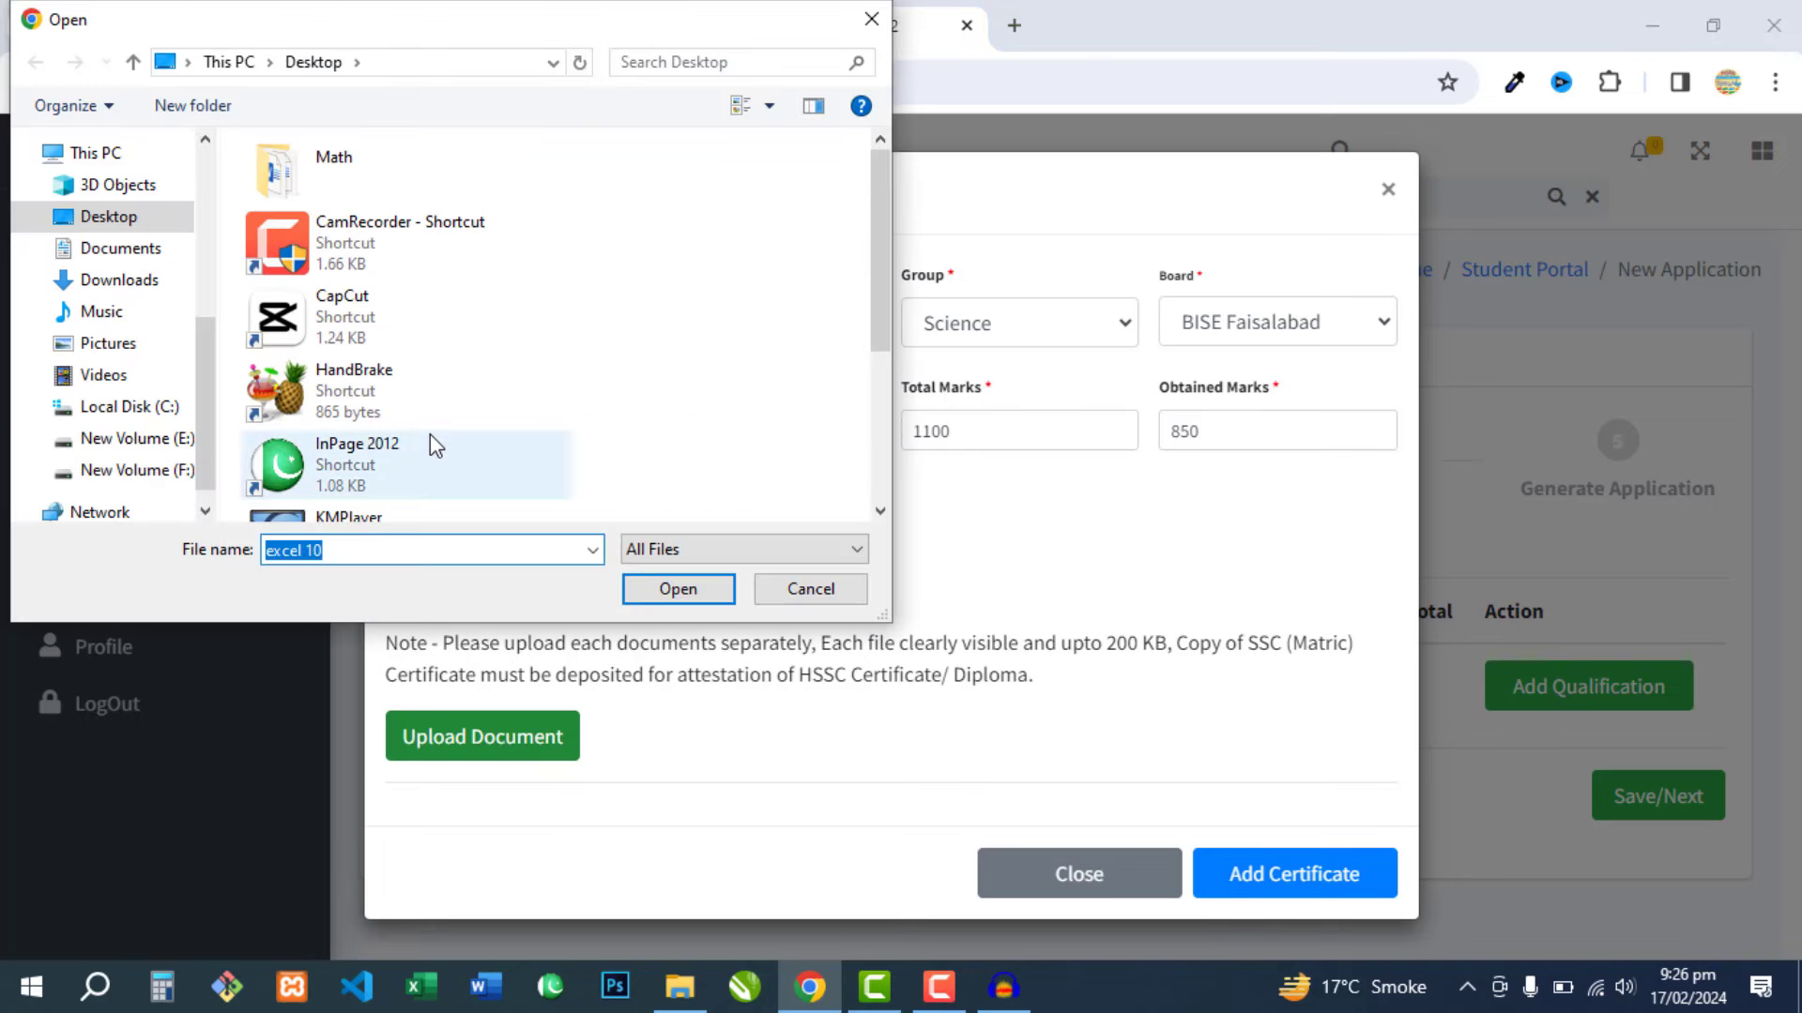
pyautogui.click(106, 280)
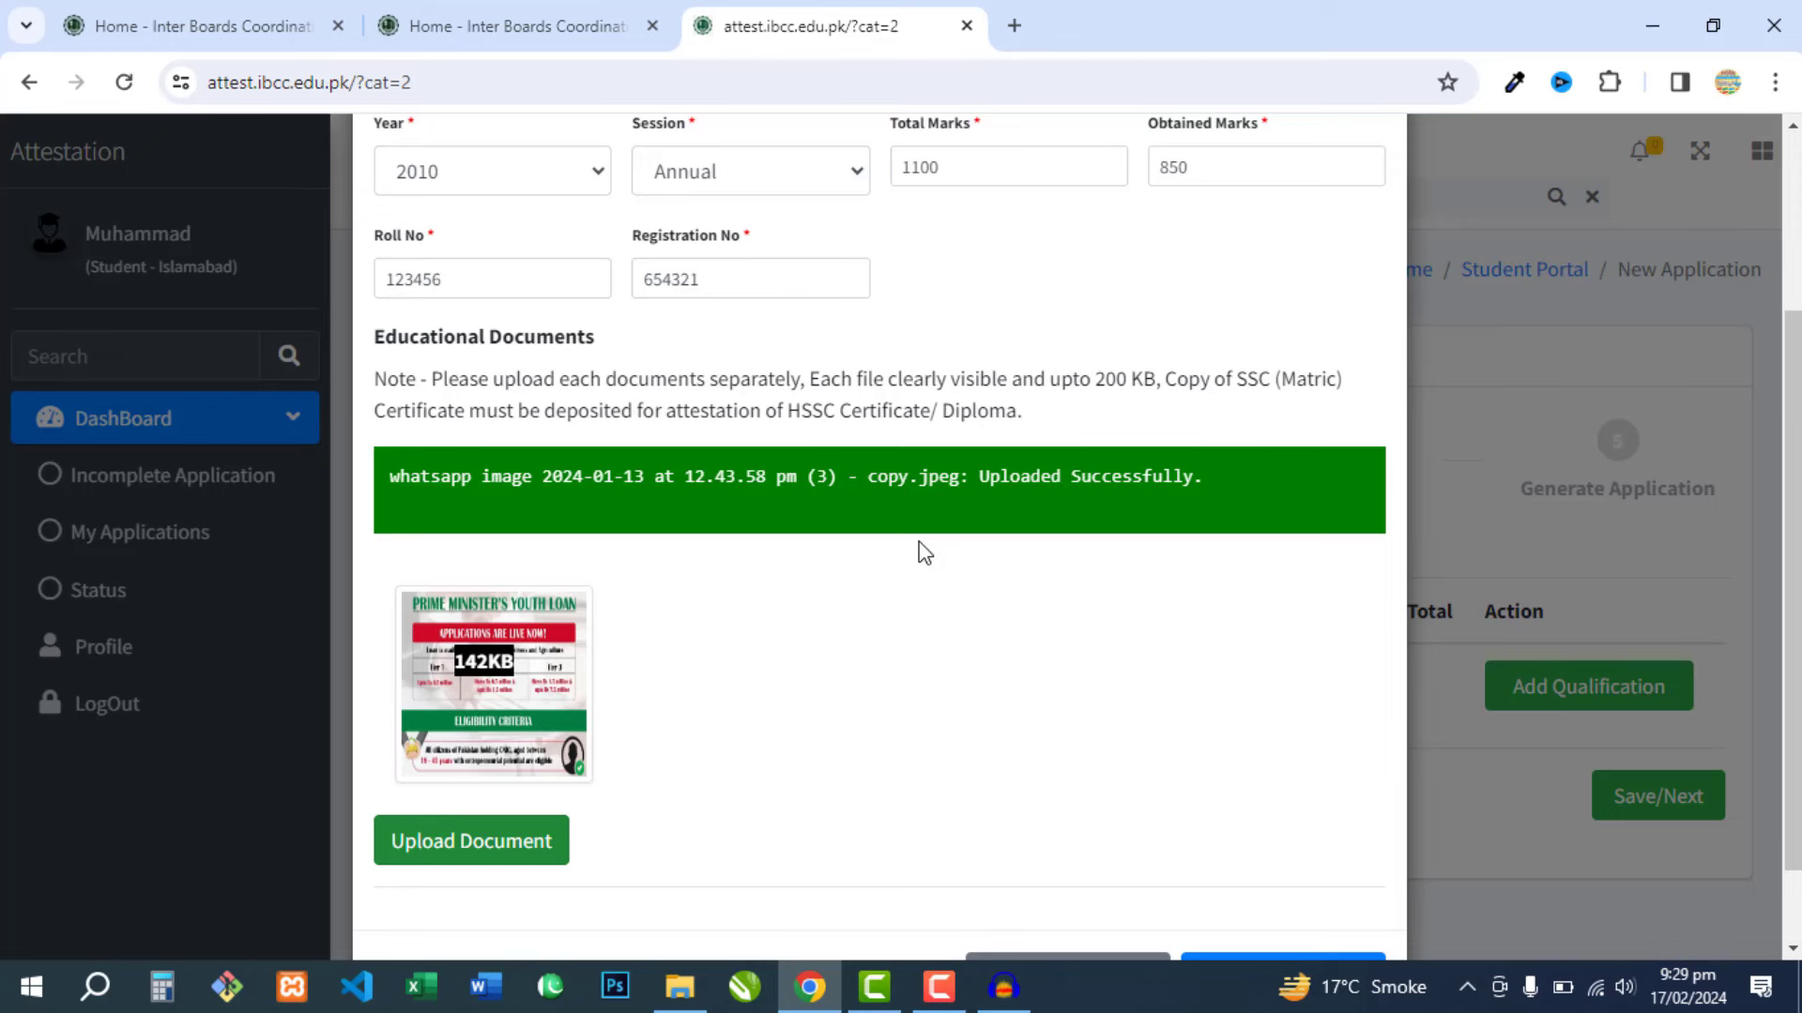
pyautogui.scroll(-1, 921, 552)
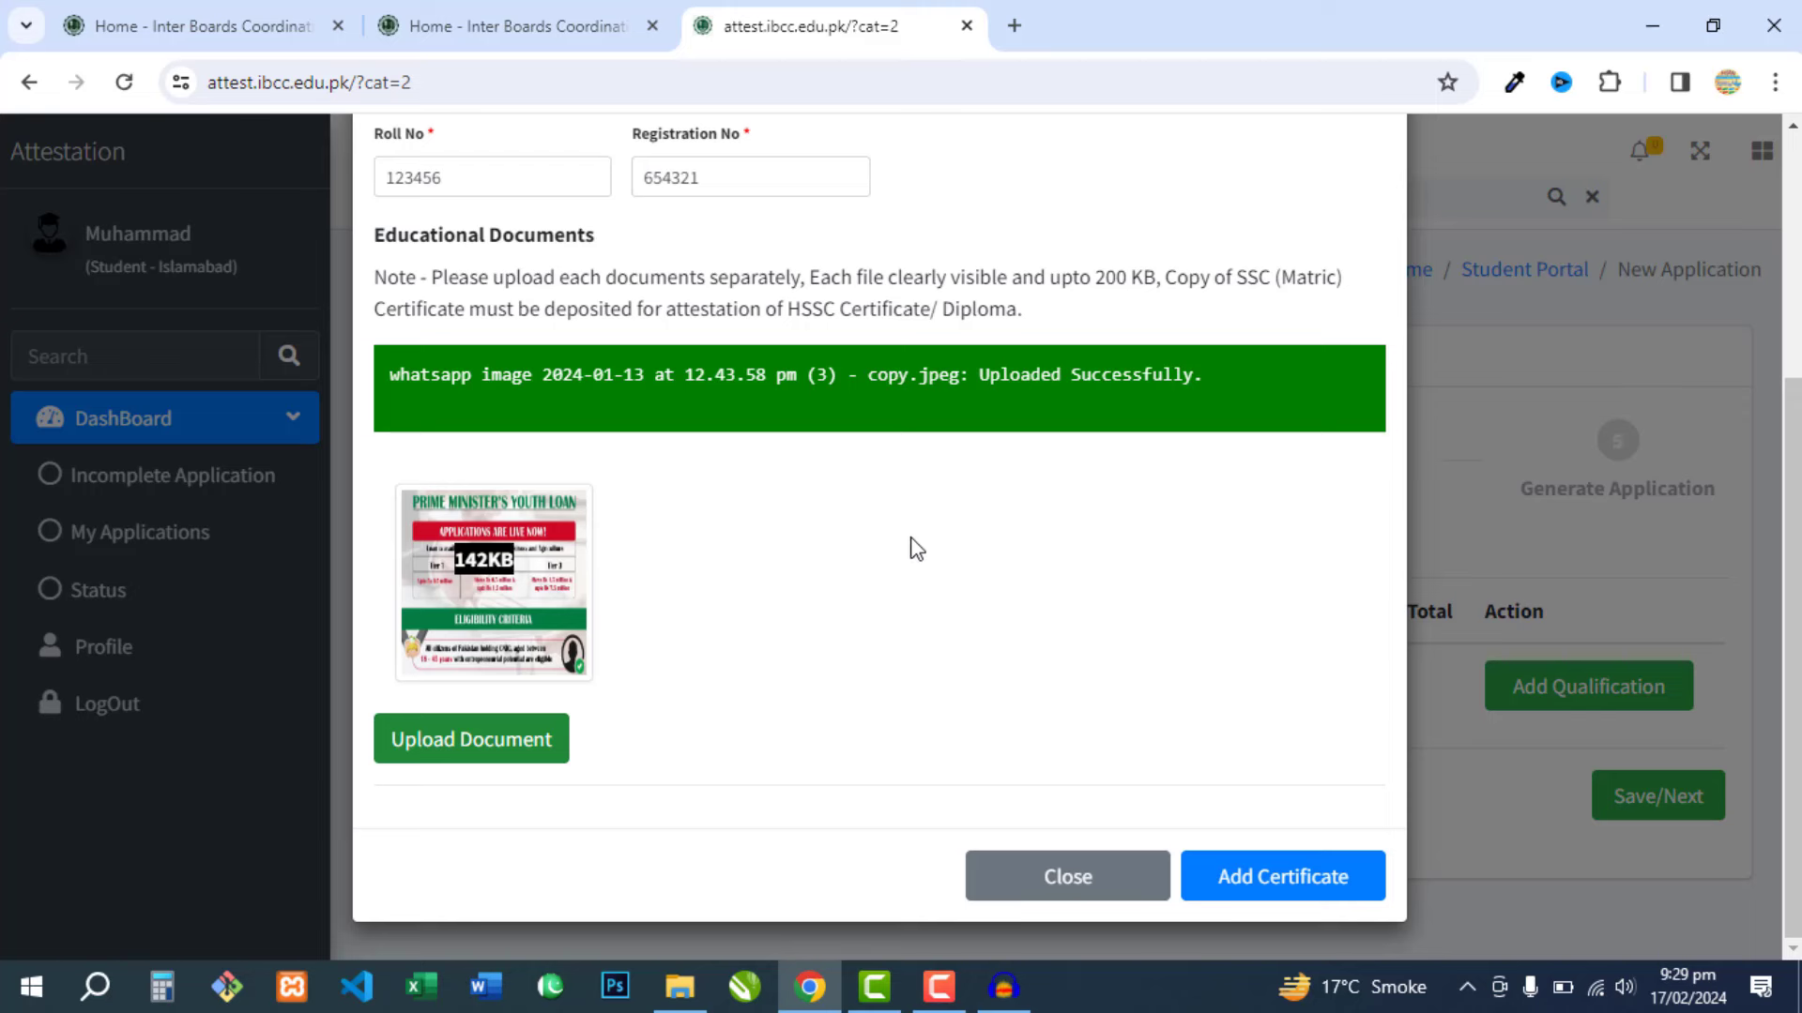
pyautogui.click(1273, 896)
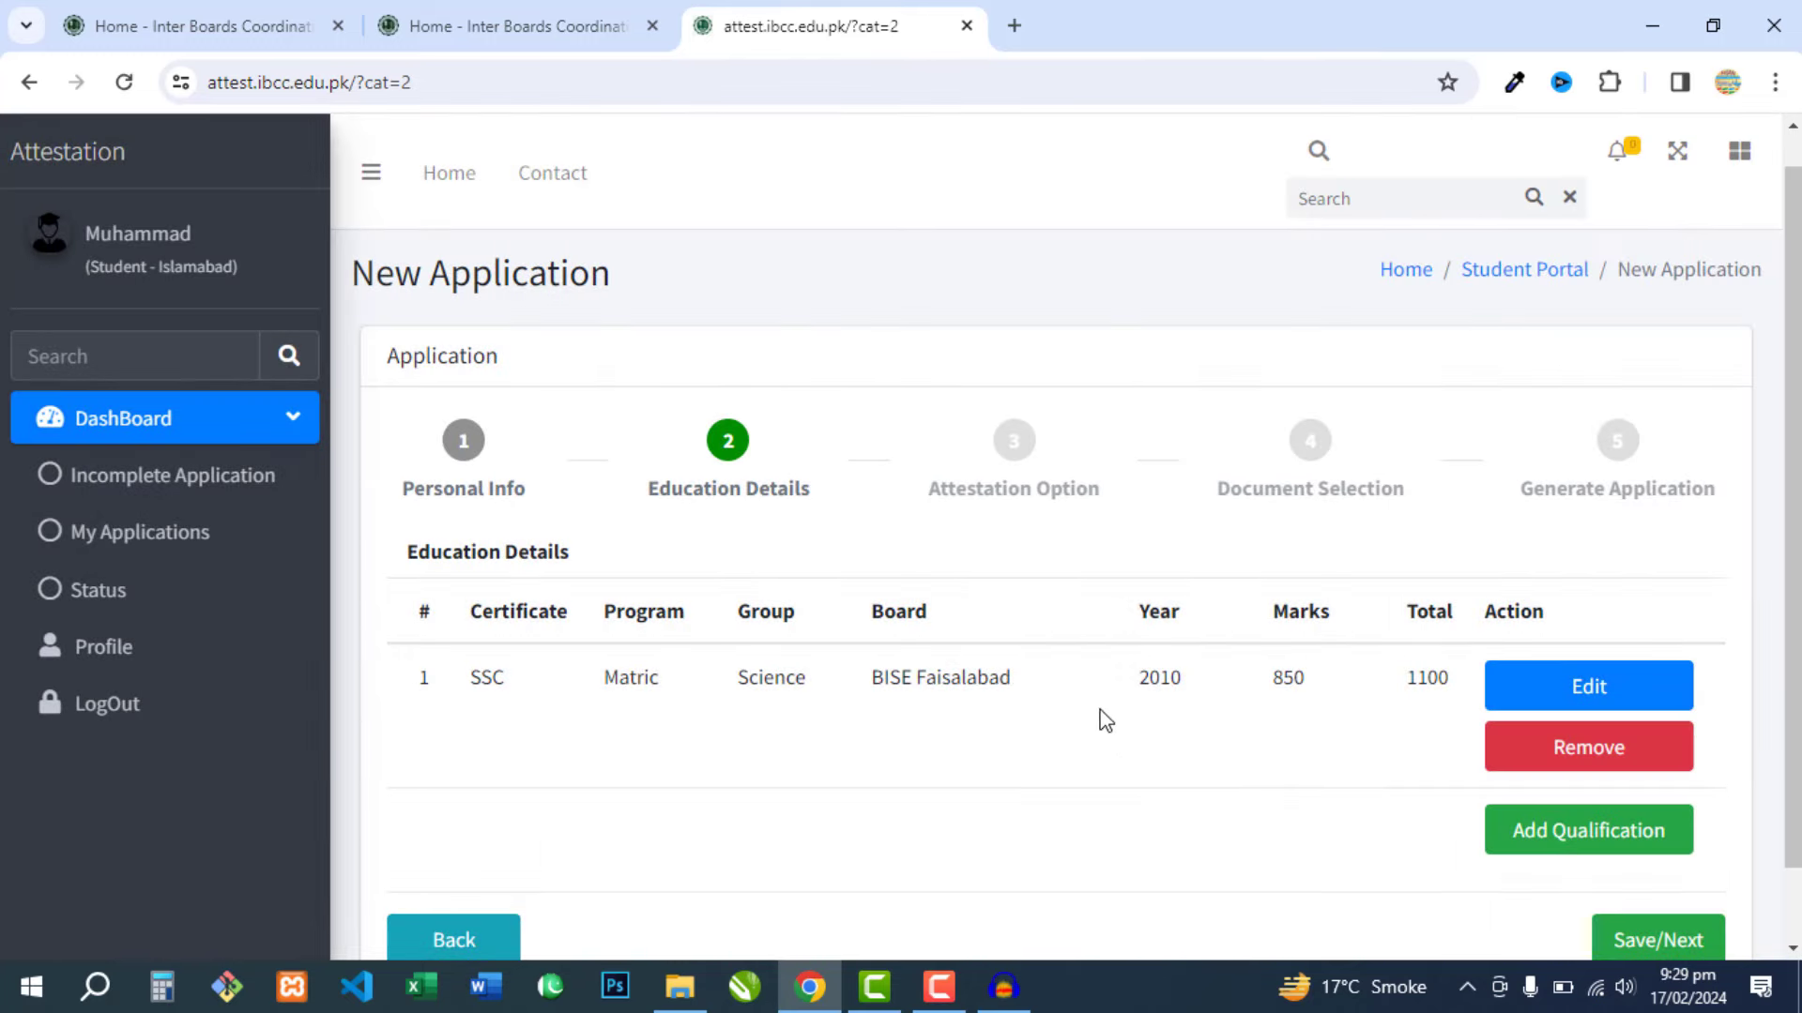
pyautogui.scroll(-2, 1140, 676)
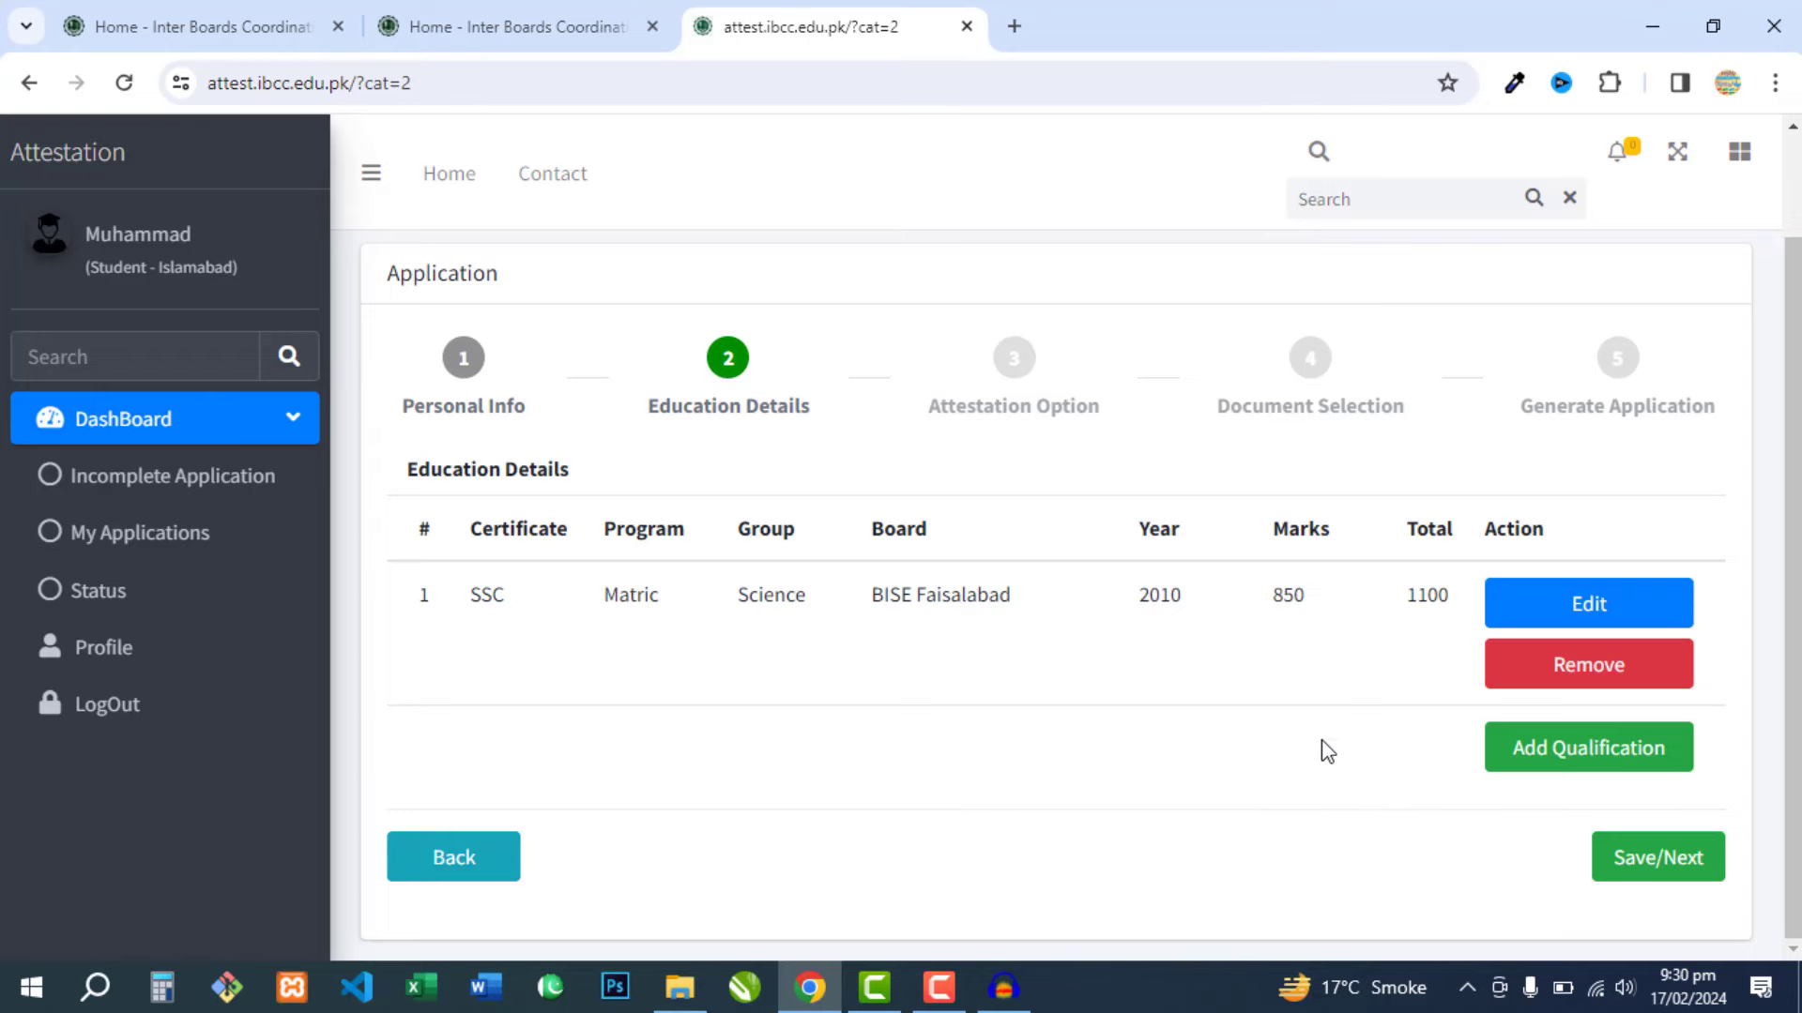
# - Add a second qualification as HSSC, Intermediate, Pre-Medical group
pyautogui.click(1560, 758)
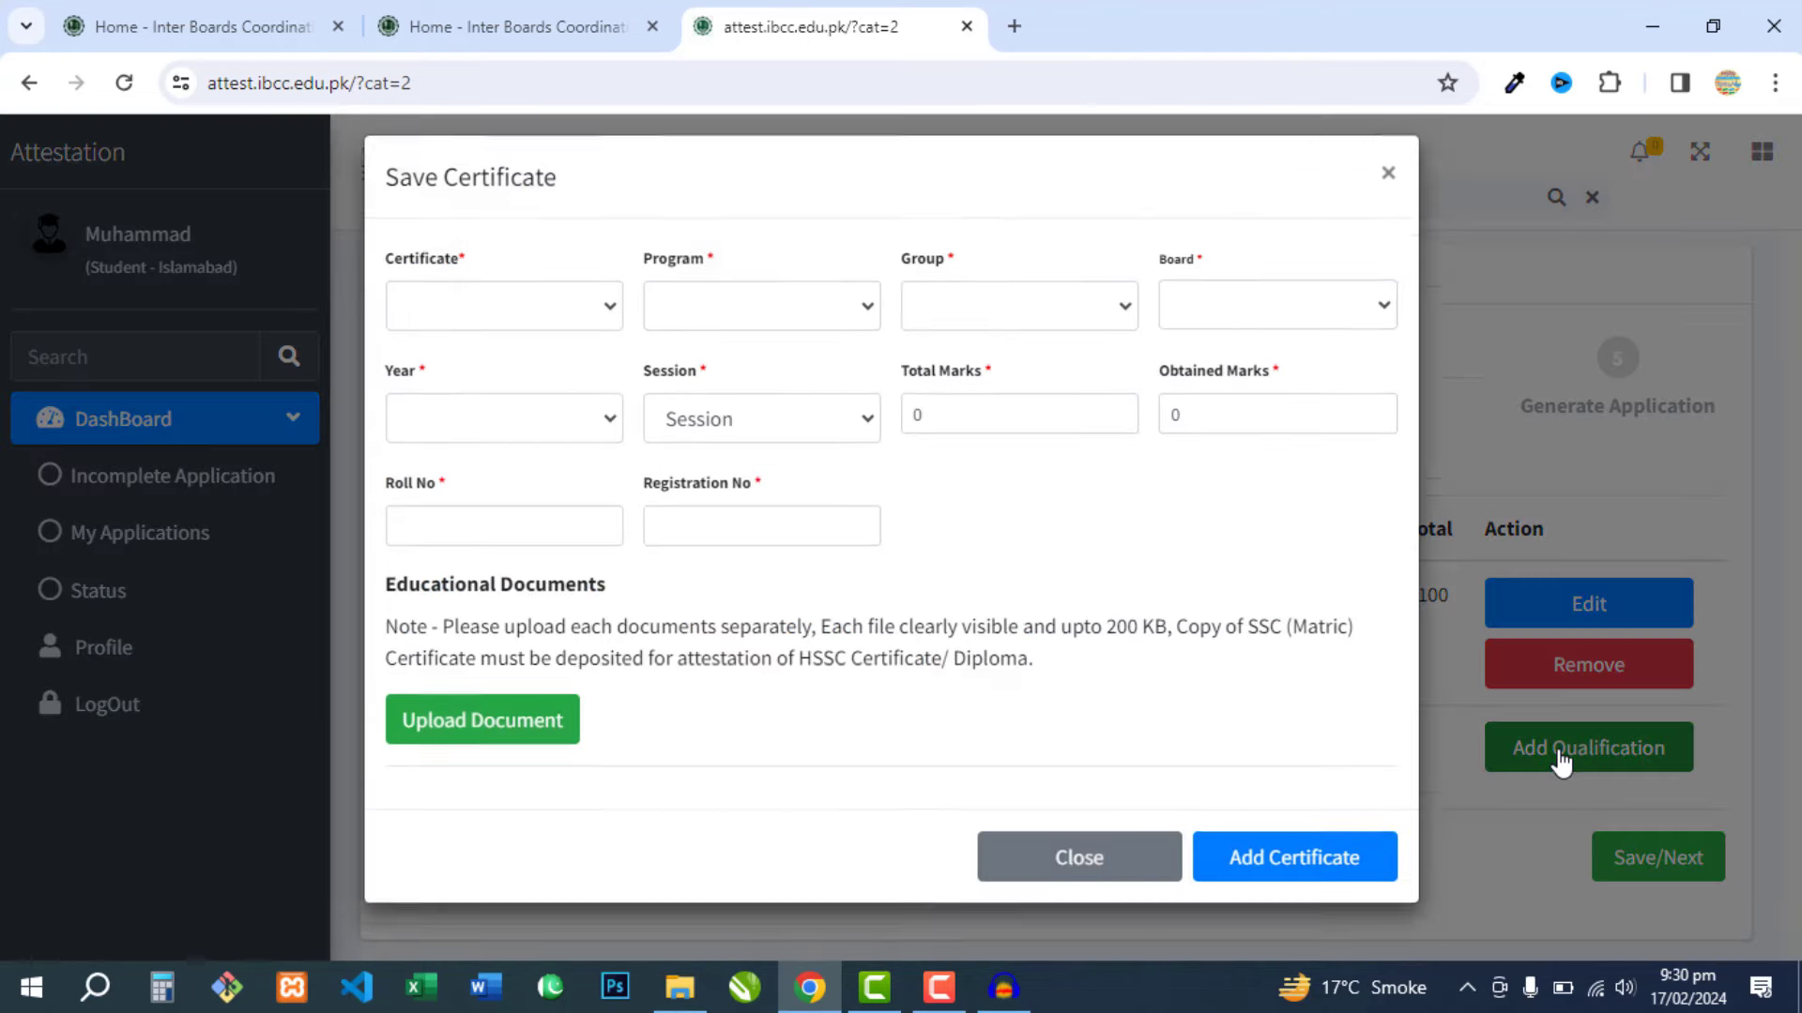
pyautogui.click(479, 324)
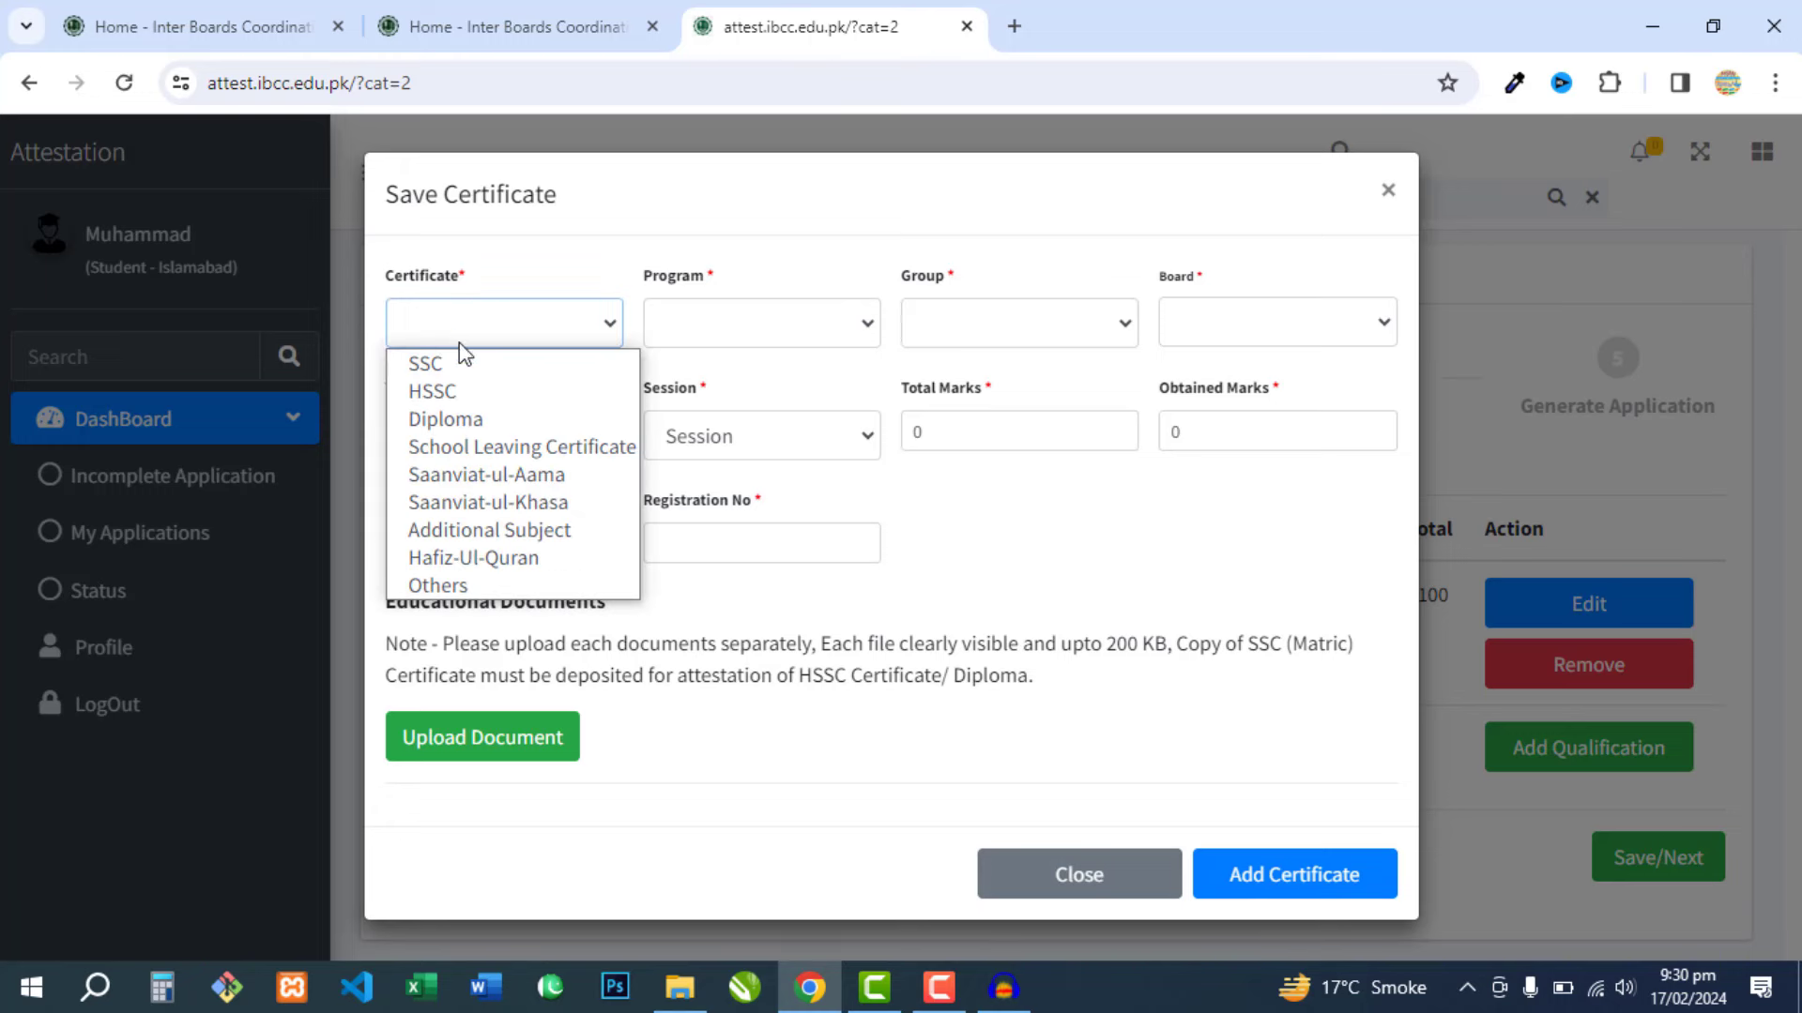
pyautogui.click(468, 387)
pyautogui.click(664, 329)
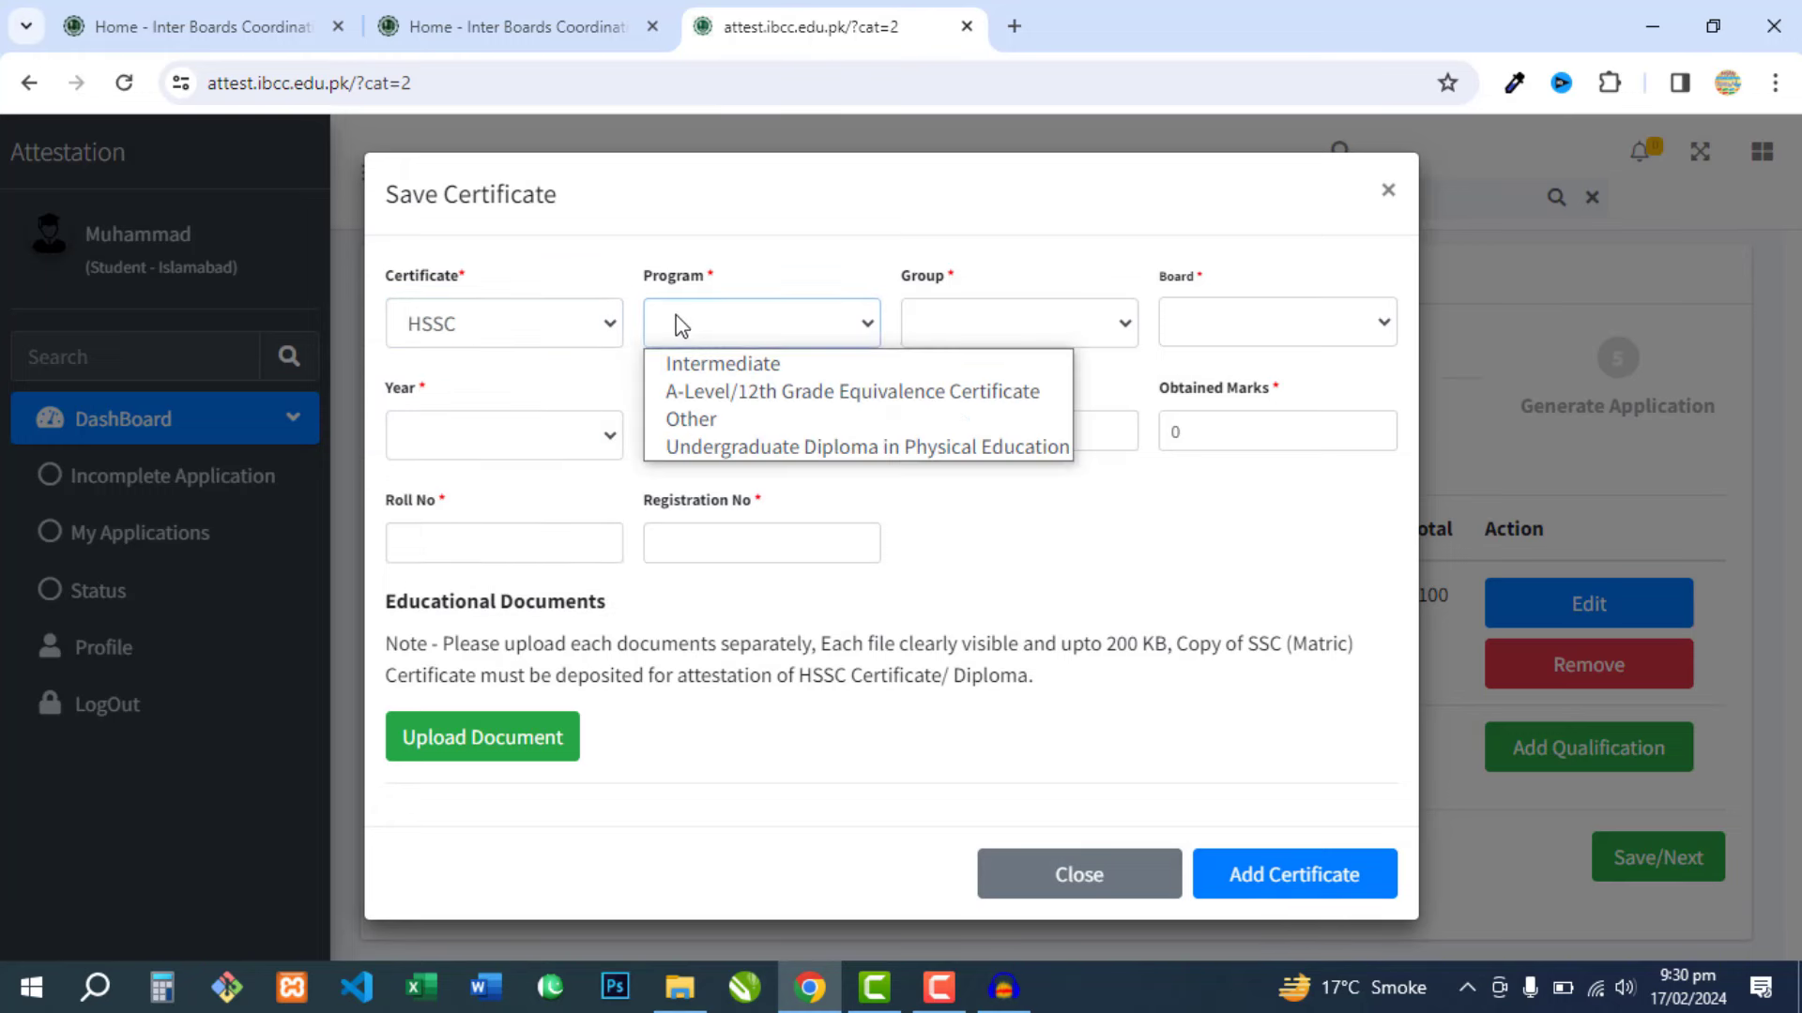
pyautogui.click(715, 364)
pyautogui.click(940, 343)
pyautogui.click(976, 364)
# - Set the board to BISE Faisalabad, passing year 2012, session Annual
pyautogui.click(1240, 324)
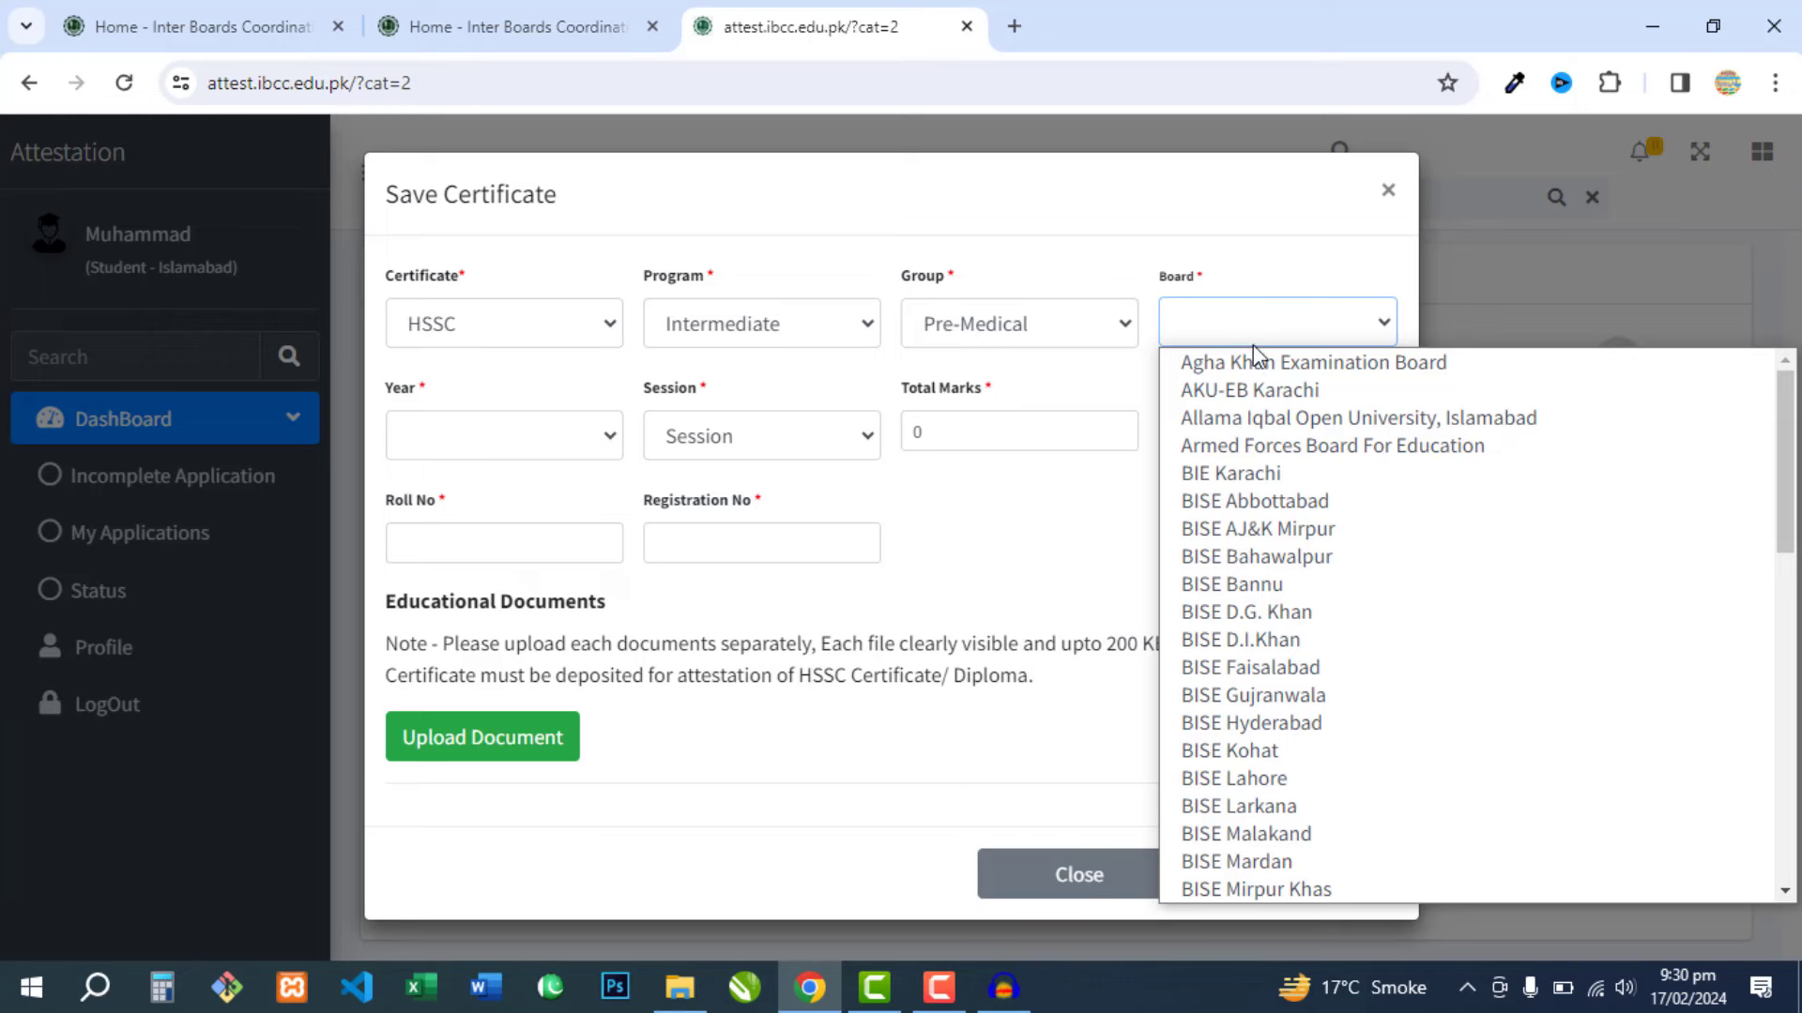
pyautogui.click(1297, 667)
pyautogui.click(538, 441)
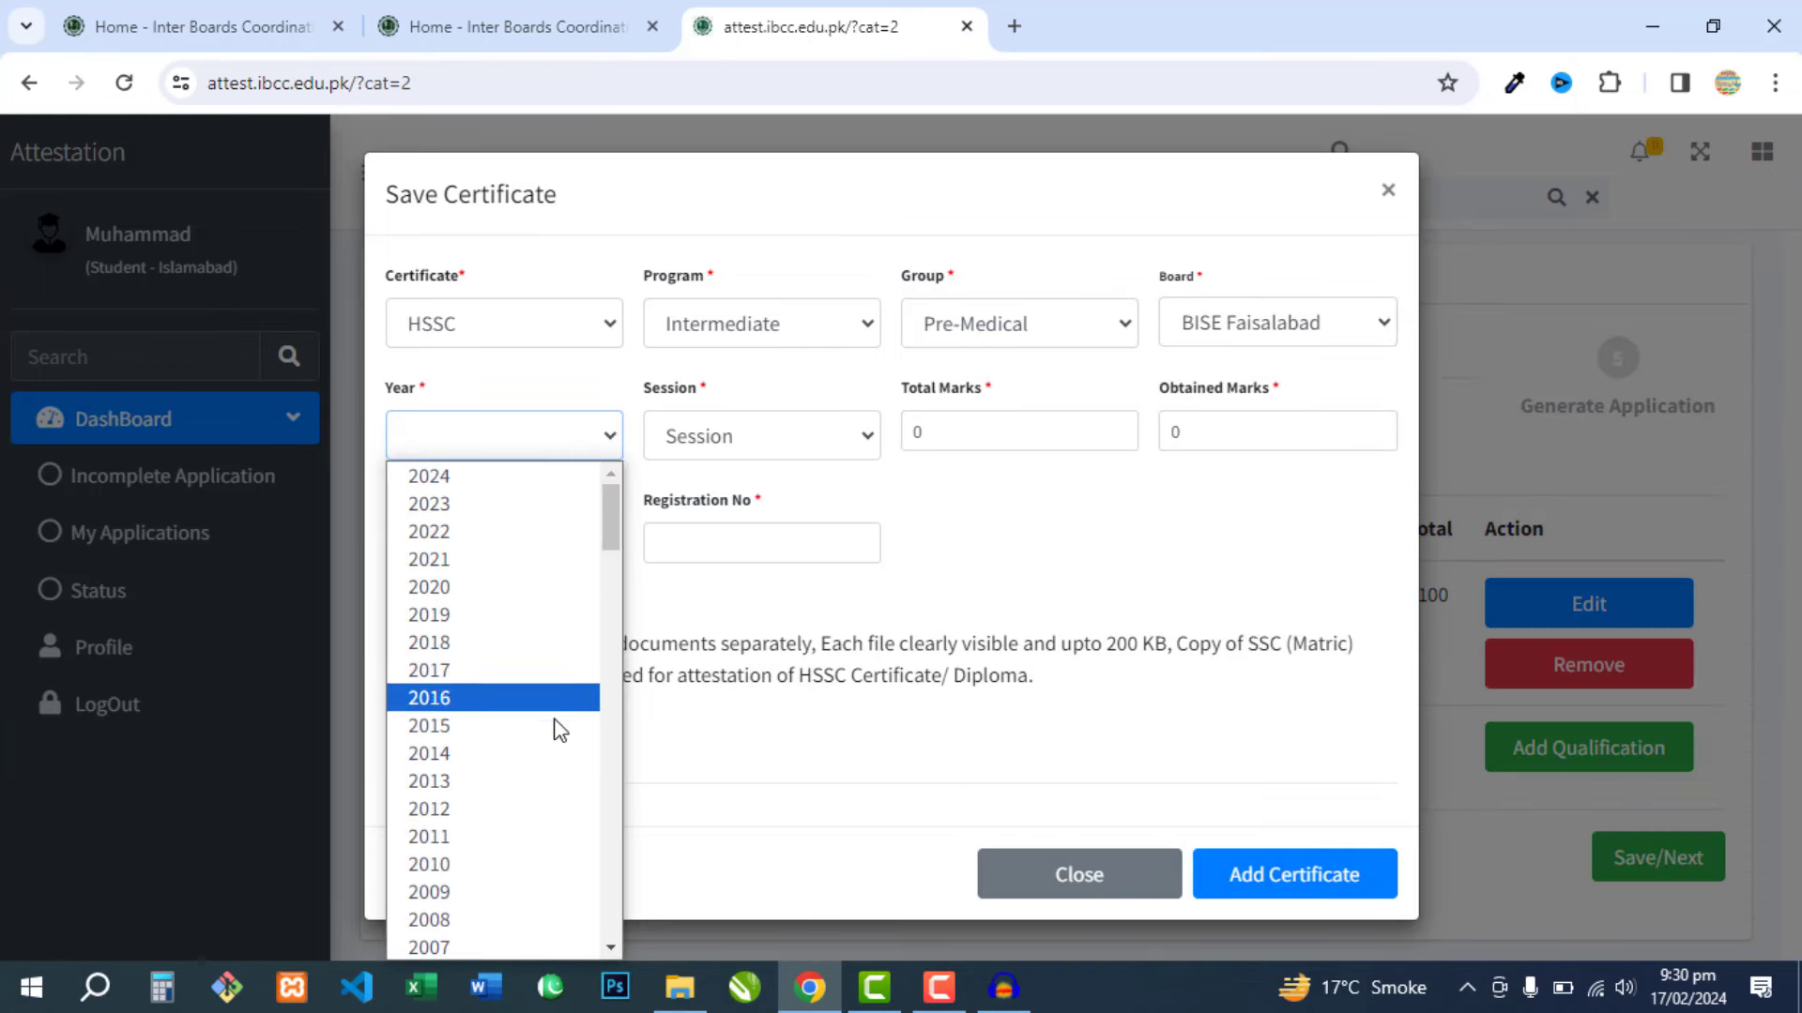
pyautogui.click(527, 809)
pyautogui.click(758, 437)
pyautogui.click(742, 507)
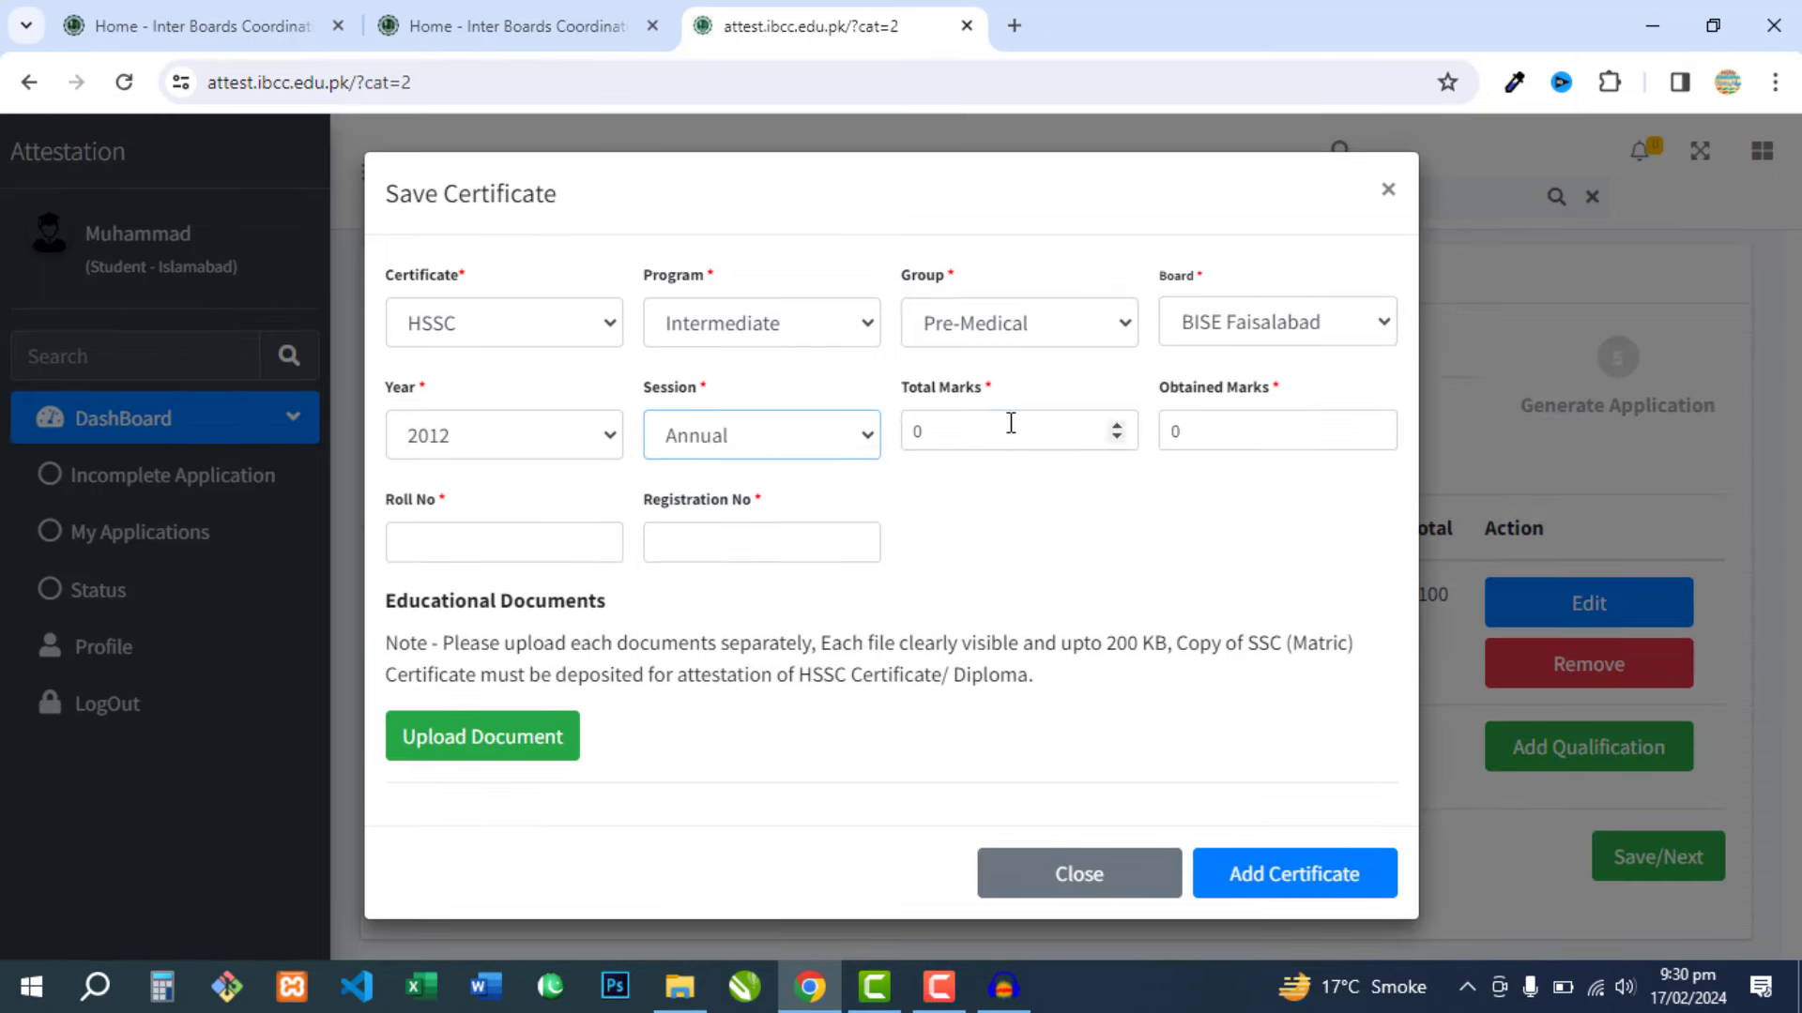
# - Enter total marks 1100, obtained marks, and the HSSC roll and registration numbers
pyautogui.doubleClick(1010, 423)
pyautogui.write('1100')
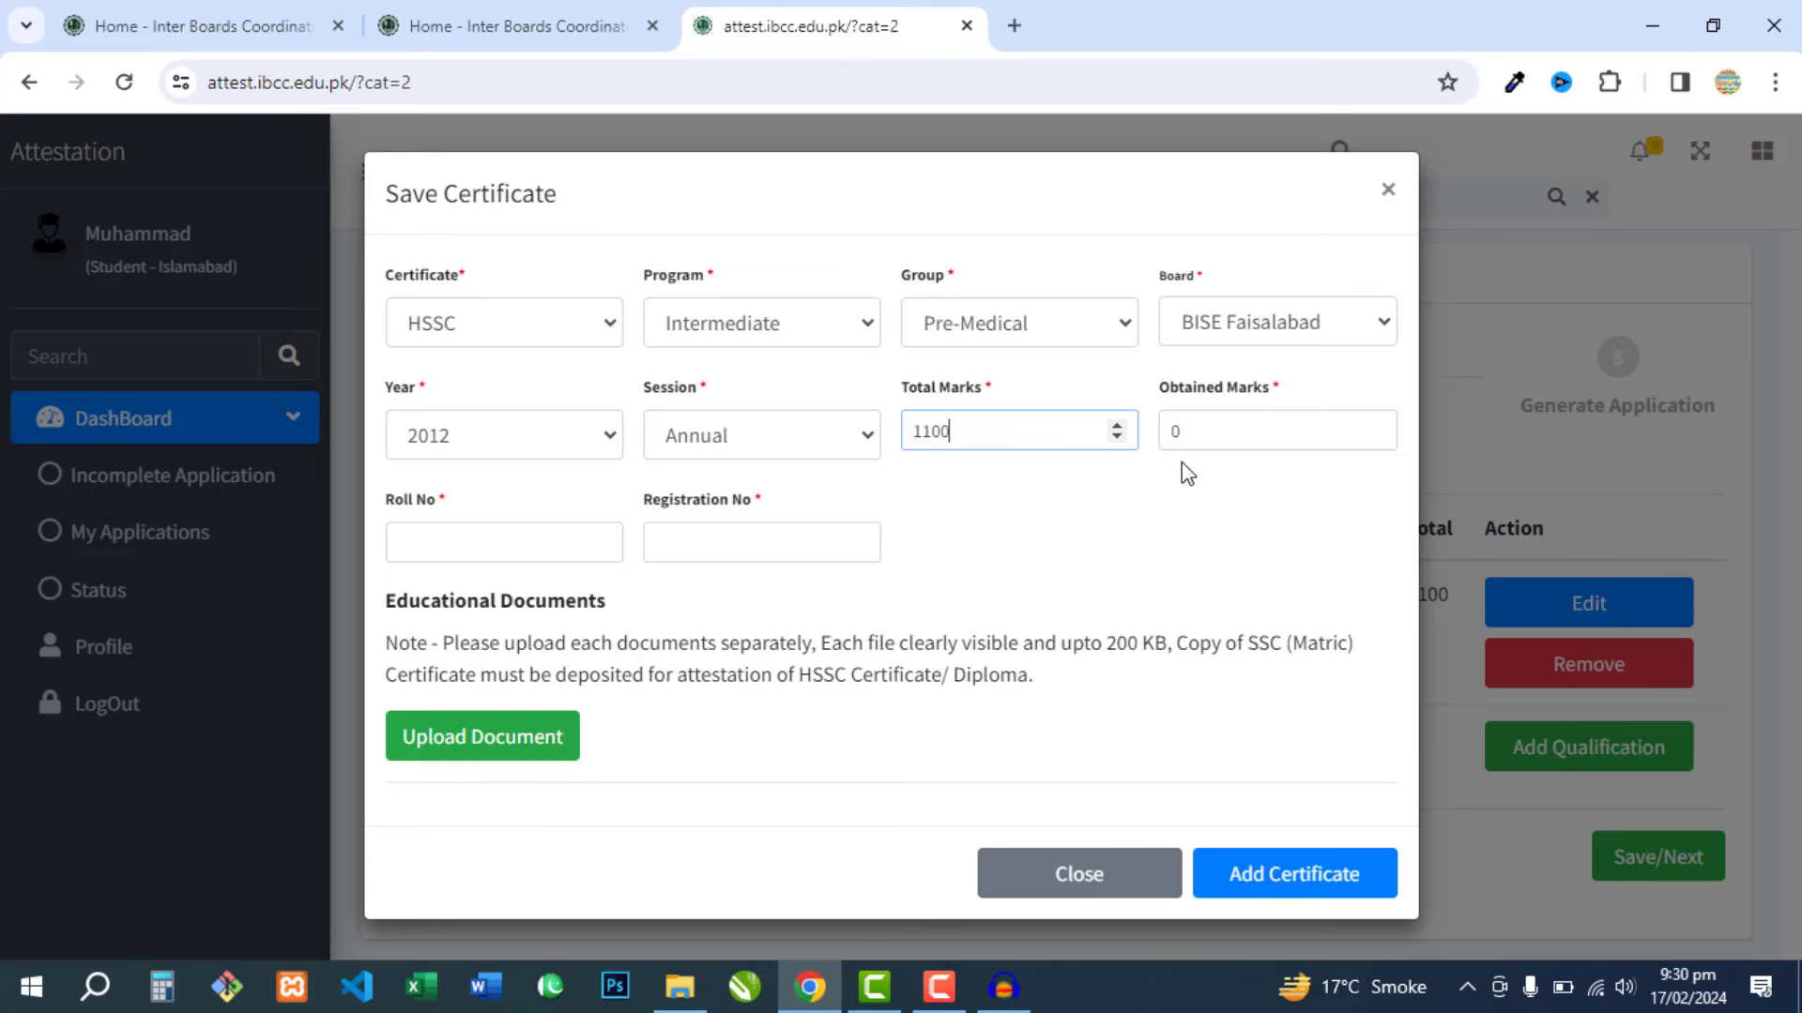
pyautogui.press('Tab')
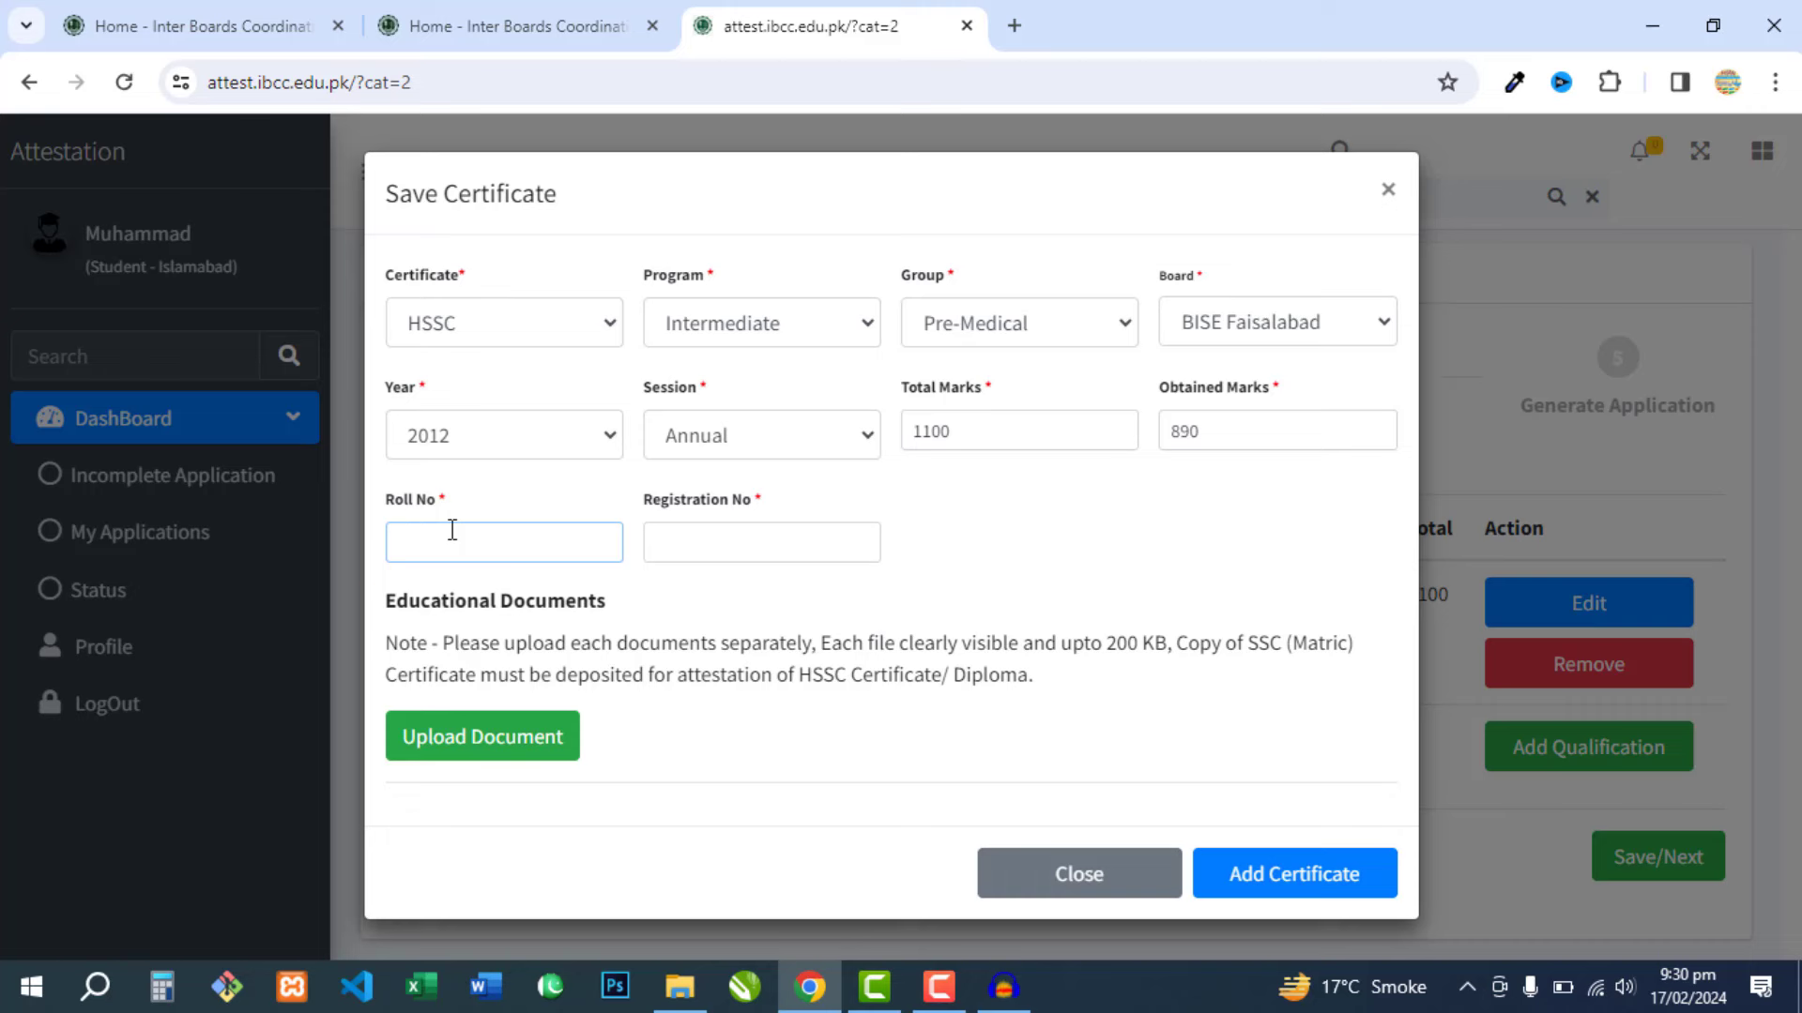
pyautogui.write('123456')
pyautogui.click(760, 535)
pyautogui.write('654321')
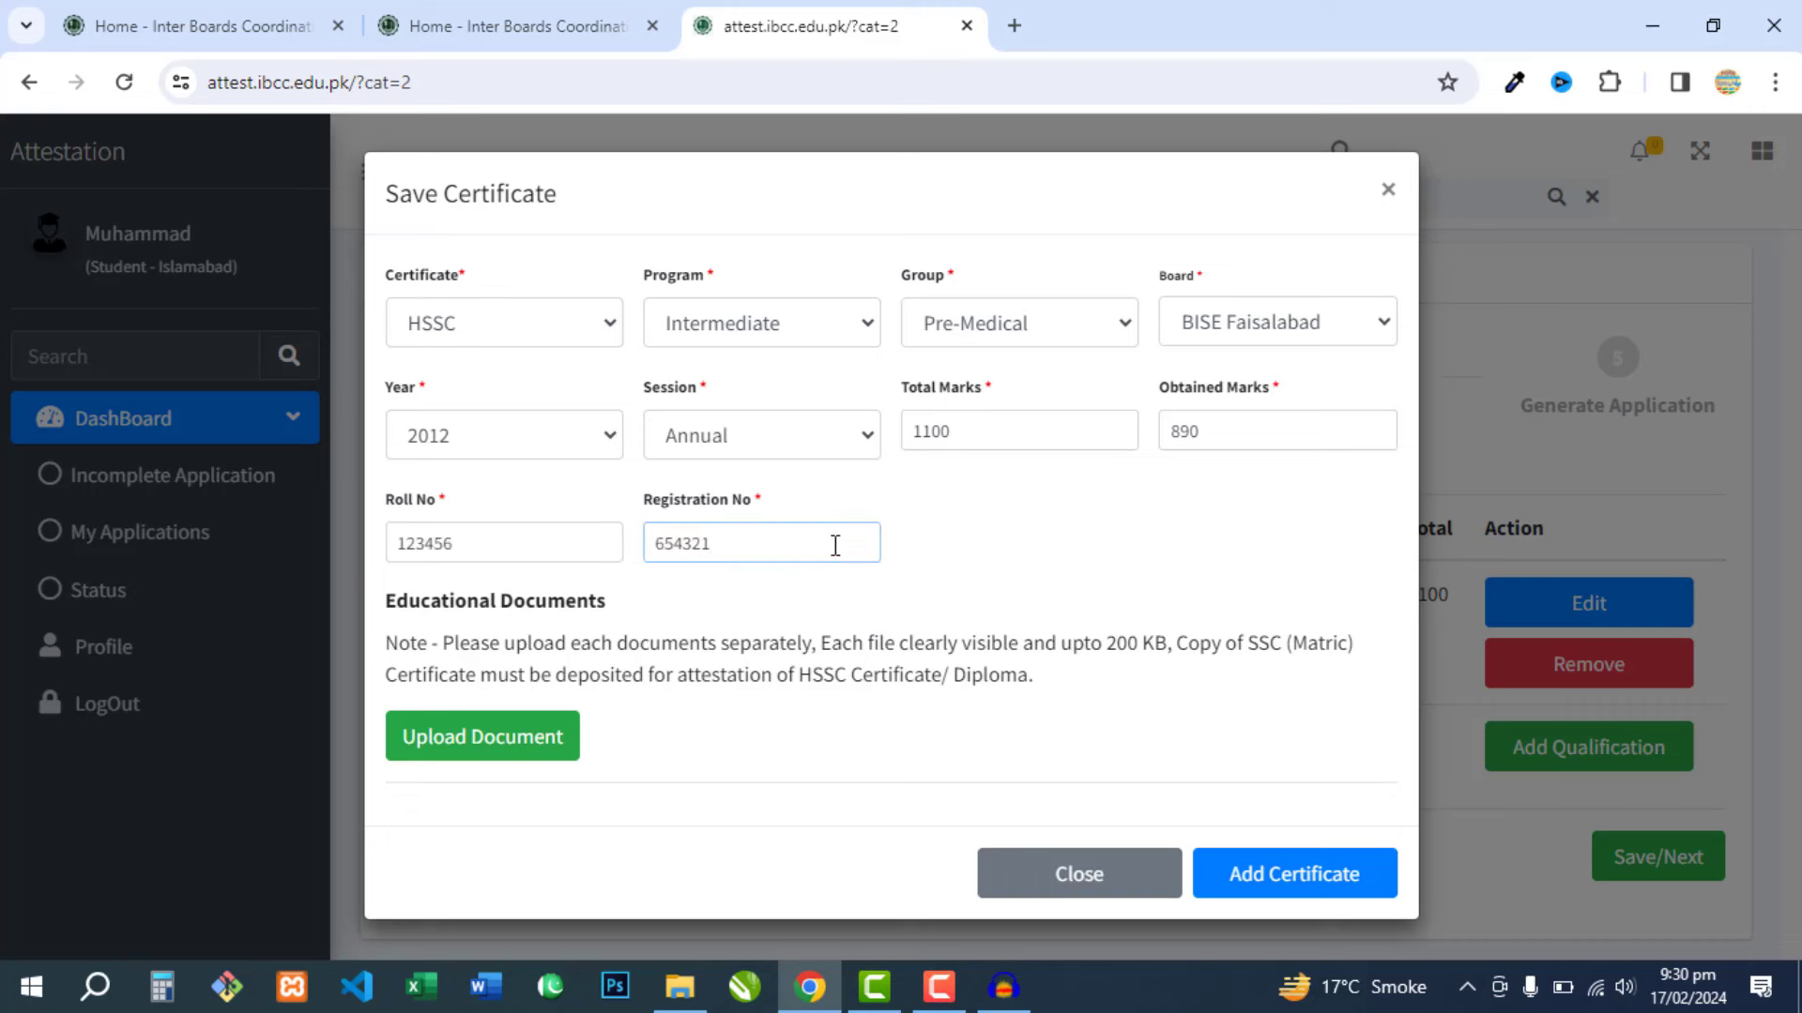
# - Upload the first WhatsApp Image from last month and add the HSSC certificate
pyautogui.click(517, 746)
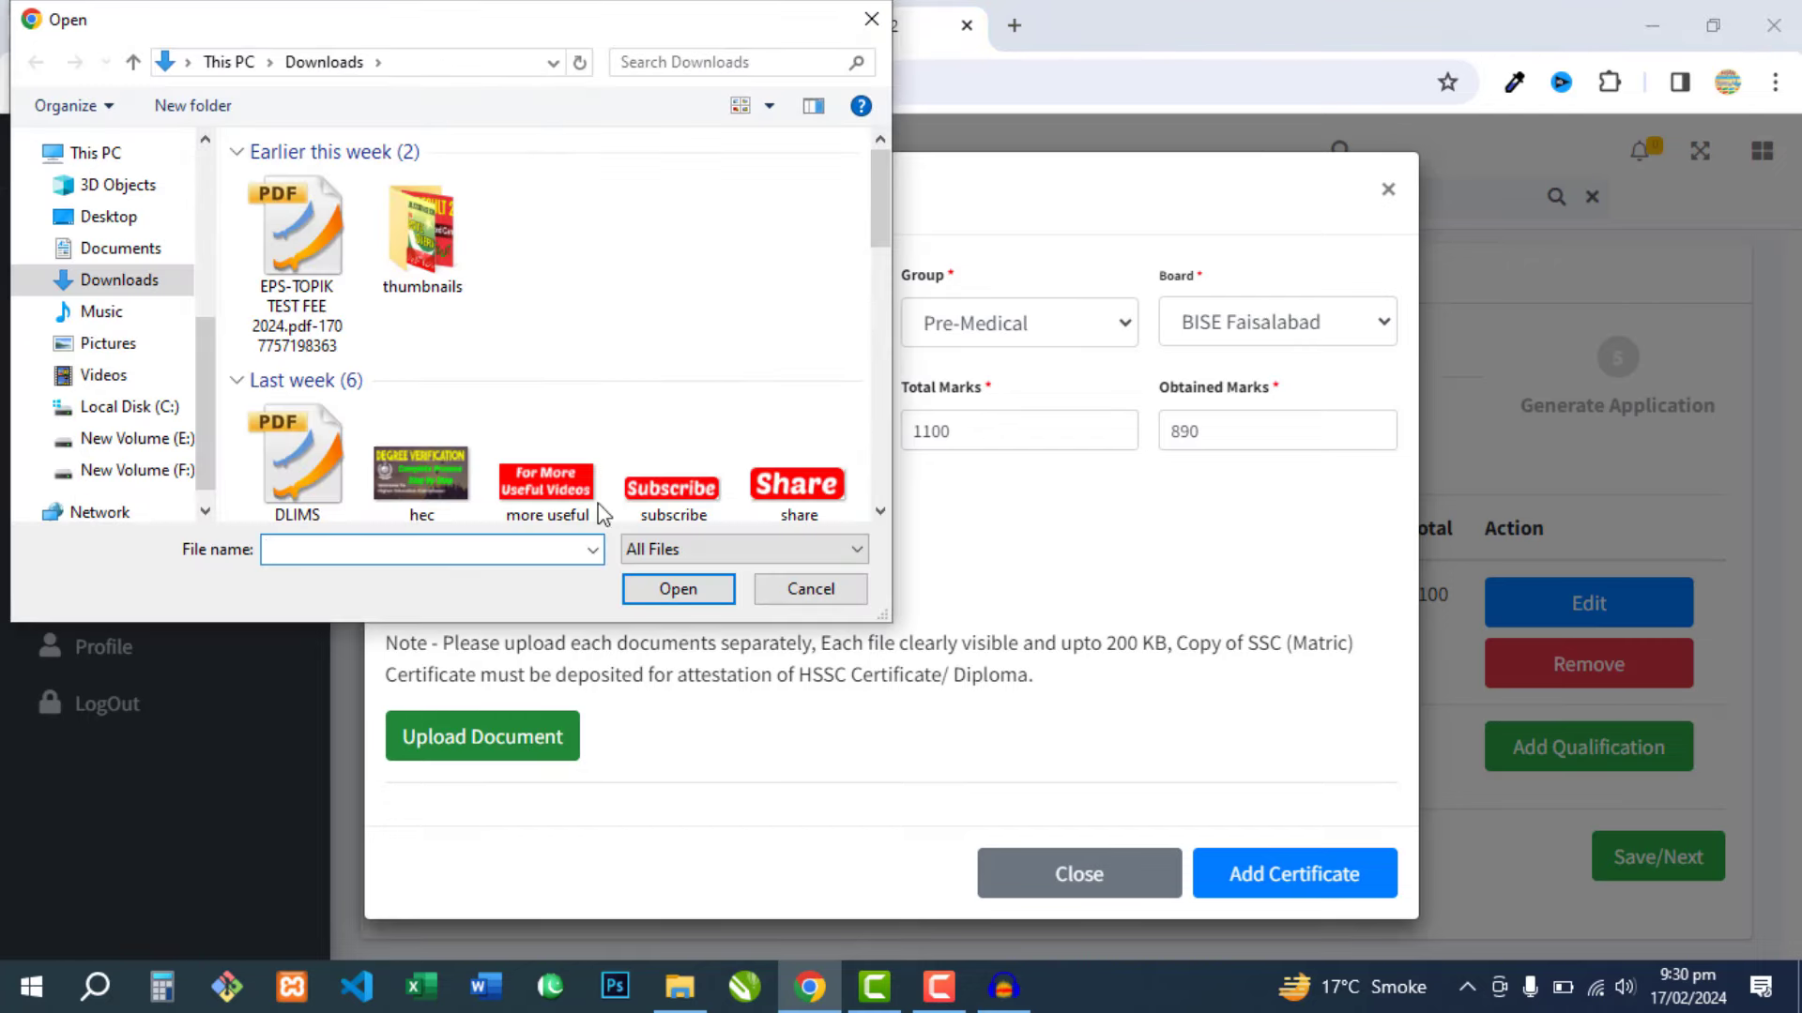
pyautogui.moveTo(880, 207); pyautogui.dragTo(887, 319)
pyautogui.scroll(-2, 595, 362)
pyautogui.click(251, 499)
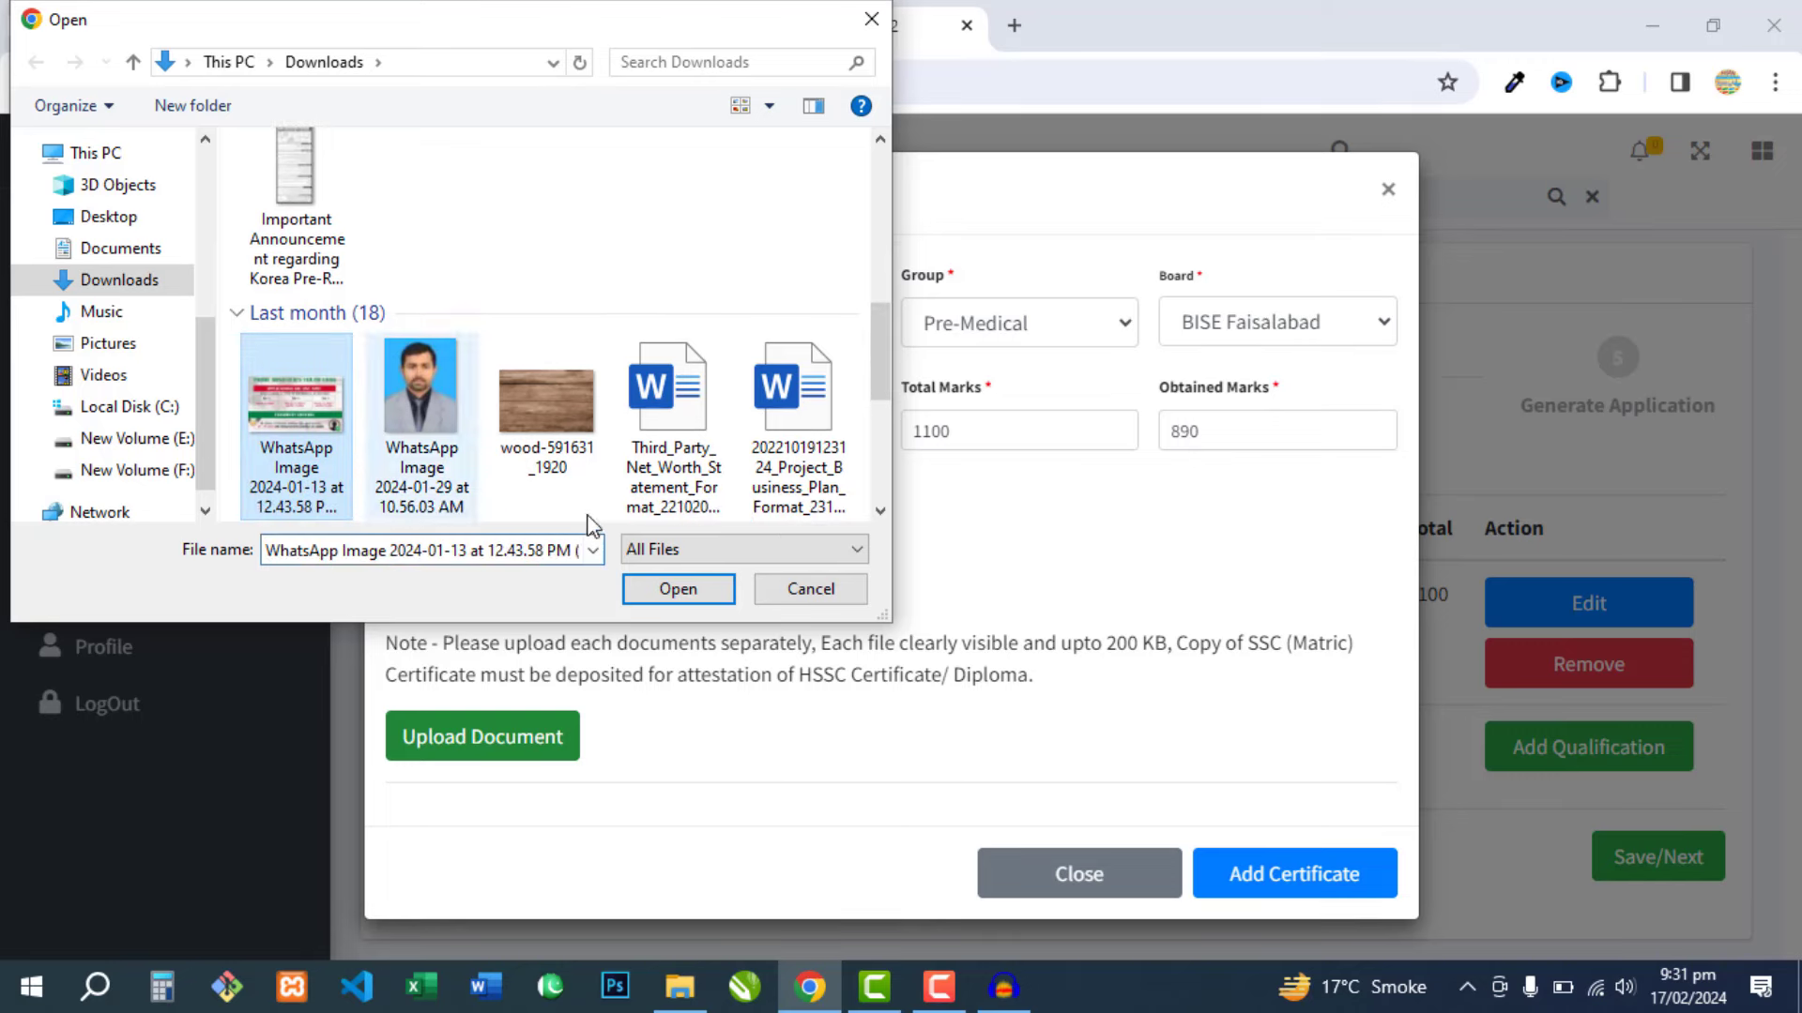
pyautogui.click(673, 593)
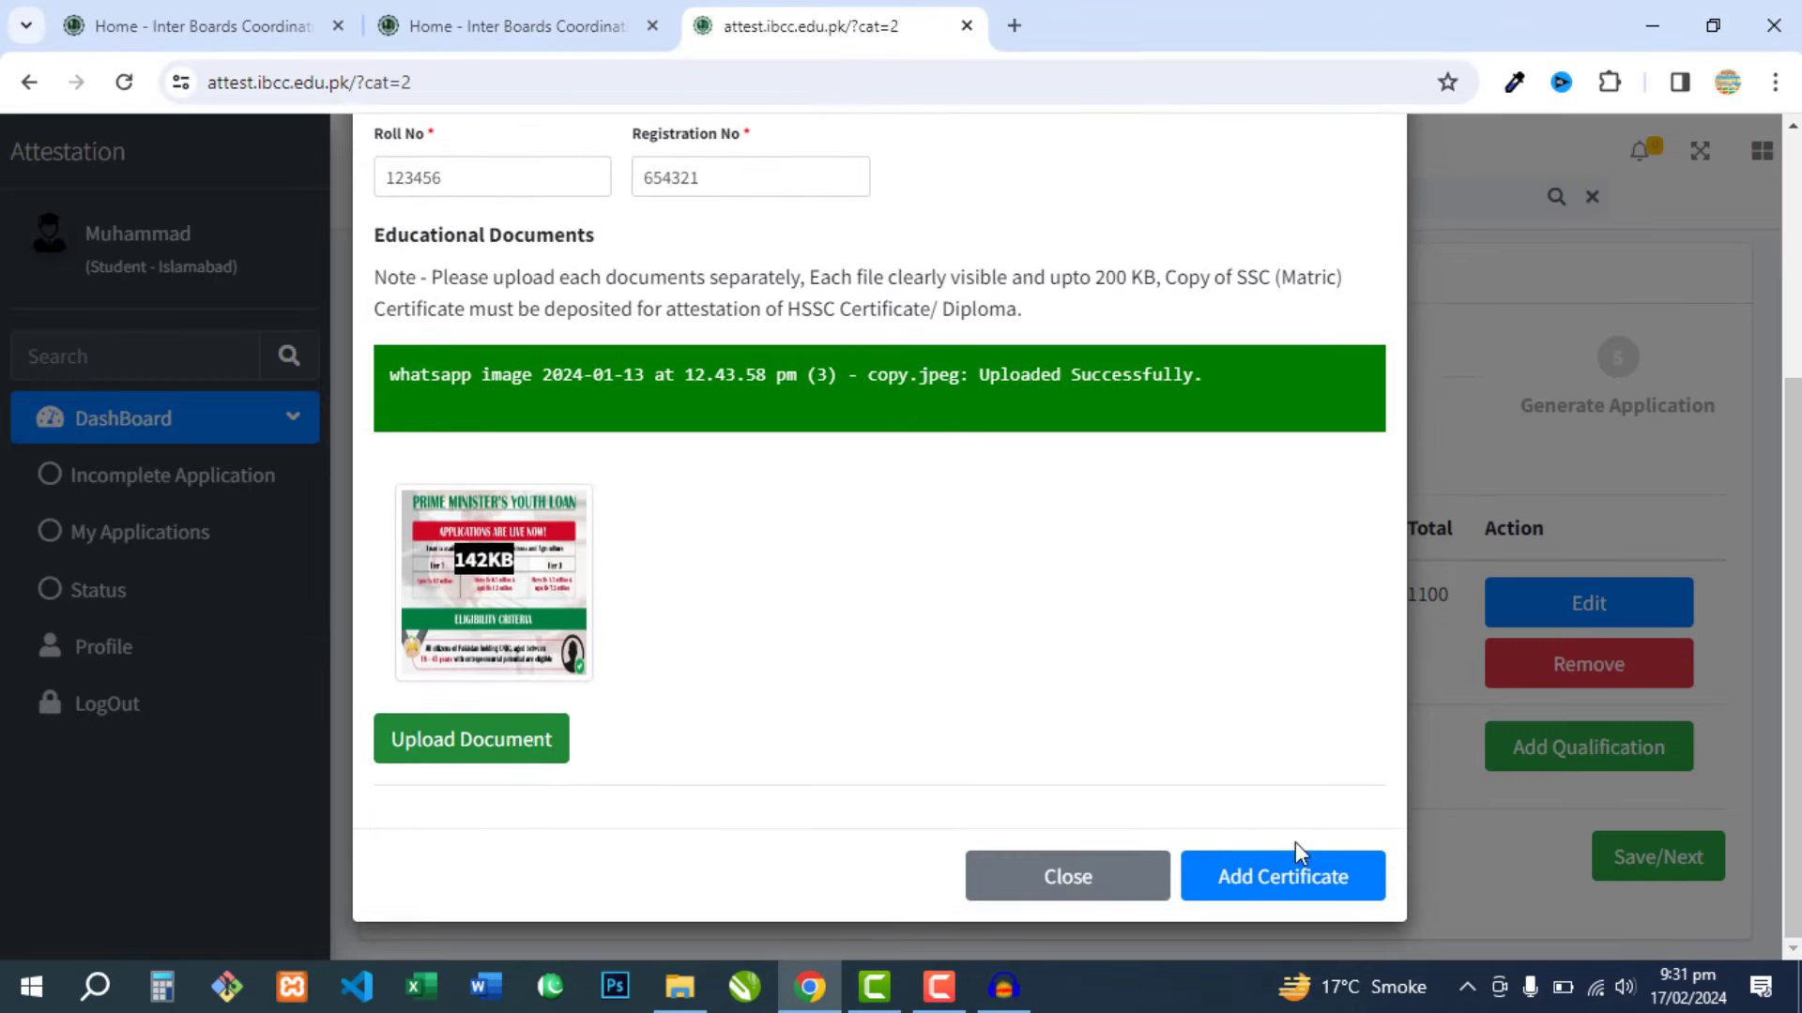
pyautogui.click(1307, 896)
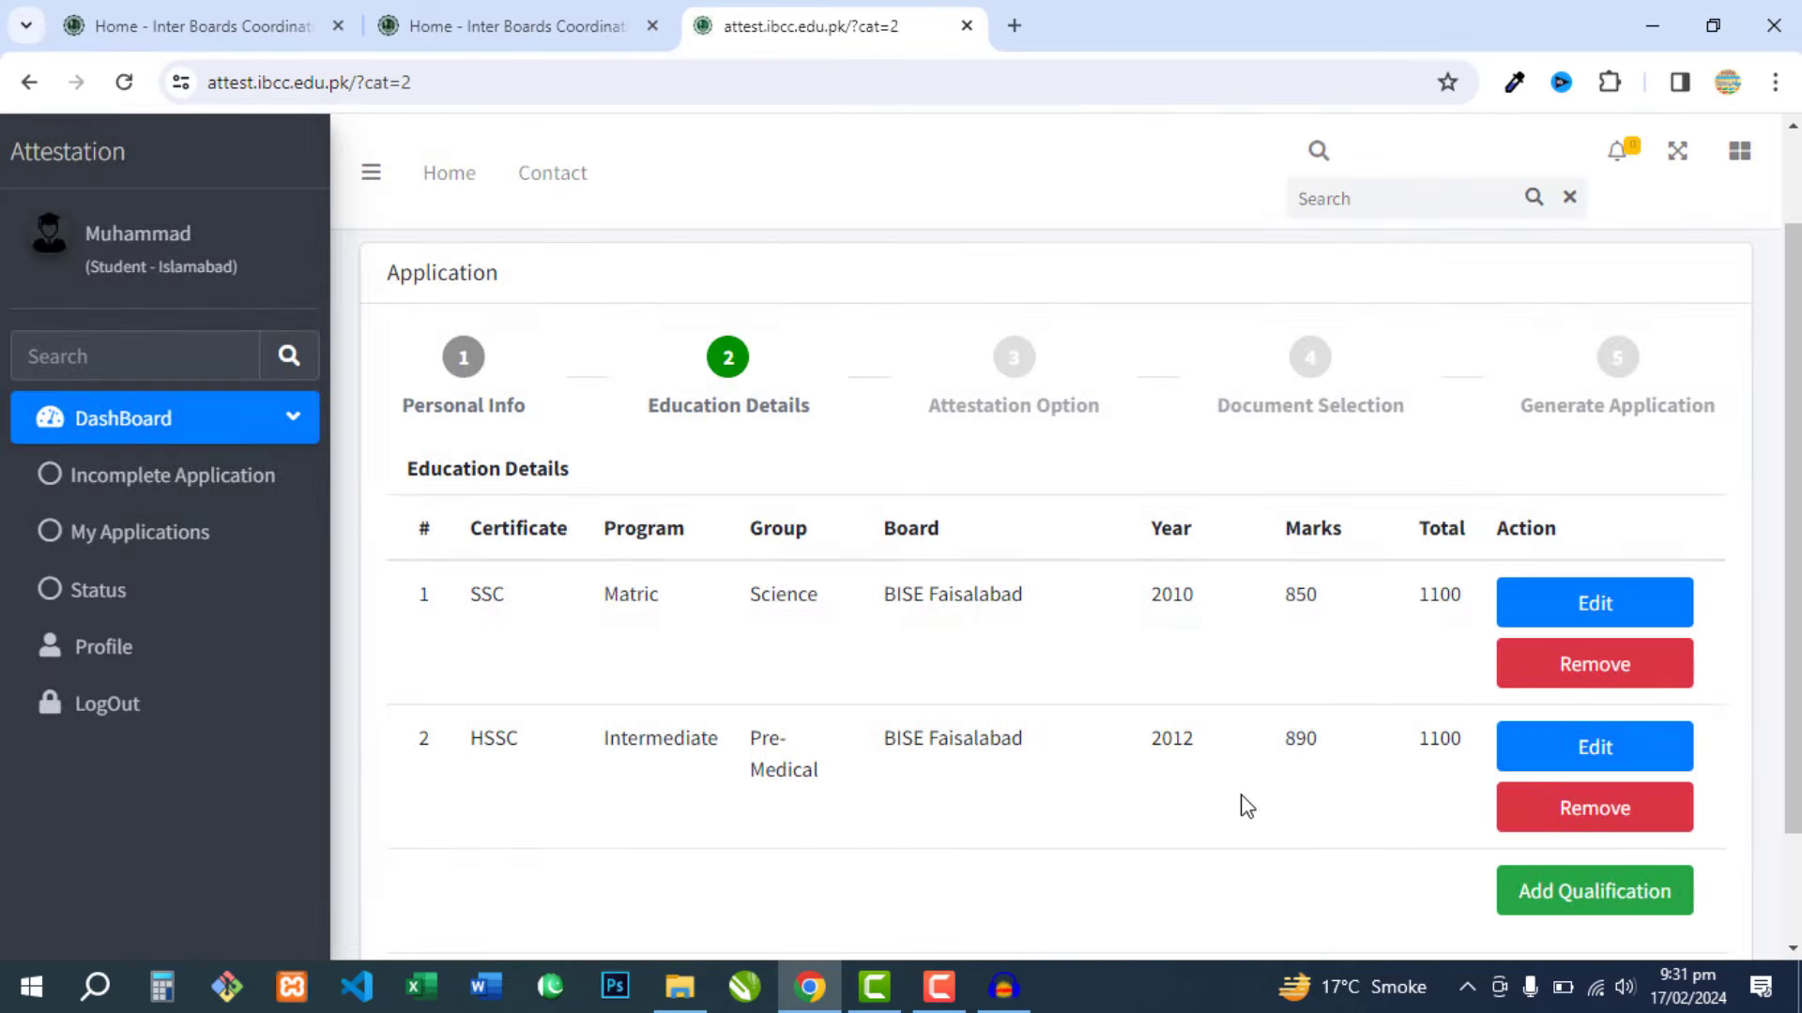
# - Review the SSC and HSSC rows in Education Details and save to continue
pyautogui.scroll(-2, 1237, 793)
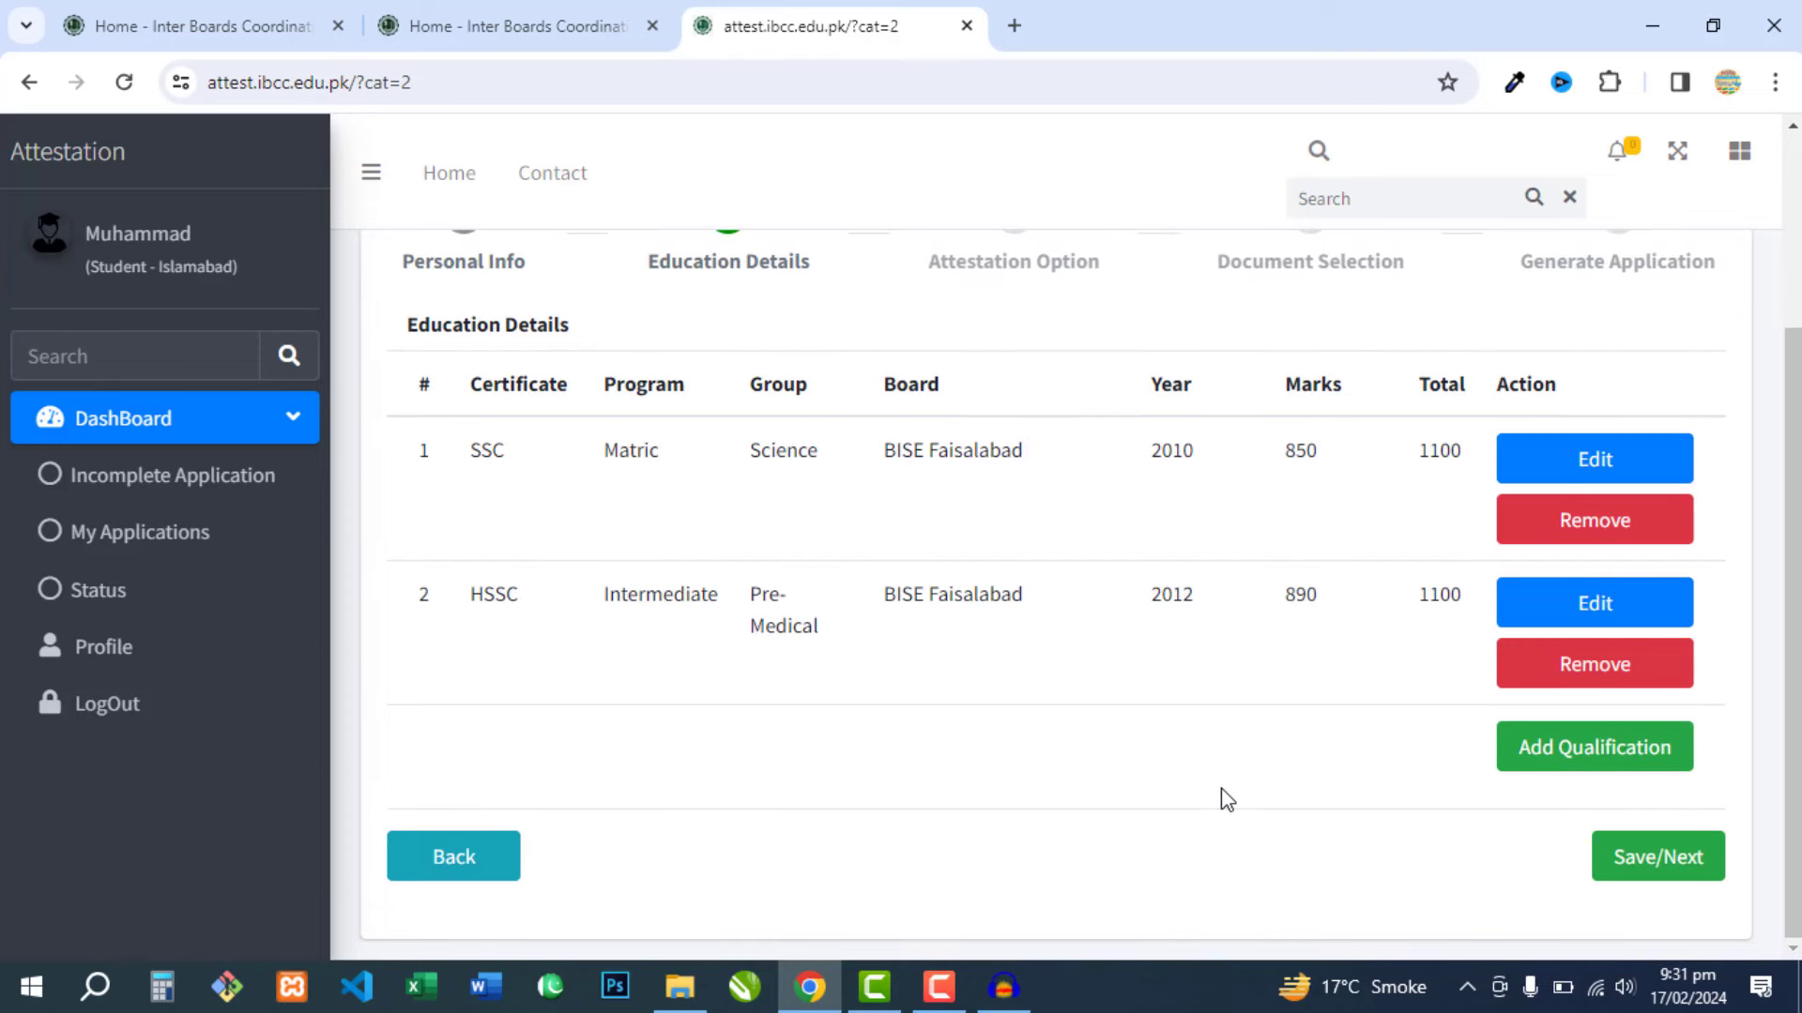
pyautogui.scroll(3, 1053, 650)
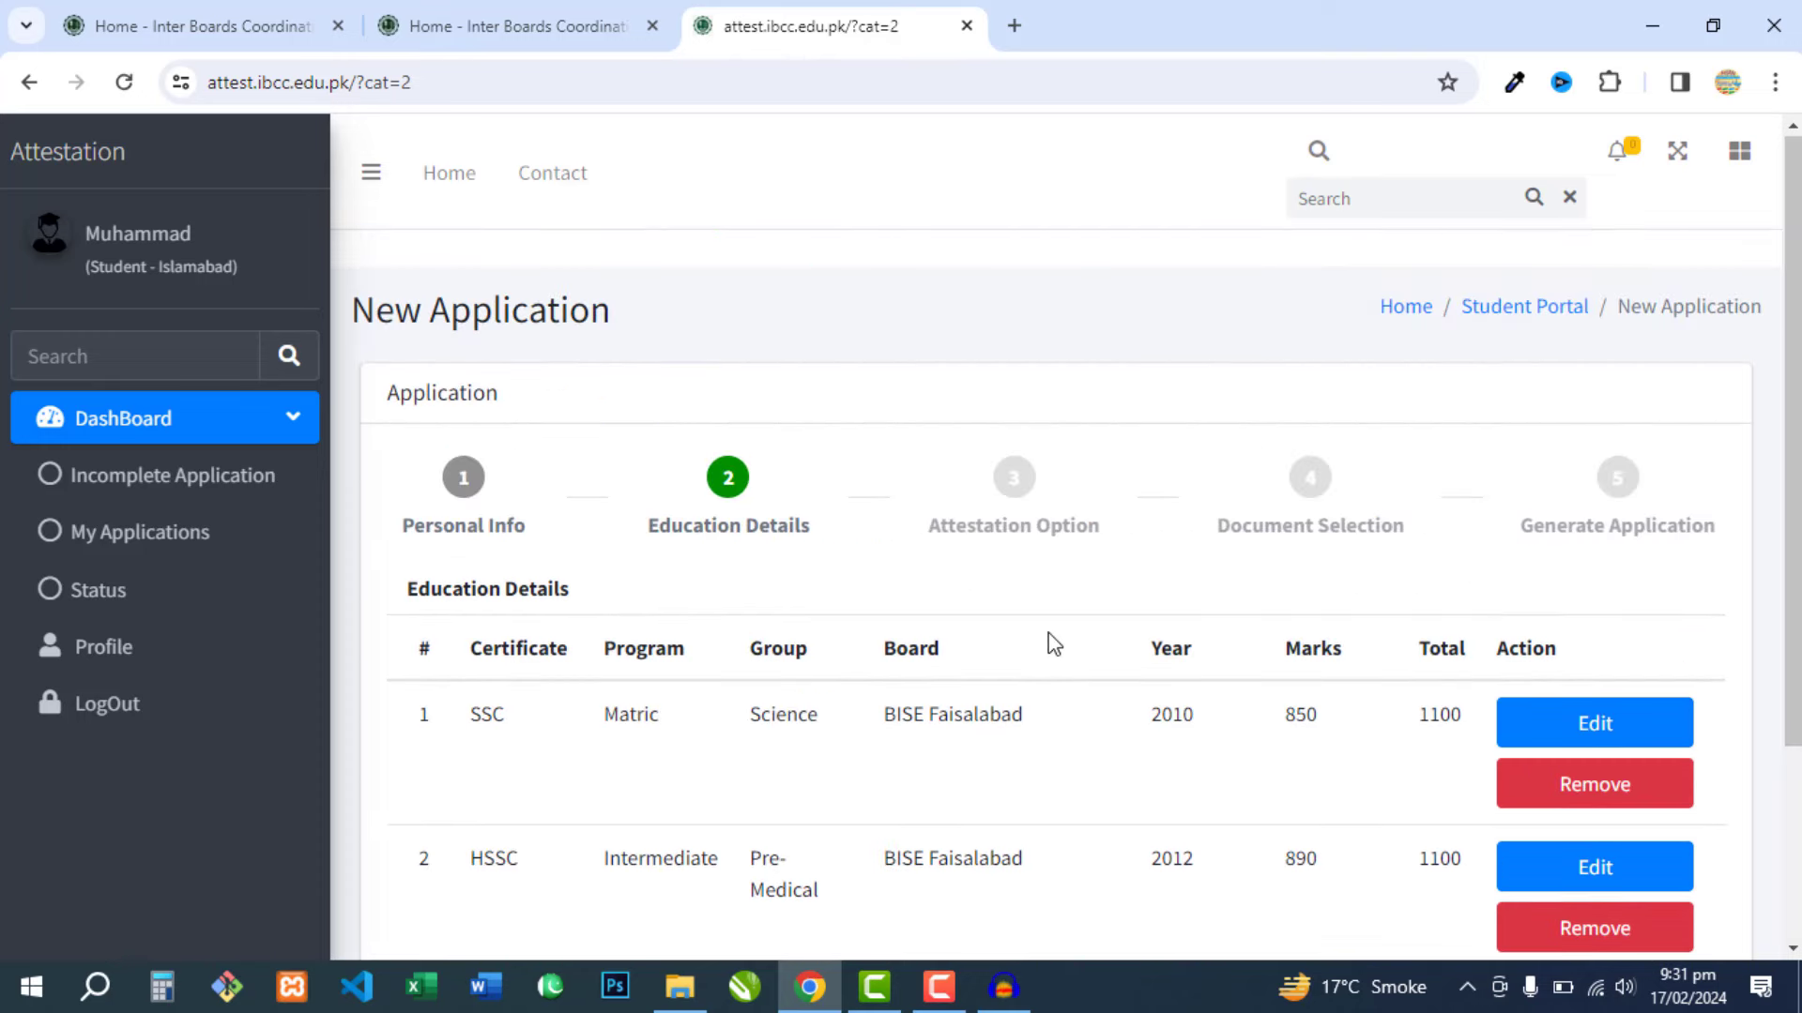
pyautogui.scroll(-3, 1048, 649)
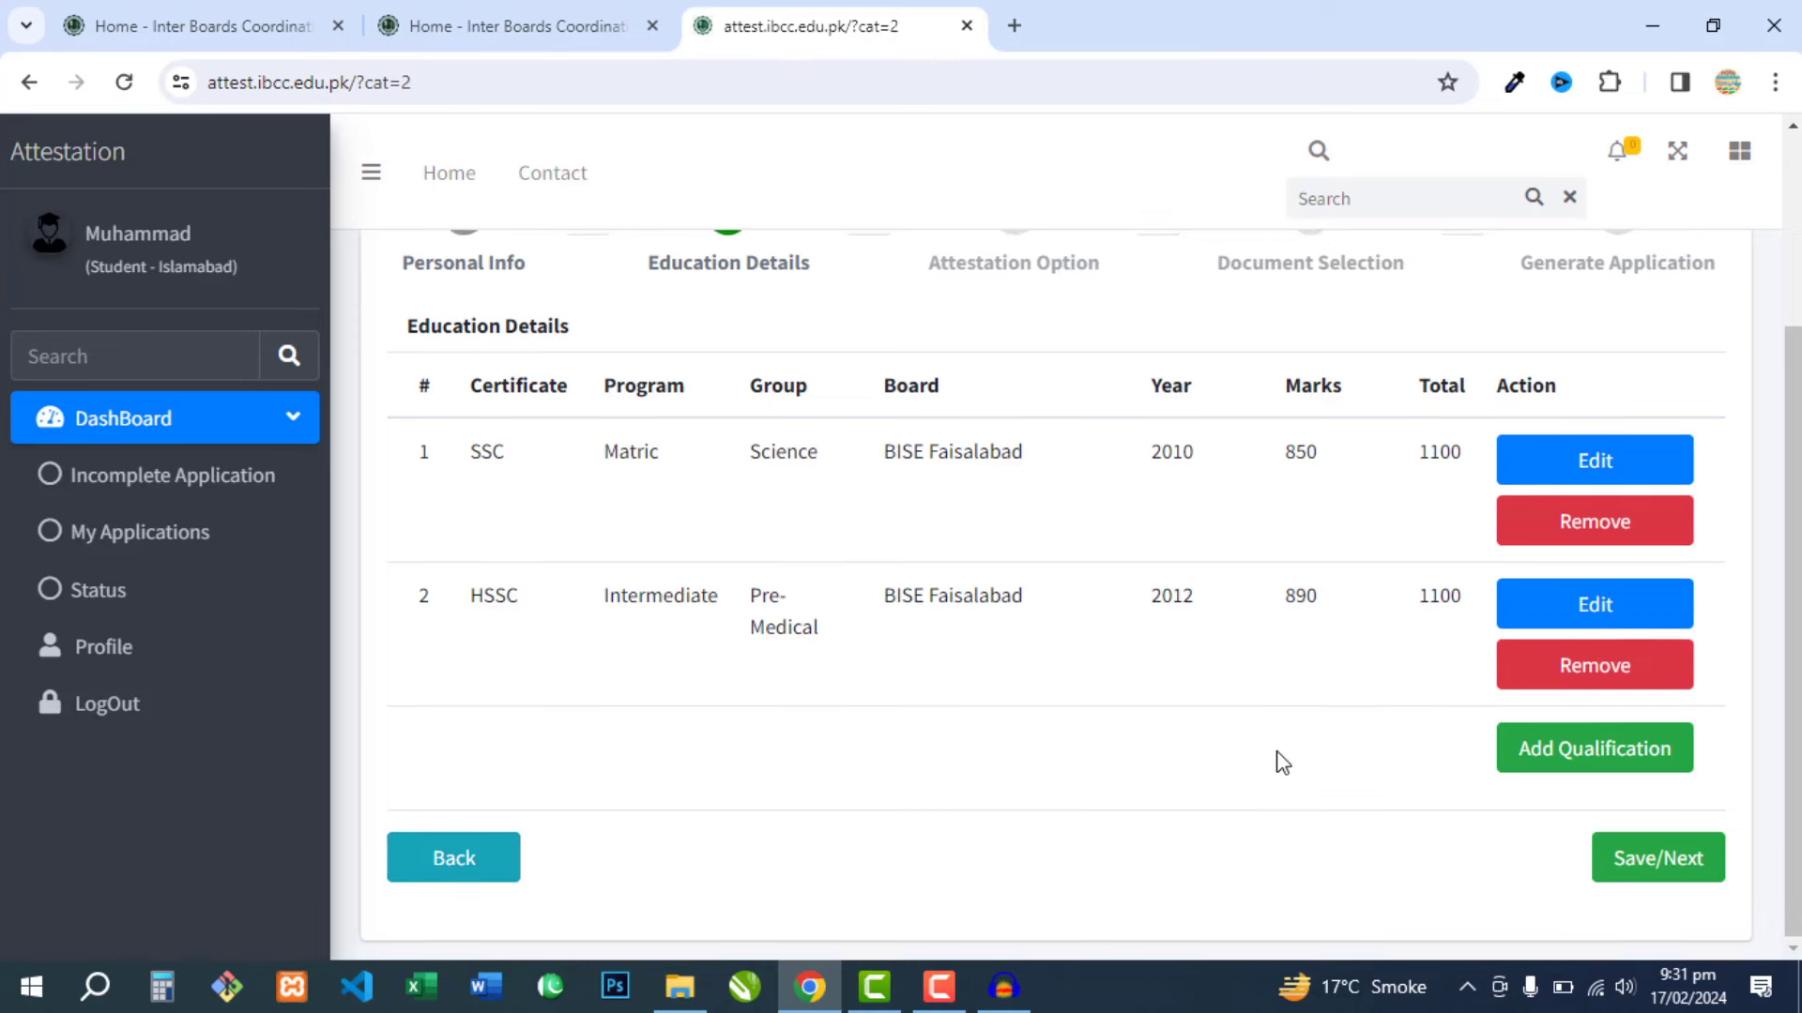
pyautogui.scroll(2, 1379, 798)
pyautogui.scroll(-2, 1520, 840)
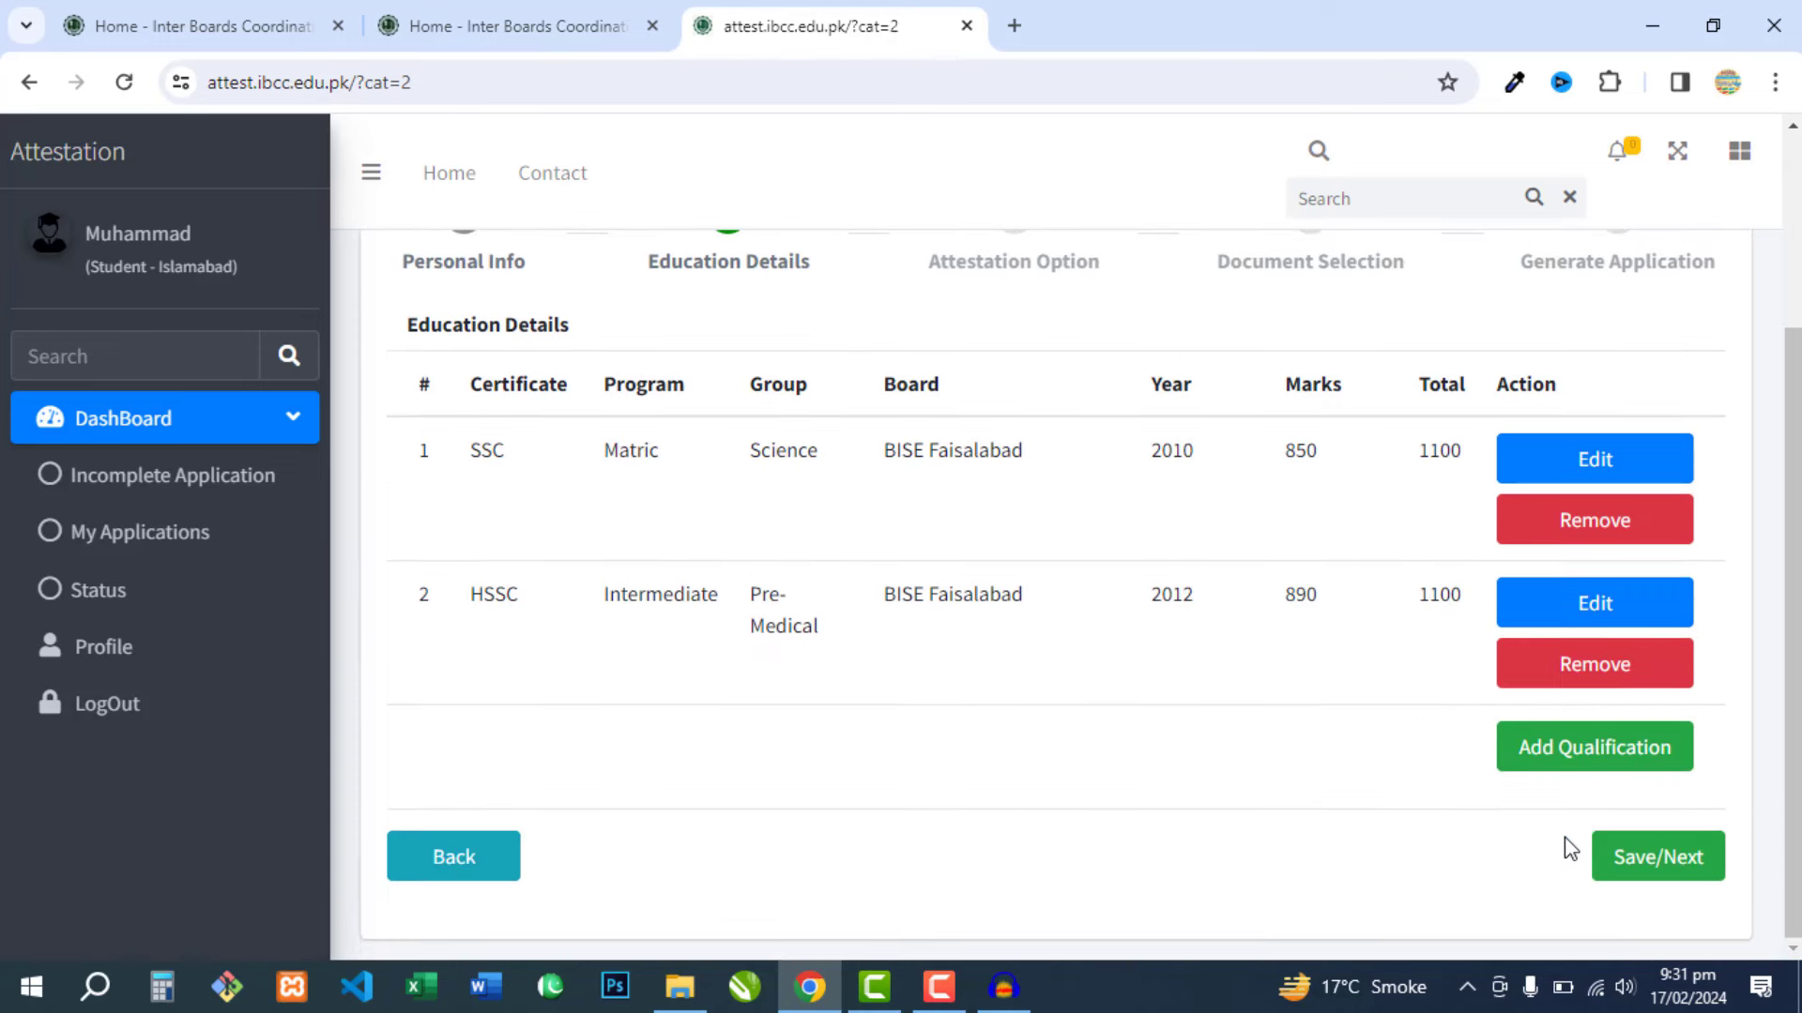
pyautogui.click(1653, 859)
# - Look over the attestation options and select Attestation Through Walk in Mode
pyautogui.scroll(-2, 1166, 715)
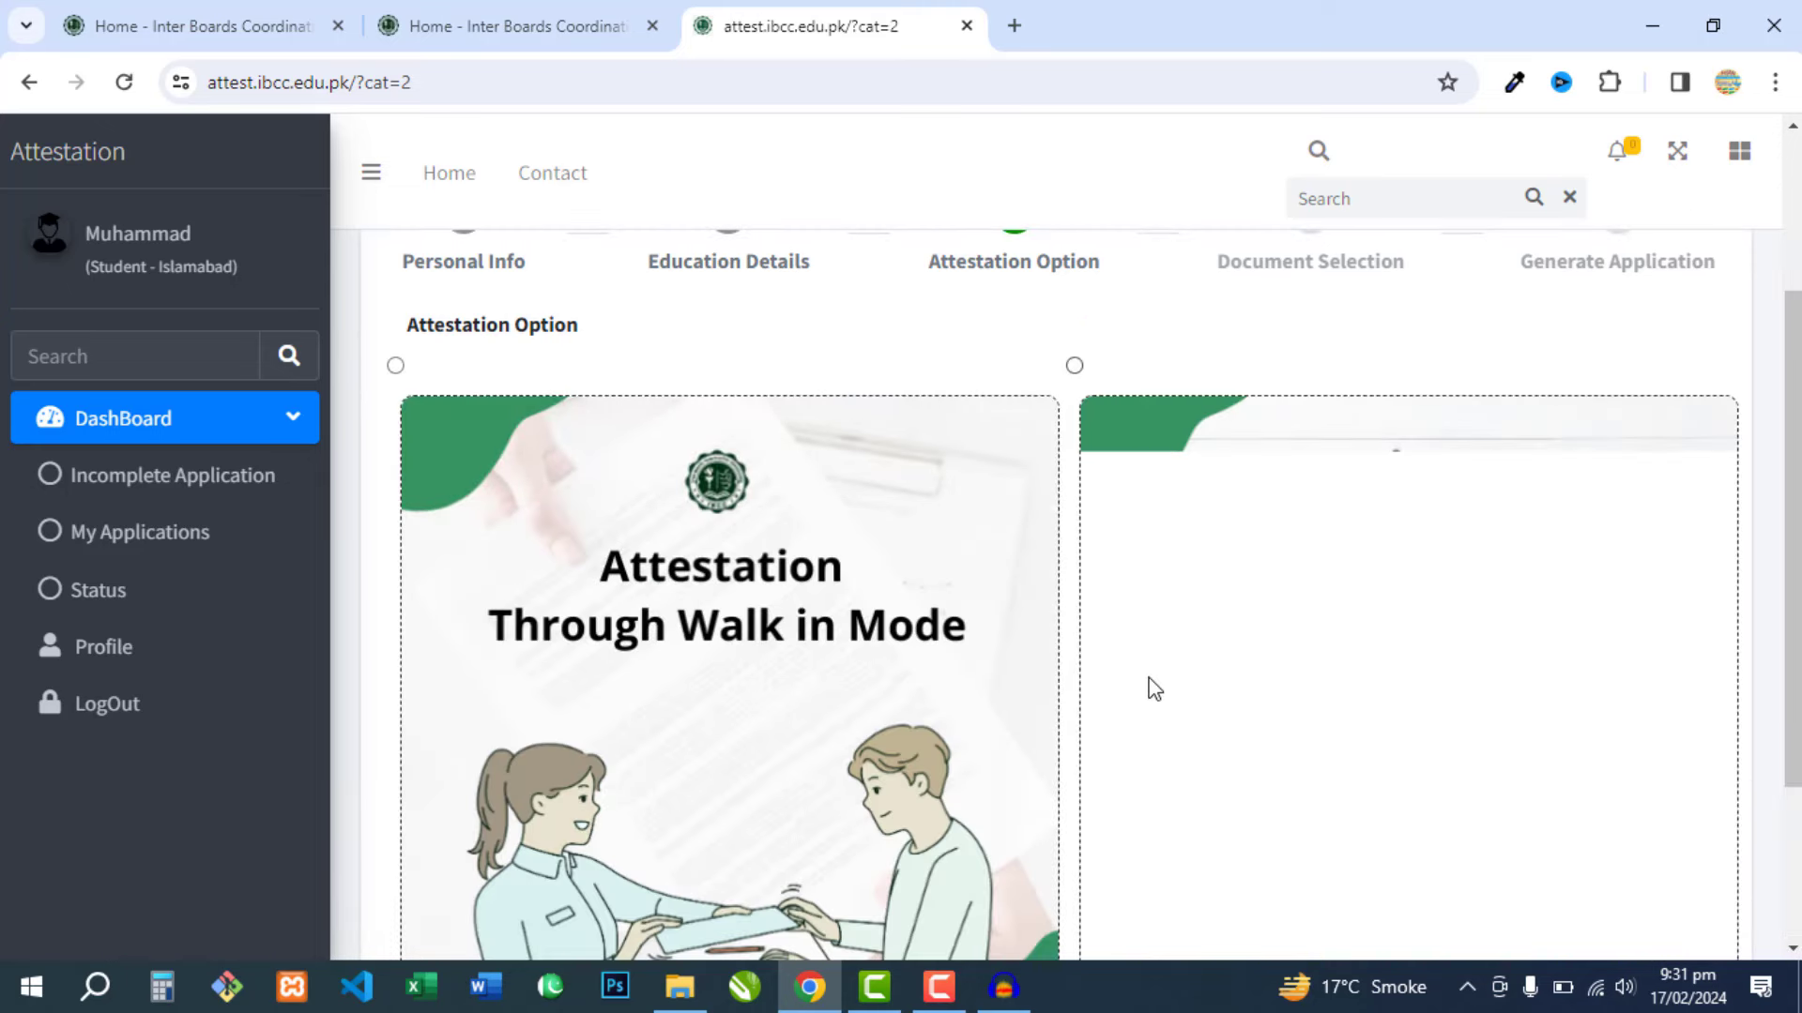
pyautogui.scroll(2, 893, 498)
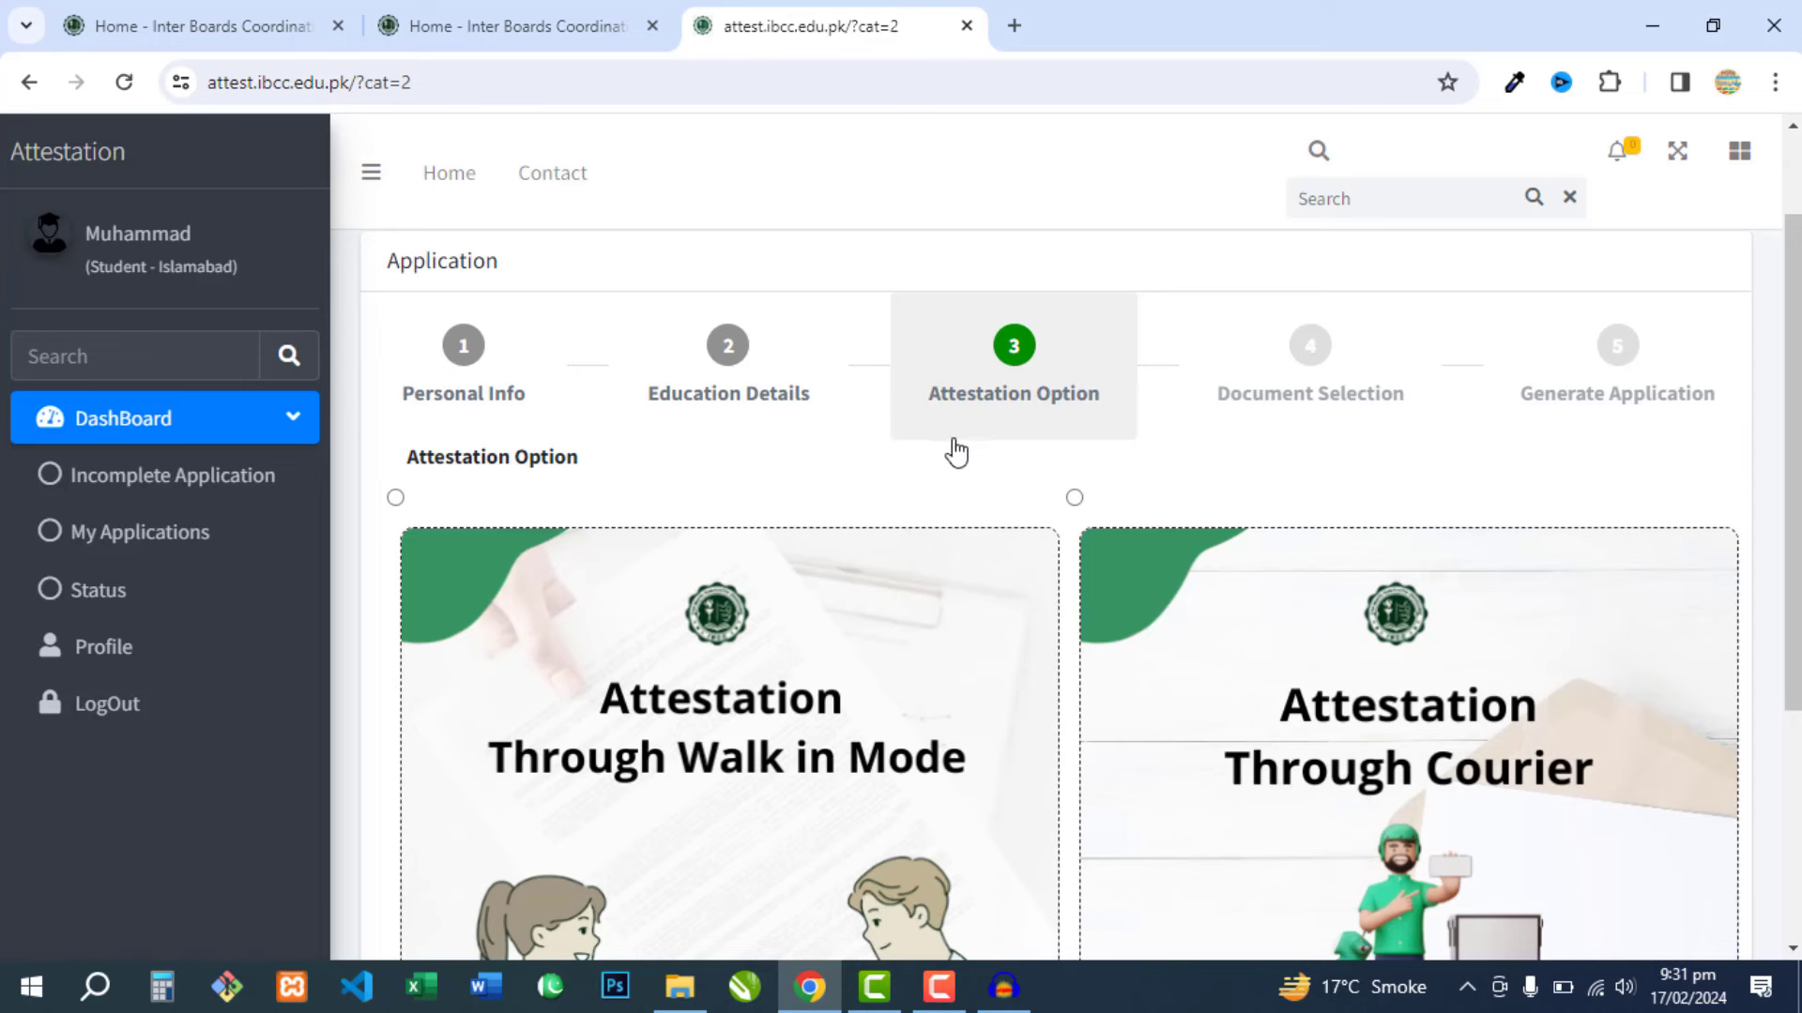
pyautogui.scroll(-2, 956, 454)
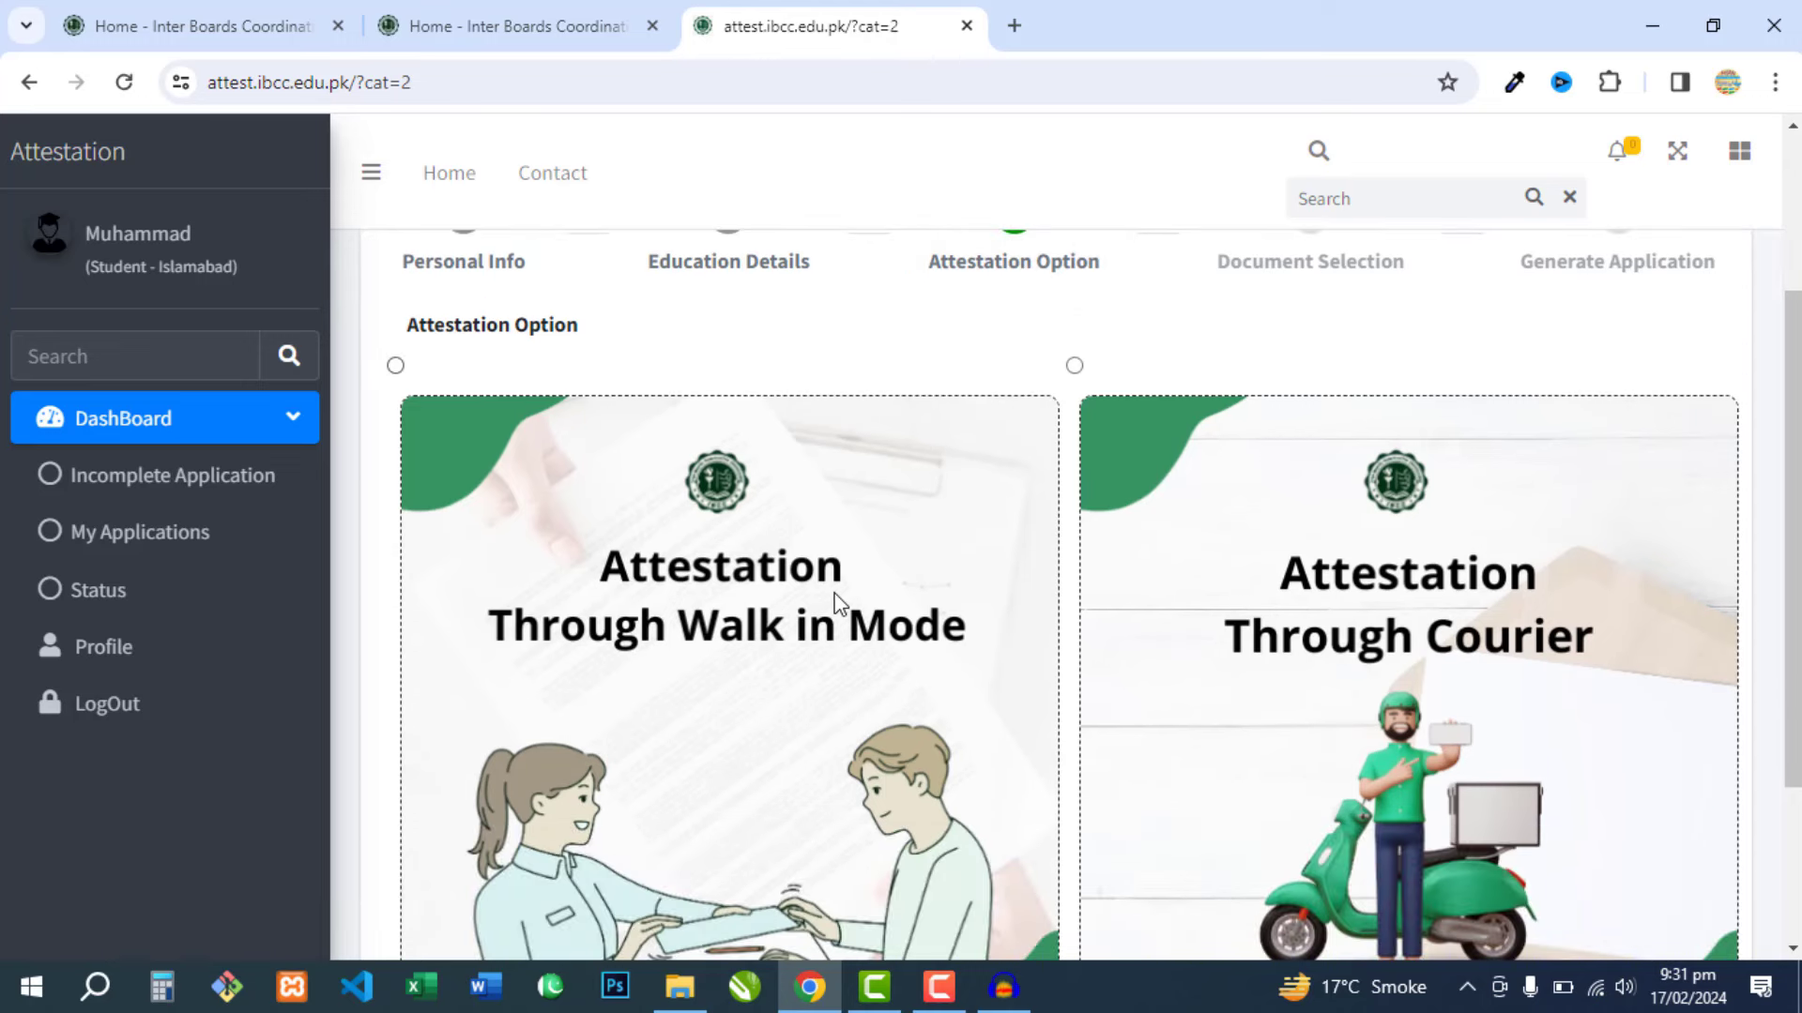
pyautogui.scroll(-2, 840, 603)
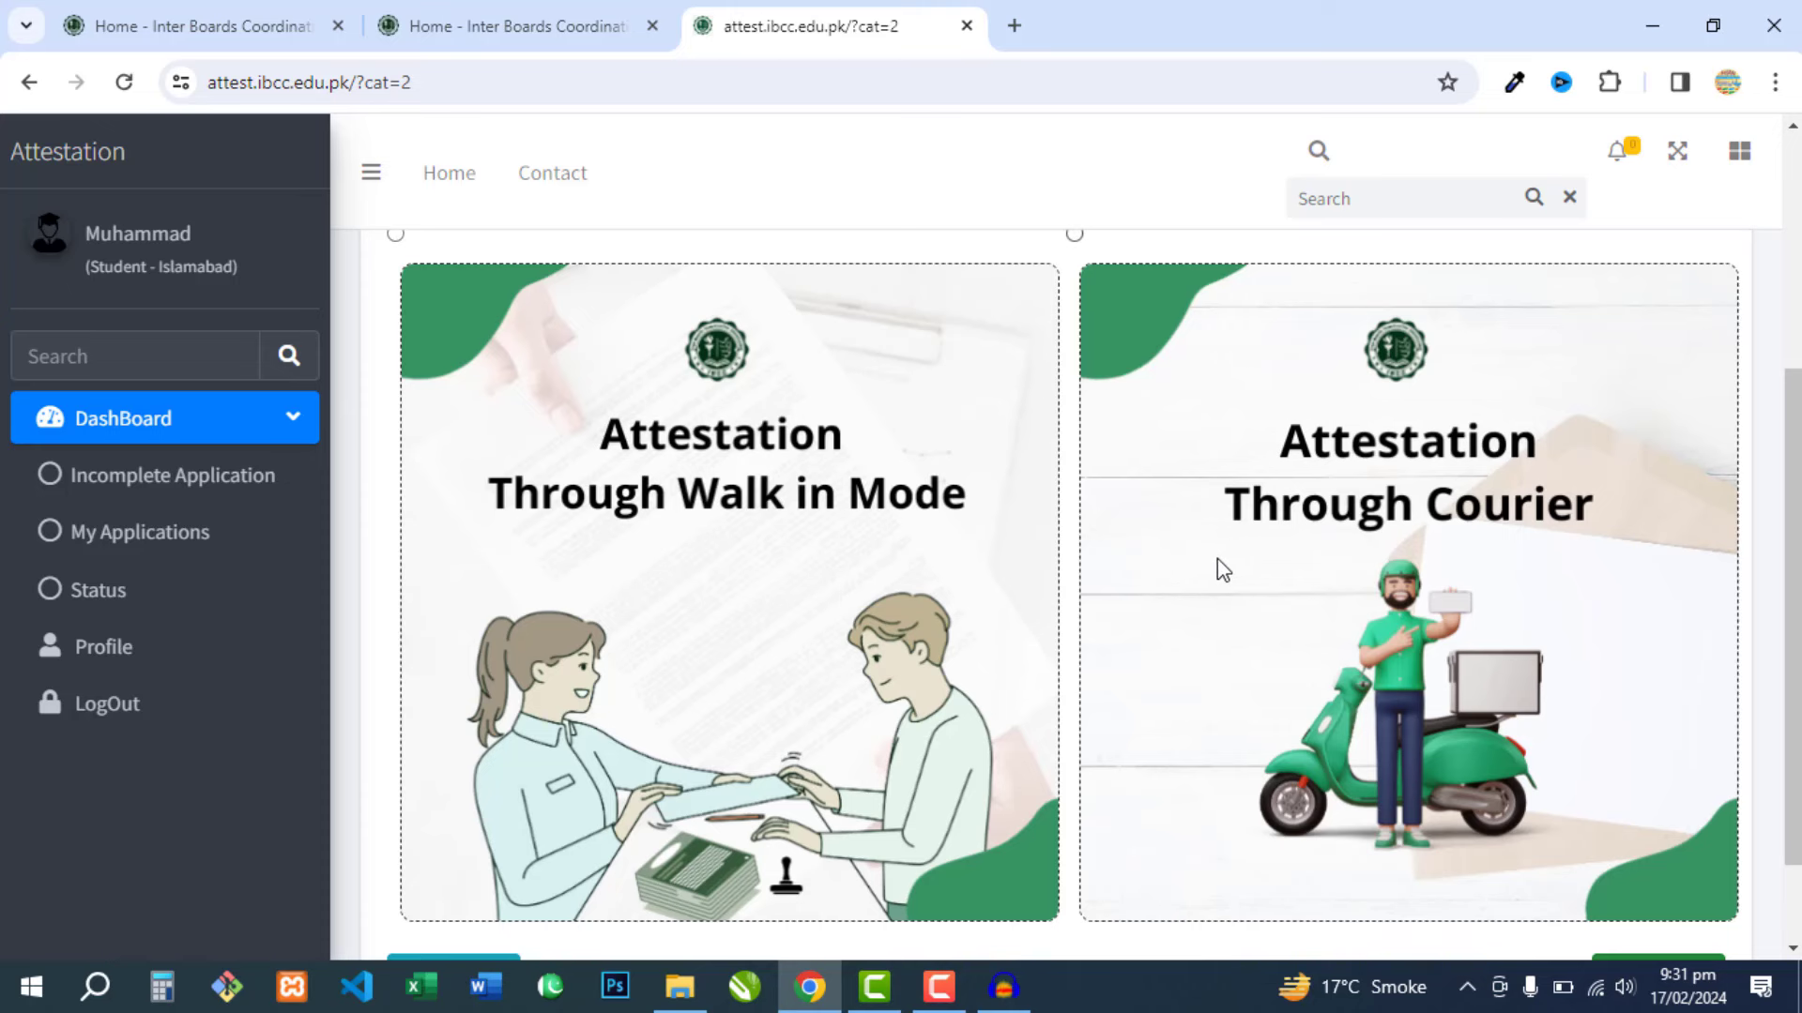
pyautogui.scroll(-1, 837, 543)
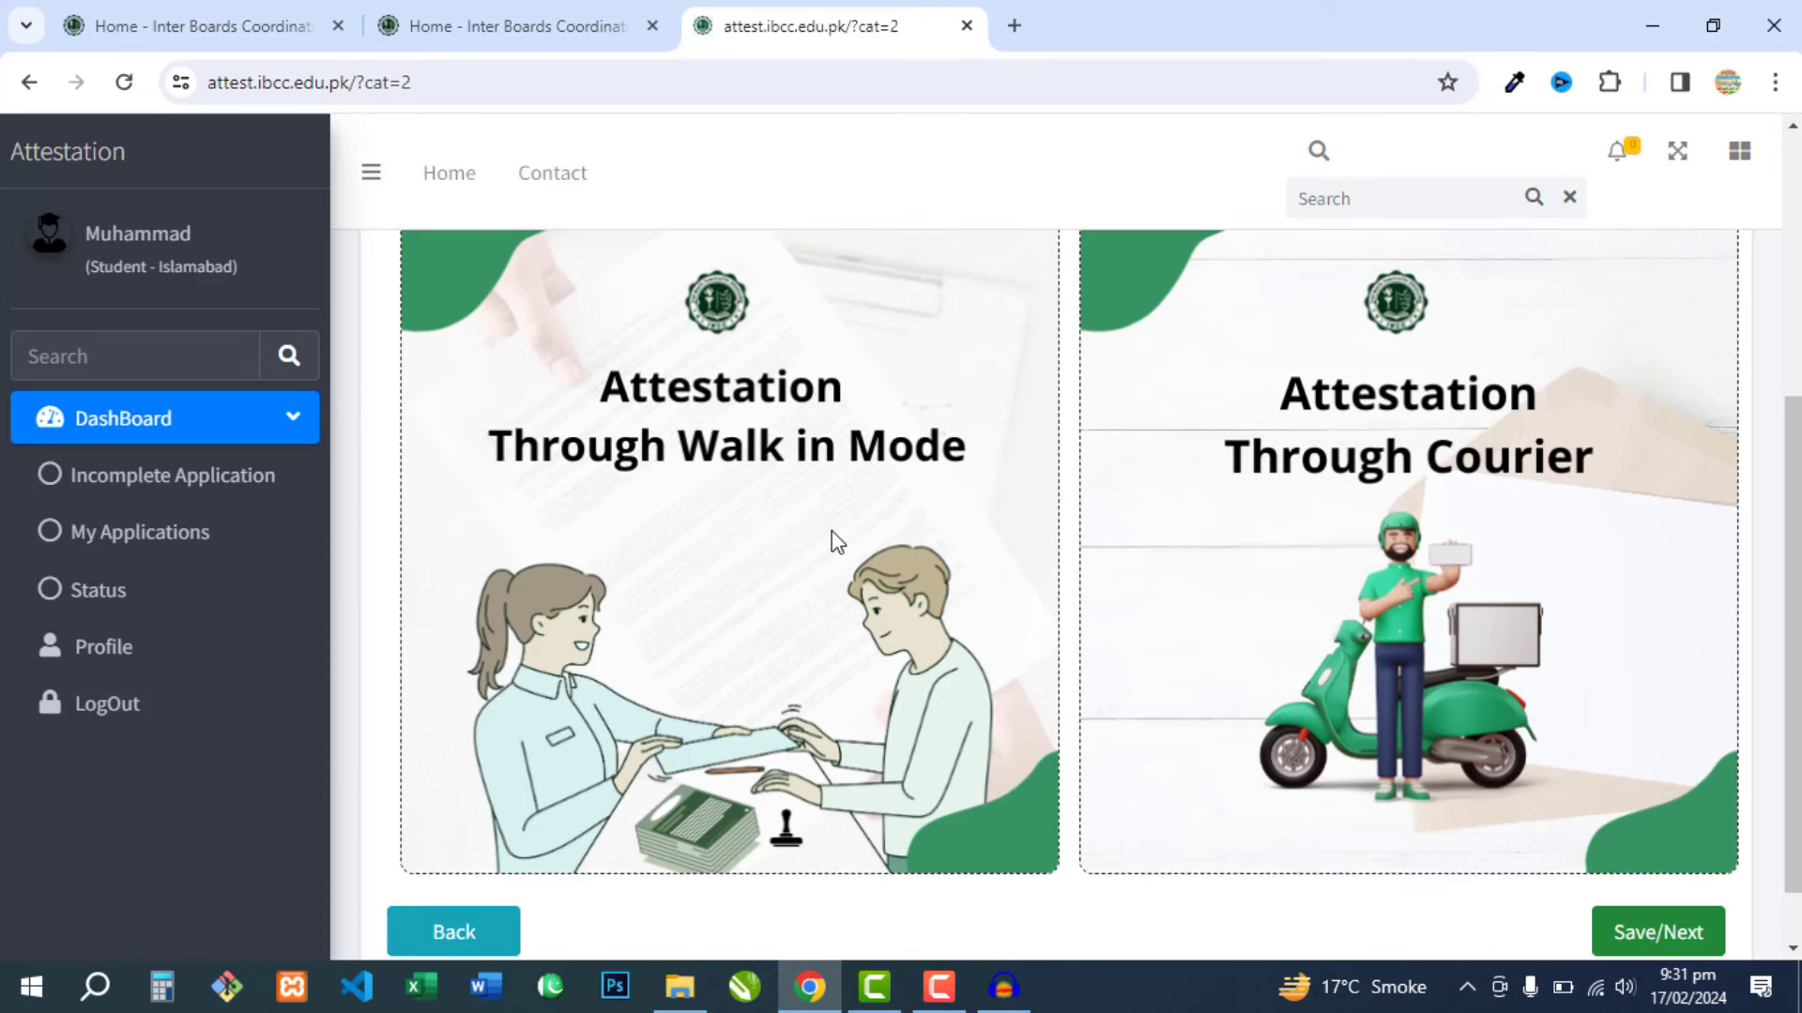
pyautogui.click(778, 519)
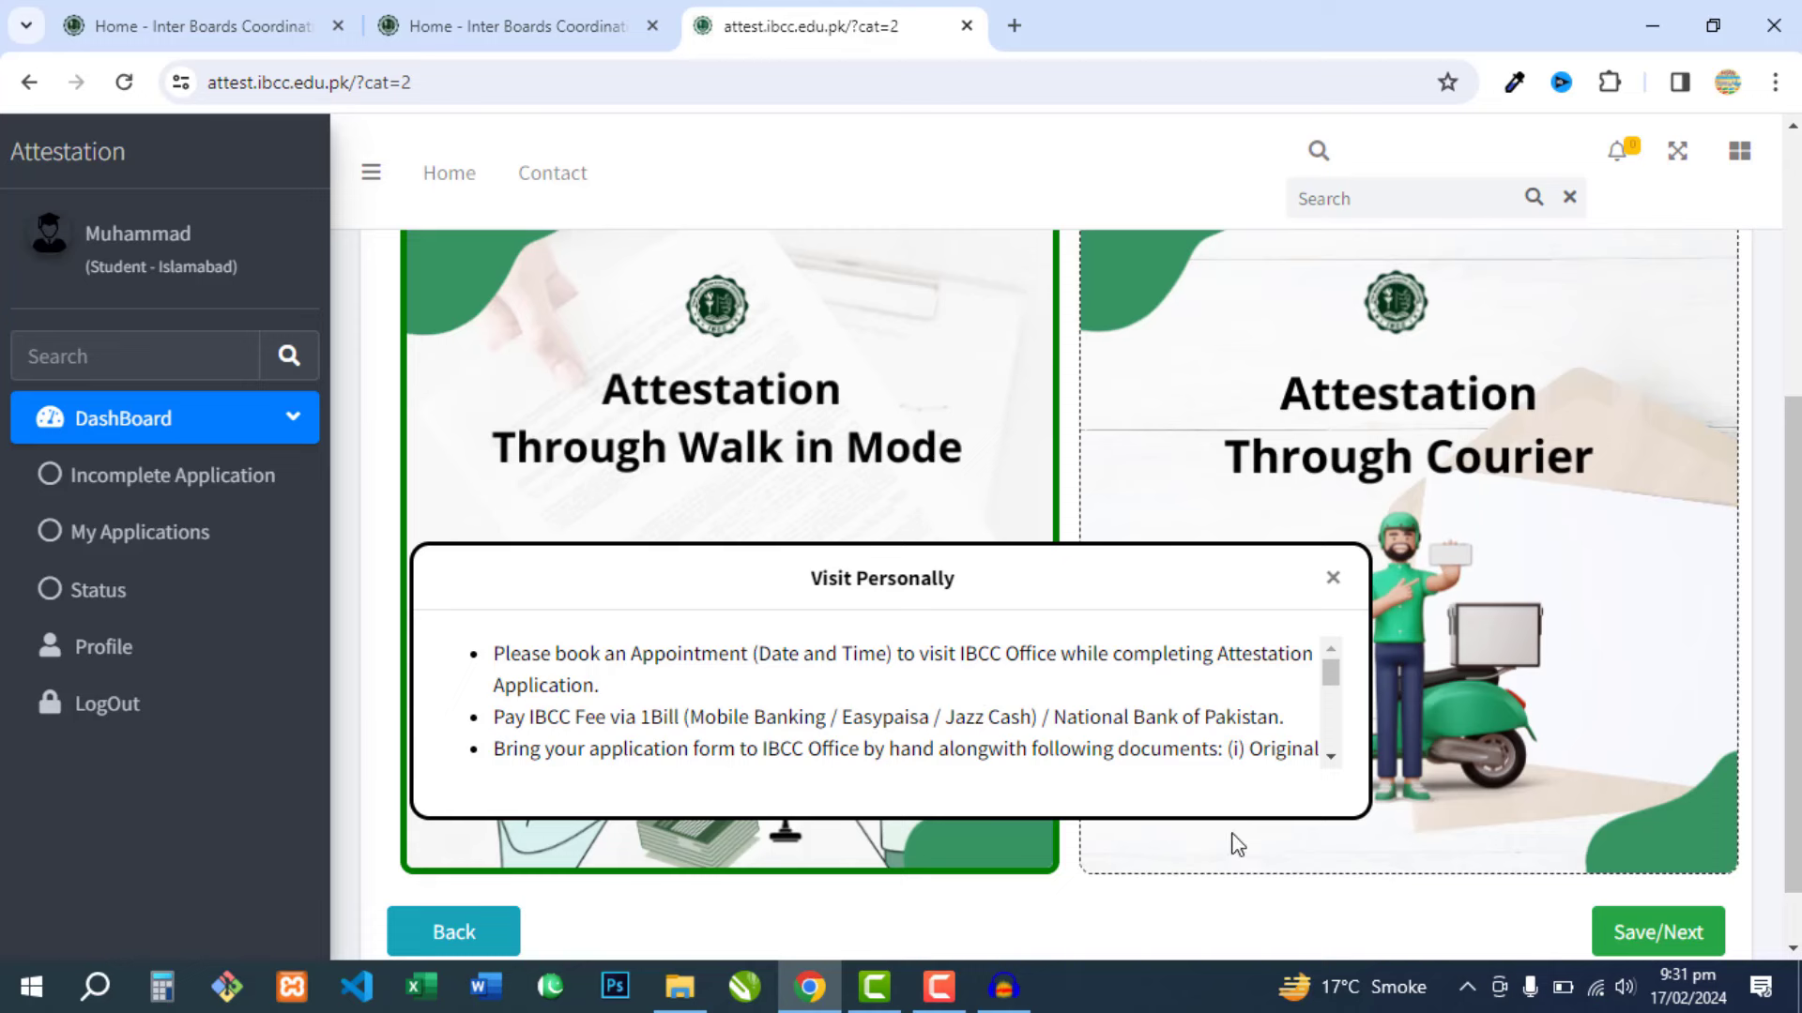
# - Read through the Visit Personally instructions and close the popup
pyautogui.click(1336, 711)
pyautogui.scroll(-2, 1335, 721)
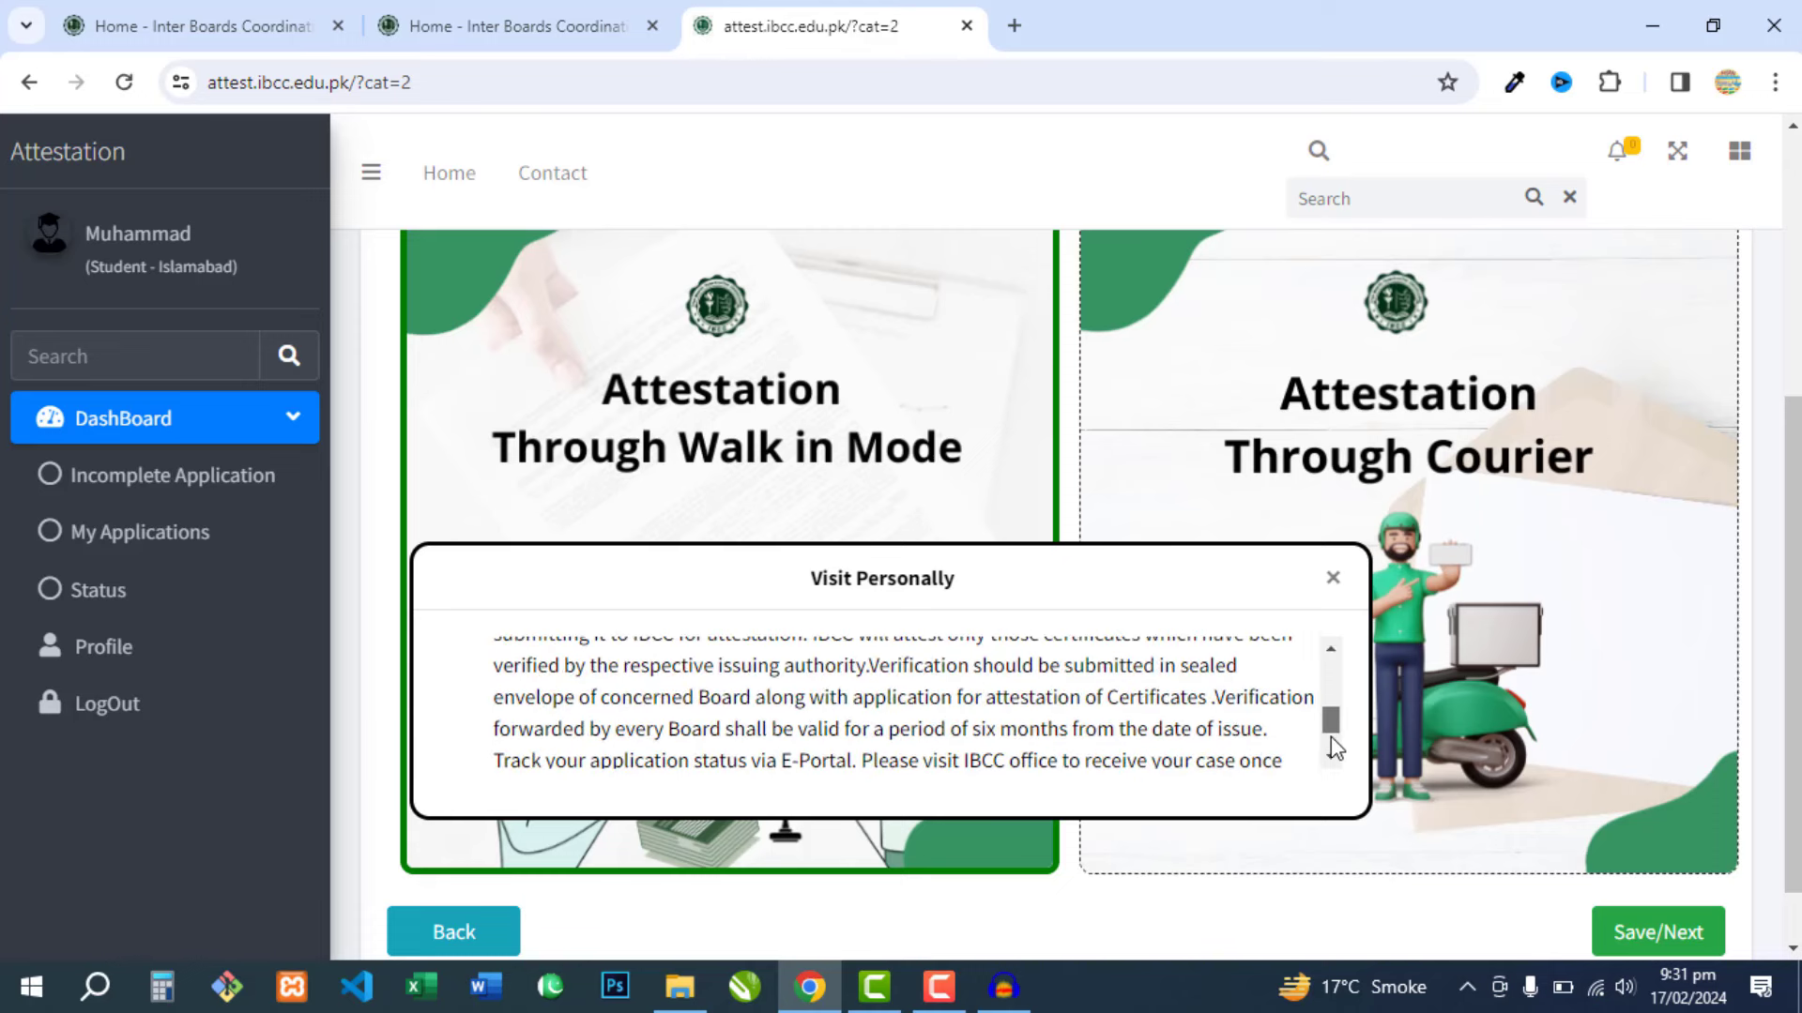
pyautogui.click(1334, 577)
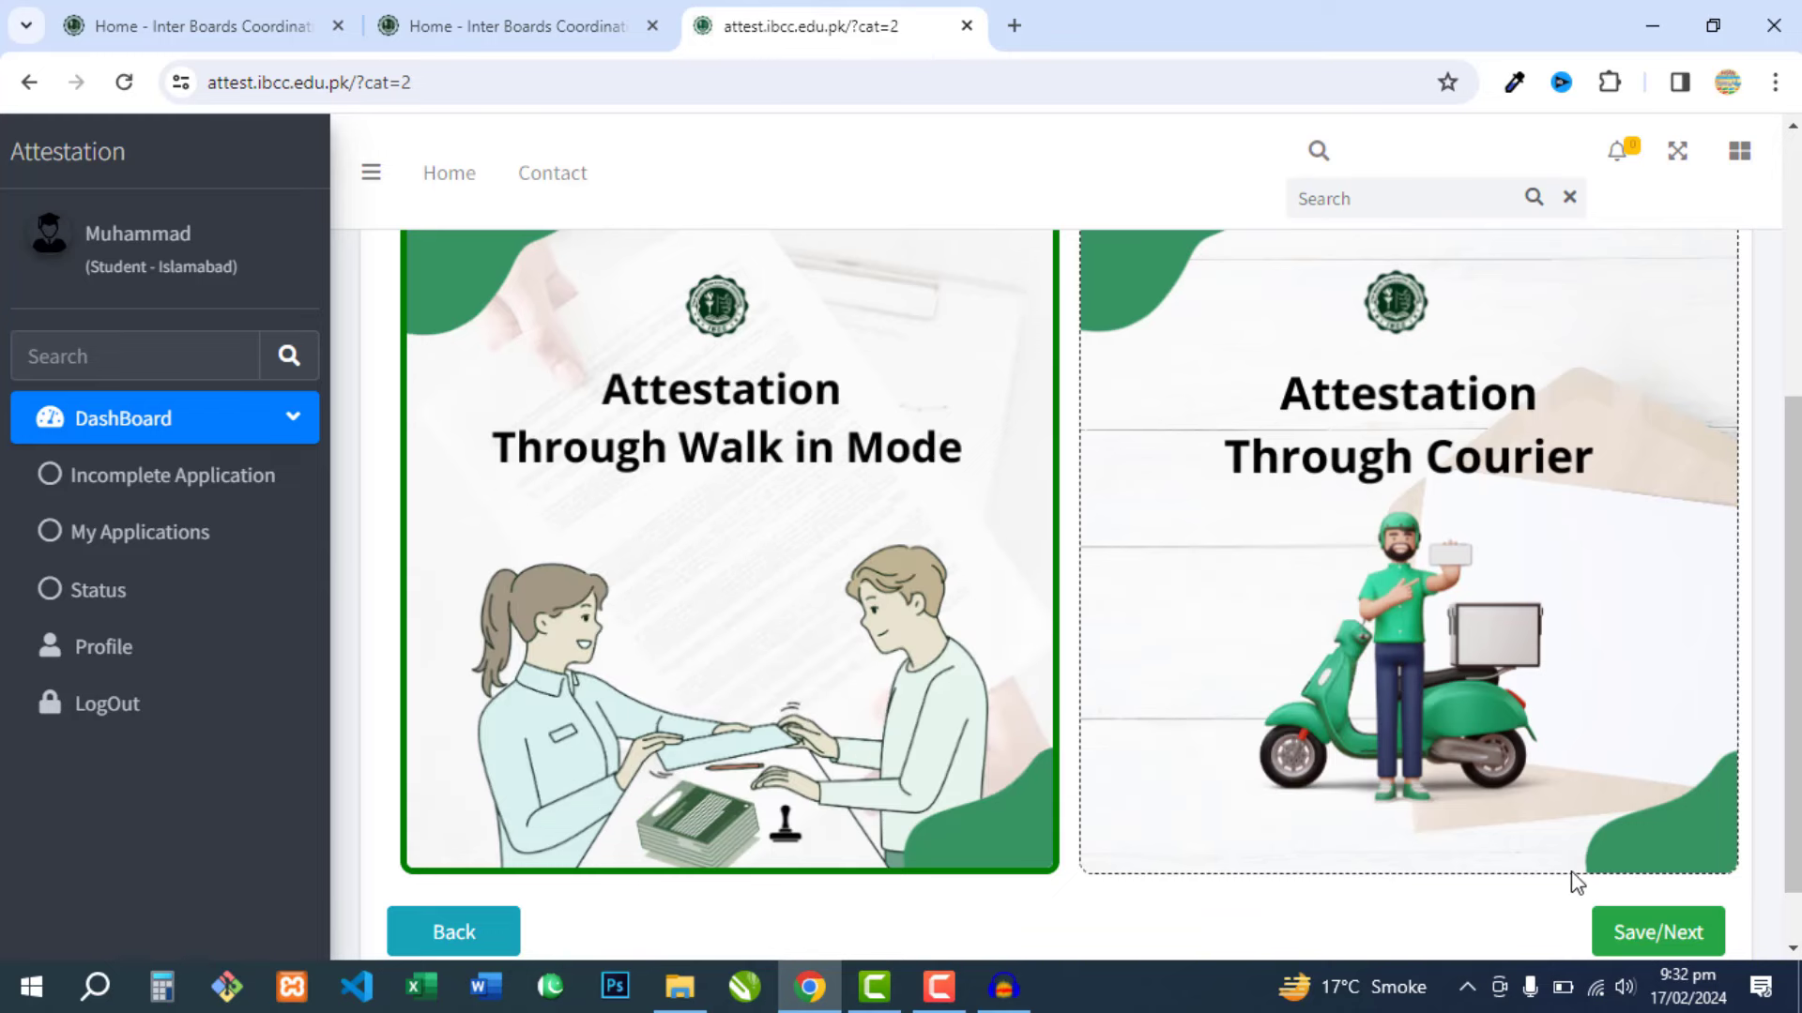
# - Advance to Document Selection and set the SSC Certificate/Sanad document type to Original
pyautogui.click(1618, 927)
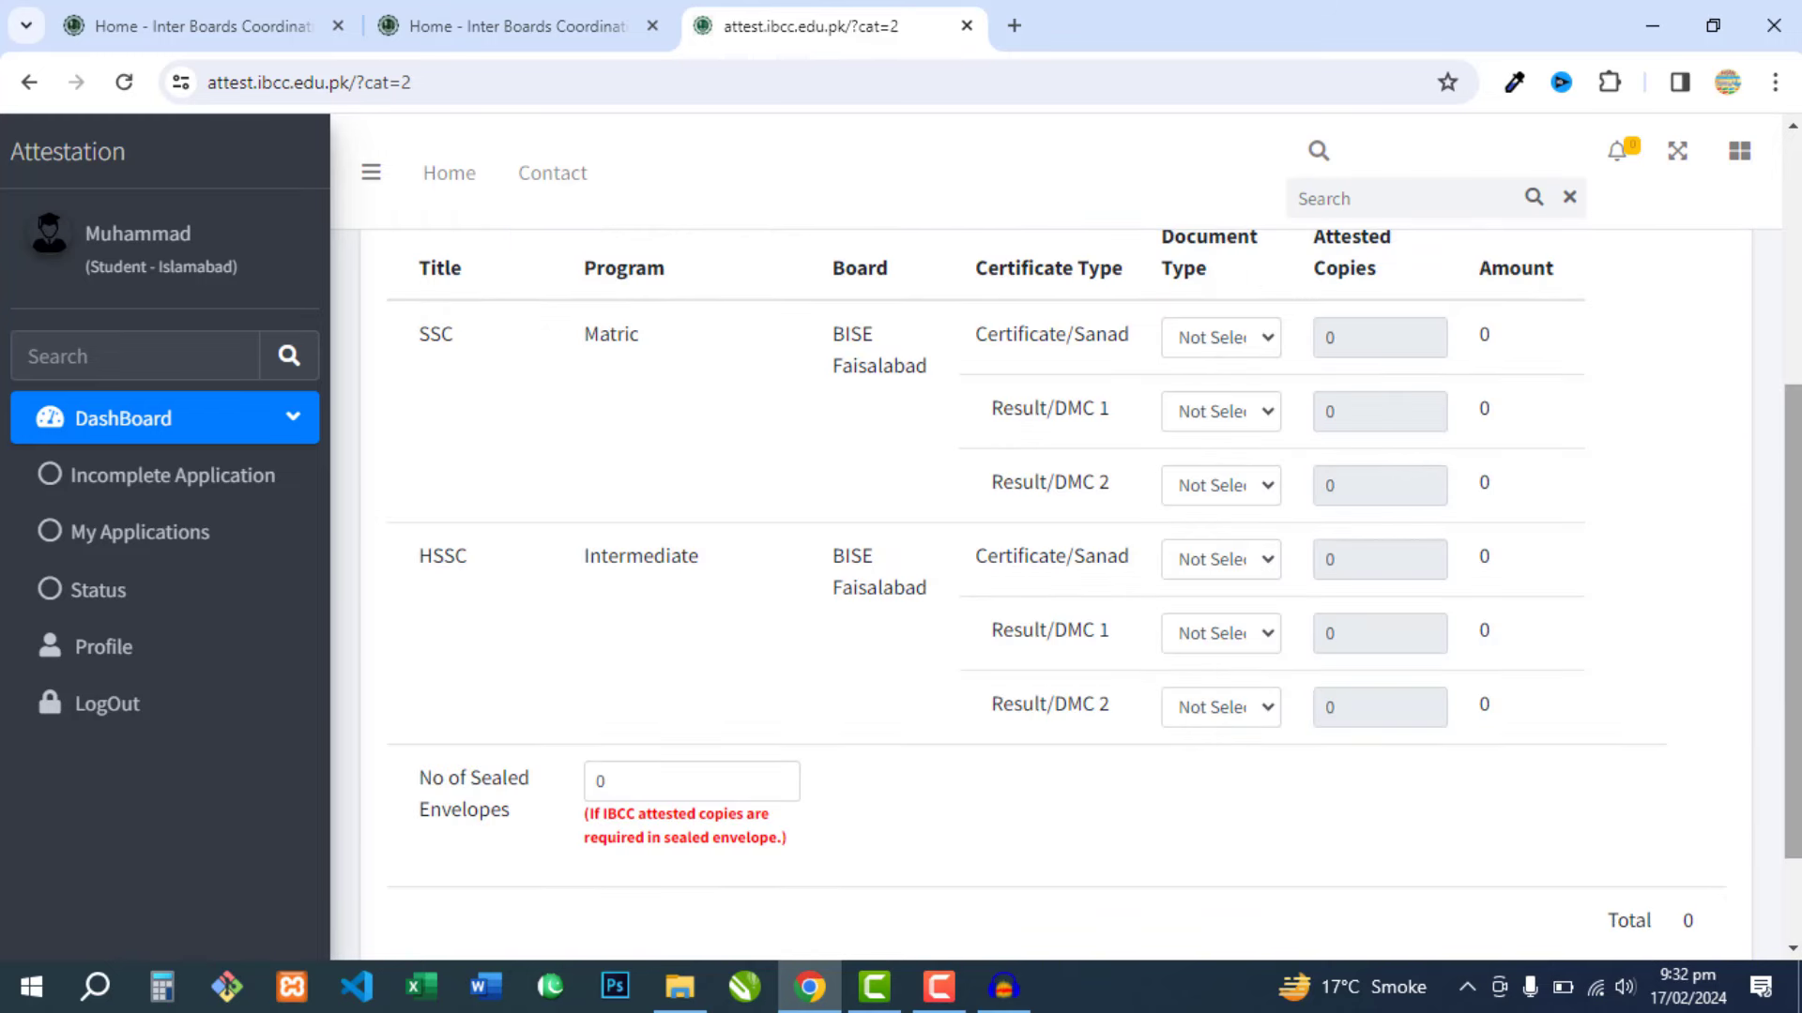
pyautogui.scroll(1, 750, 483)
pyautogui.scroll(3, 754, 484)
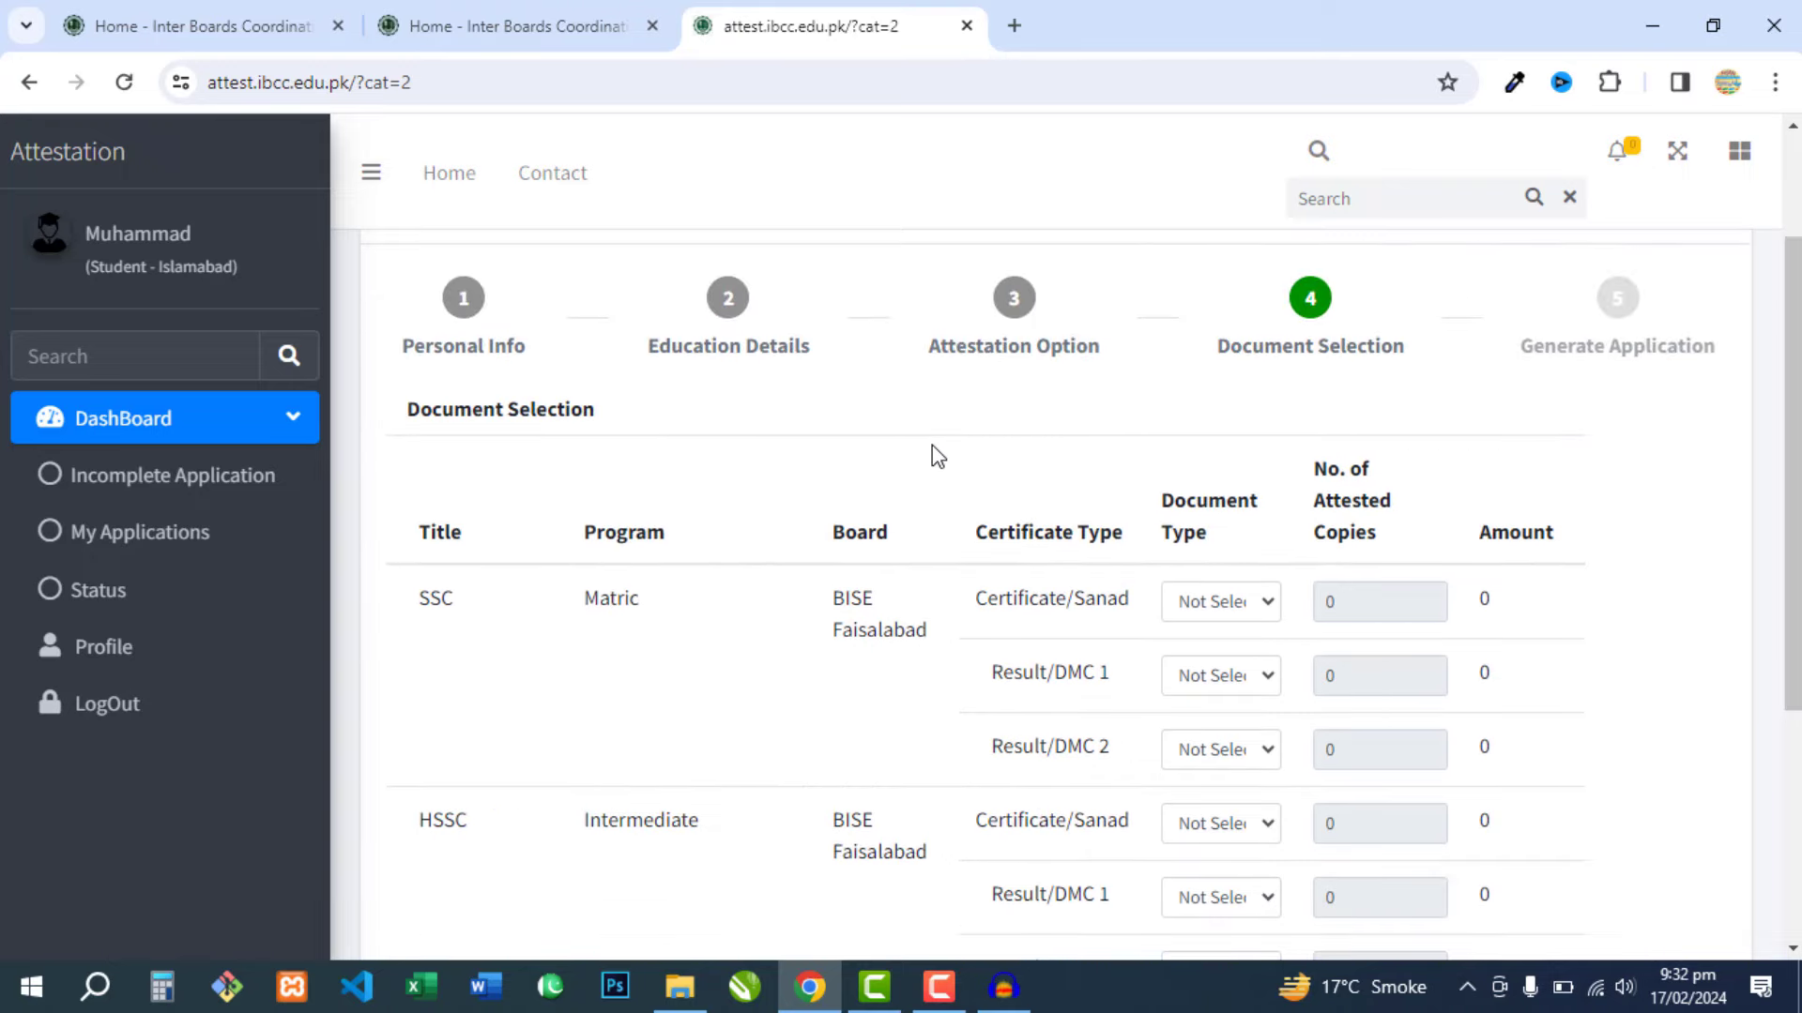
pyautogui.moveTo(1792, 340); pyautogui.dragTo(1792, 427)
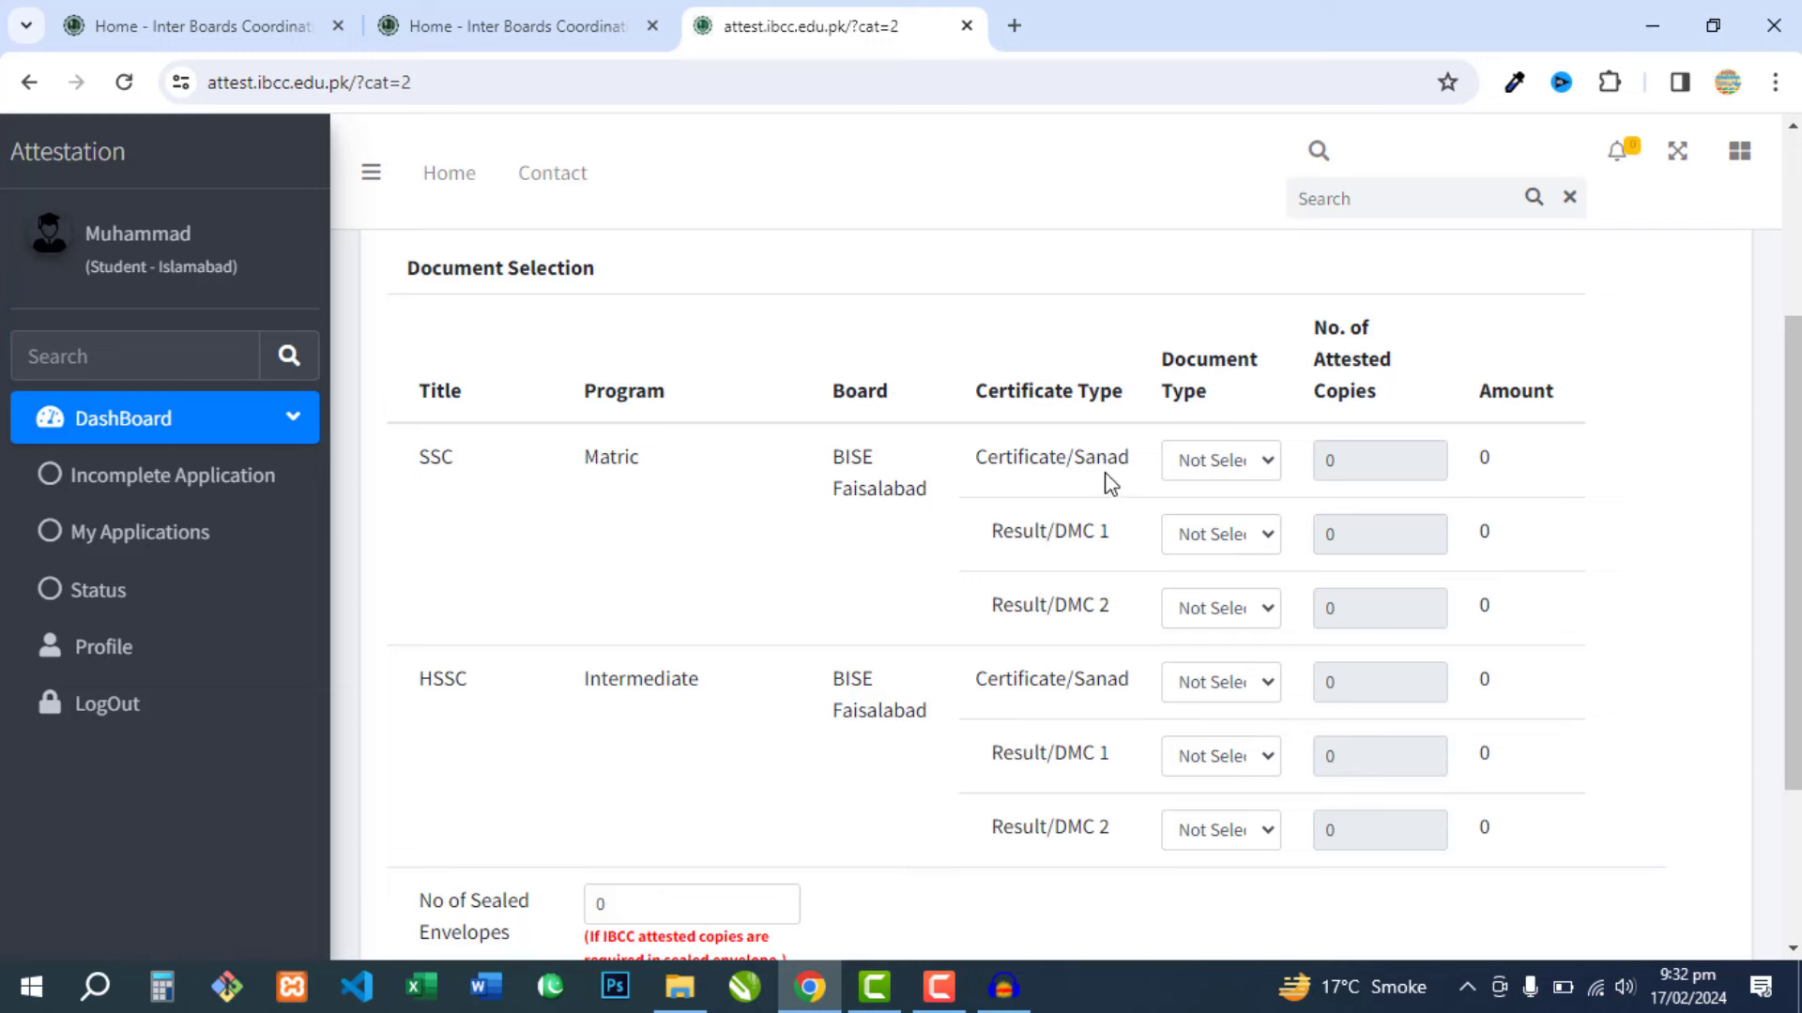
pyautogui.click(1214, 470)
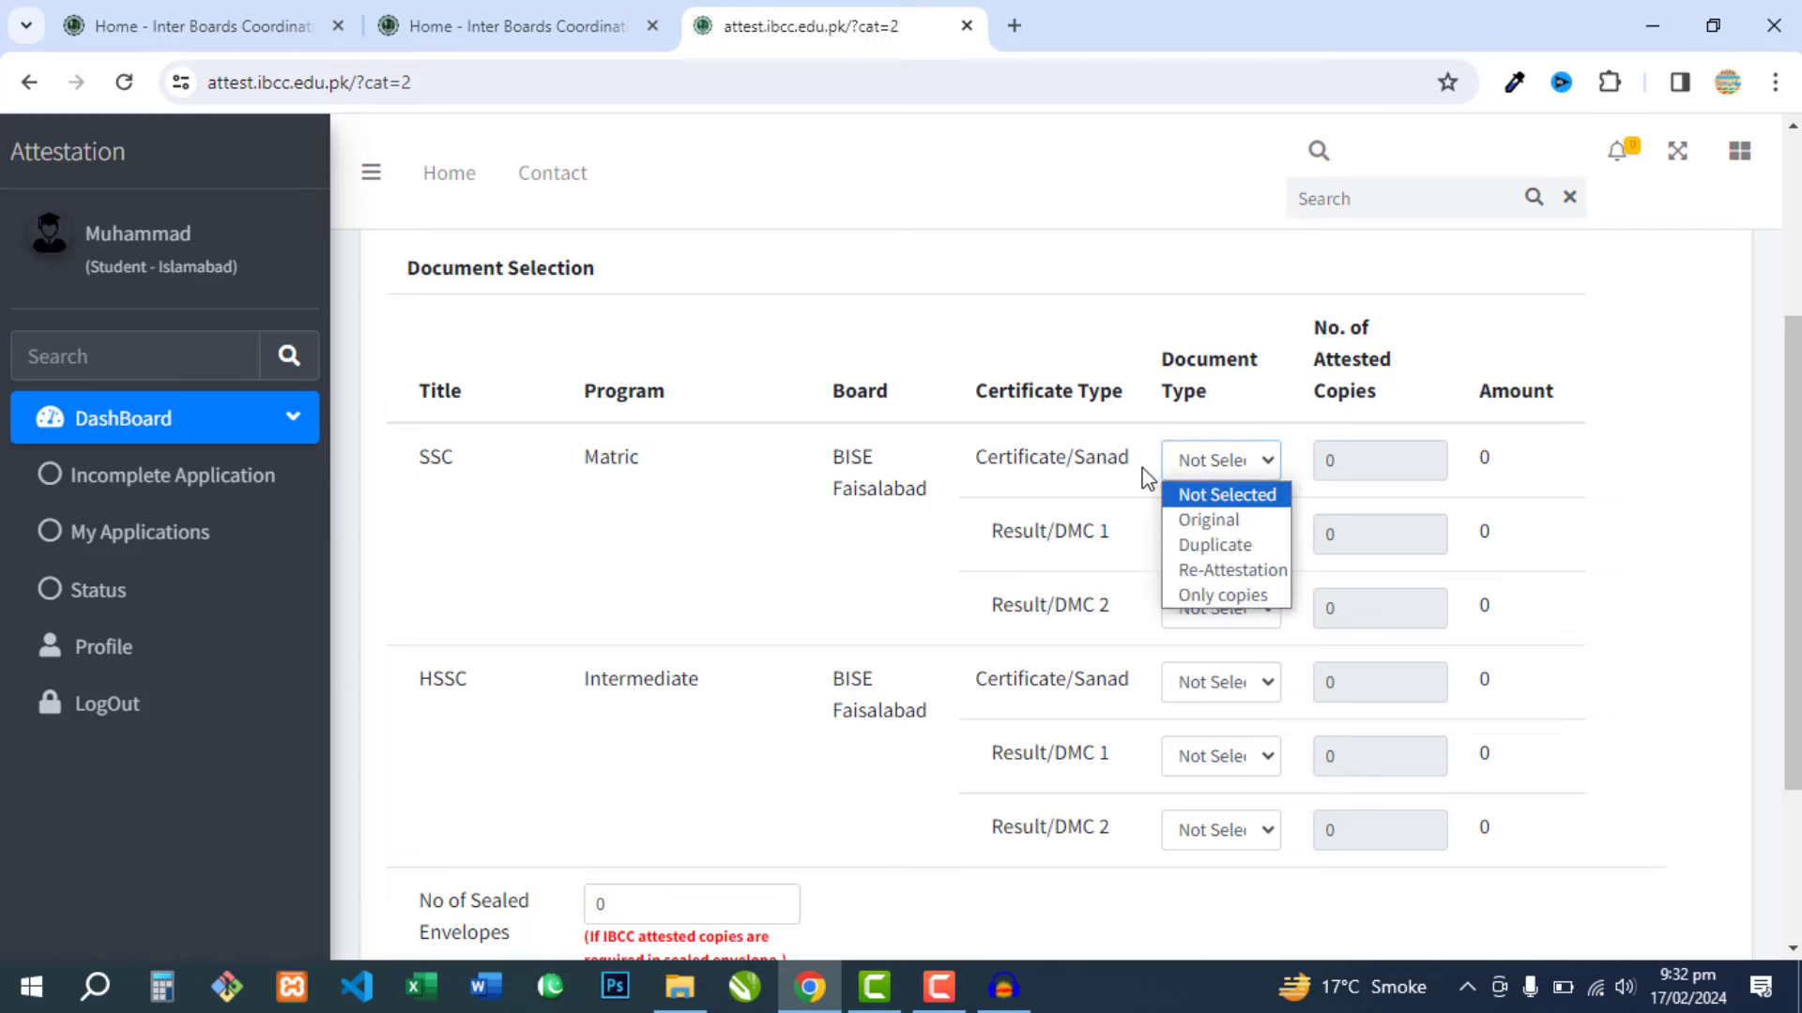
pyautogui.click(1220, 518)
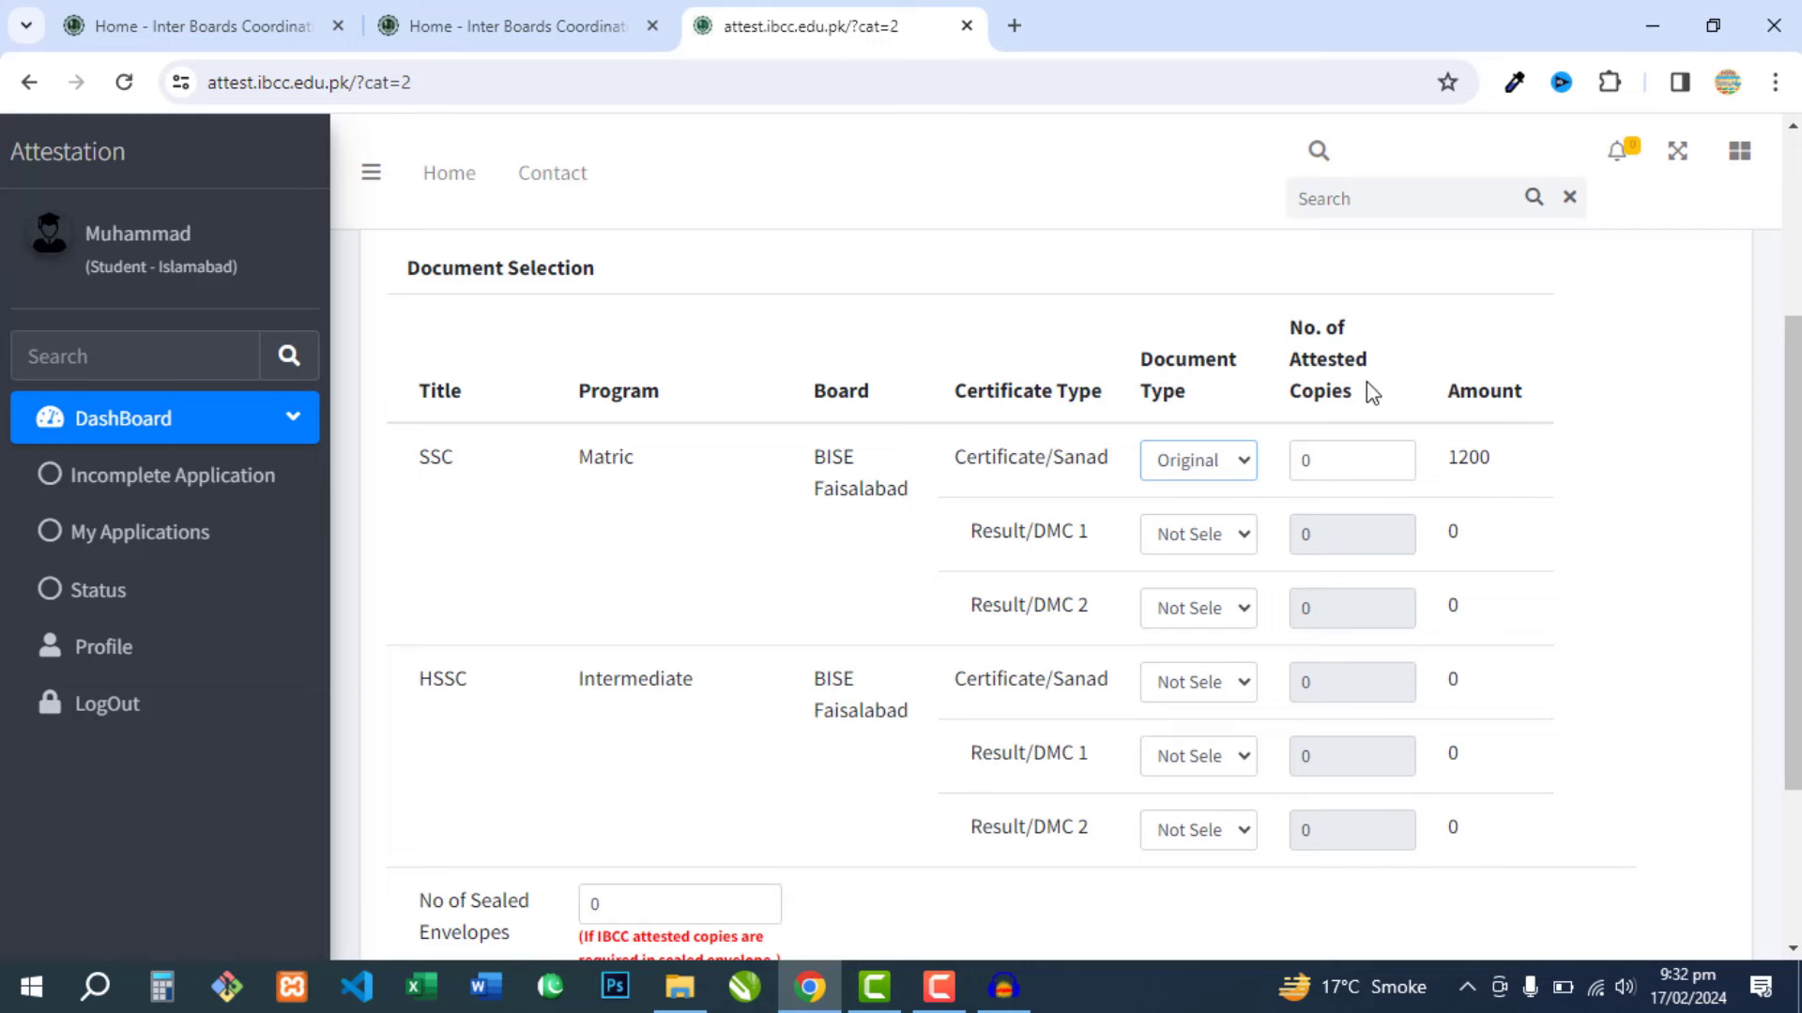
# - Set the SSC Certificate/Sanad extra copies to 0, keeping the amount at 1200
pyautogui.click(1314, 461)
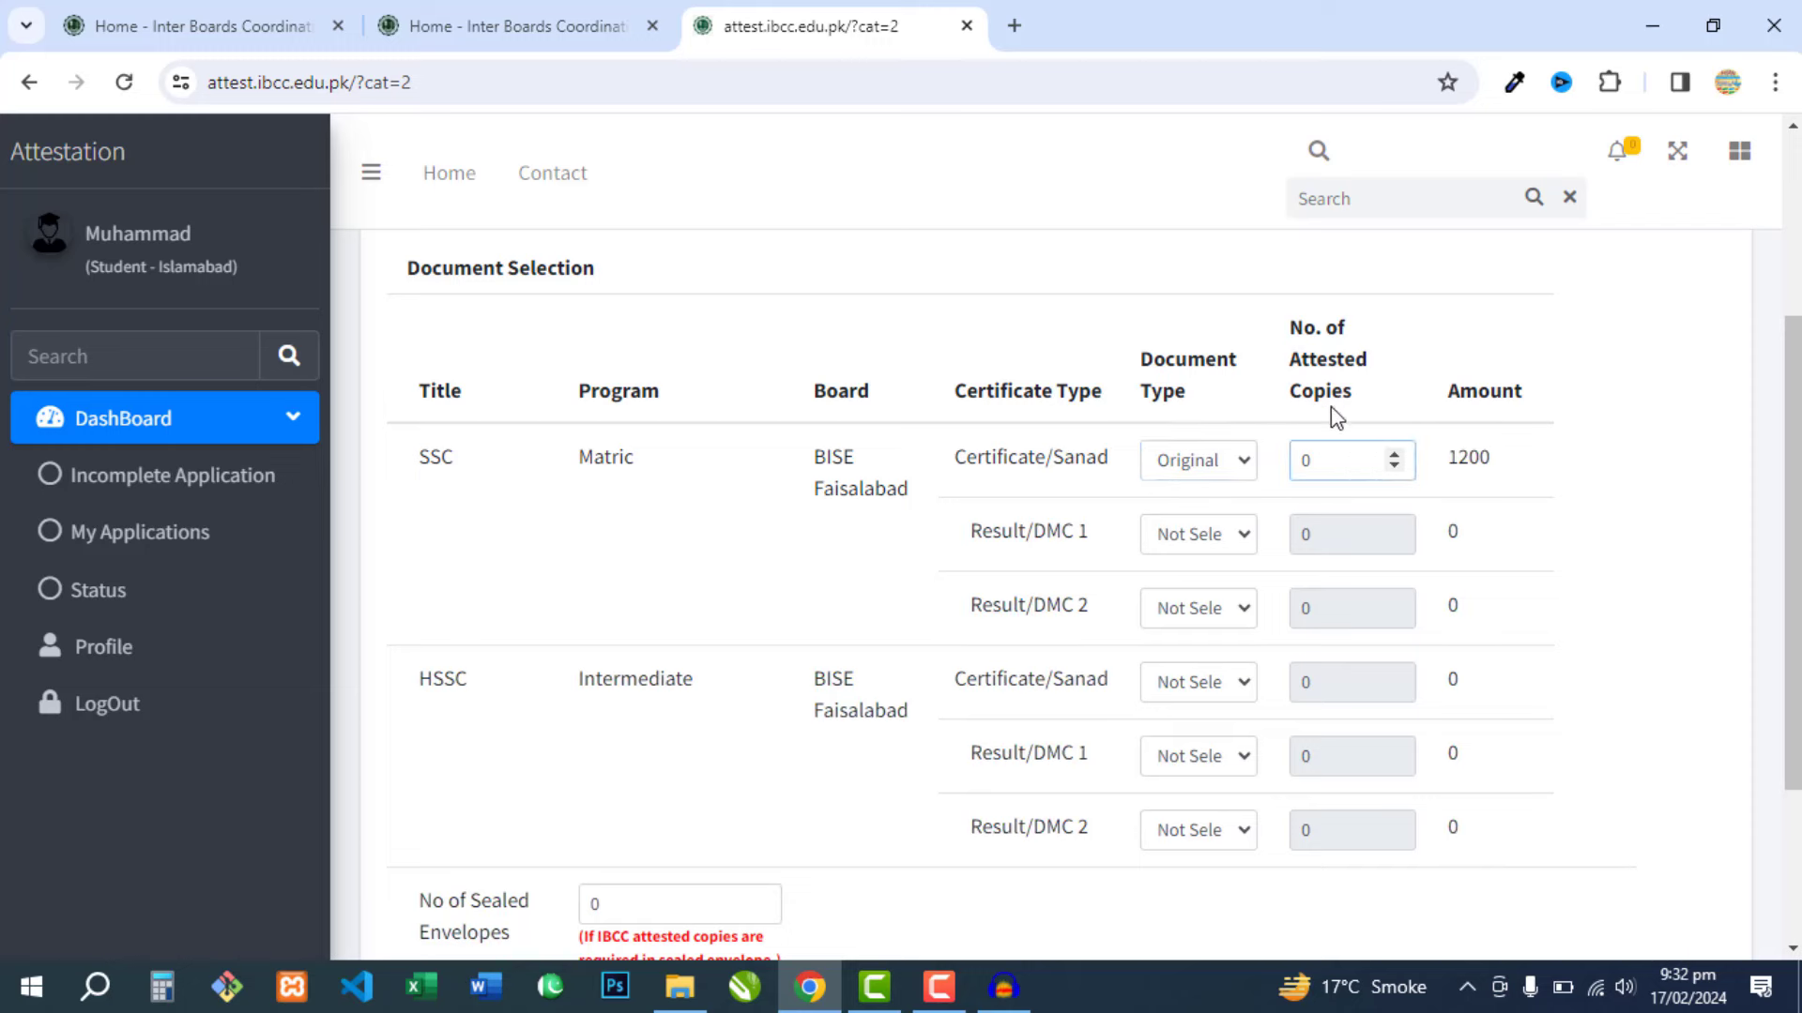
pyautogui.doubleClick(1323, 480)
pyautogui.write('1')
pyautogui.click(1315, 487)
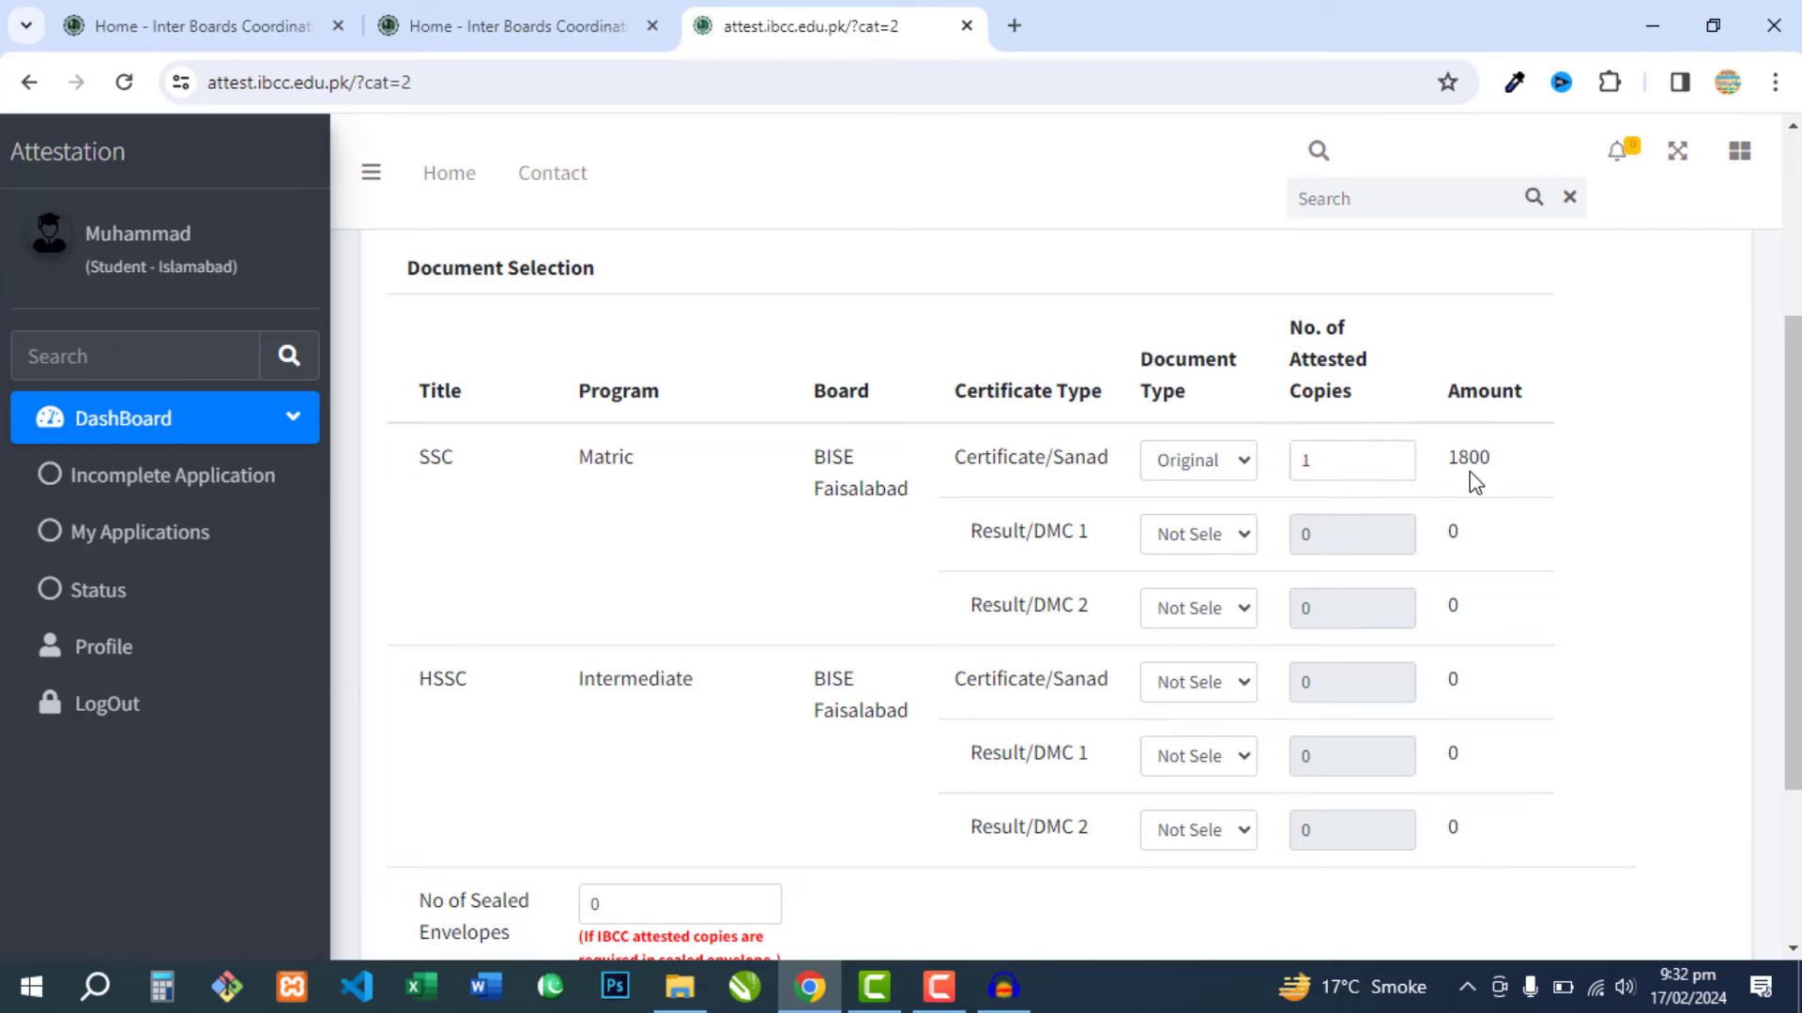
pyautogui.doubleClick(1309, 460)
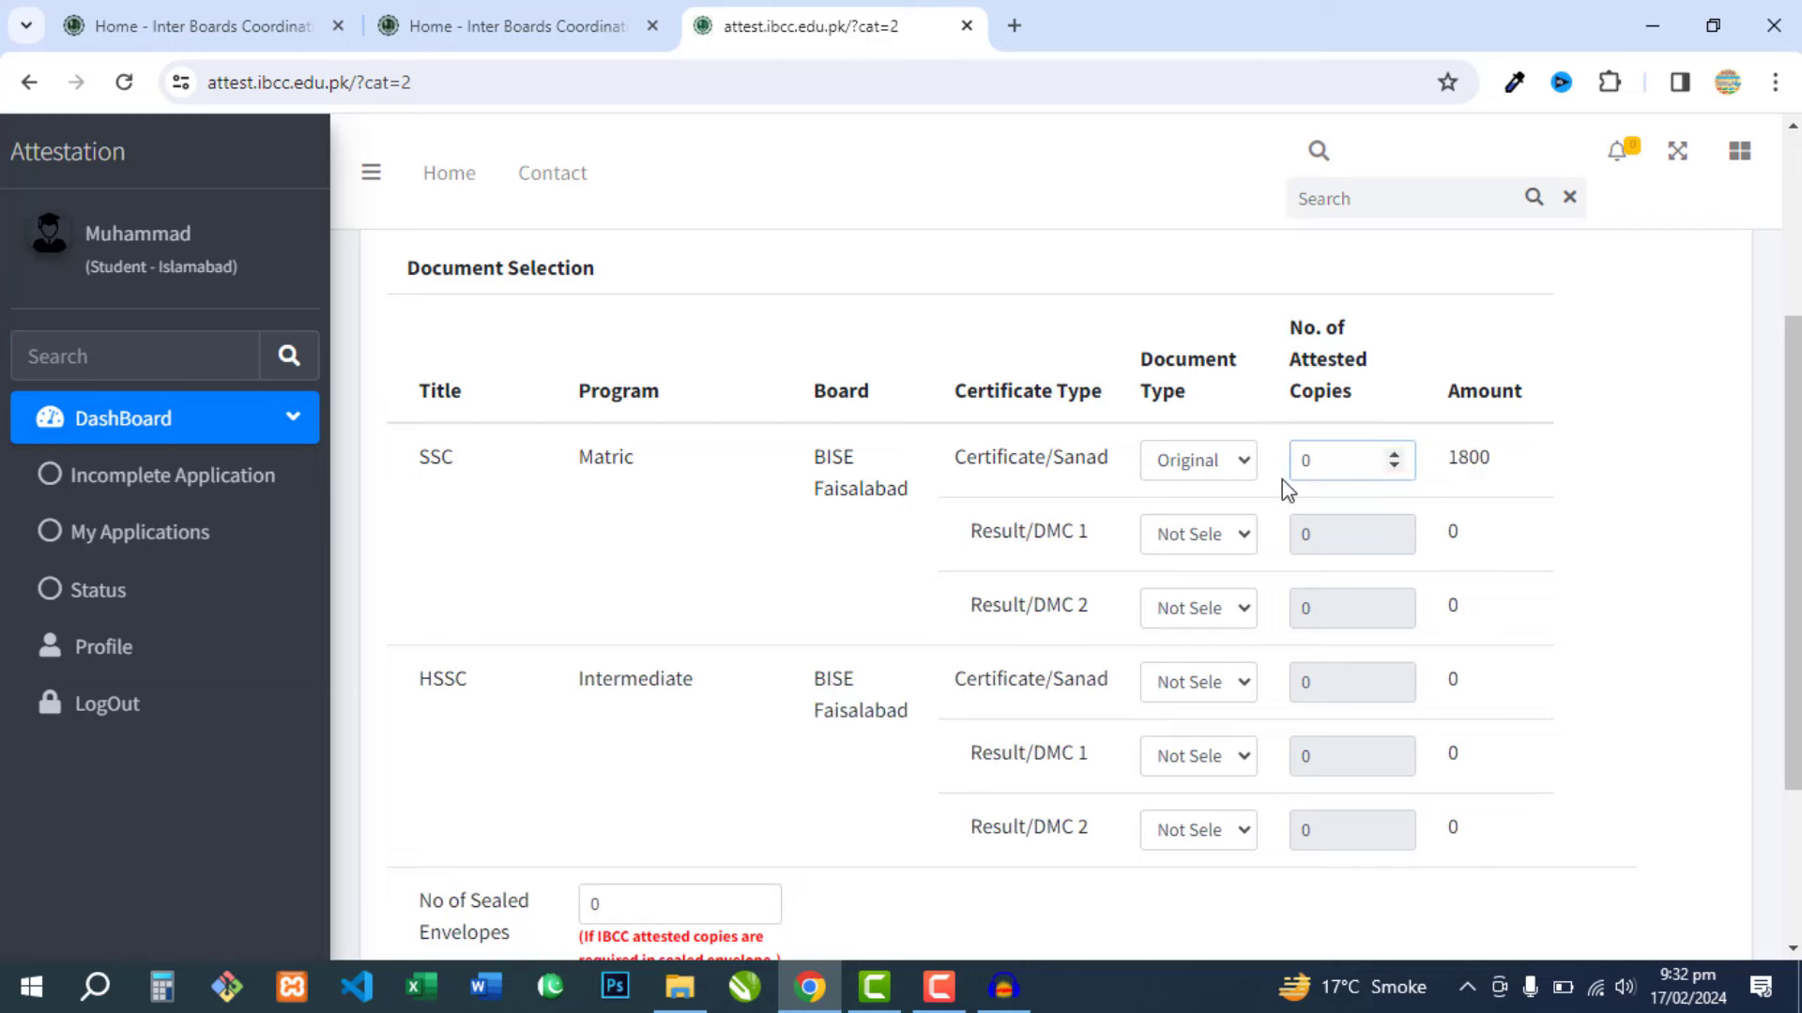
pyautogui.write('0')
pyautogui.click(1286, 486)
pyautogui.click(1194, 612)
pyautogui.click(1201, 664)
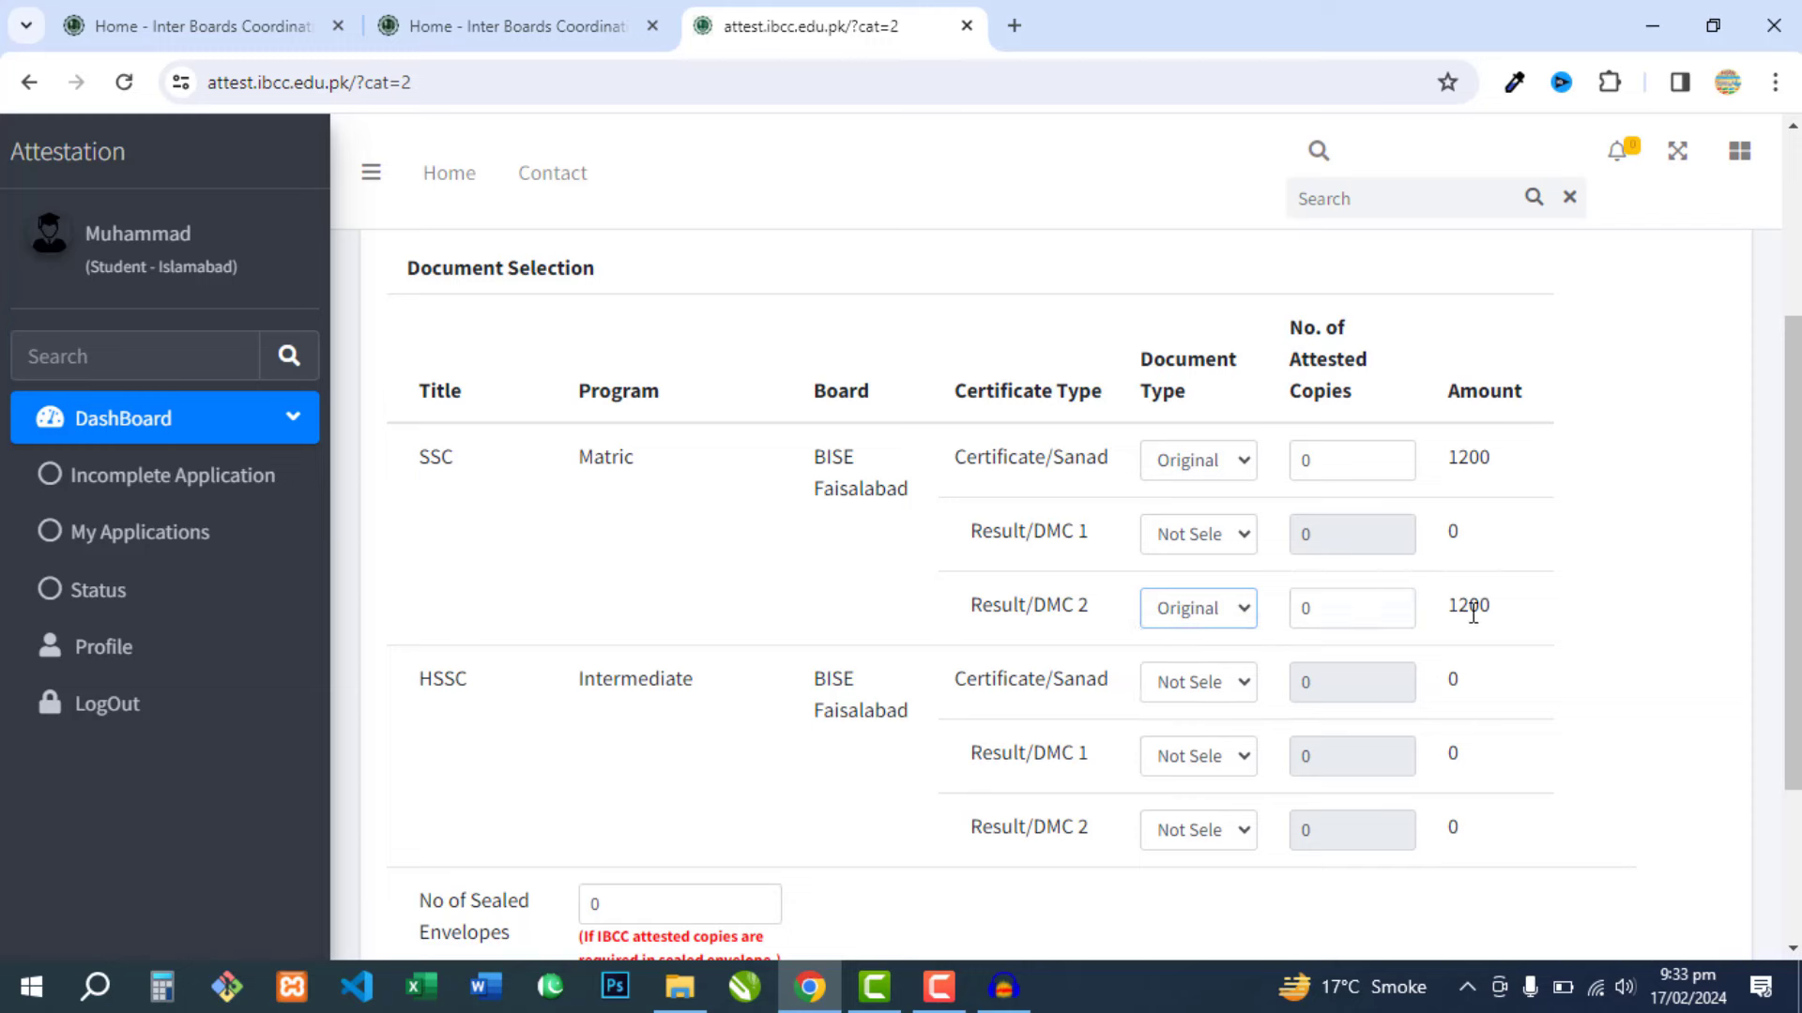
pyautogui.click(1231, 610)
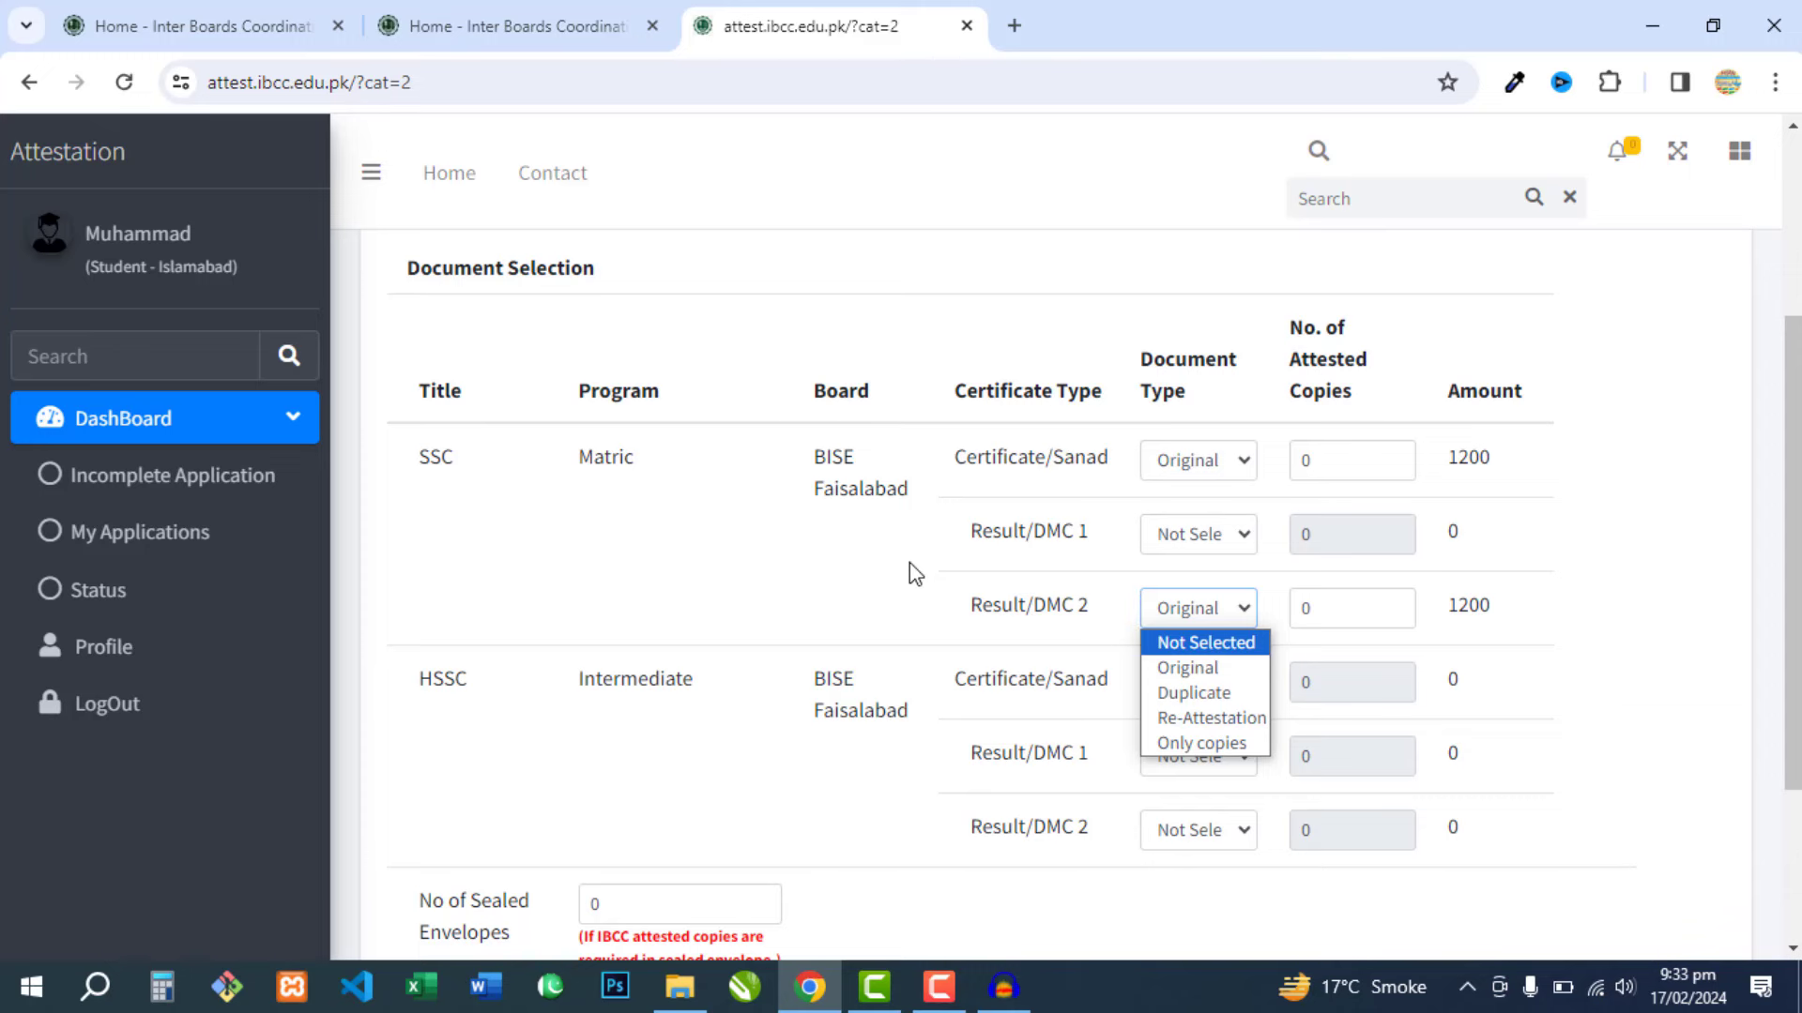
pyautogui.click(1205, 646)
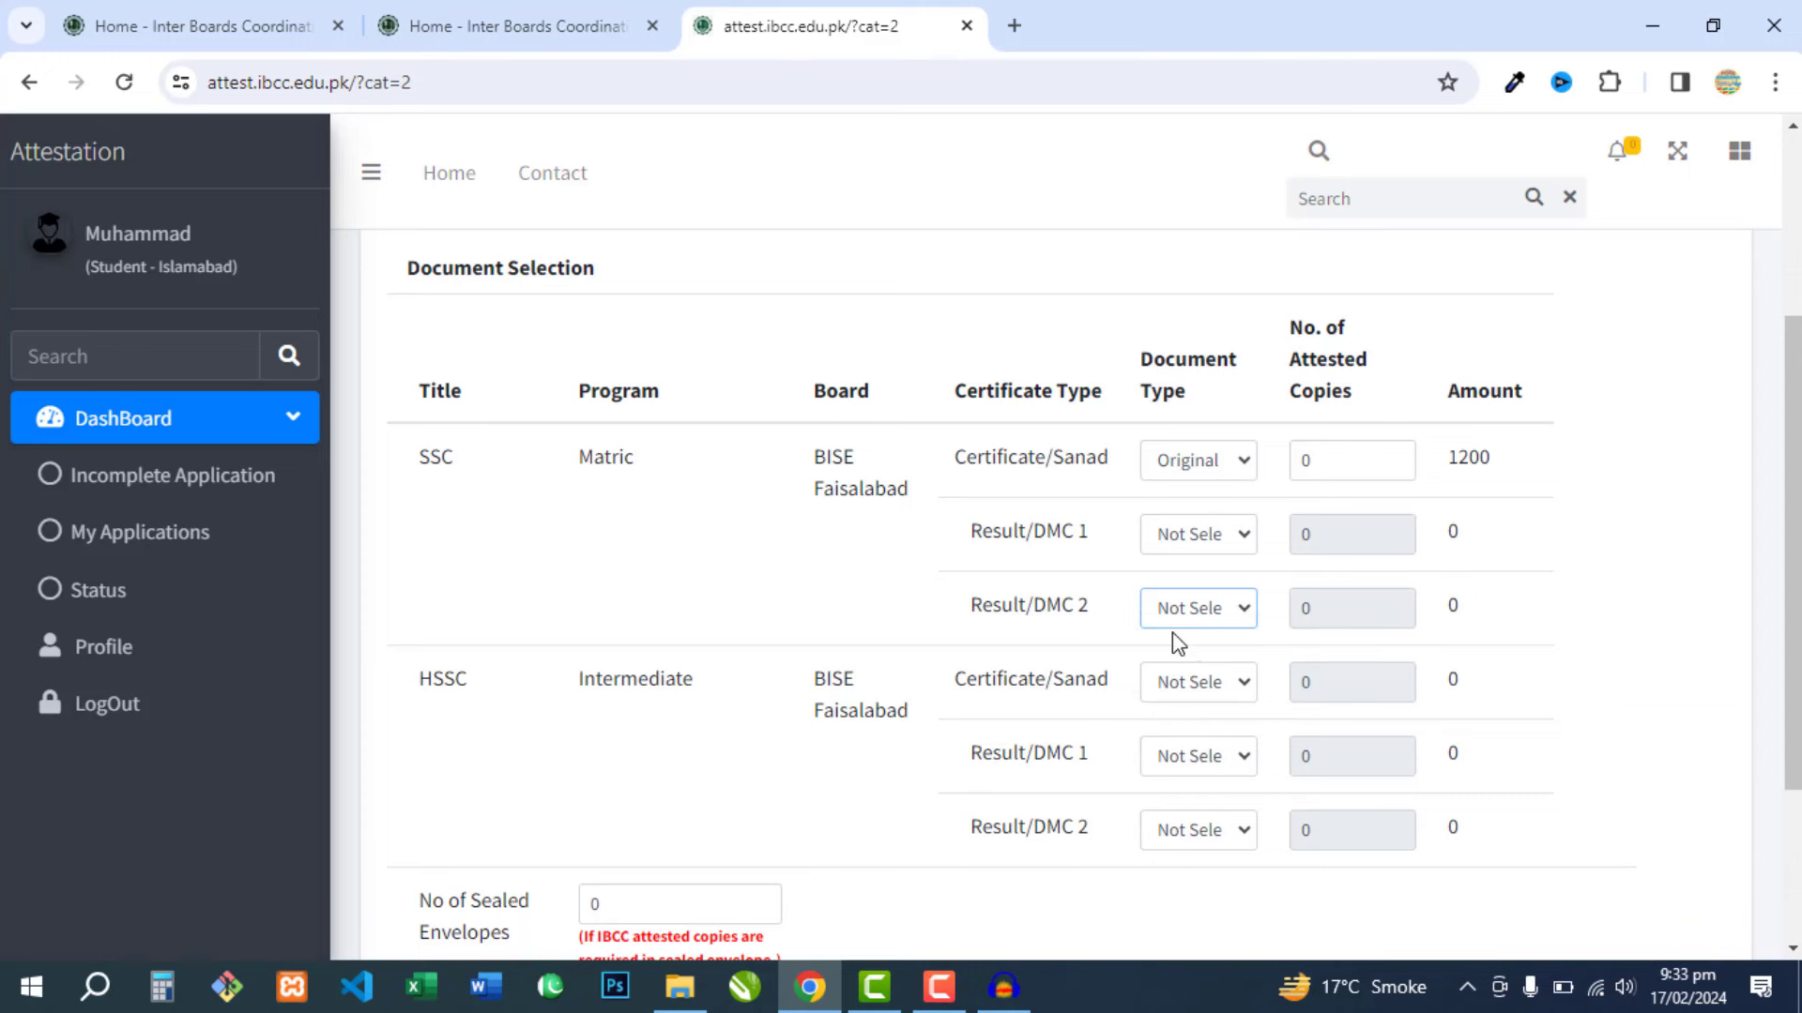
pyautogui.scroll(-3, 938, 576)
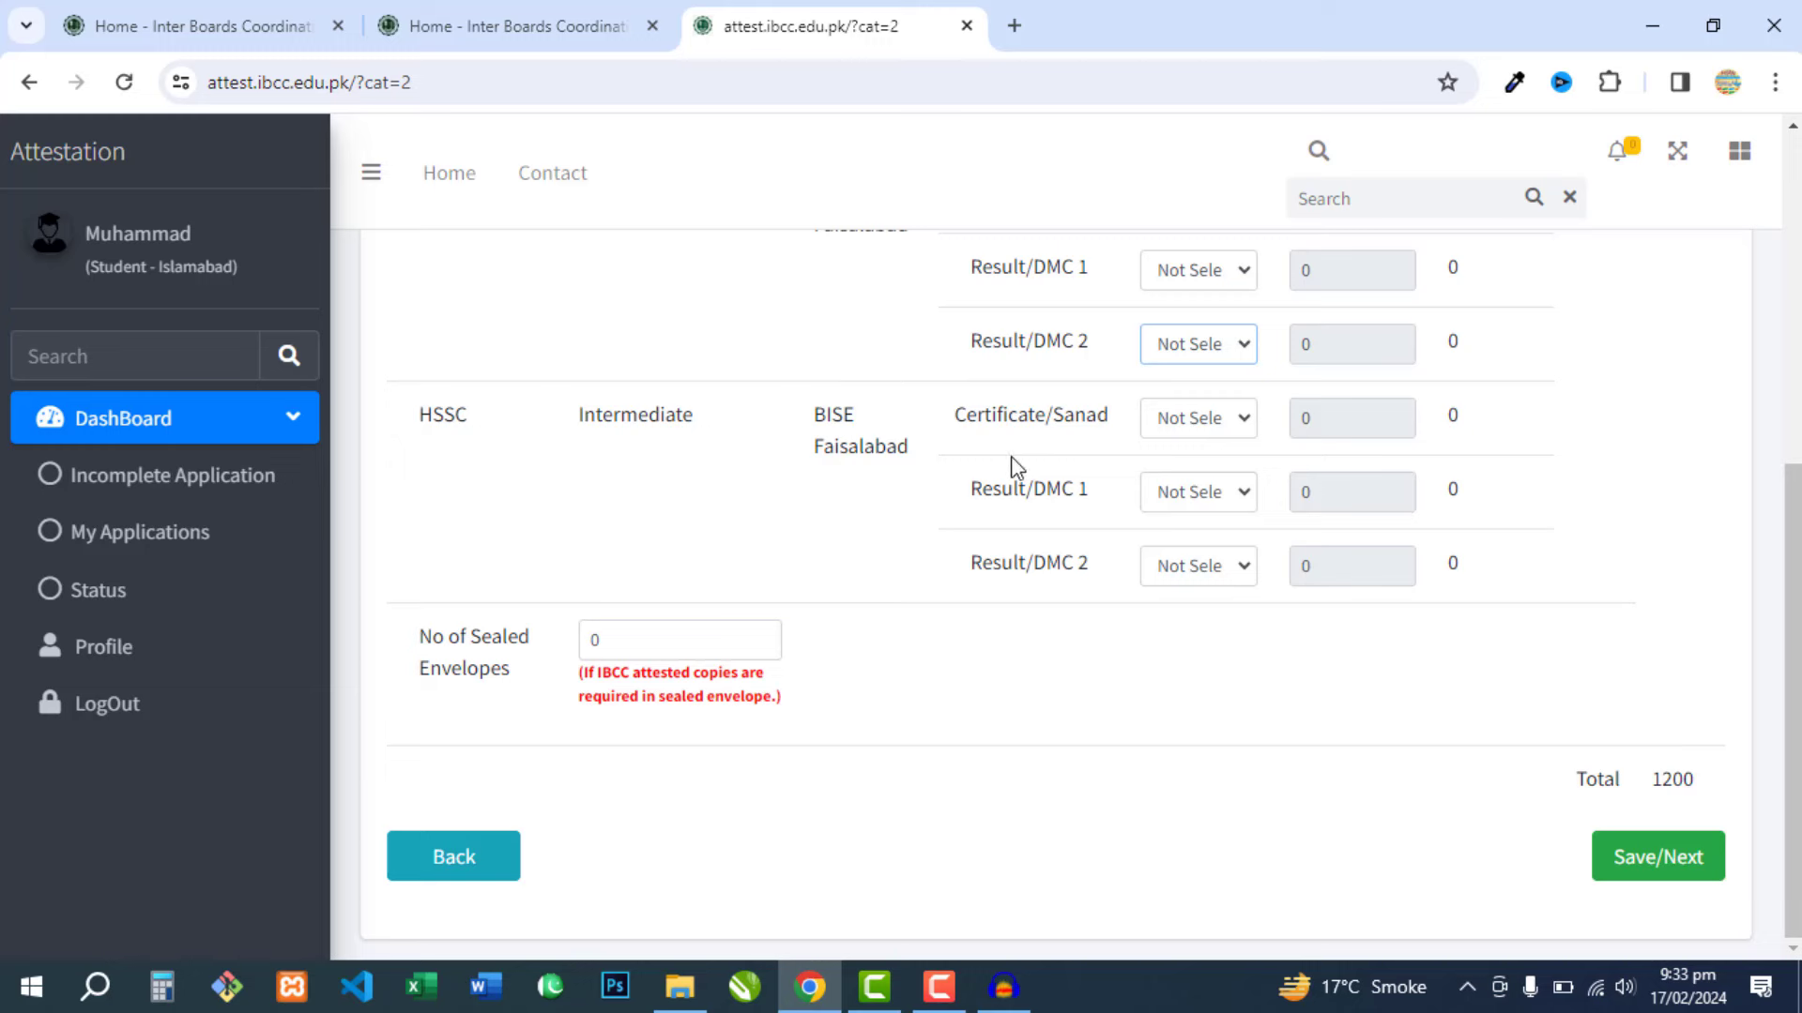
# - Mark HSSC Certificate/Sanad as Original and leave HSSC Result/DMC 2 as Not Selected
pyautogui.click(1211, 424)
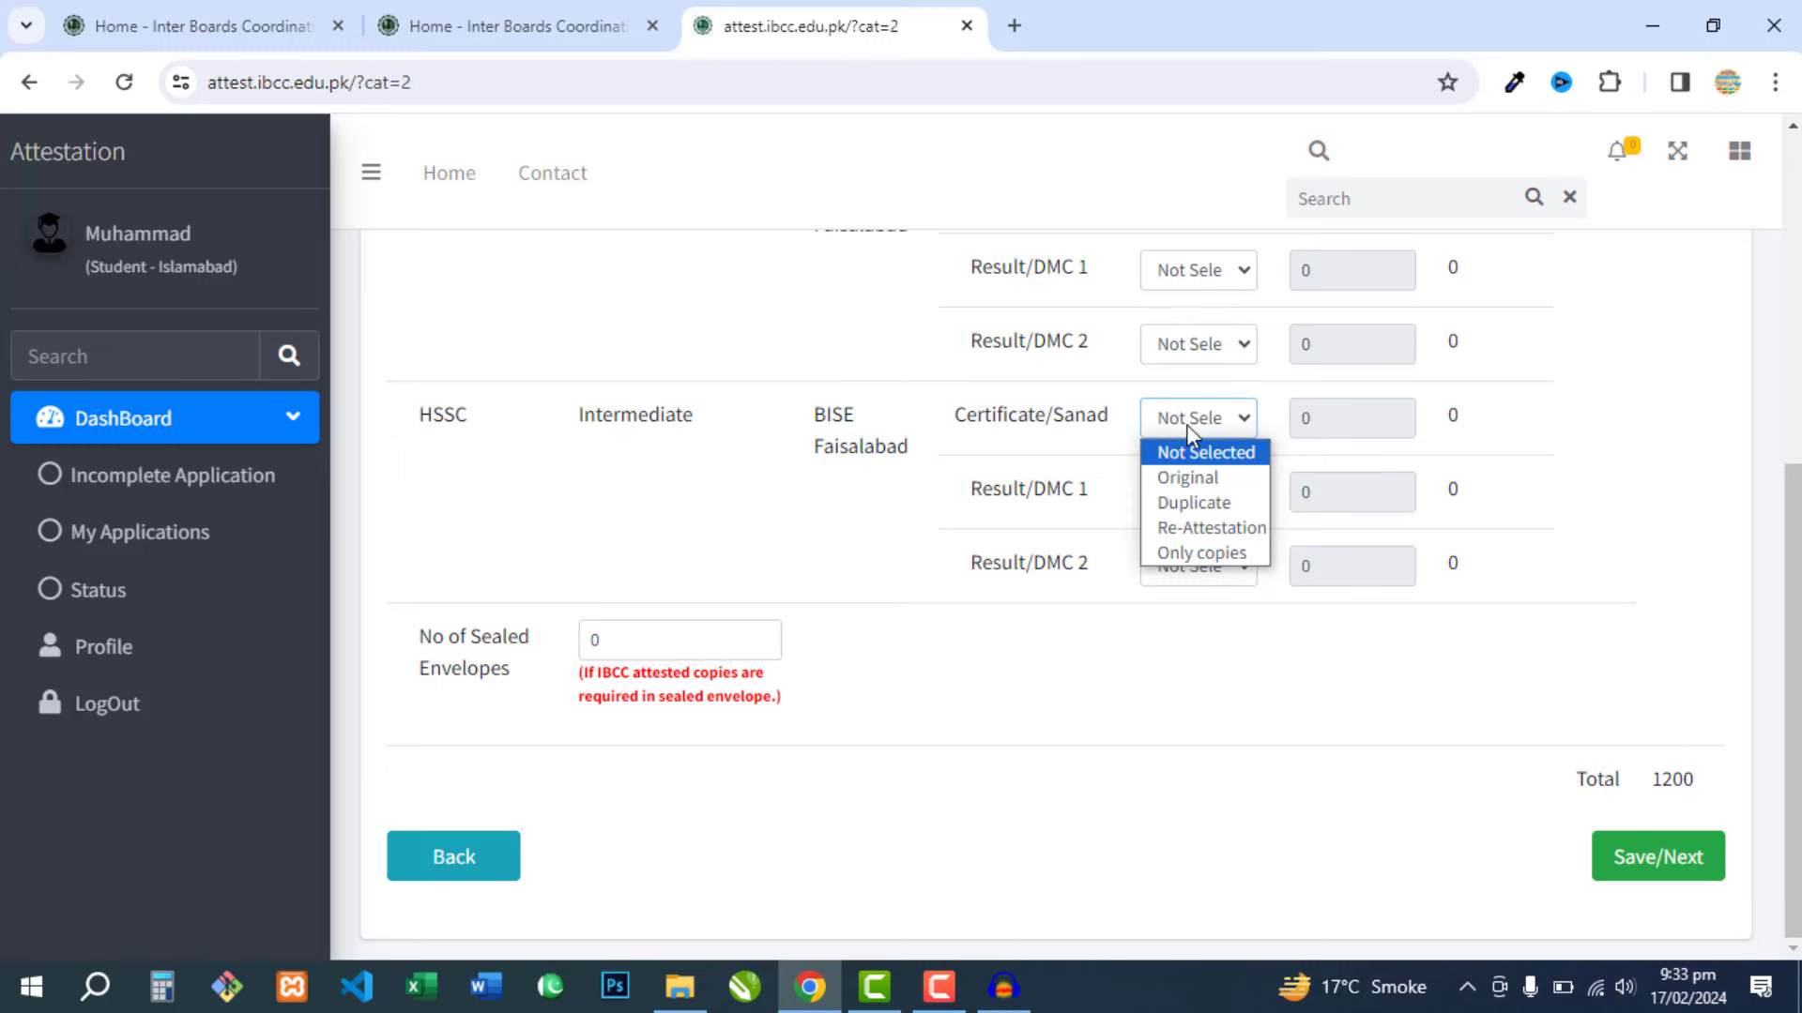
pyautogui.click(1191, 478)
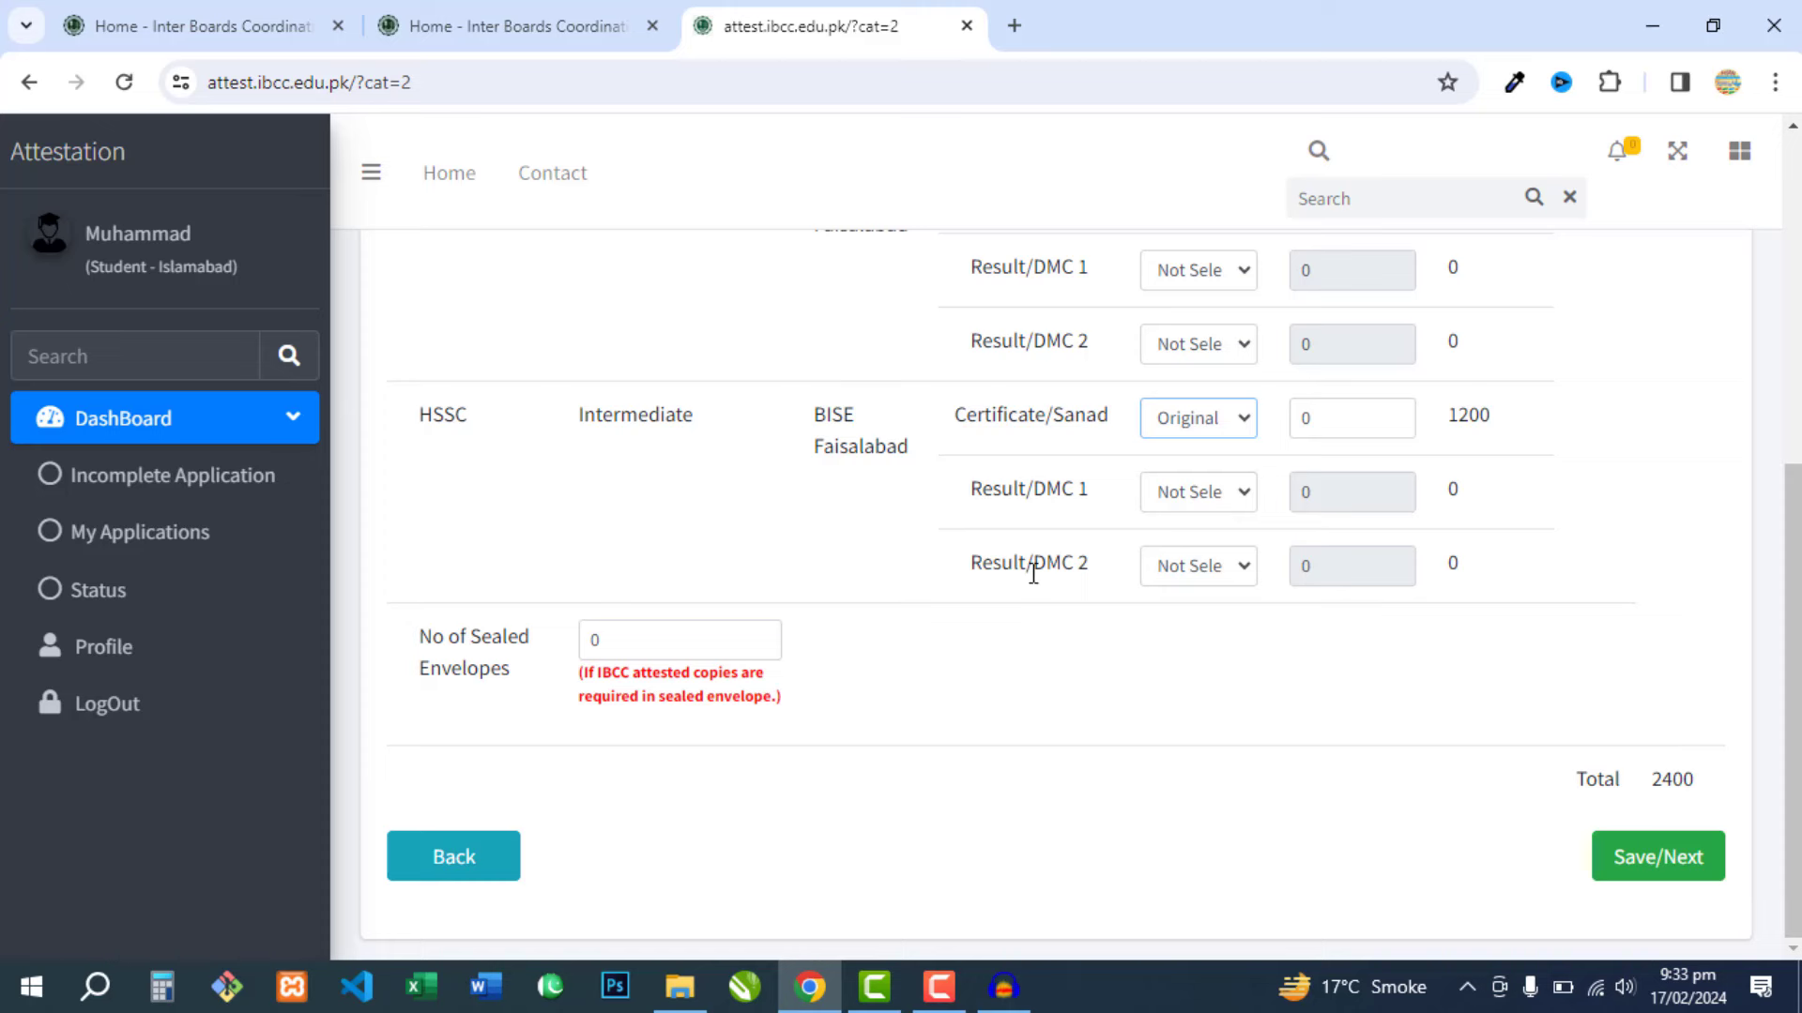
pyautogui.click(1215, 567)
pyautogui.click(1163, 577)
pyautogui.scroll(3, 1162, 576)
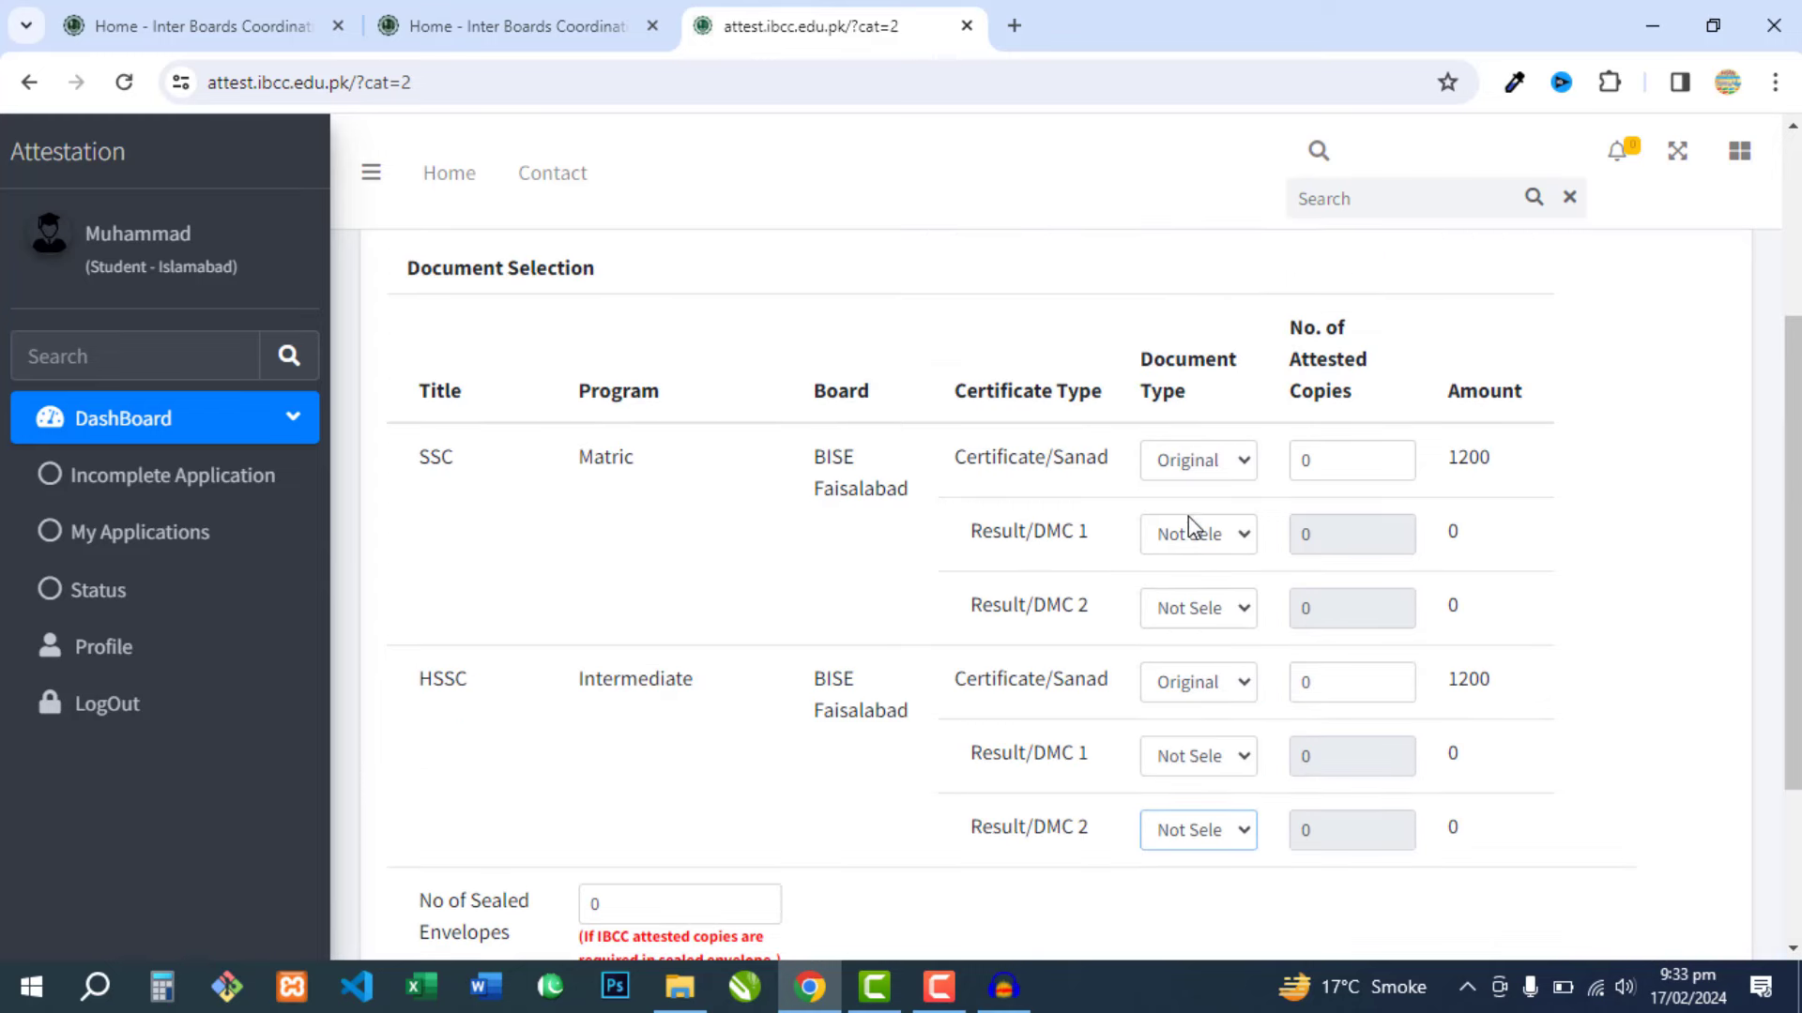
pyautogui.scroll(-3, 1187, 512)
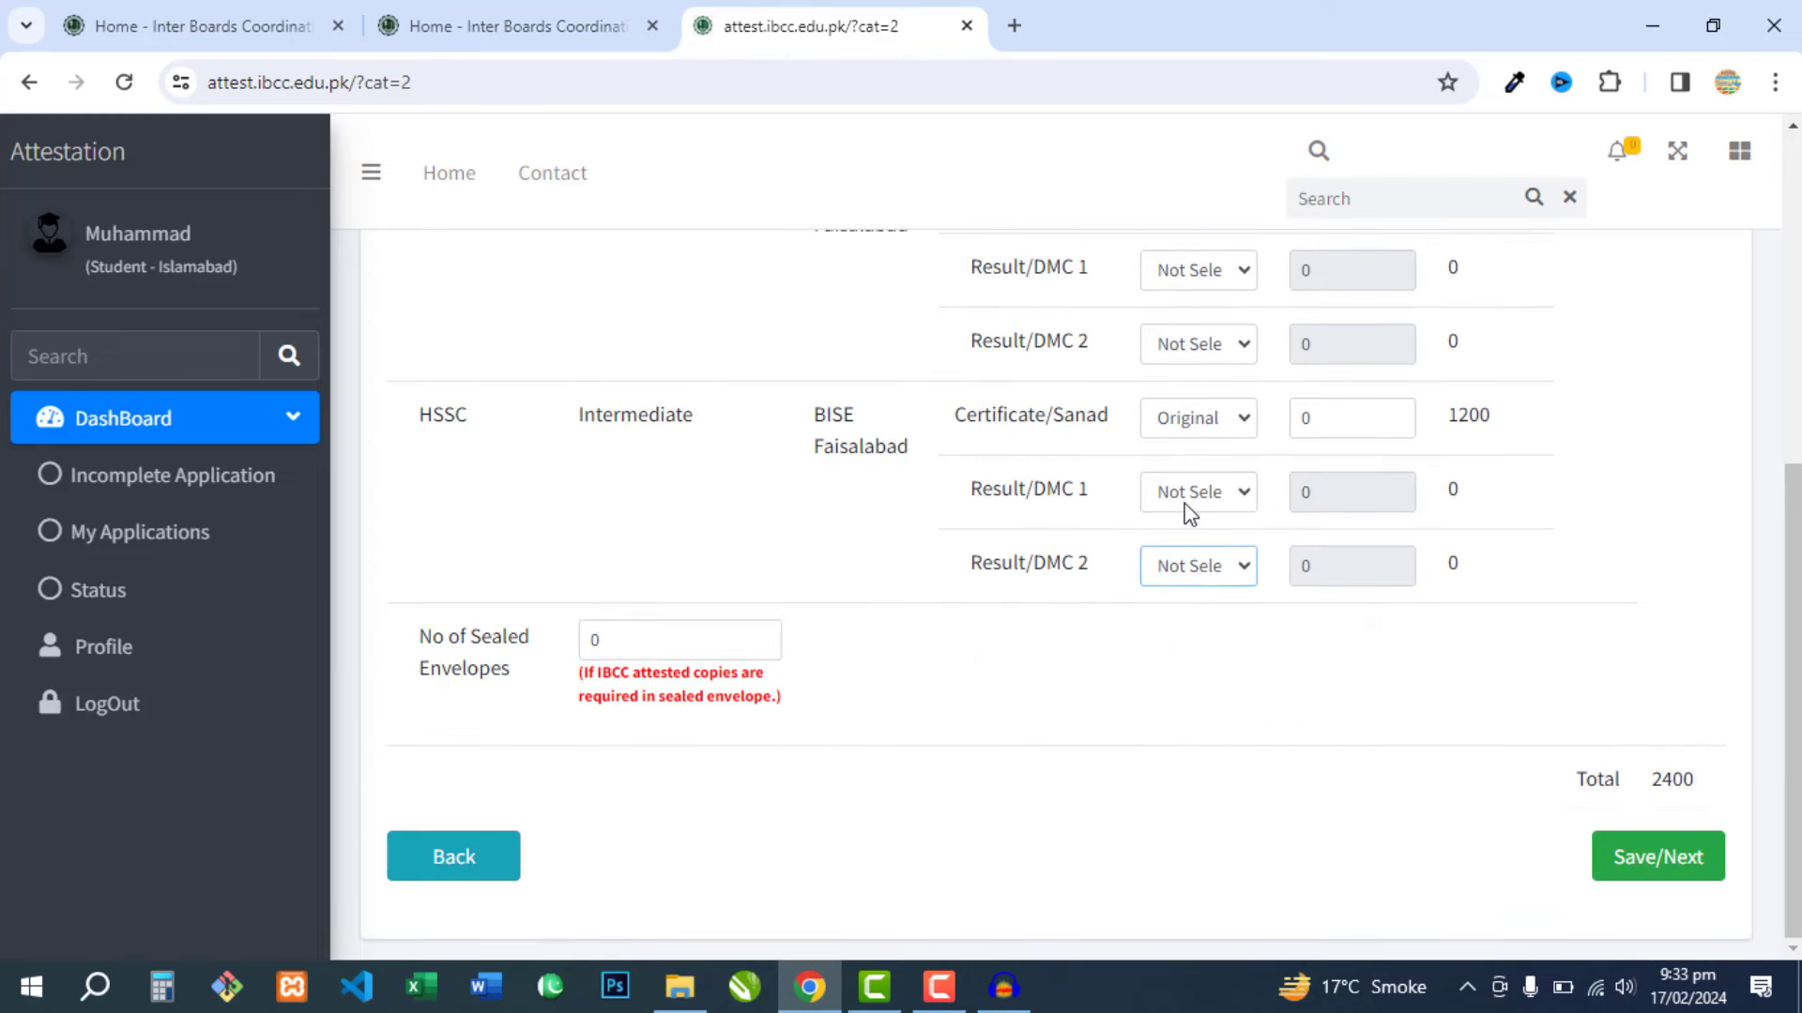
pyautogui.scroll(1, 1210, 511)
pyautogui.scroll(1, 1210, 512)
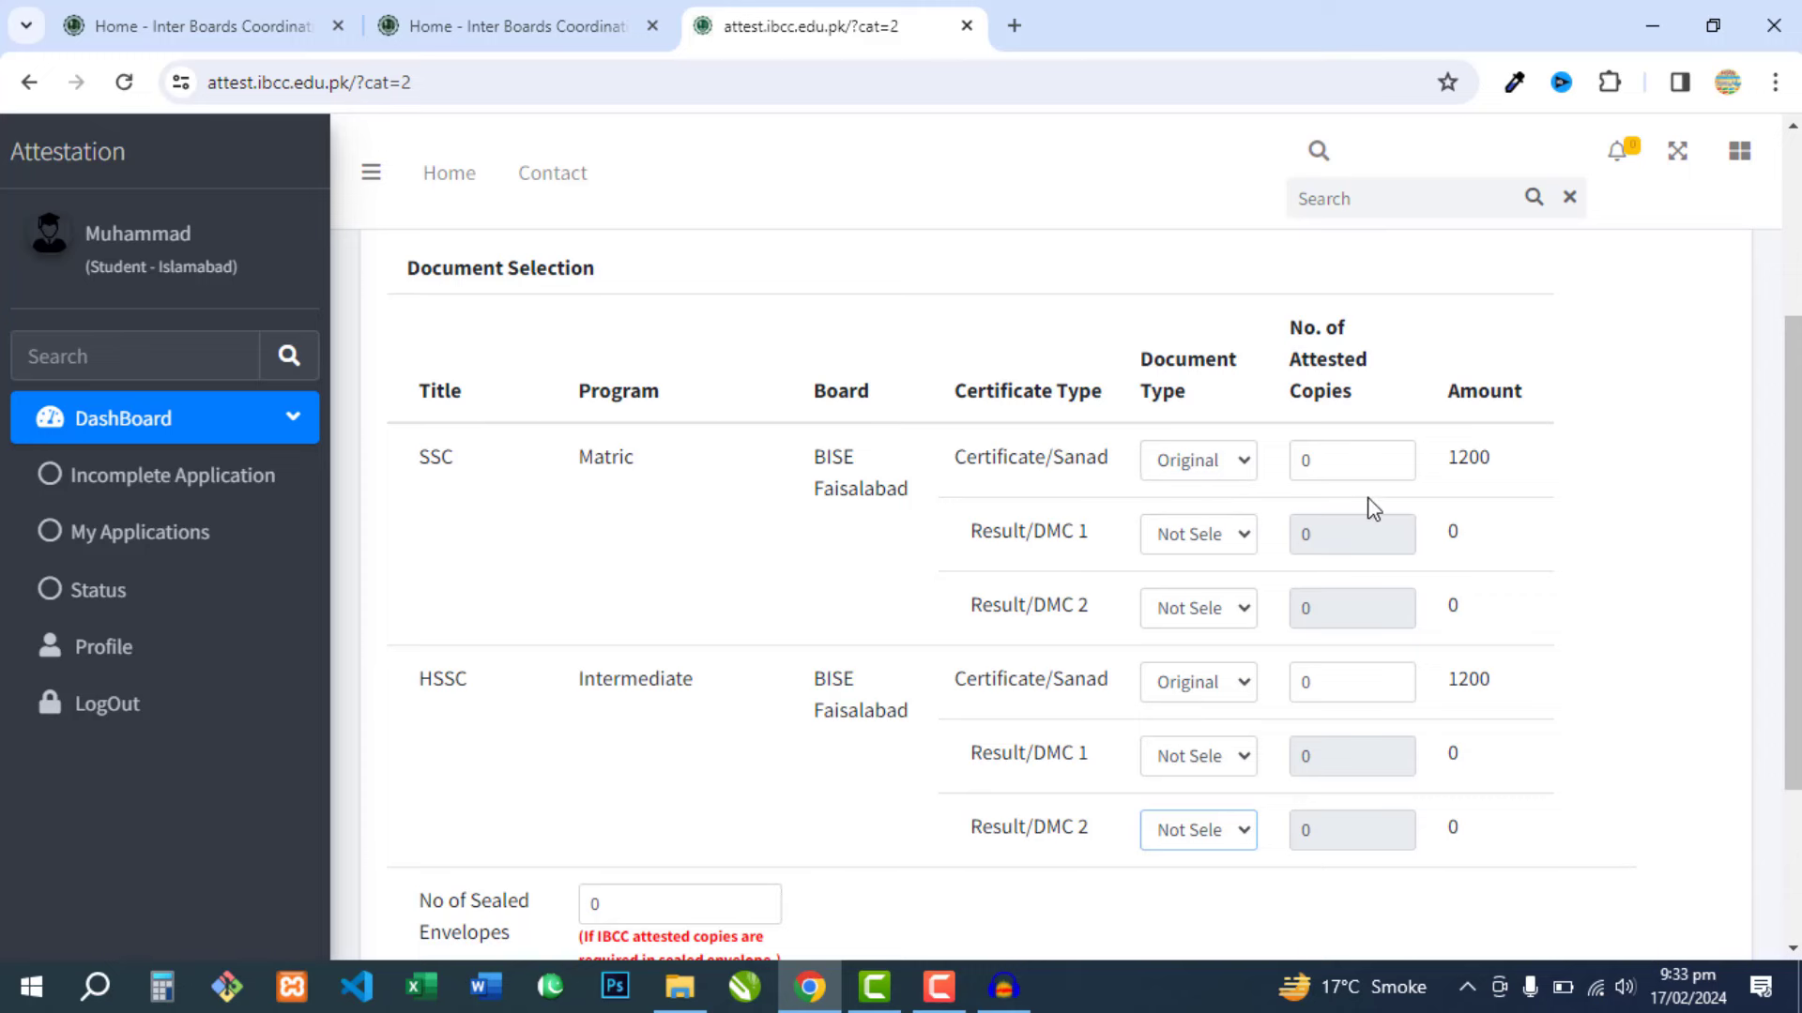
pyautogui.scroll(-1, 1408, 469)
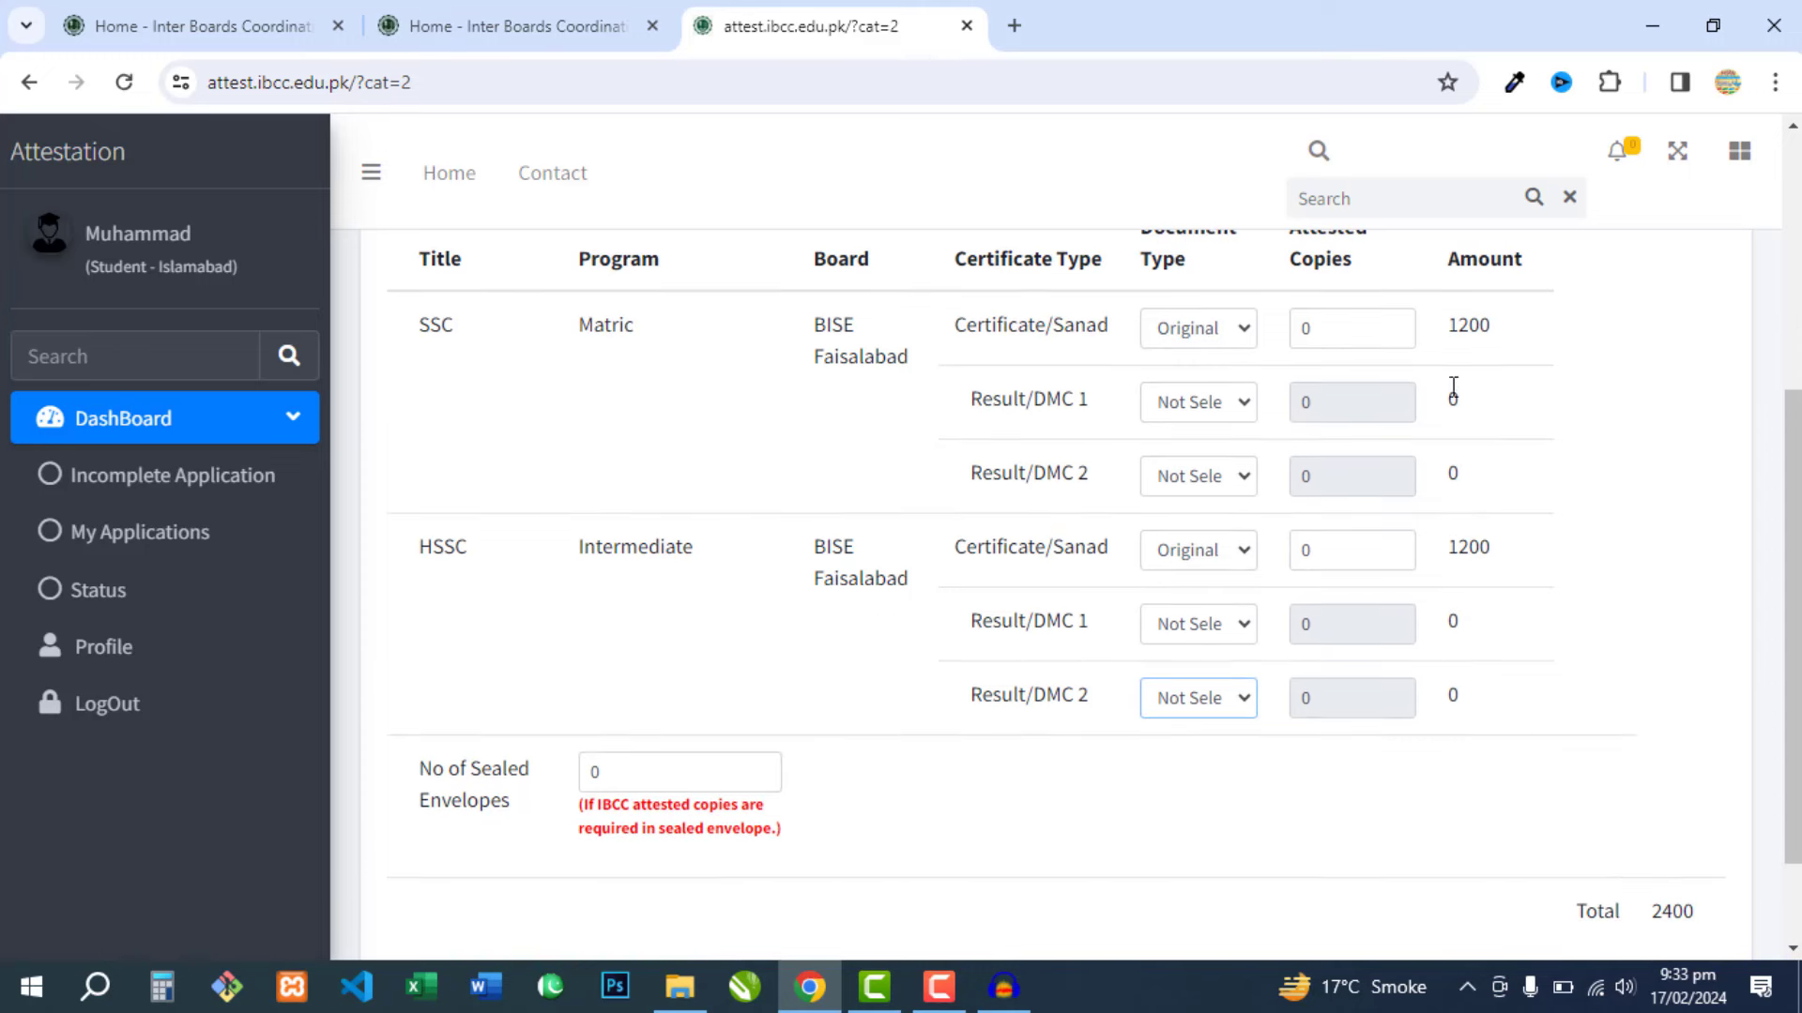
pyautogui.scroll(-1, 1511, 675)
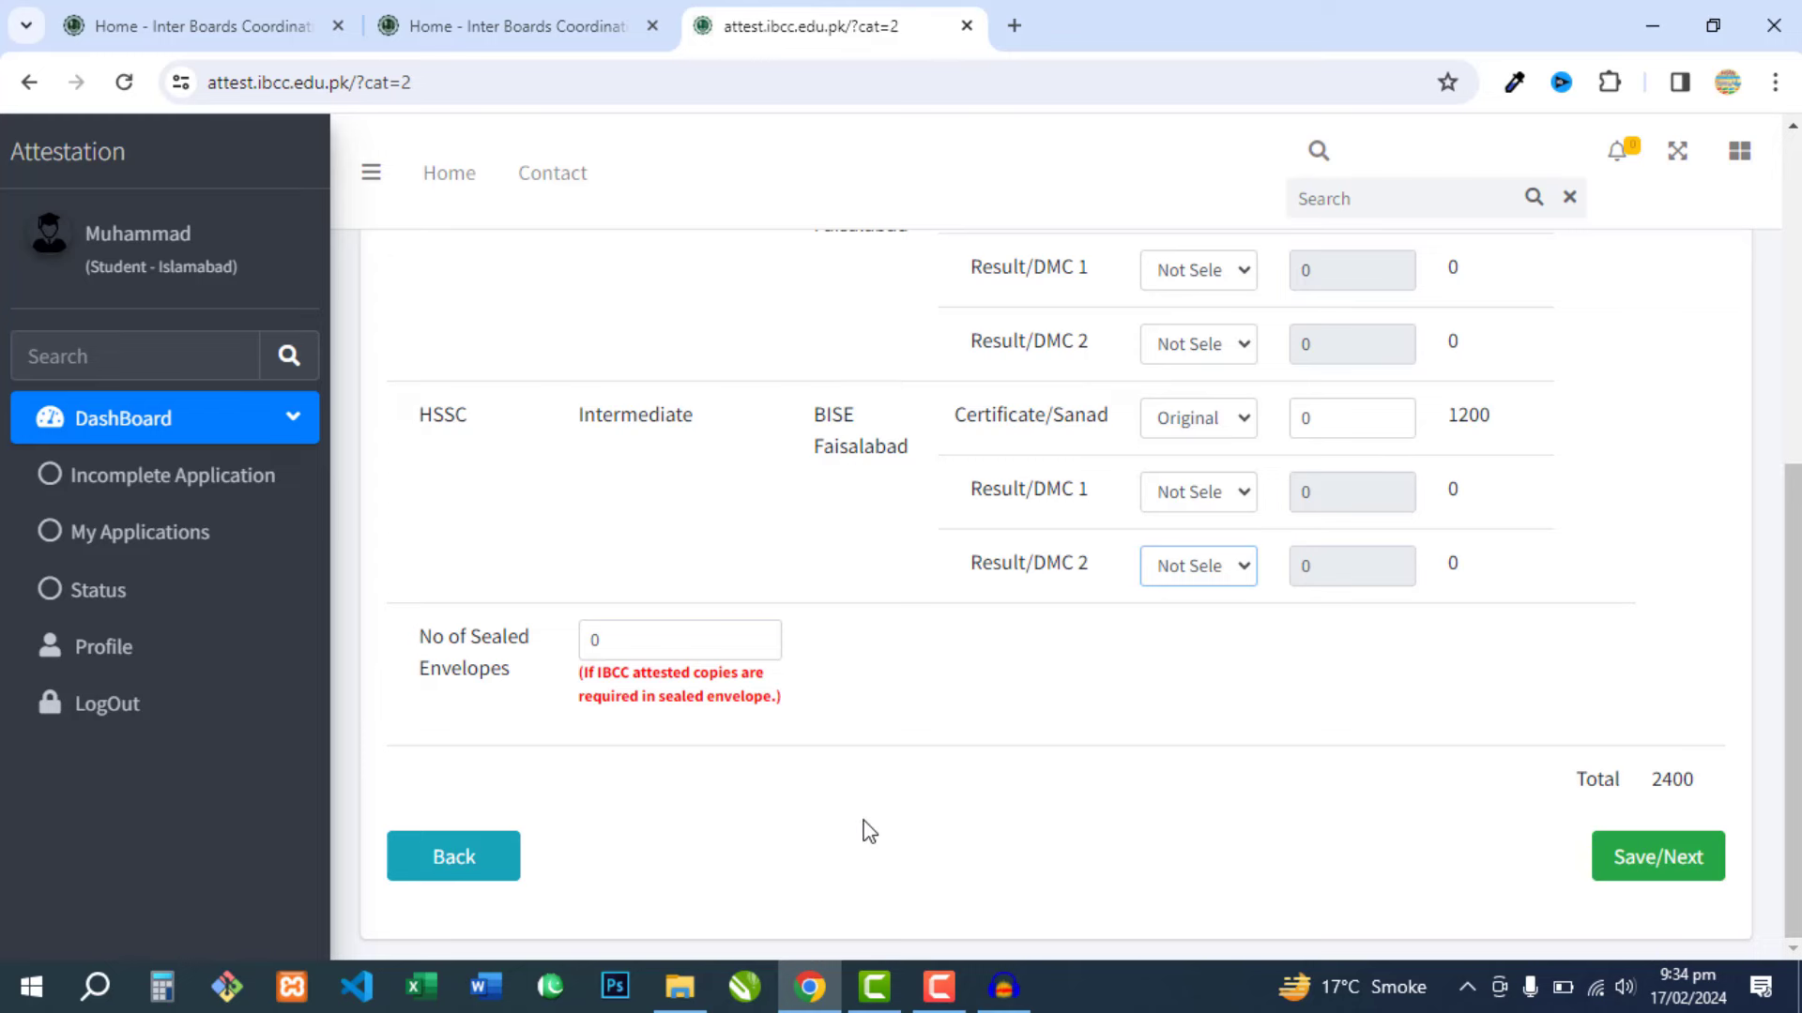
pyautogui.doubleClick(601, 641)
pyautogui.click(924, 715)
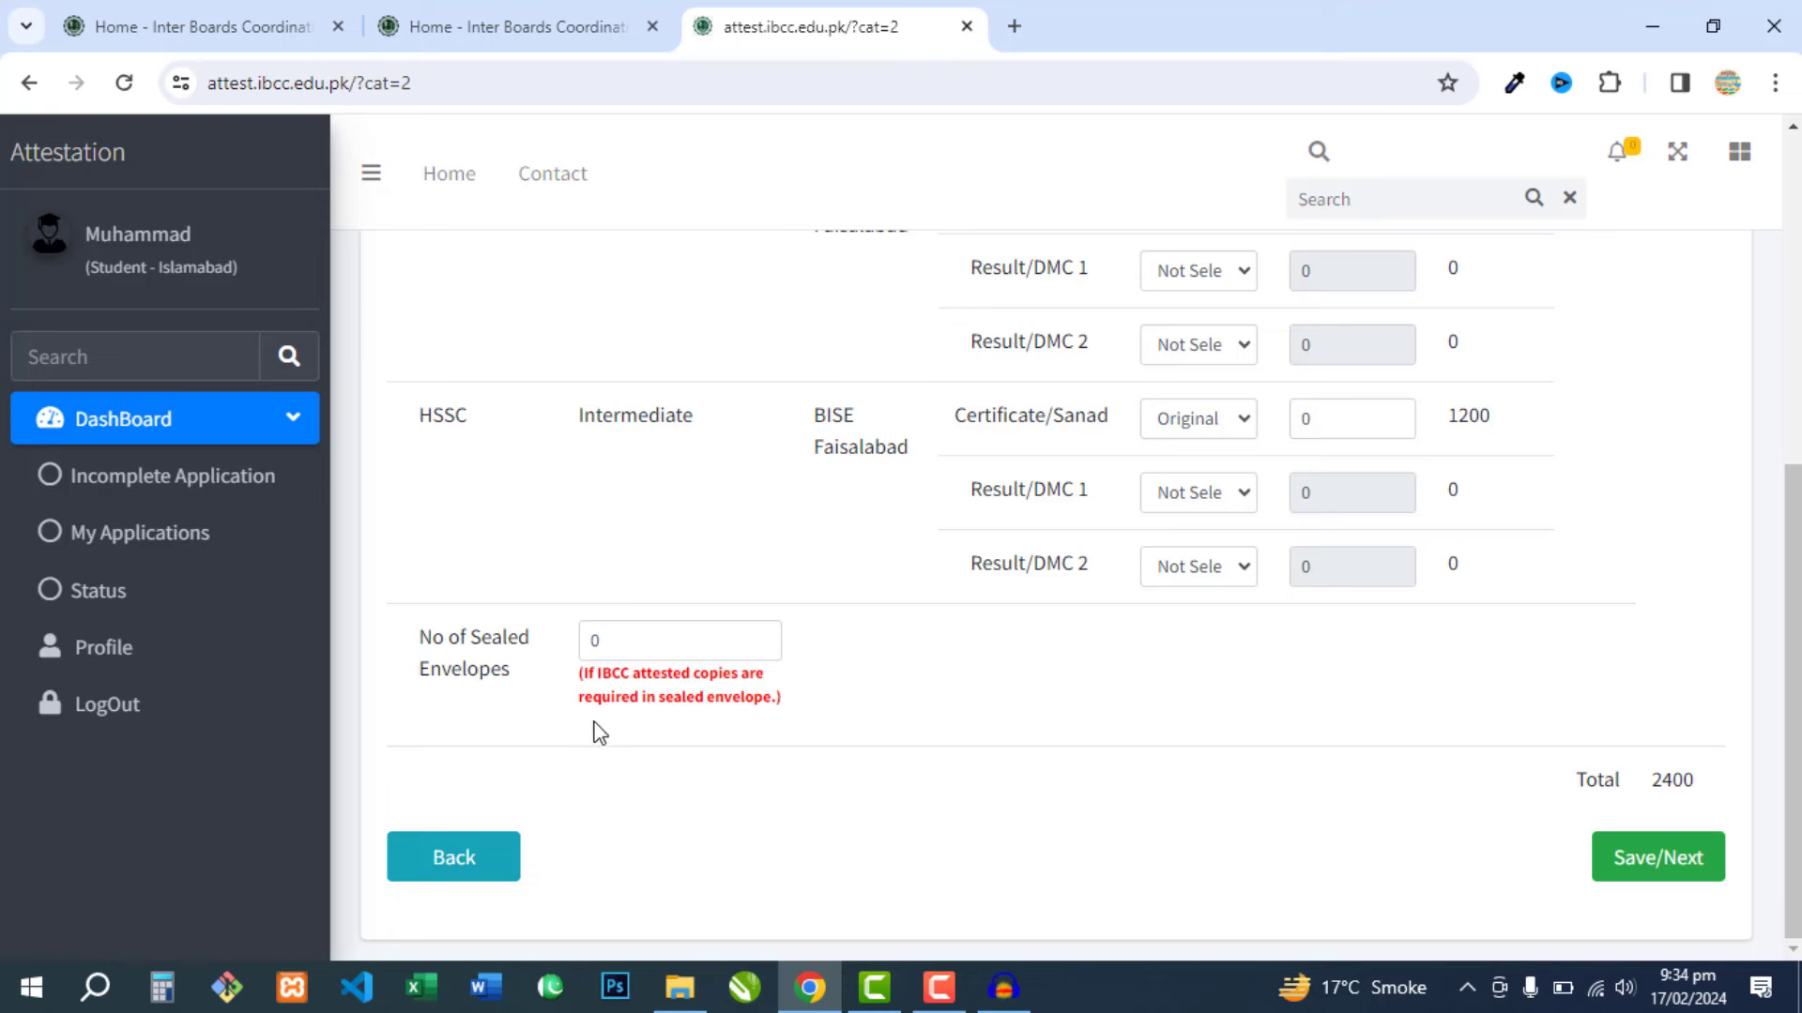
pyautogui.doubleClick(602, 640)
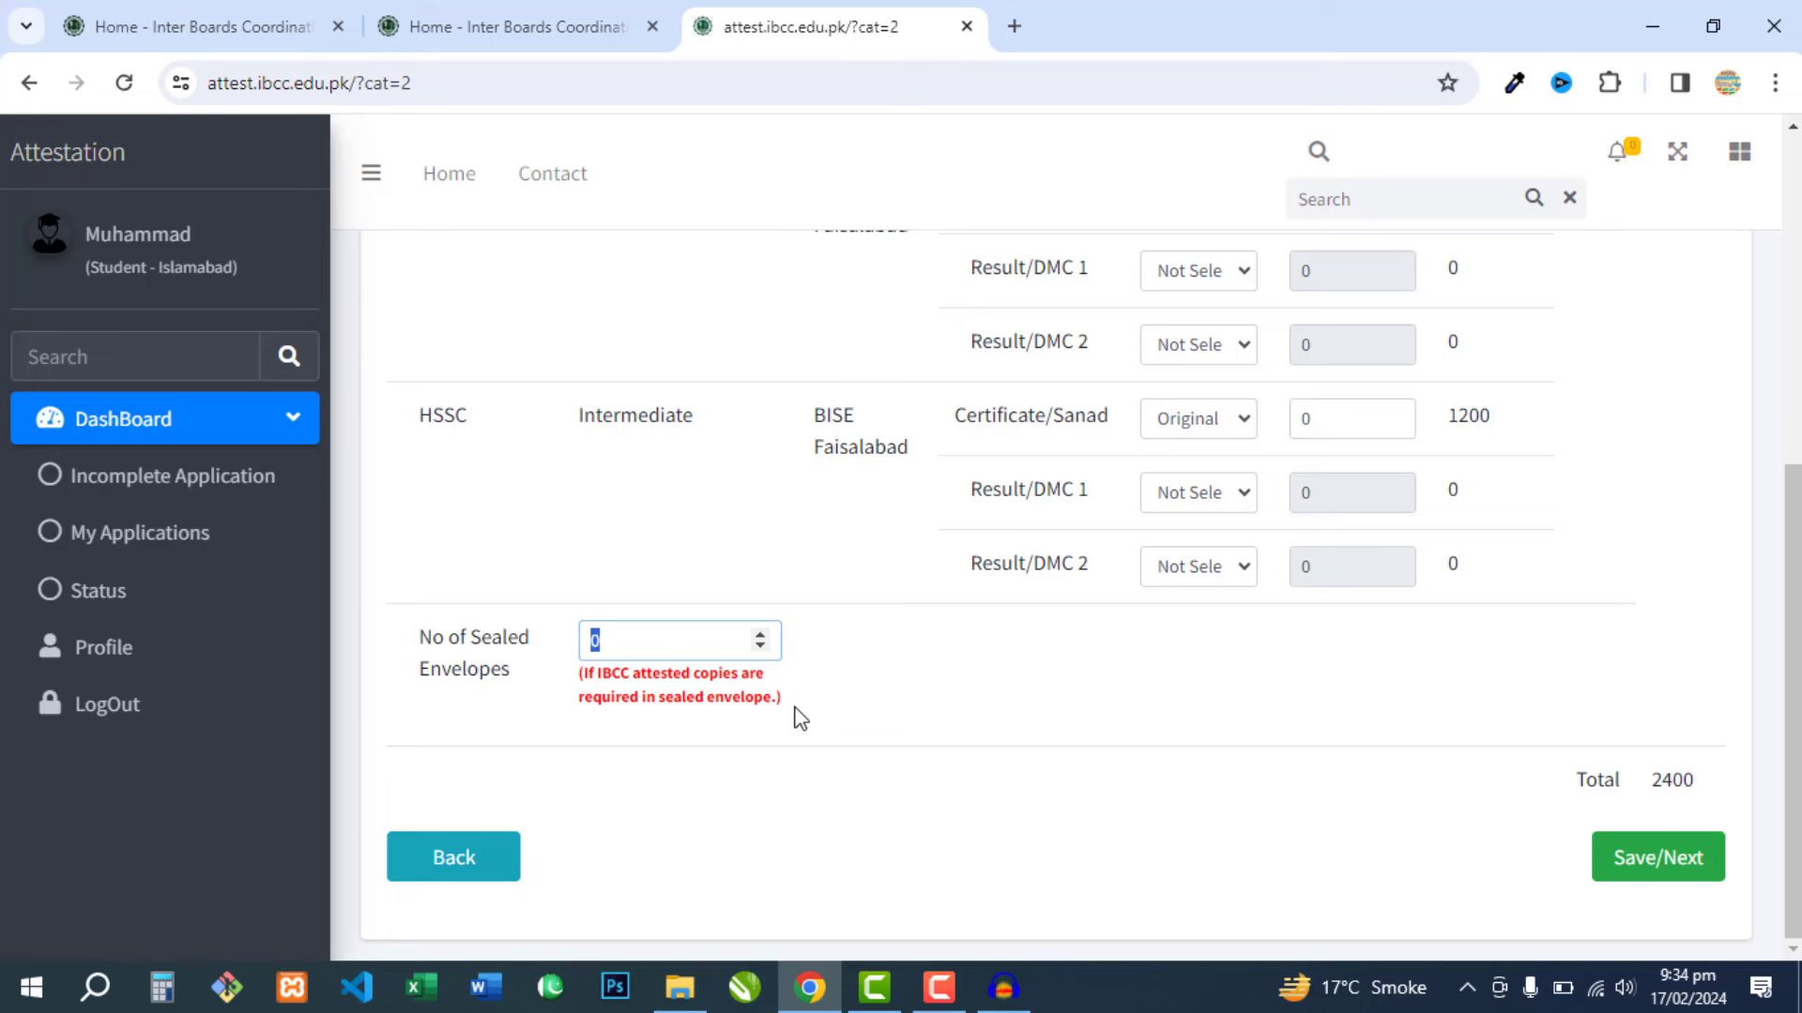
pyautogui.write('1')
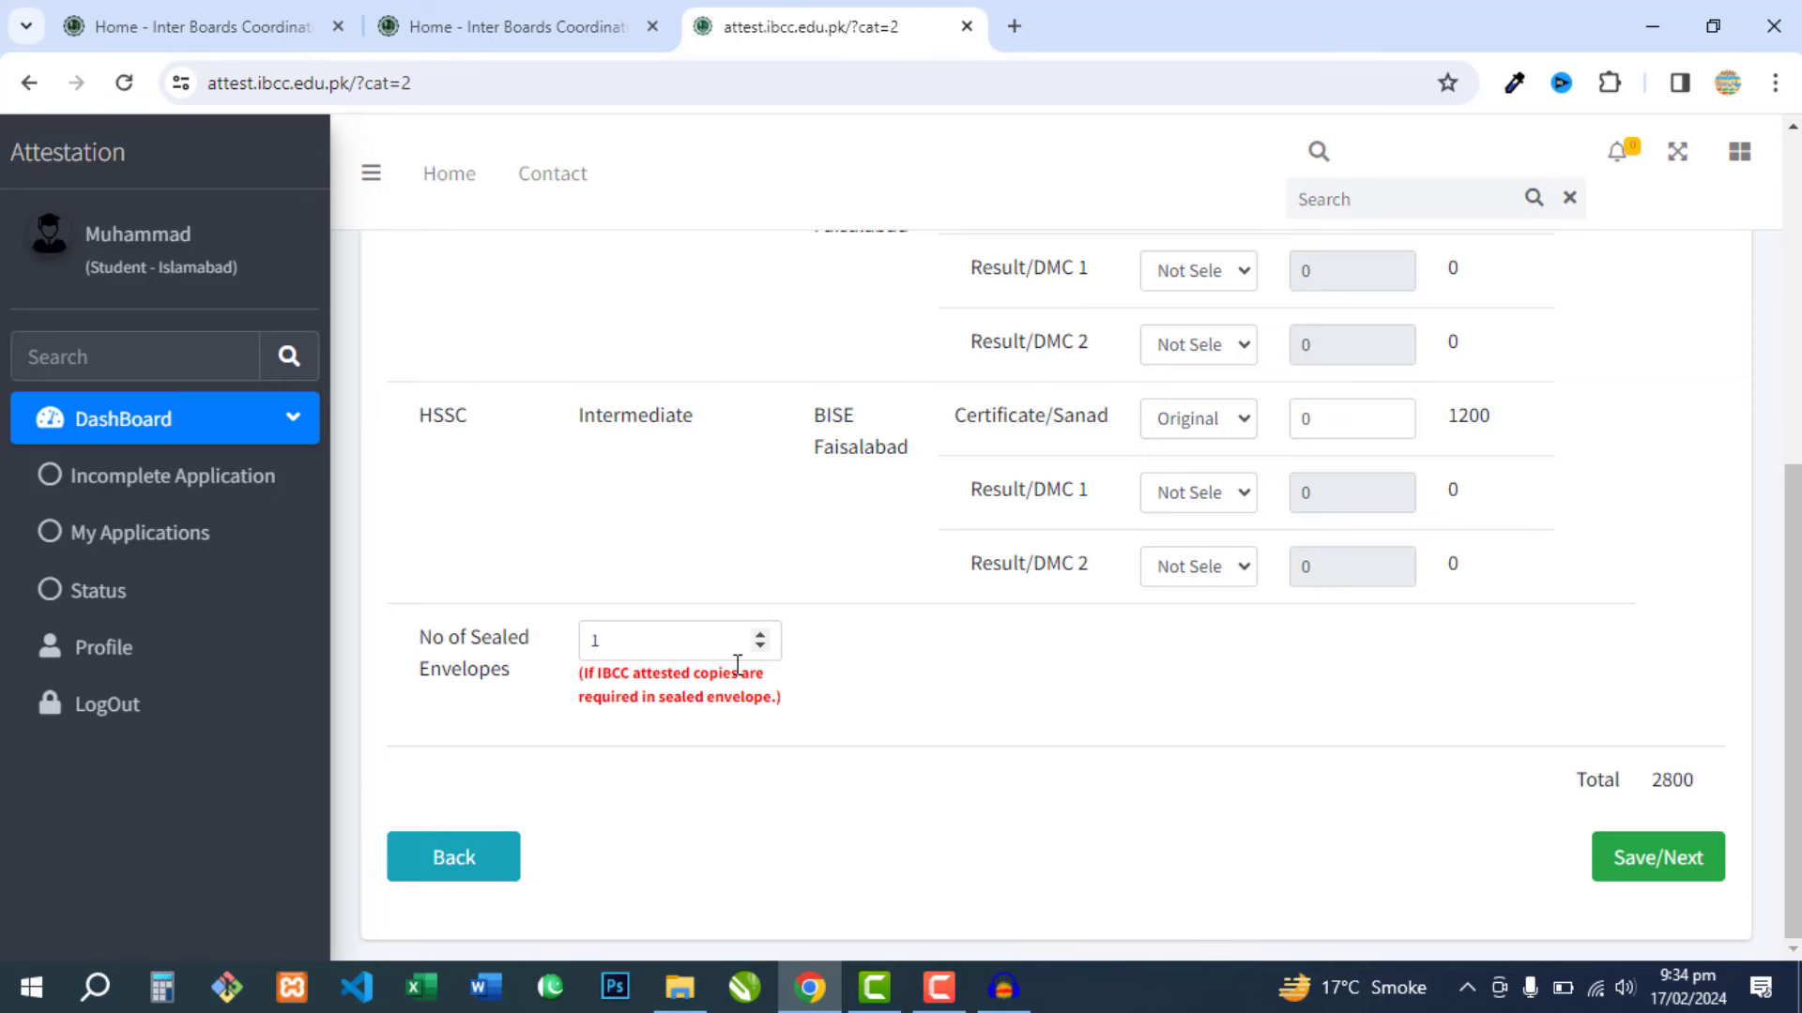
pyautogui.doubleClick(592, 639)
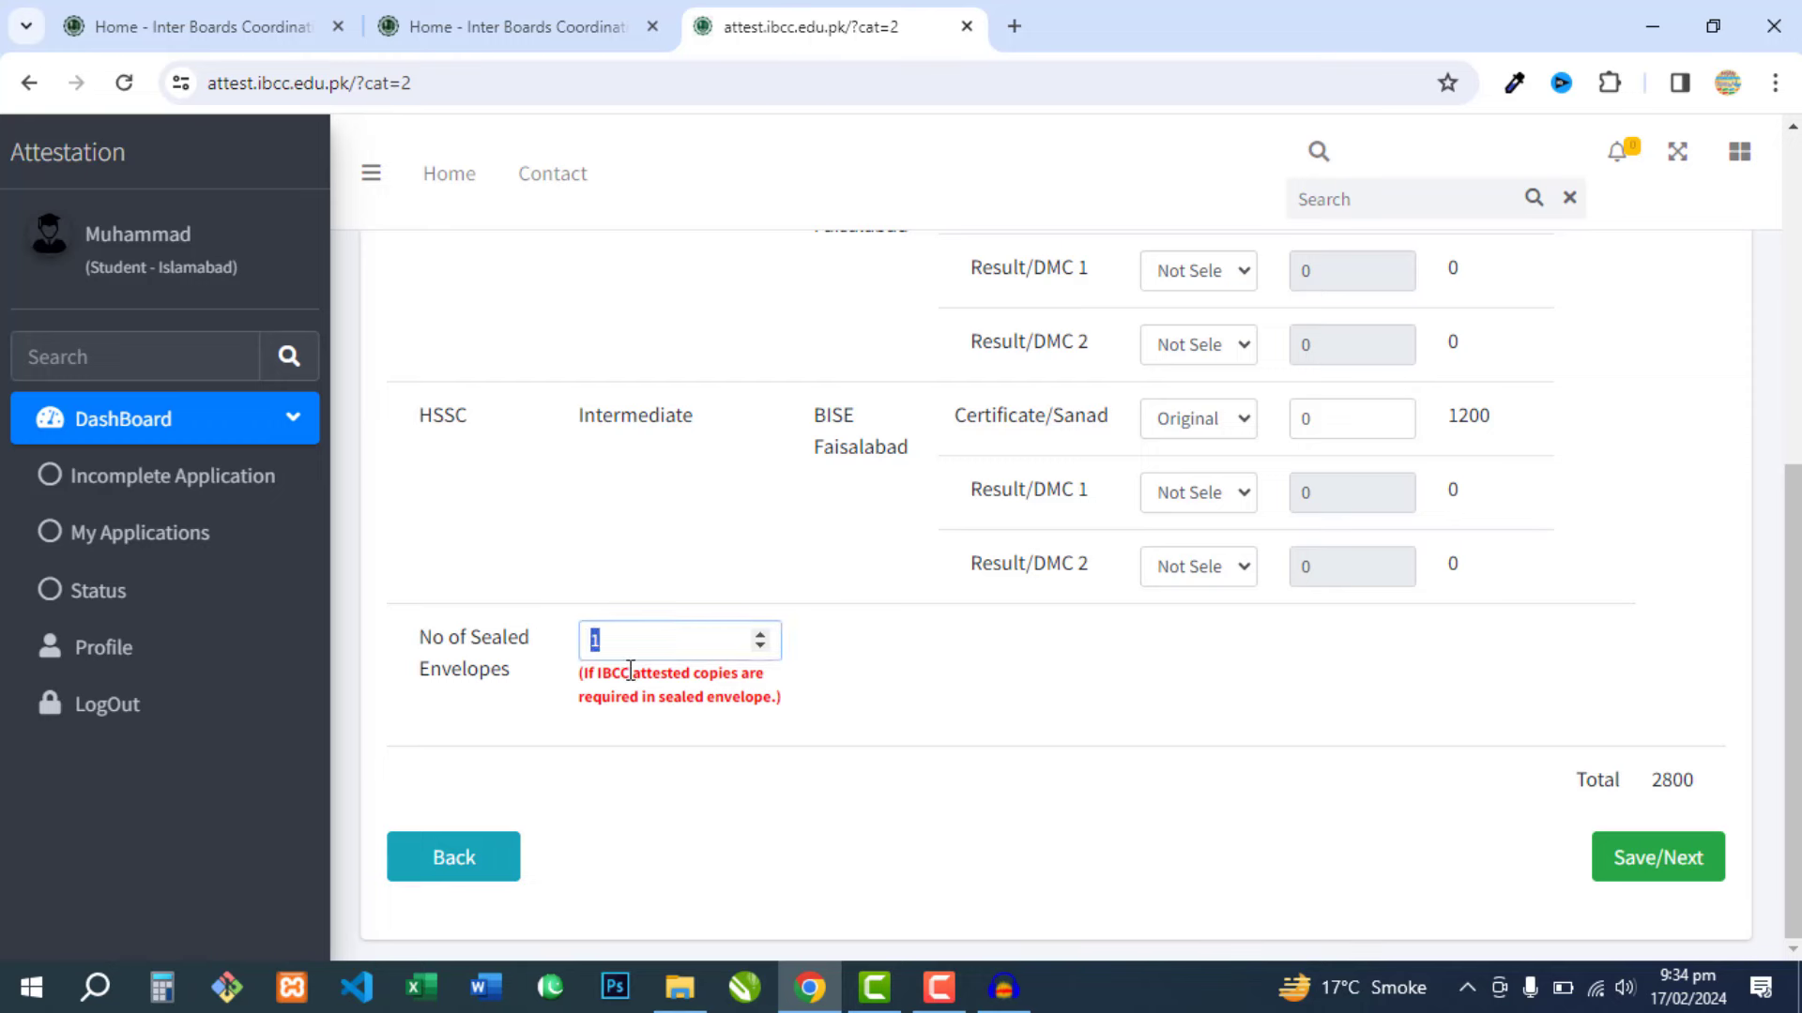
pyautogui.write('0')
pyautogui.click(1359, 756)
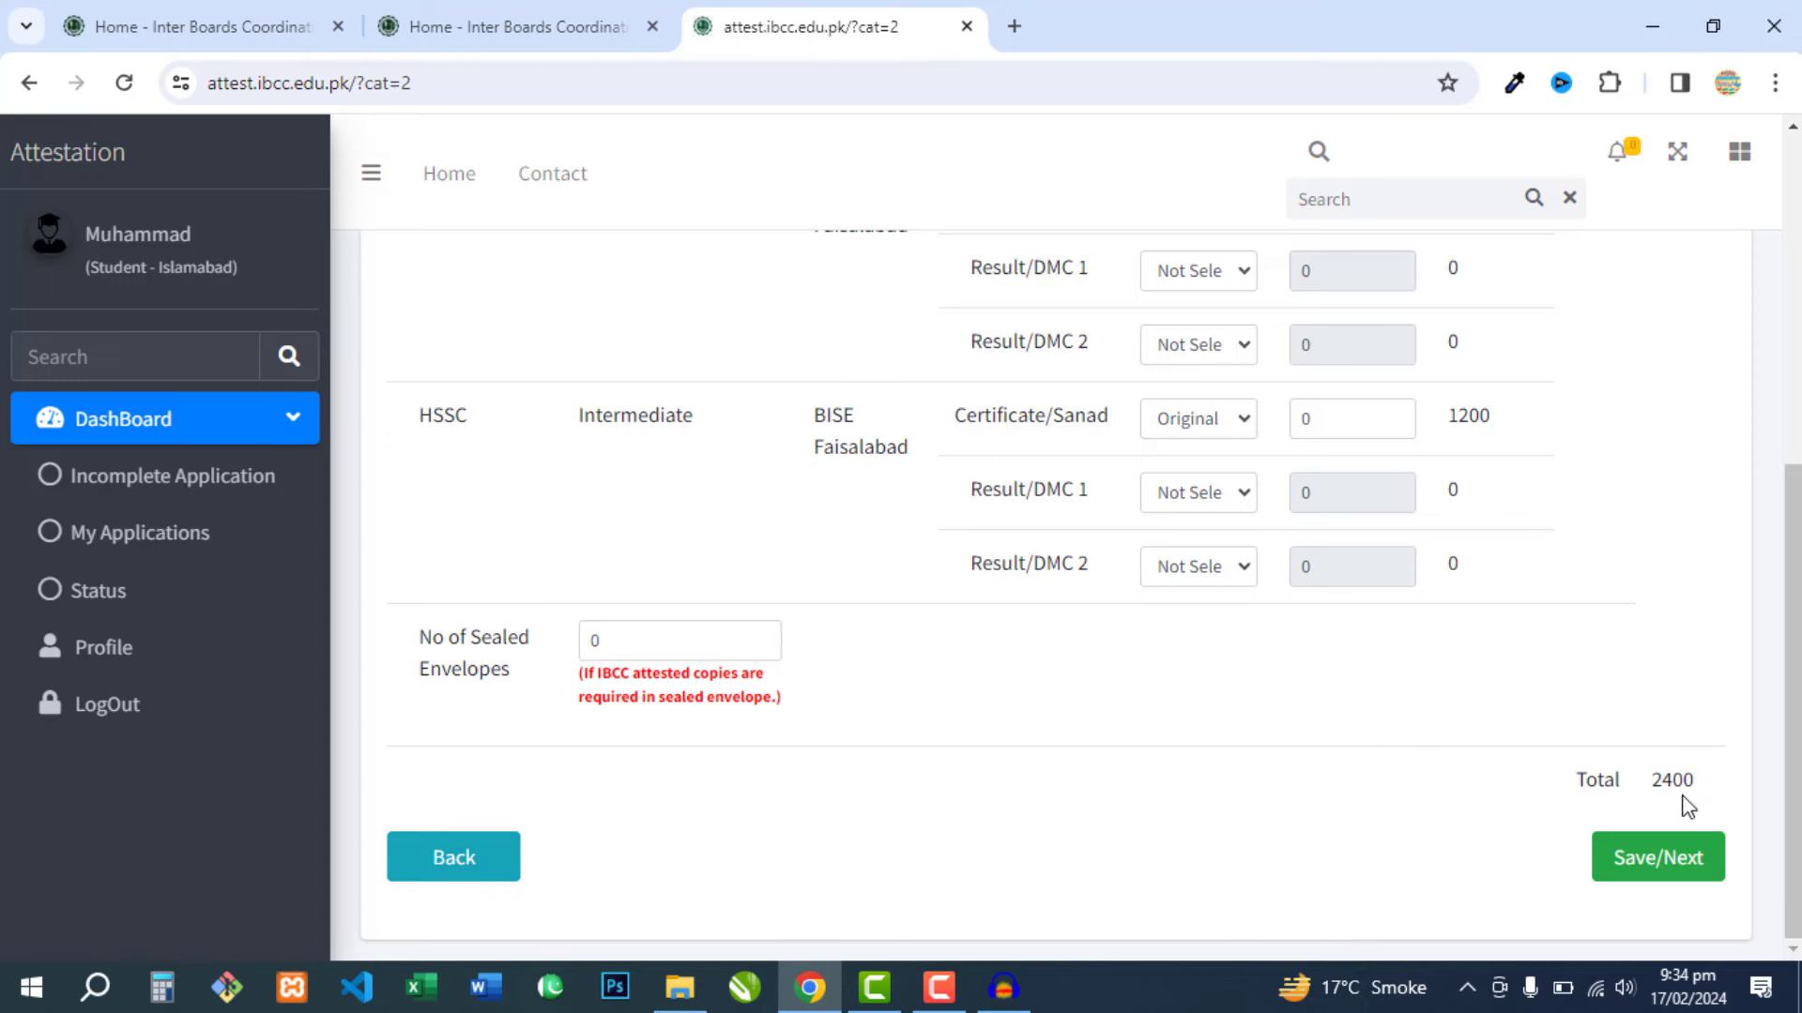
# - Save the fees to reach Generate Application and choose Lahore as the attestation center
pyautogui.click(1649, 868)
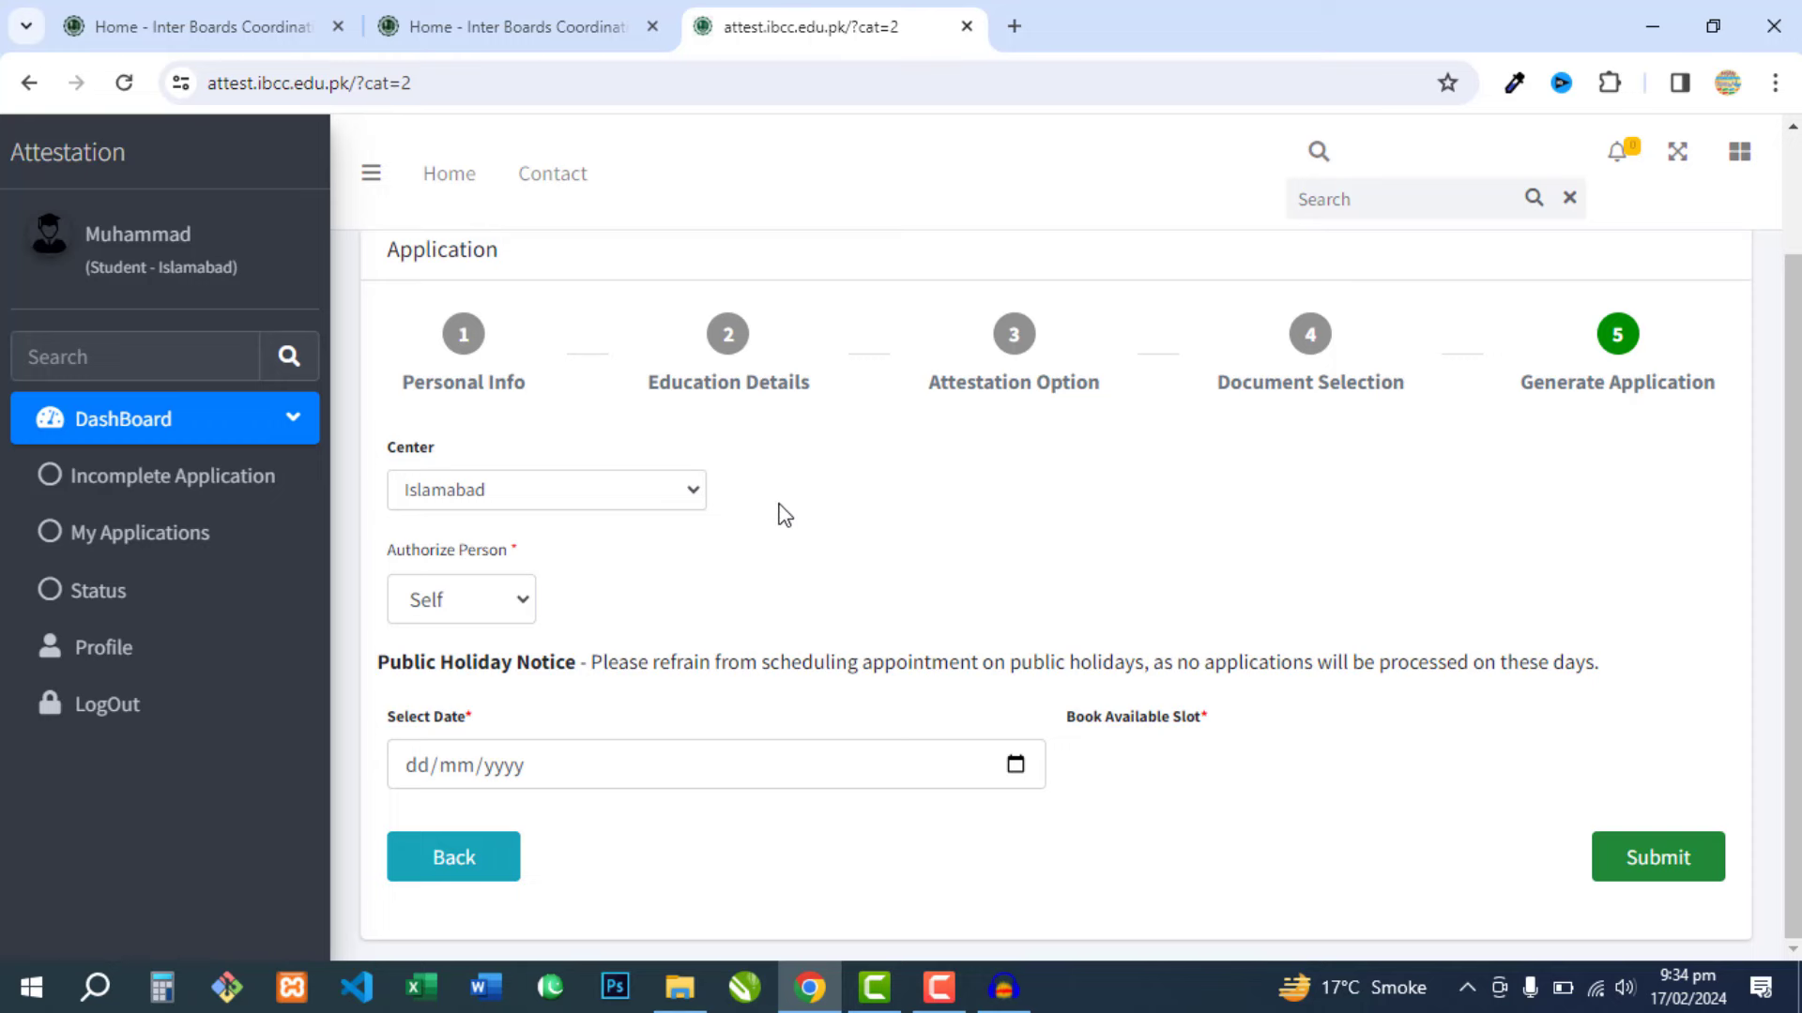
pyautogui.click(530, 492)
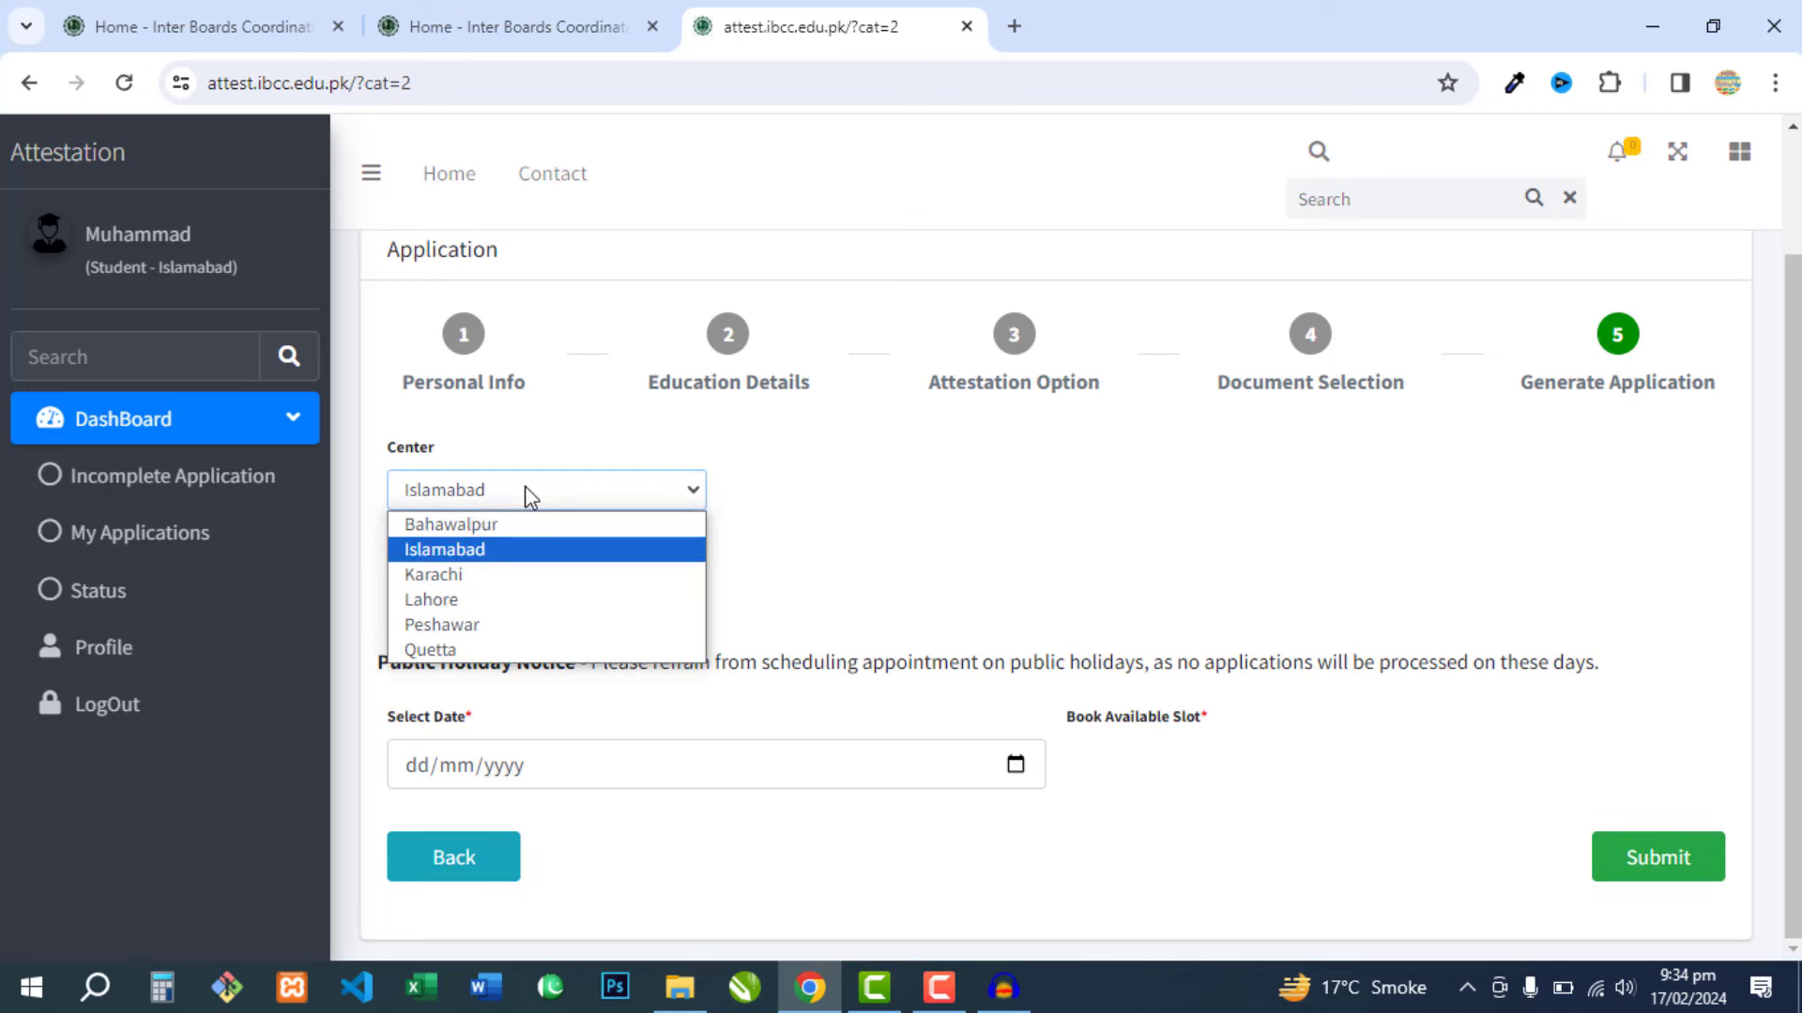
pyautogui.click(522, 603)
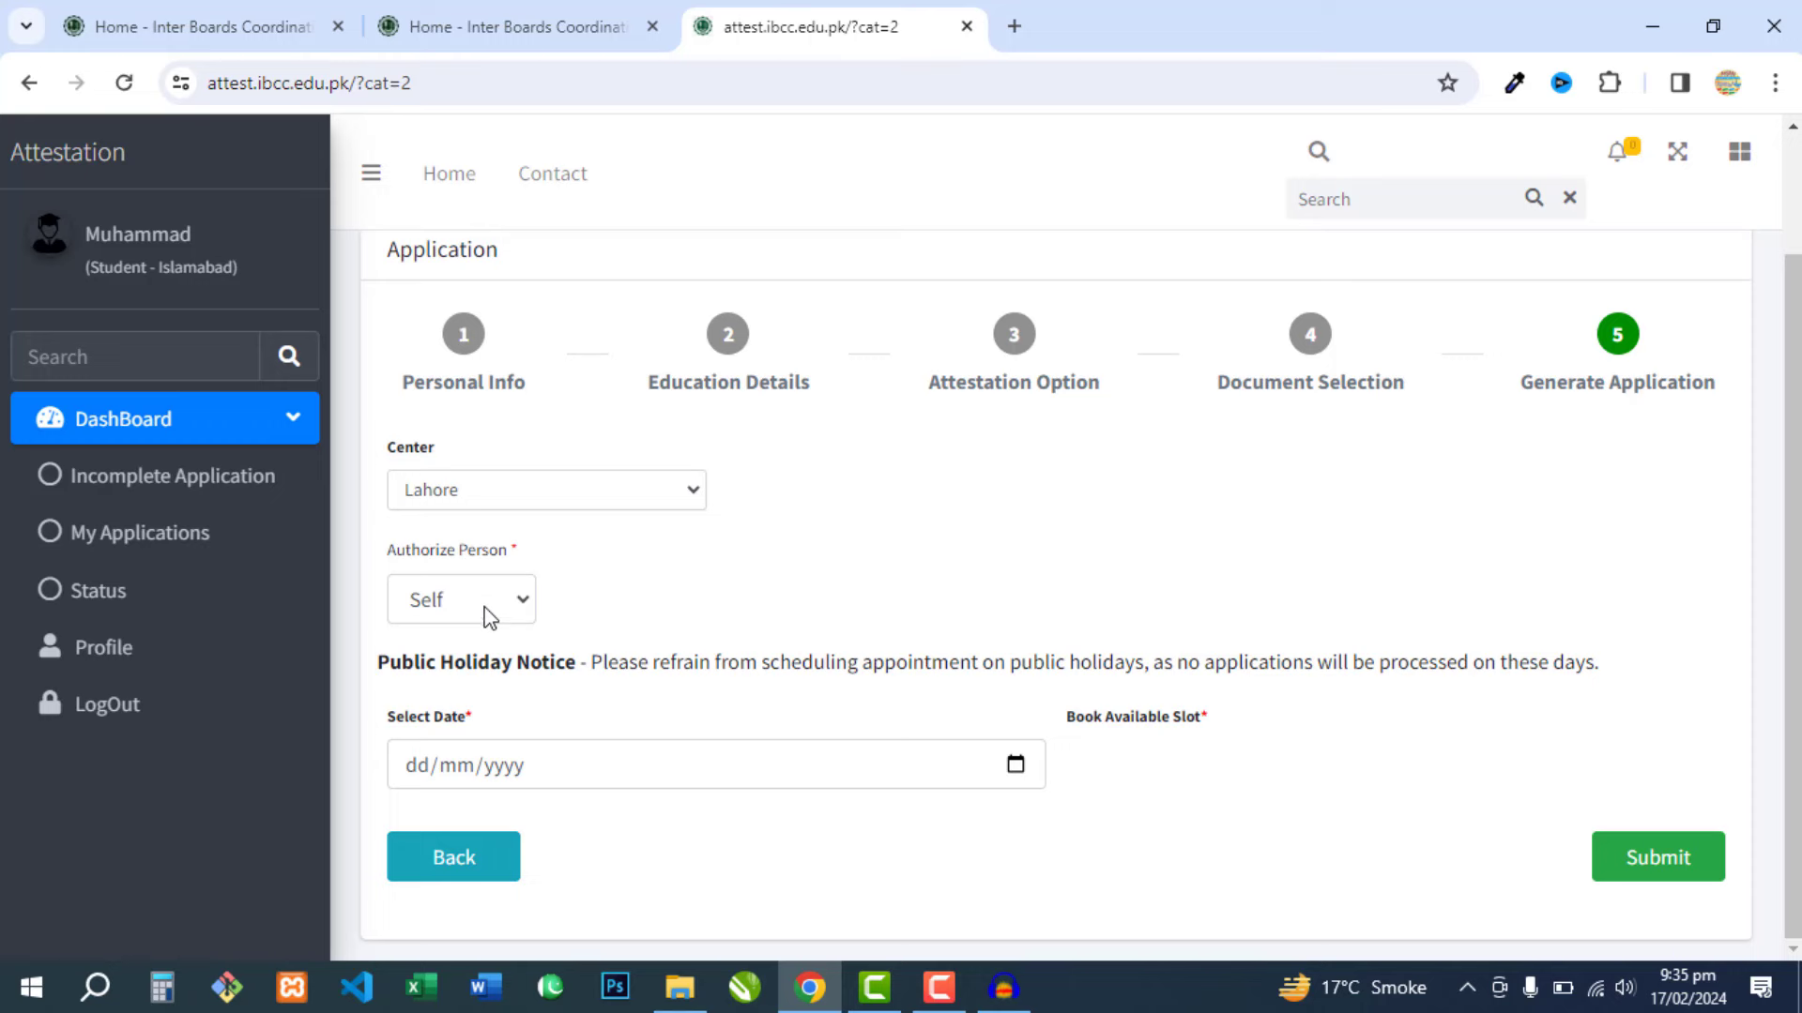
# - Set Authorize Person to Authorize and visit the representative's name, address, father name, CNIC and relationship fields
pyautogui.click(483, 606)
pyautogui.click(476, 666)
pyautogui.scroll(-1, 661, 622)
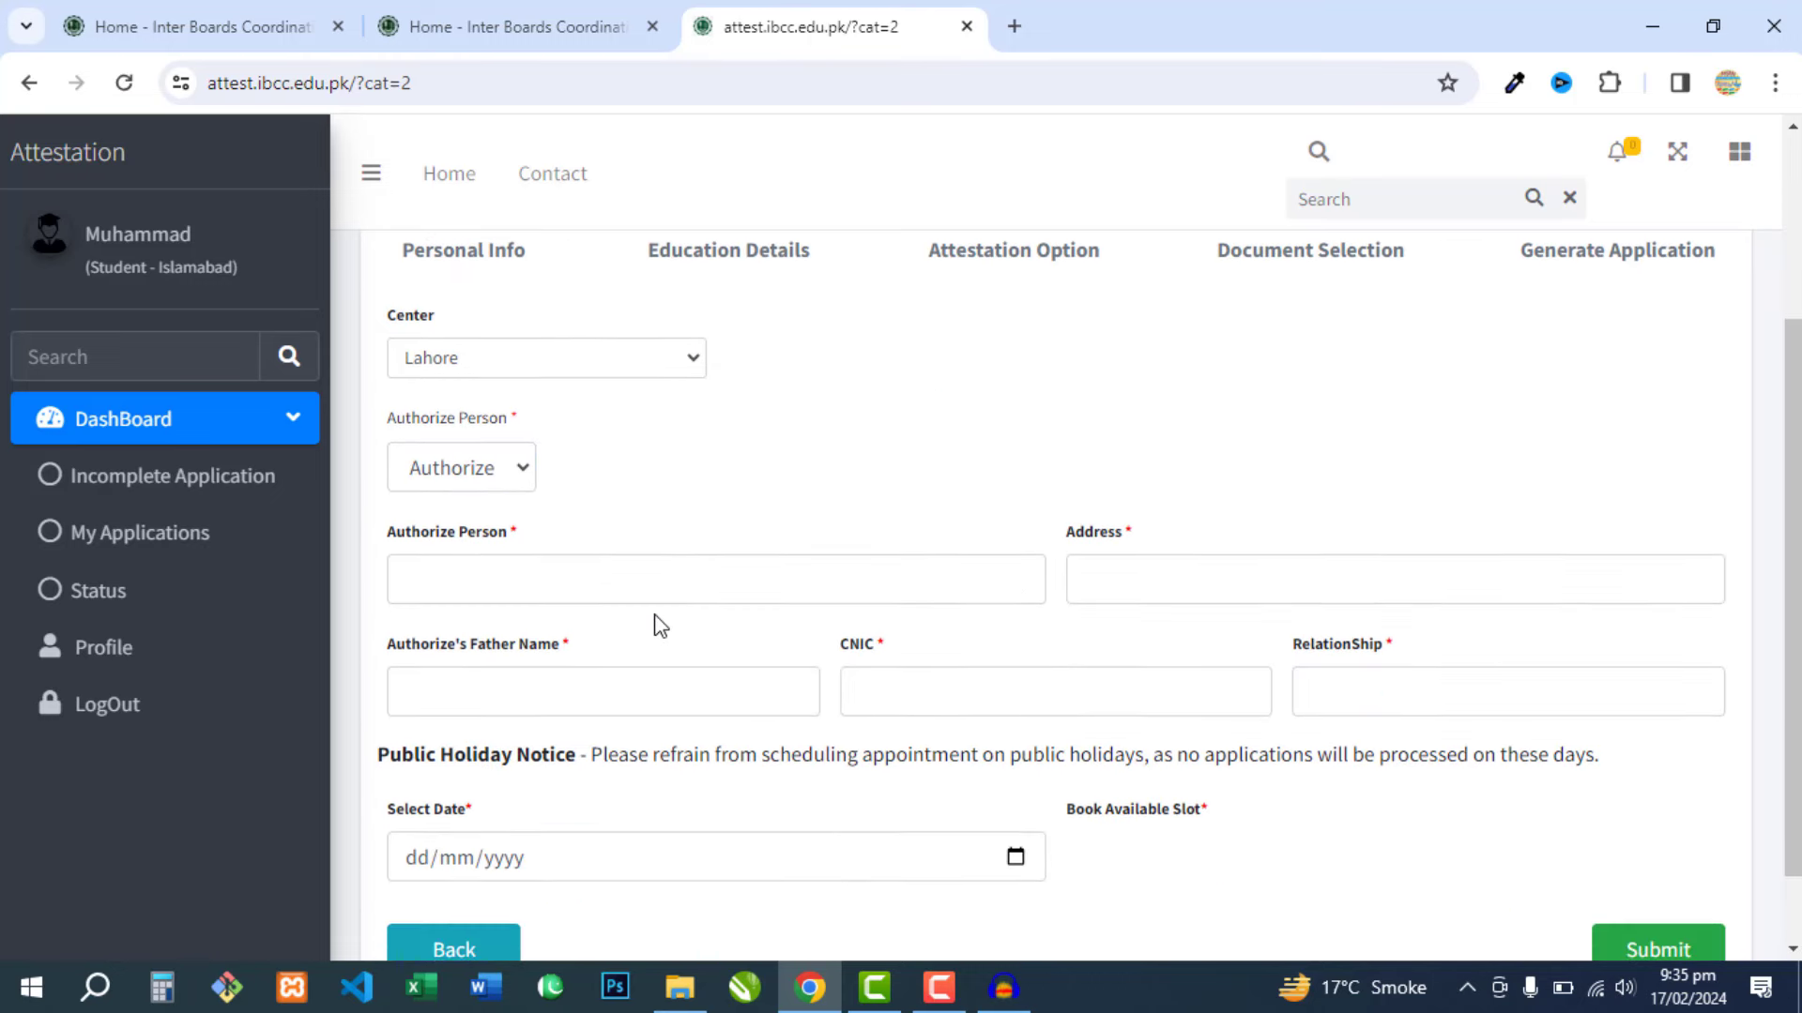
pyautogui.click(542, 579)
pyautogui.click(1107, 577)
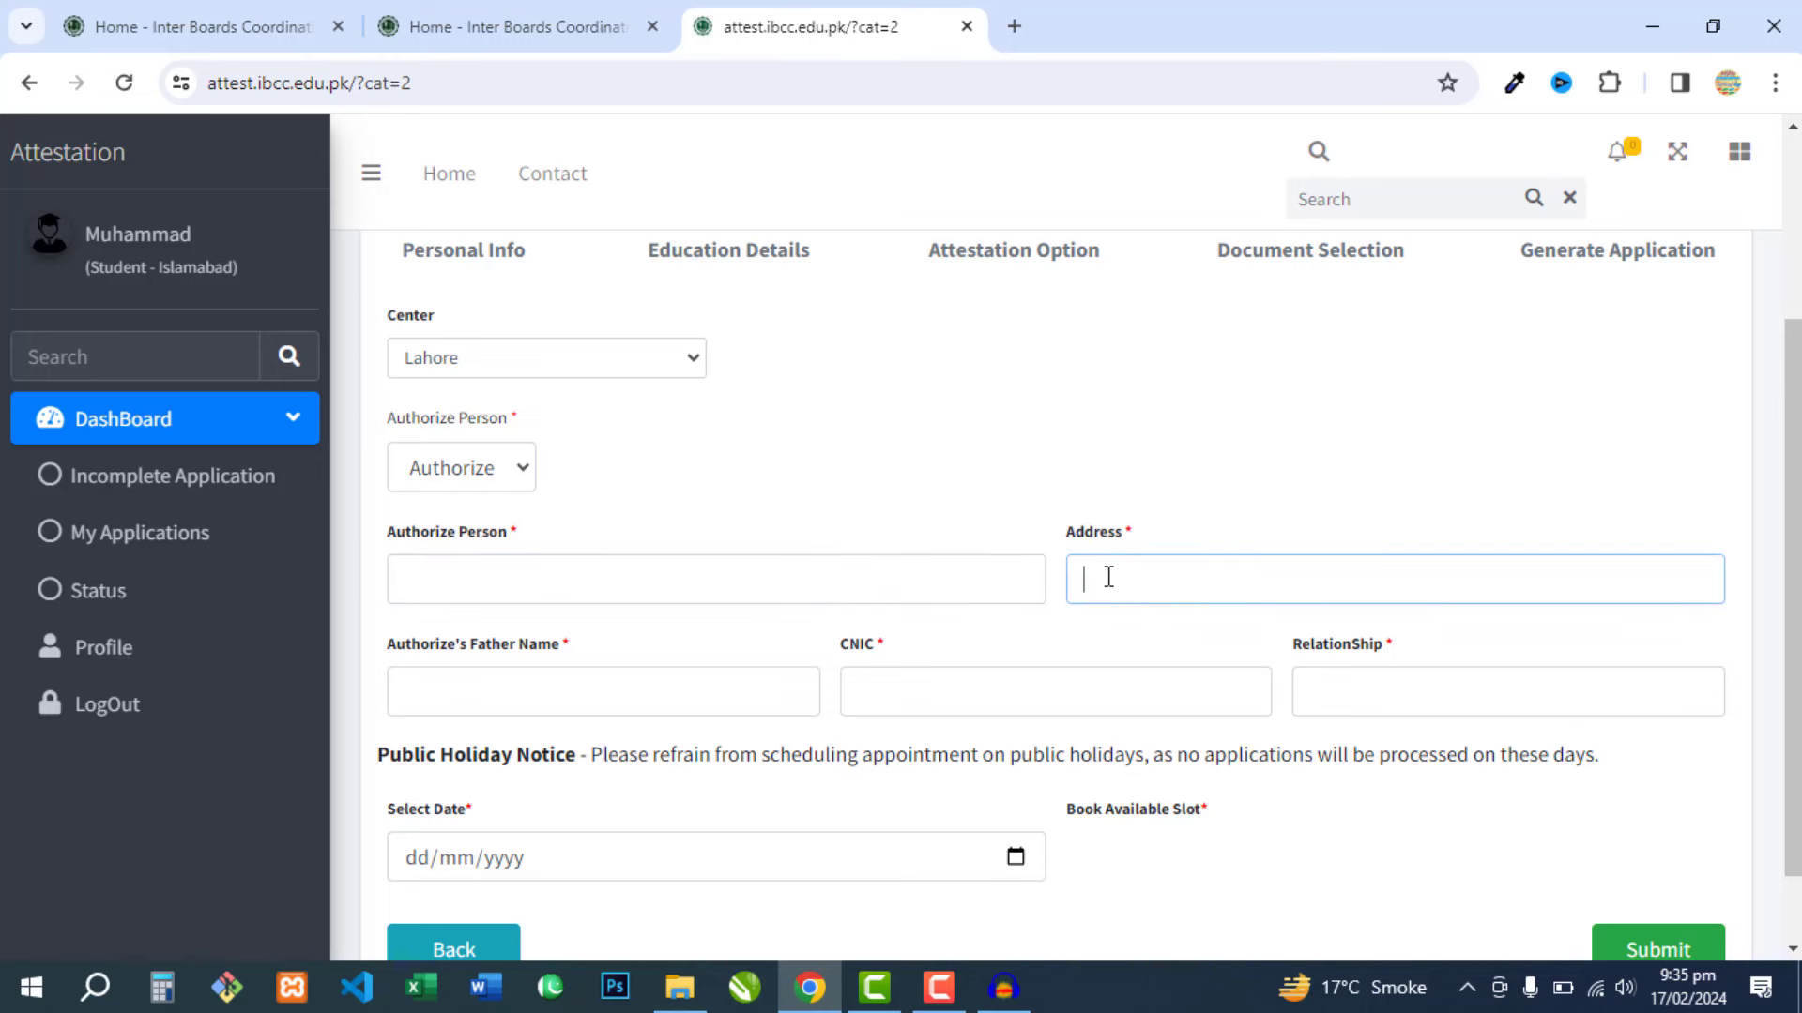
pyautogui.click(512, 689)
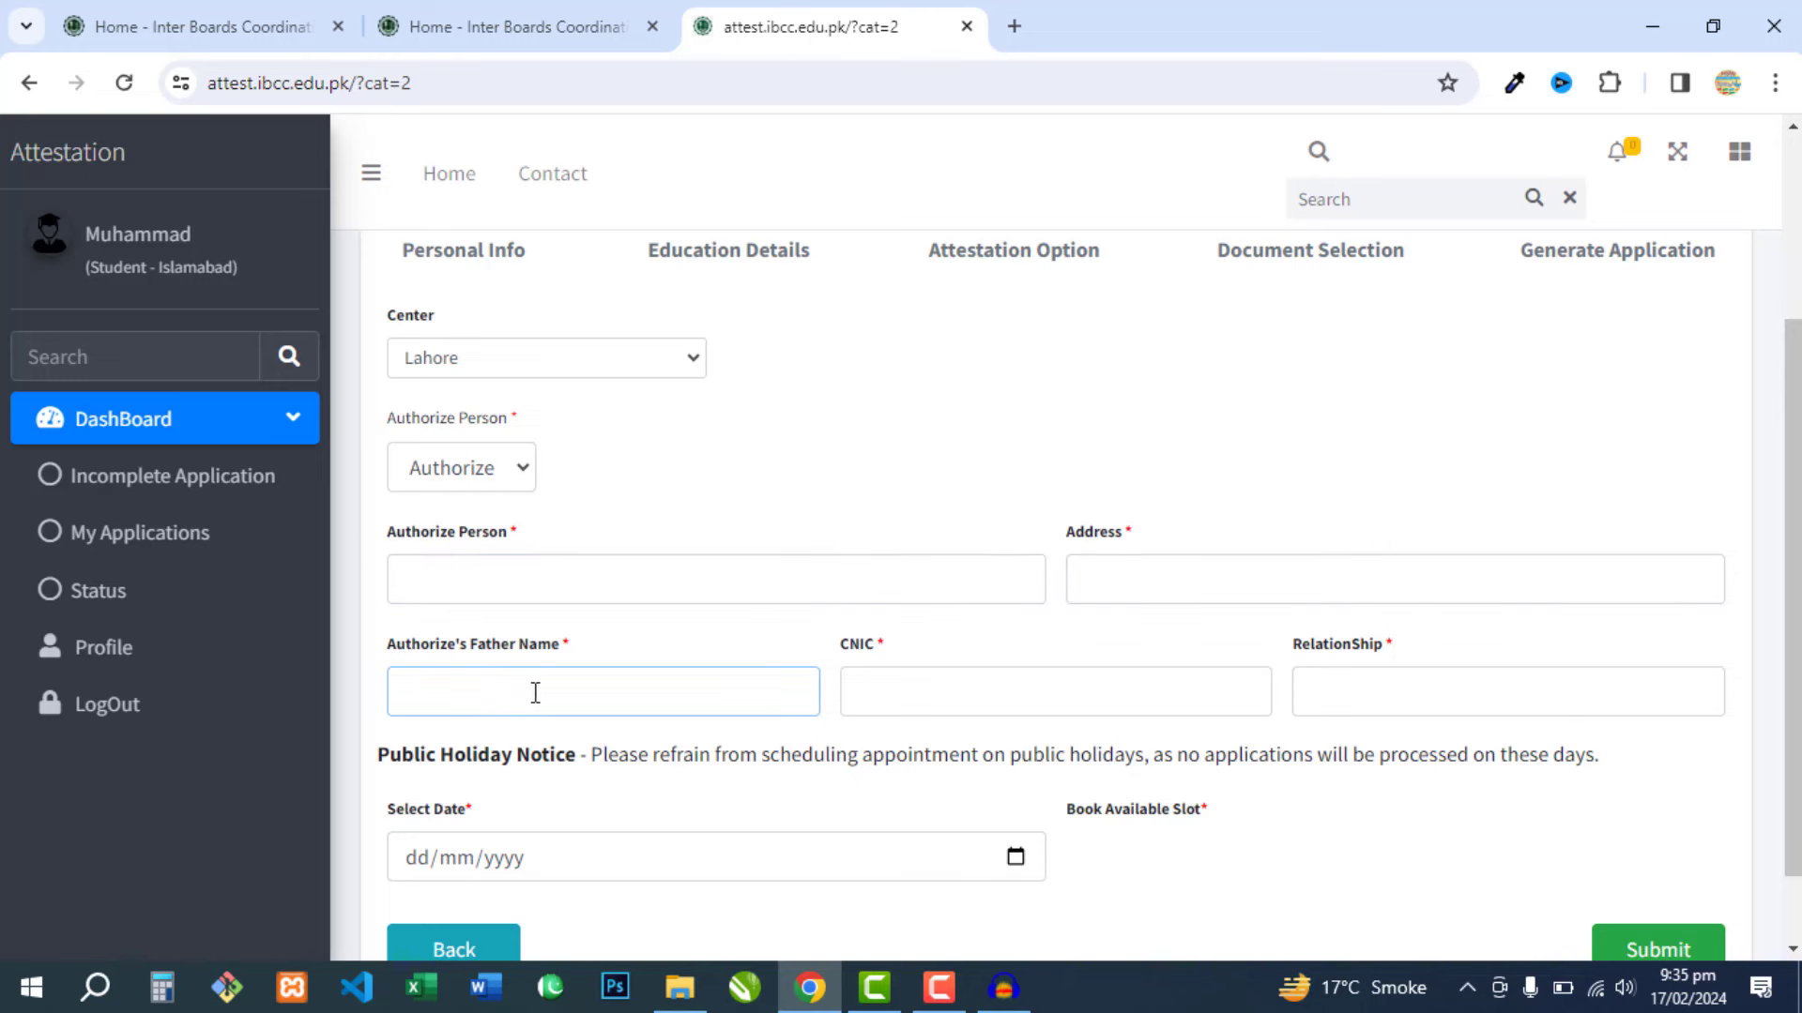
pyautogui.click(962, 715)
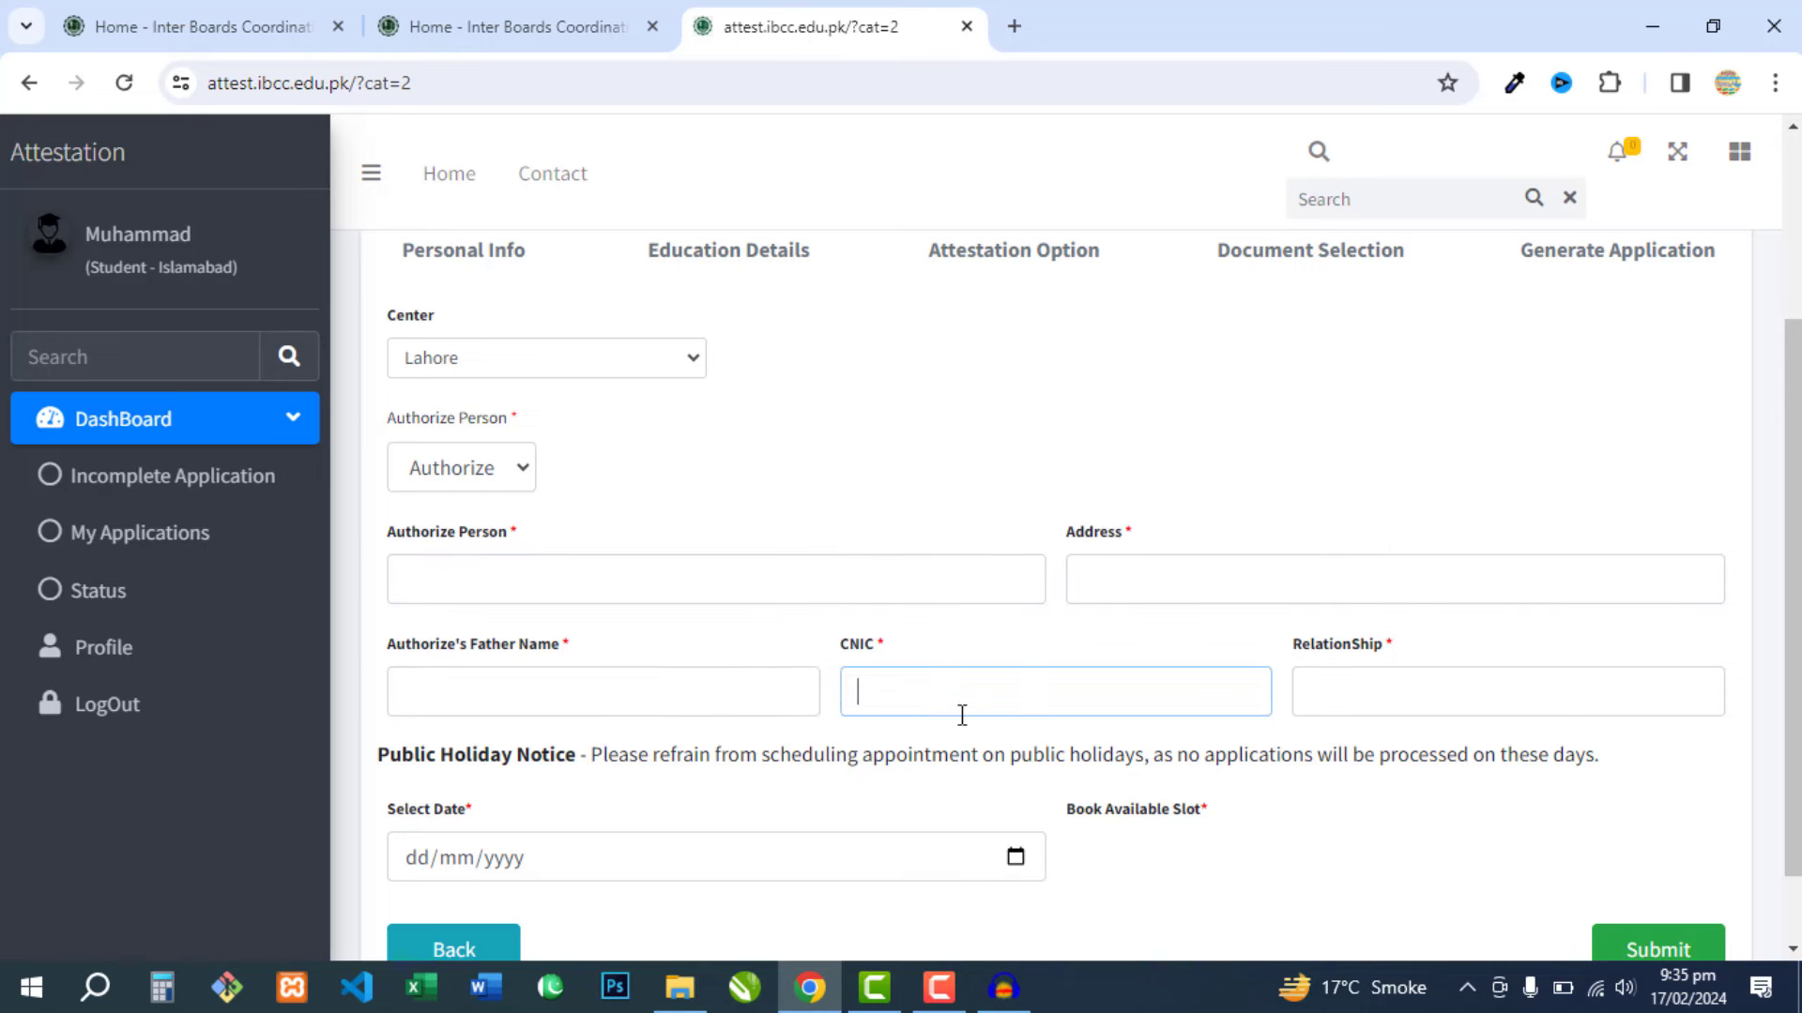
pyautogui.click(1389, 694)
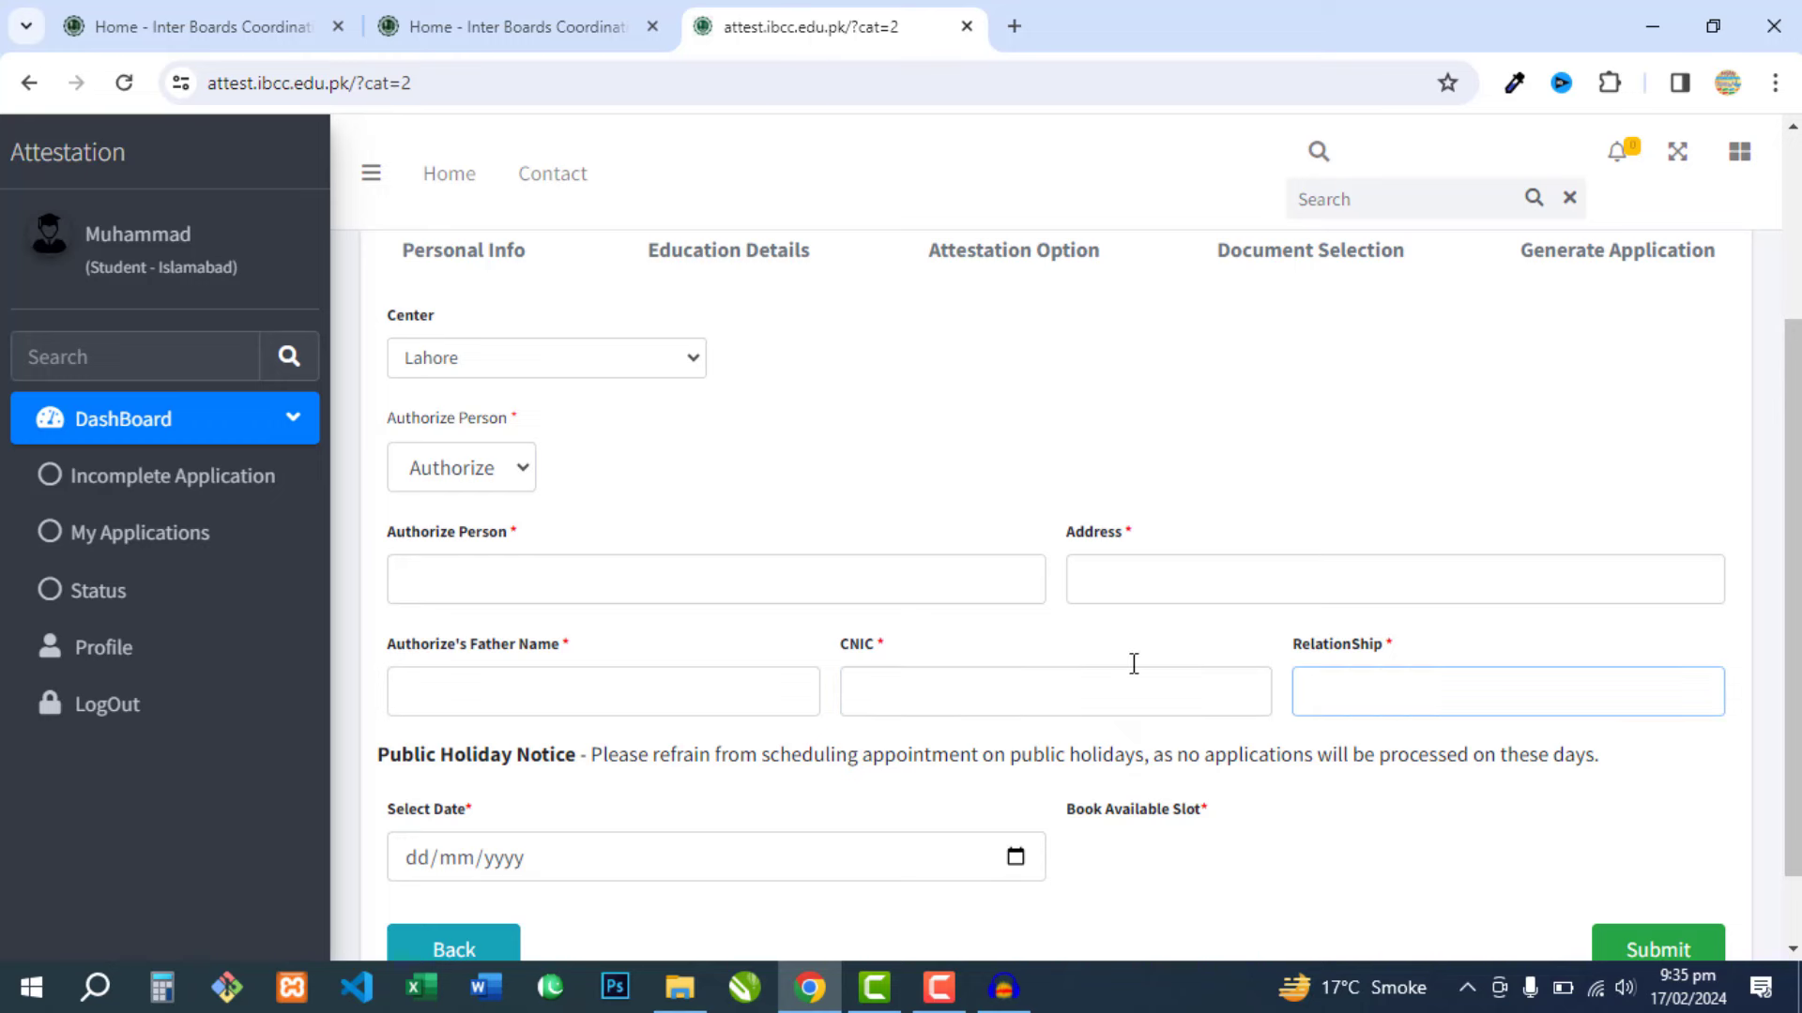
pyautogui.scroll(-1, 1278, 619)
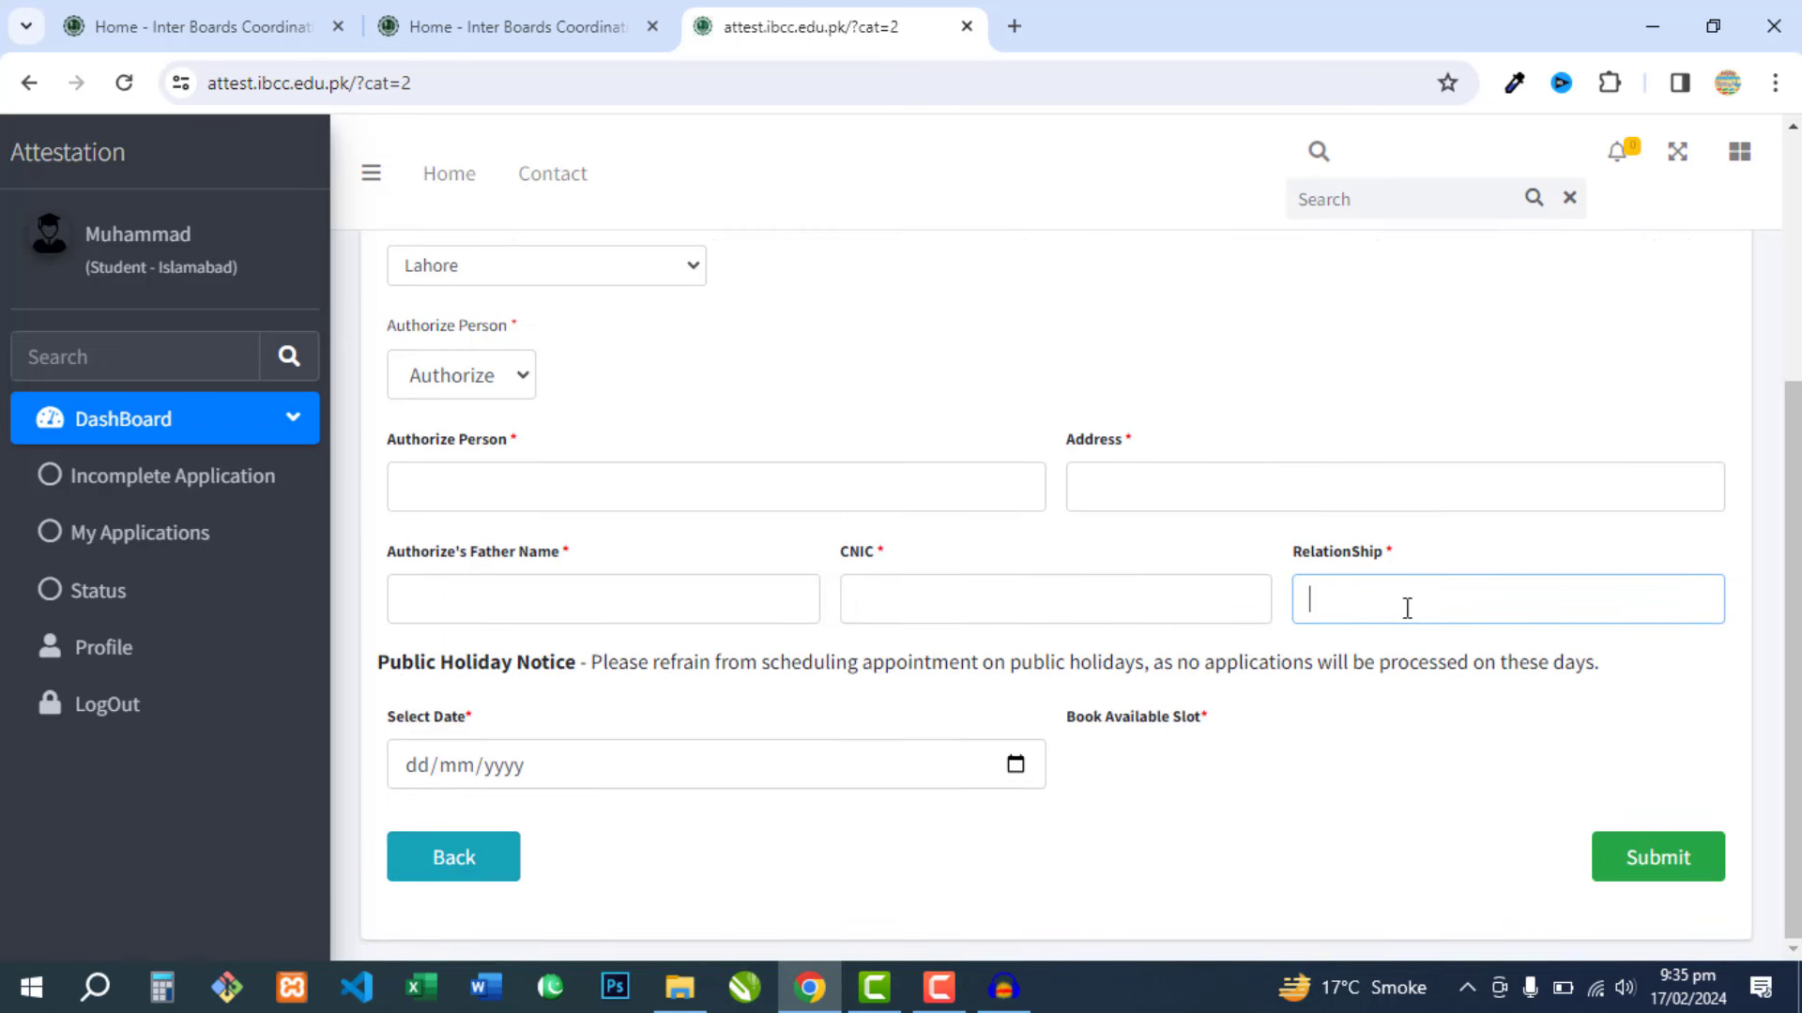
pyautogui.click(561, 731)
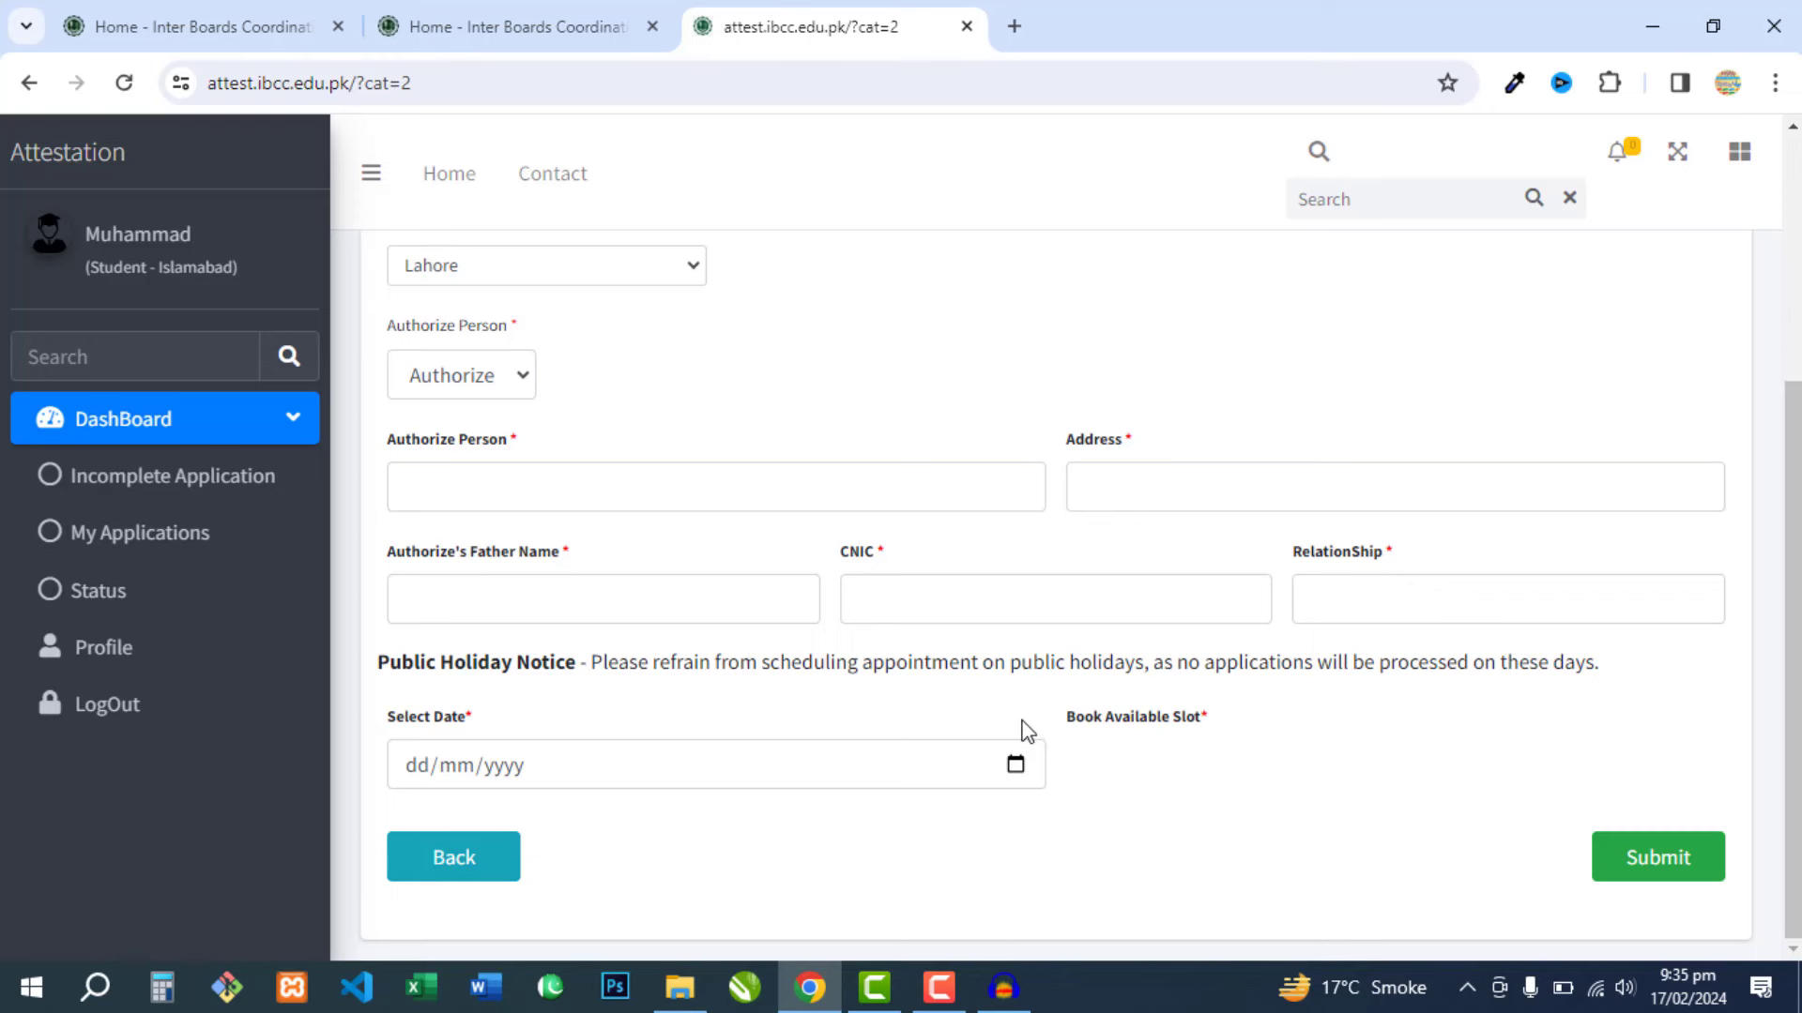
# - Enter 19/02/2024 as the appointment date, then try 29 February instead
pyautogui.click(470, 776)
pyautogui.write('19022024')
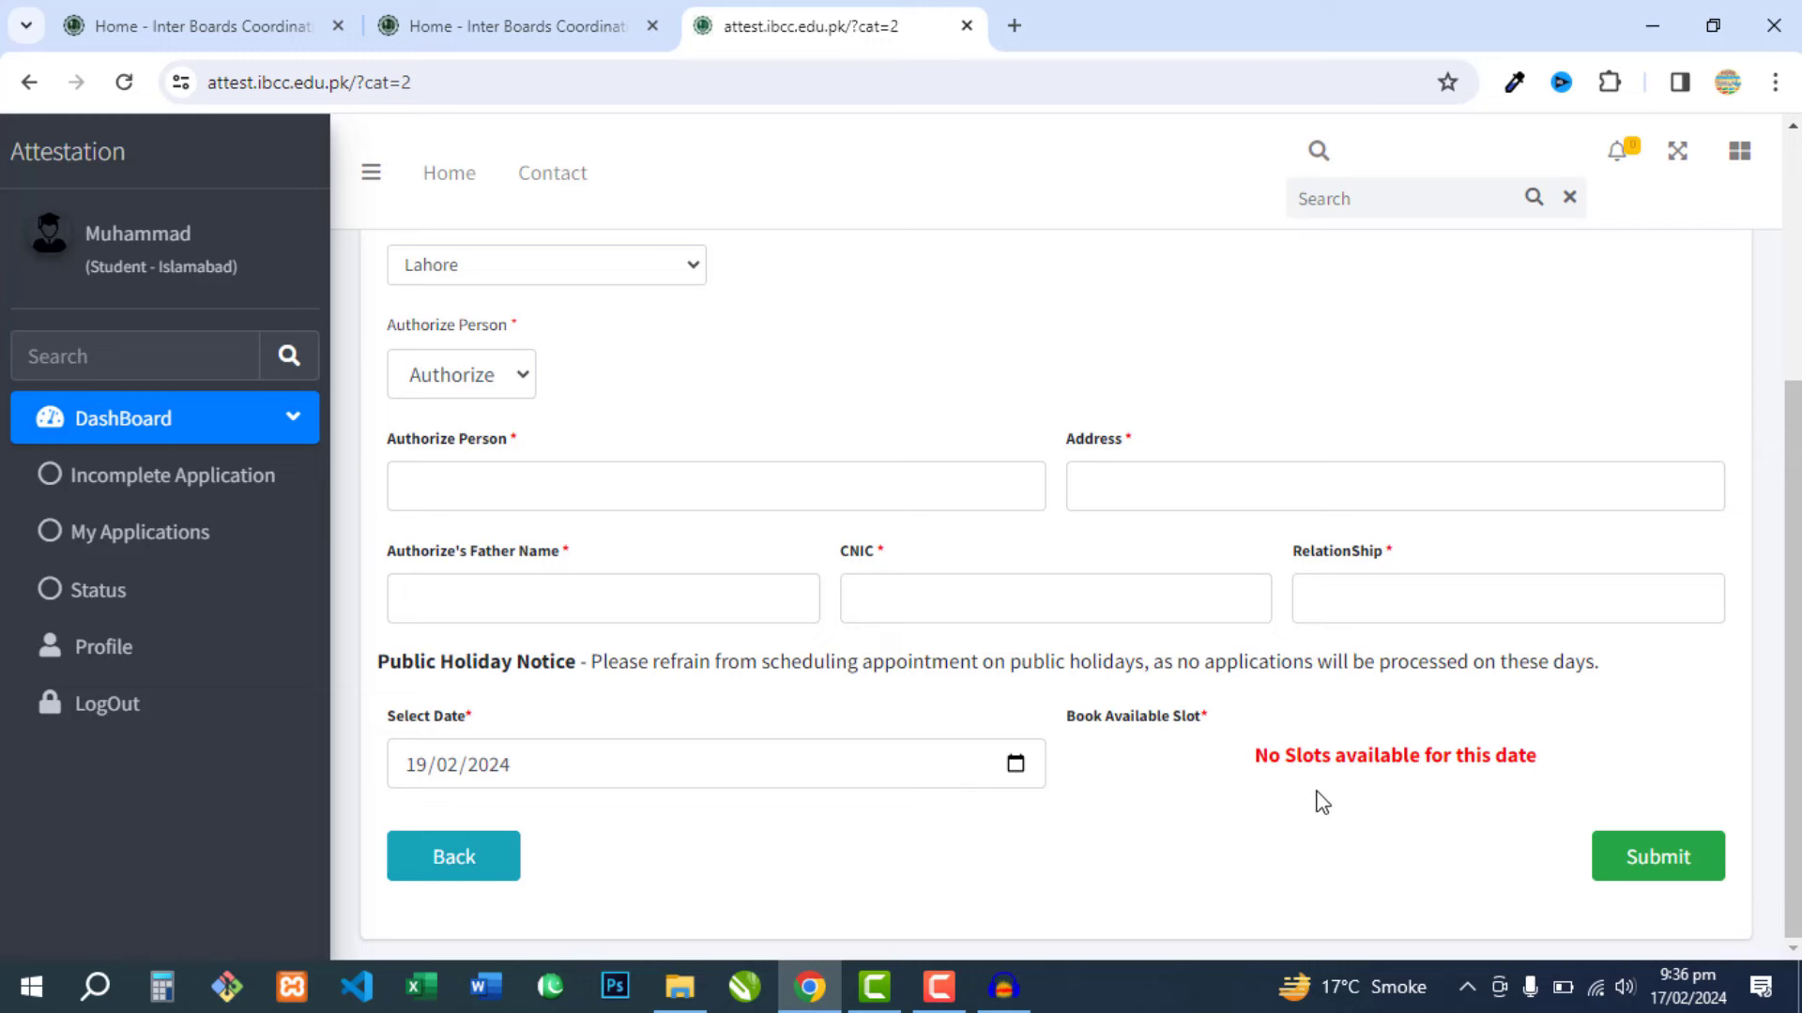
pyautogui.click(1017, 765)
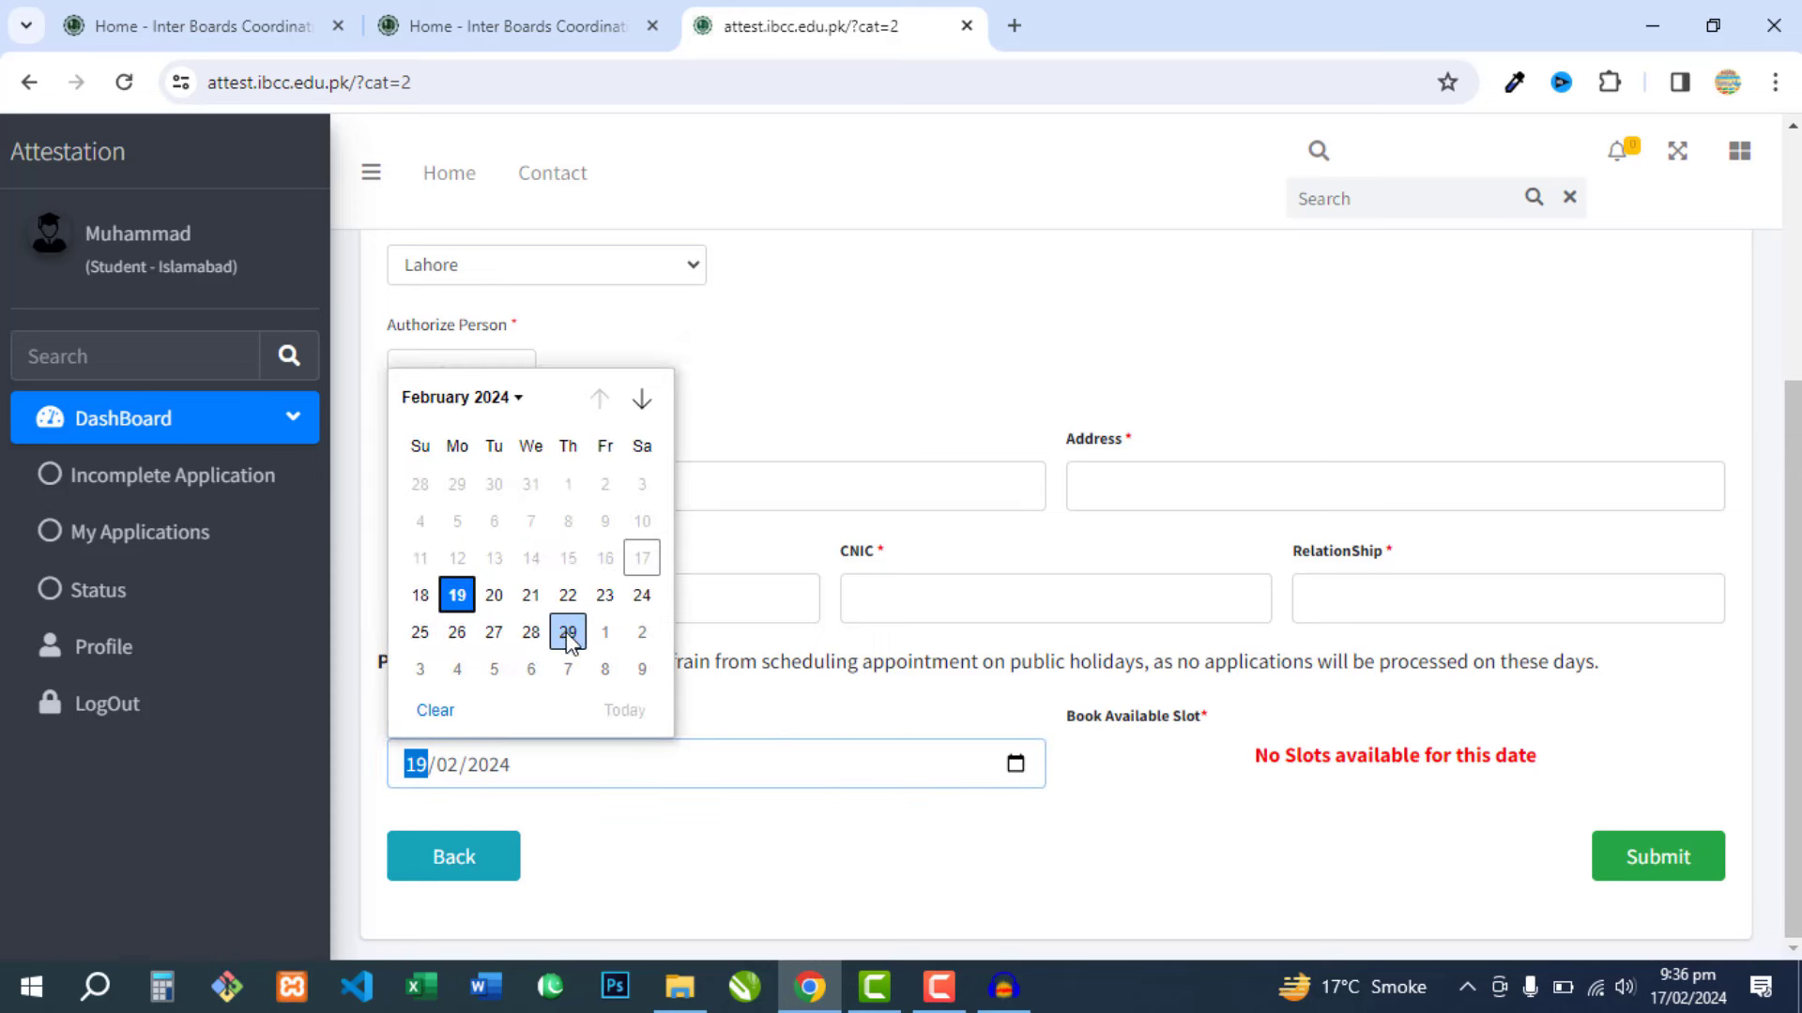
pyautogui.click(567, 632)
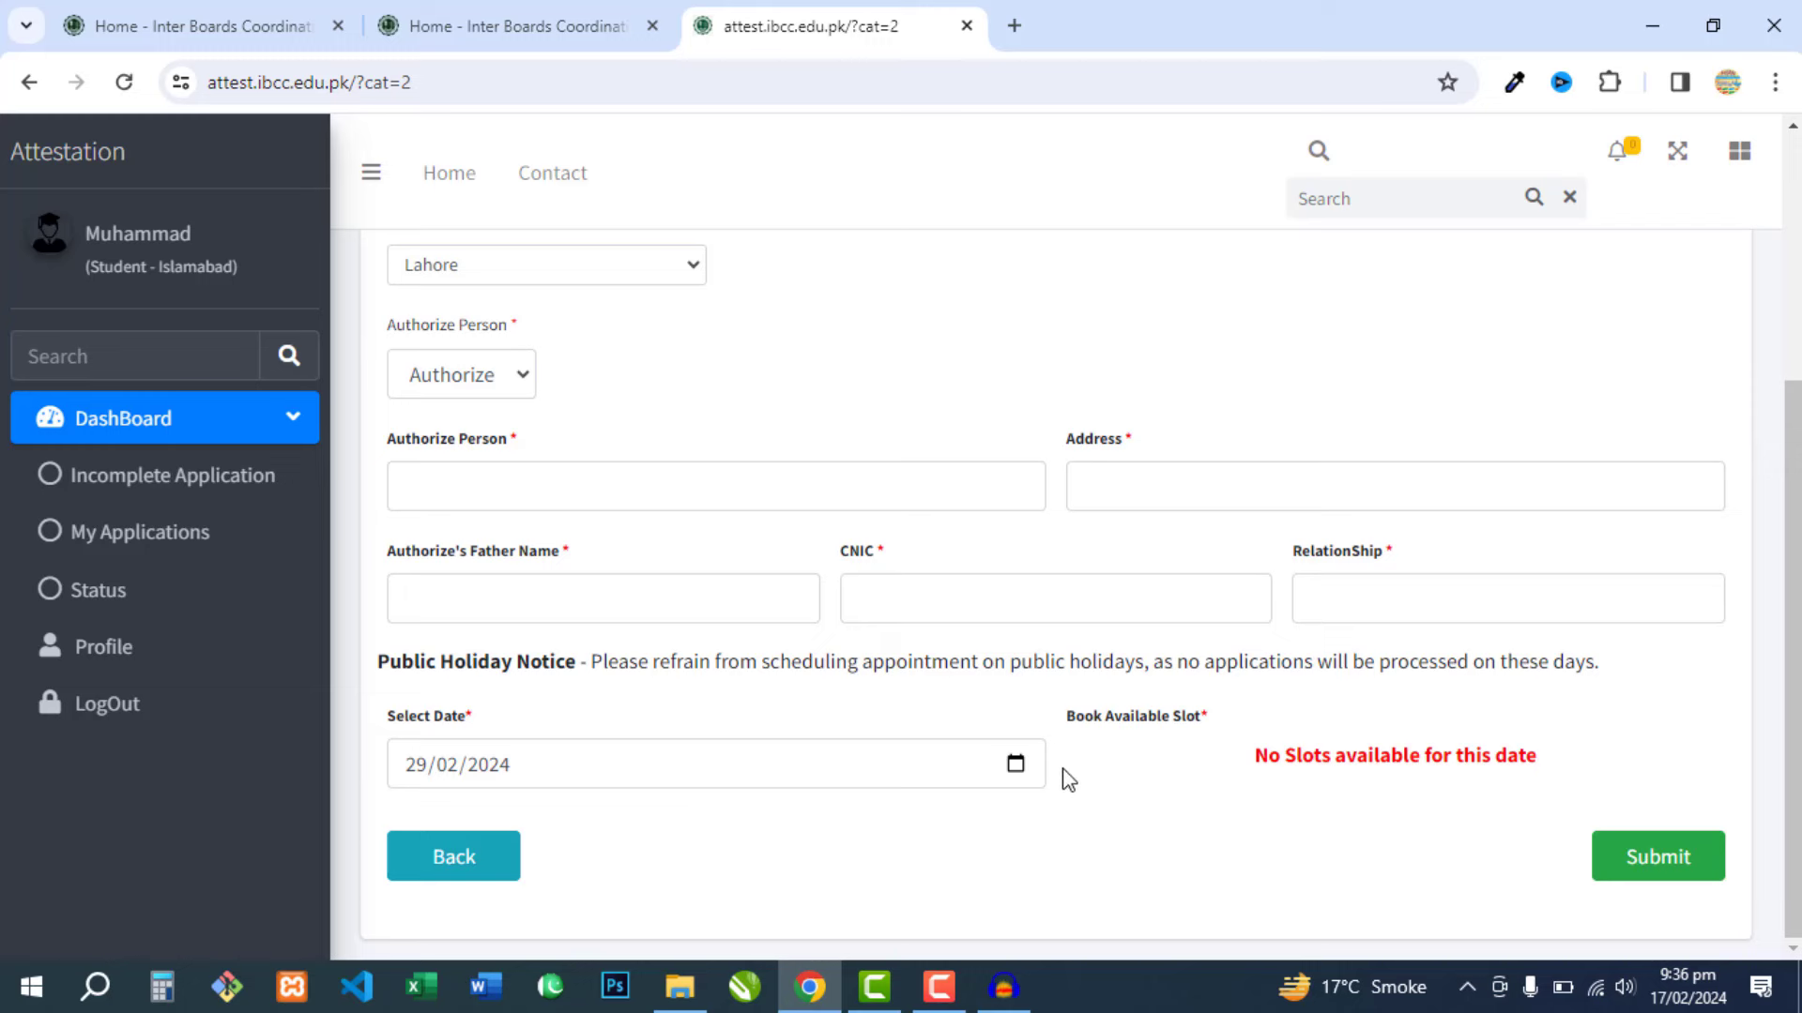
# - Try 15, 5 and 7 March 2024, settling on 15/03/2024, which offers slots
pyautogui.click(1016, 765)
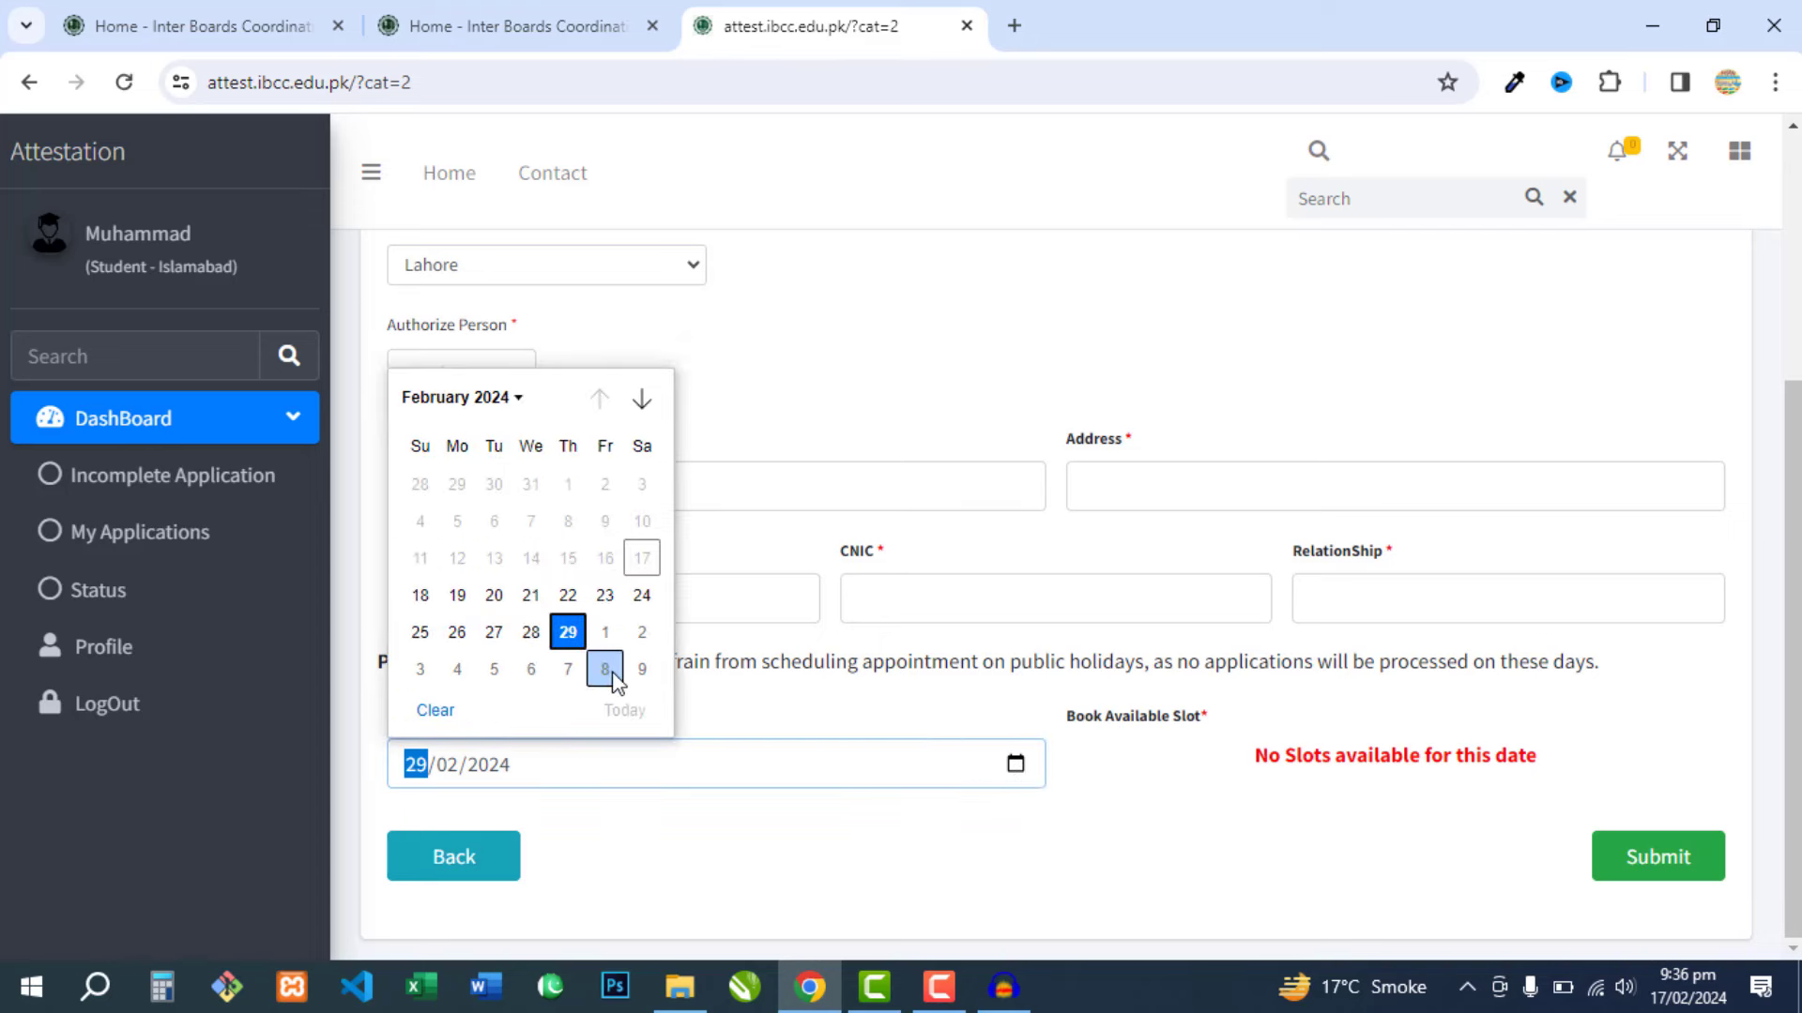
pyautogui.click(519, 397)
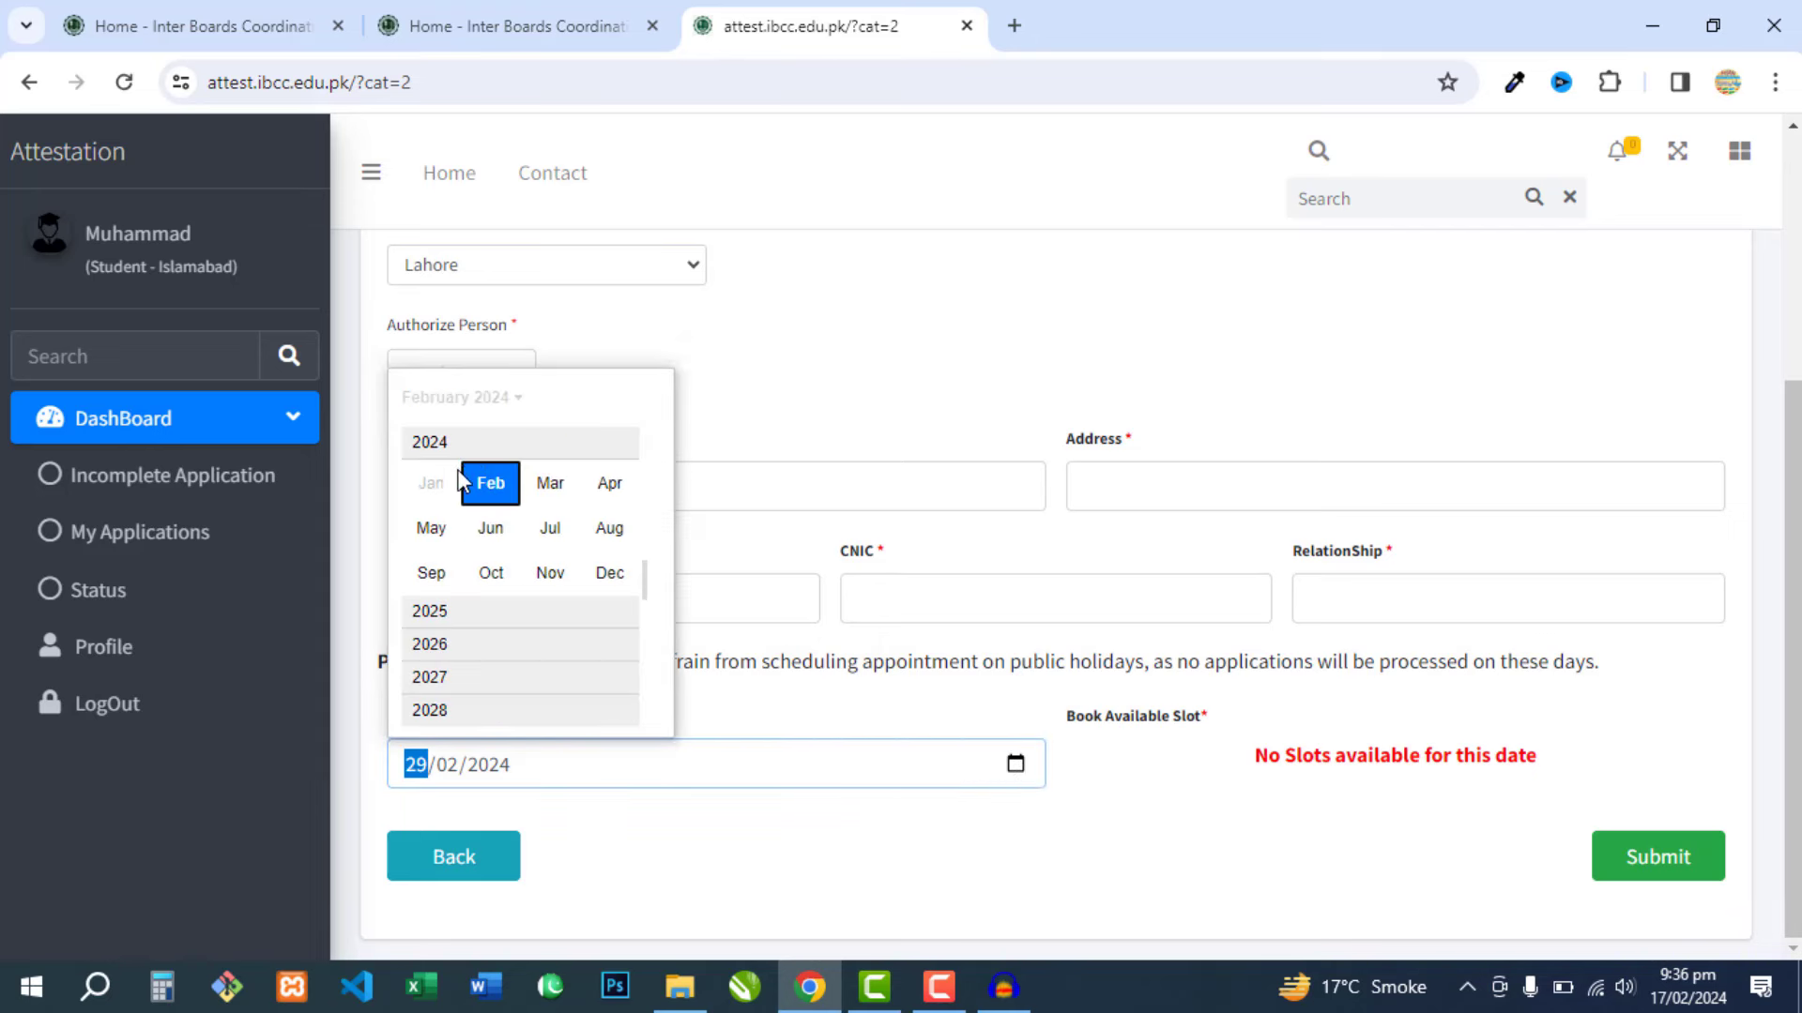
pyautogui.click(550, 480)
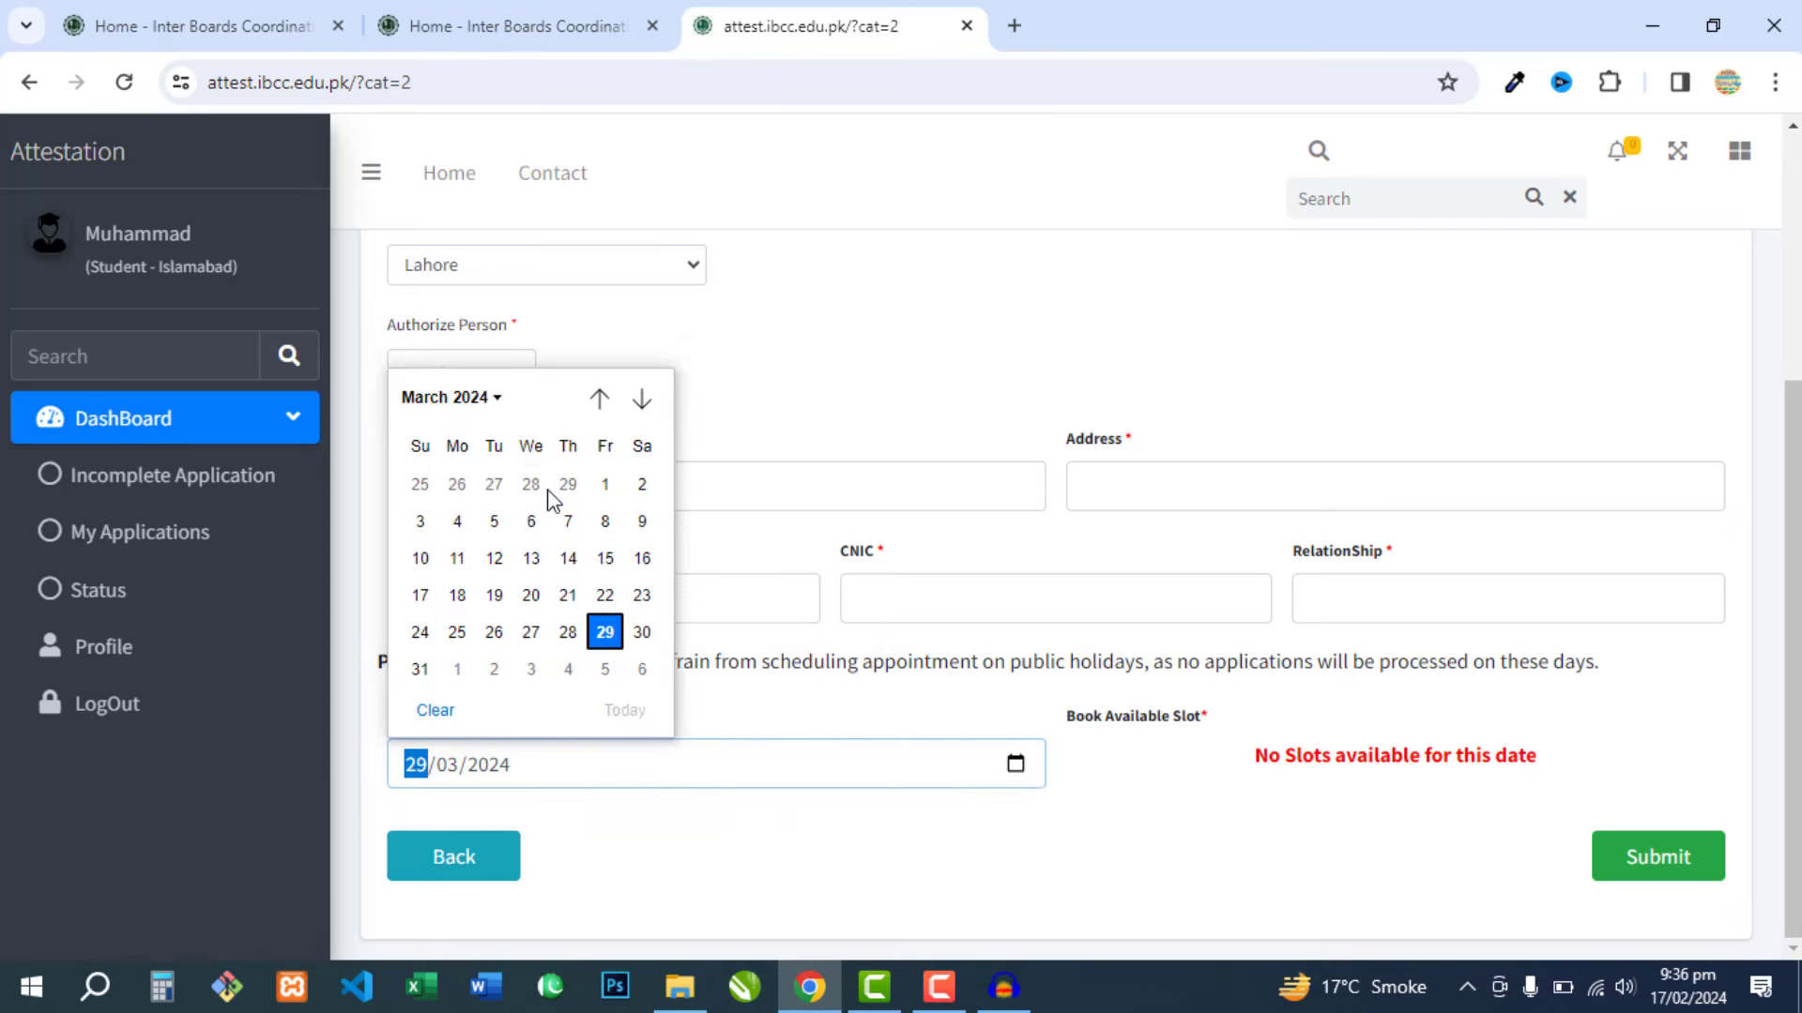
pyautogui.click(605, 558)
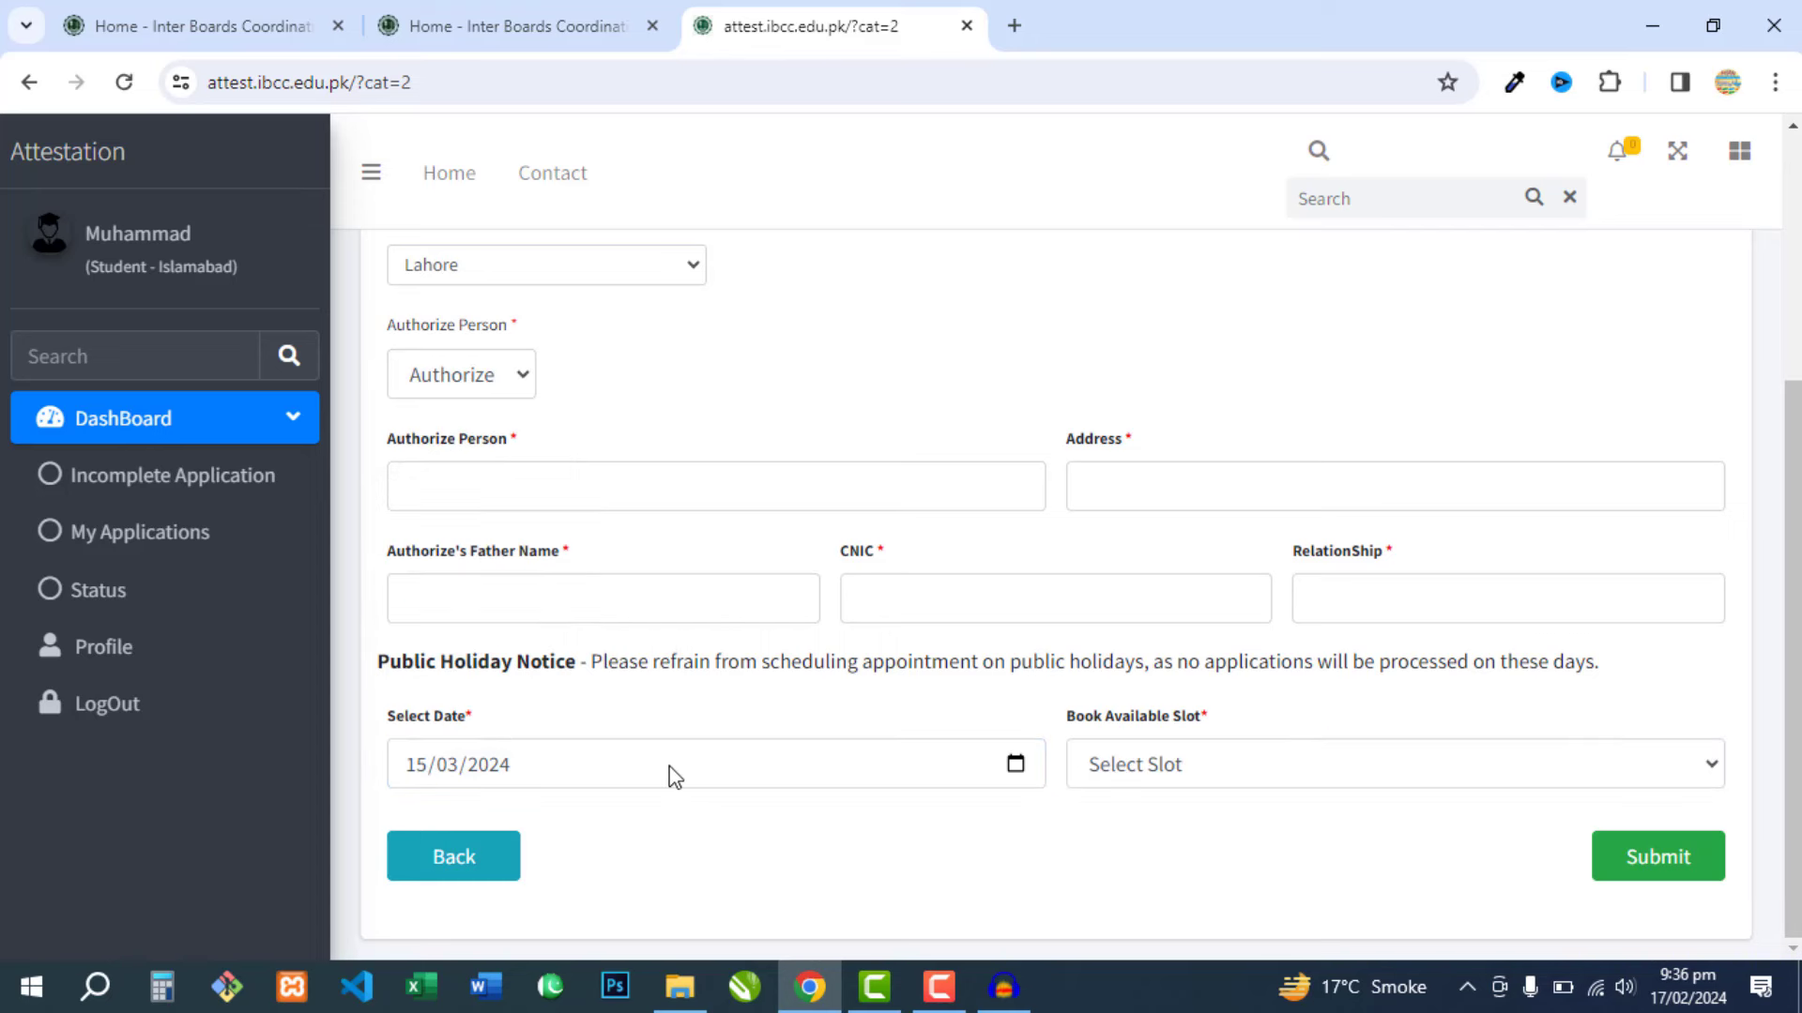
pyautogui.click(1015, 763)
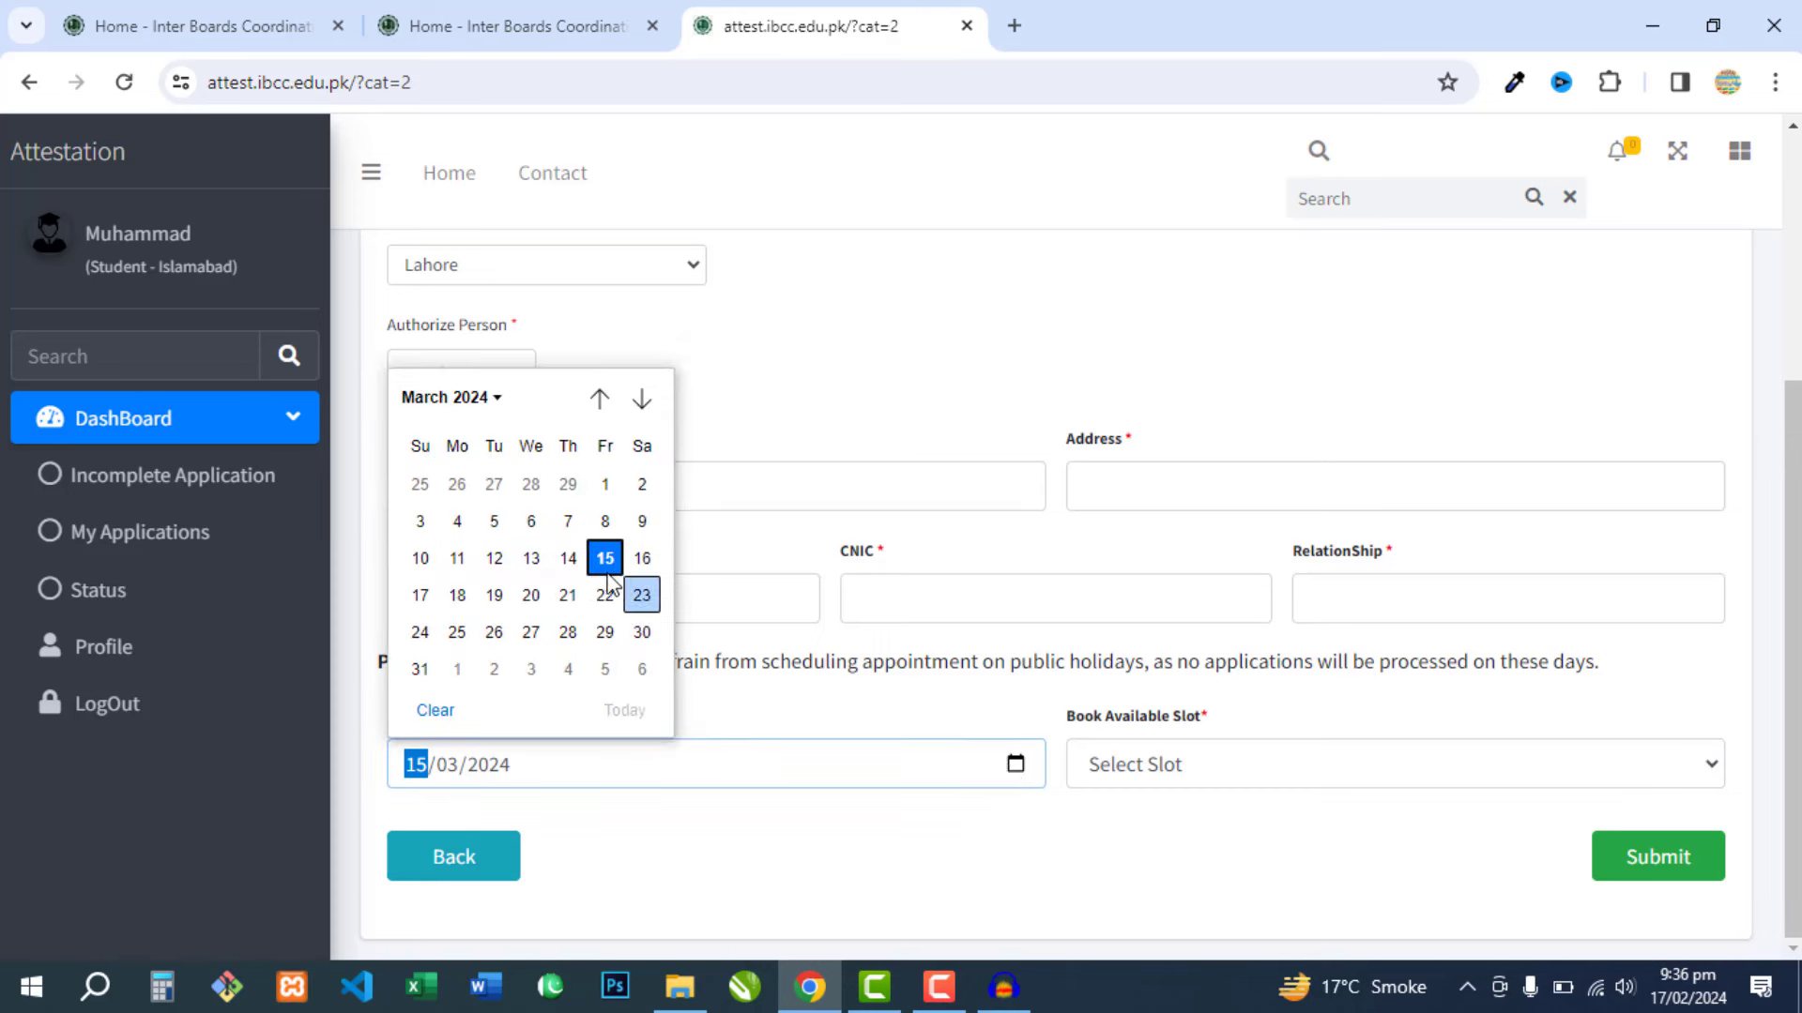
pyautogui.click(493, 522)
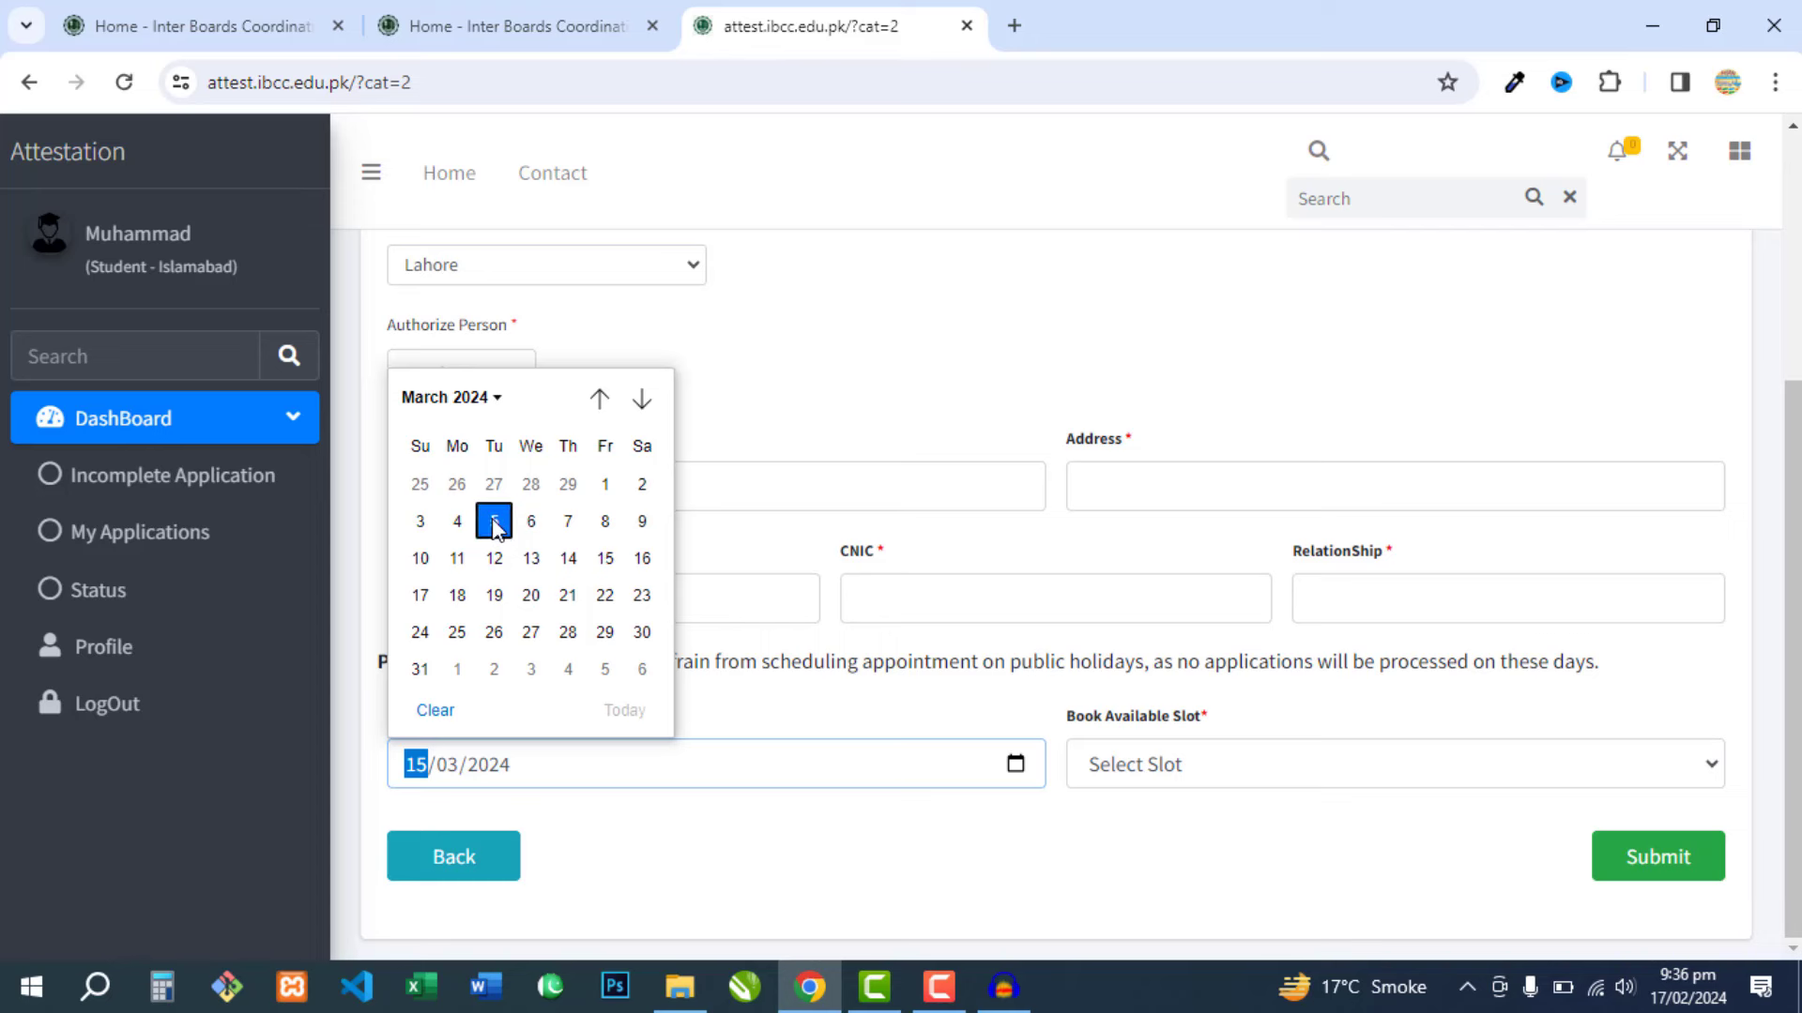
pyautogui.click(1015, 763)
pyautogui.click(569, 533)
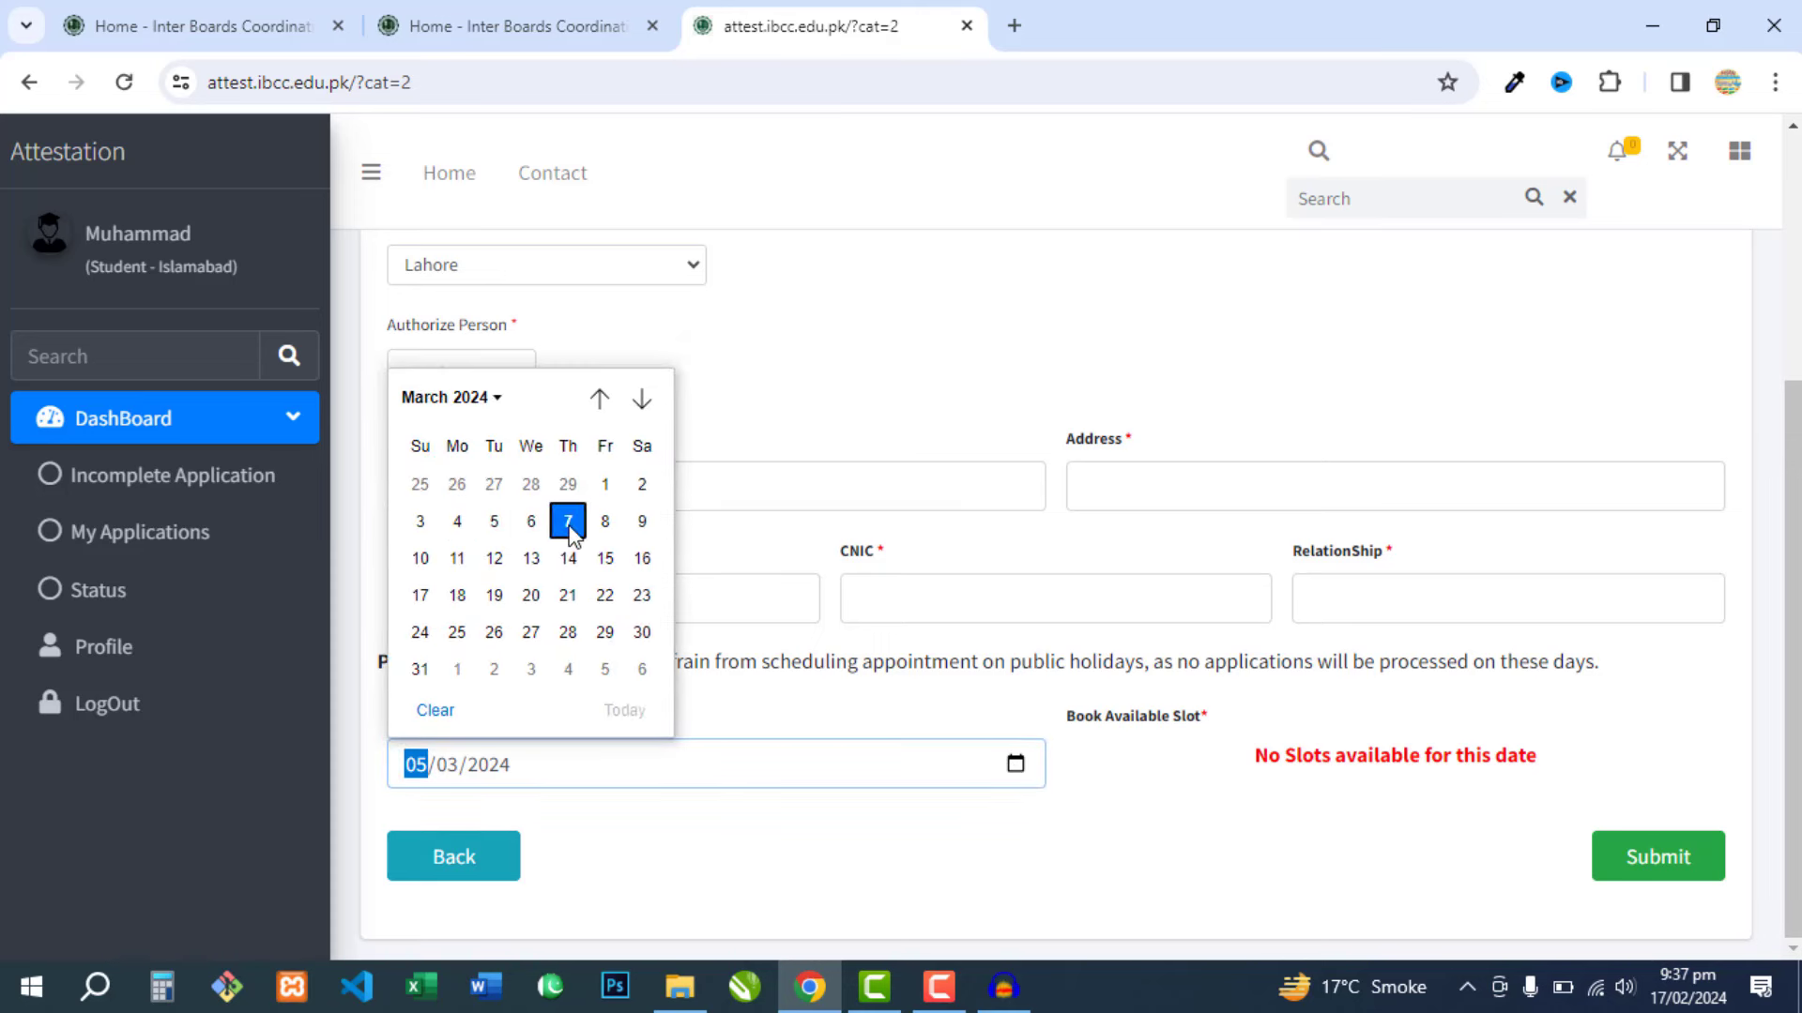
pyautogui.click(1015, 763)
pyautogui.click(604, 567)
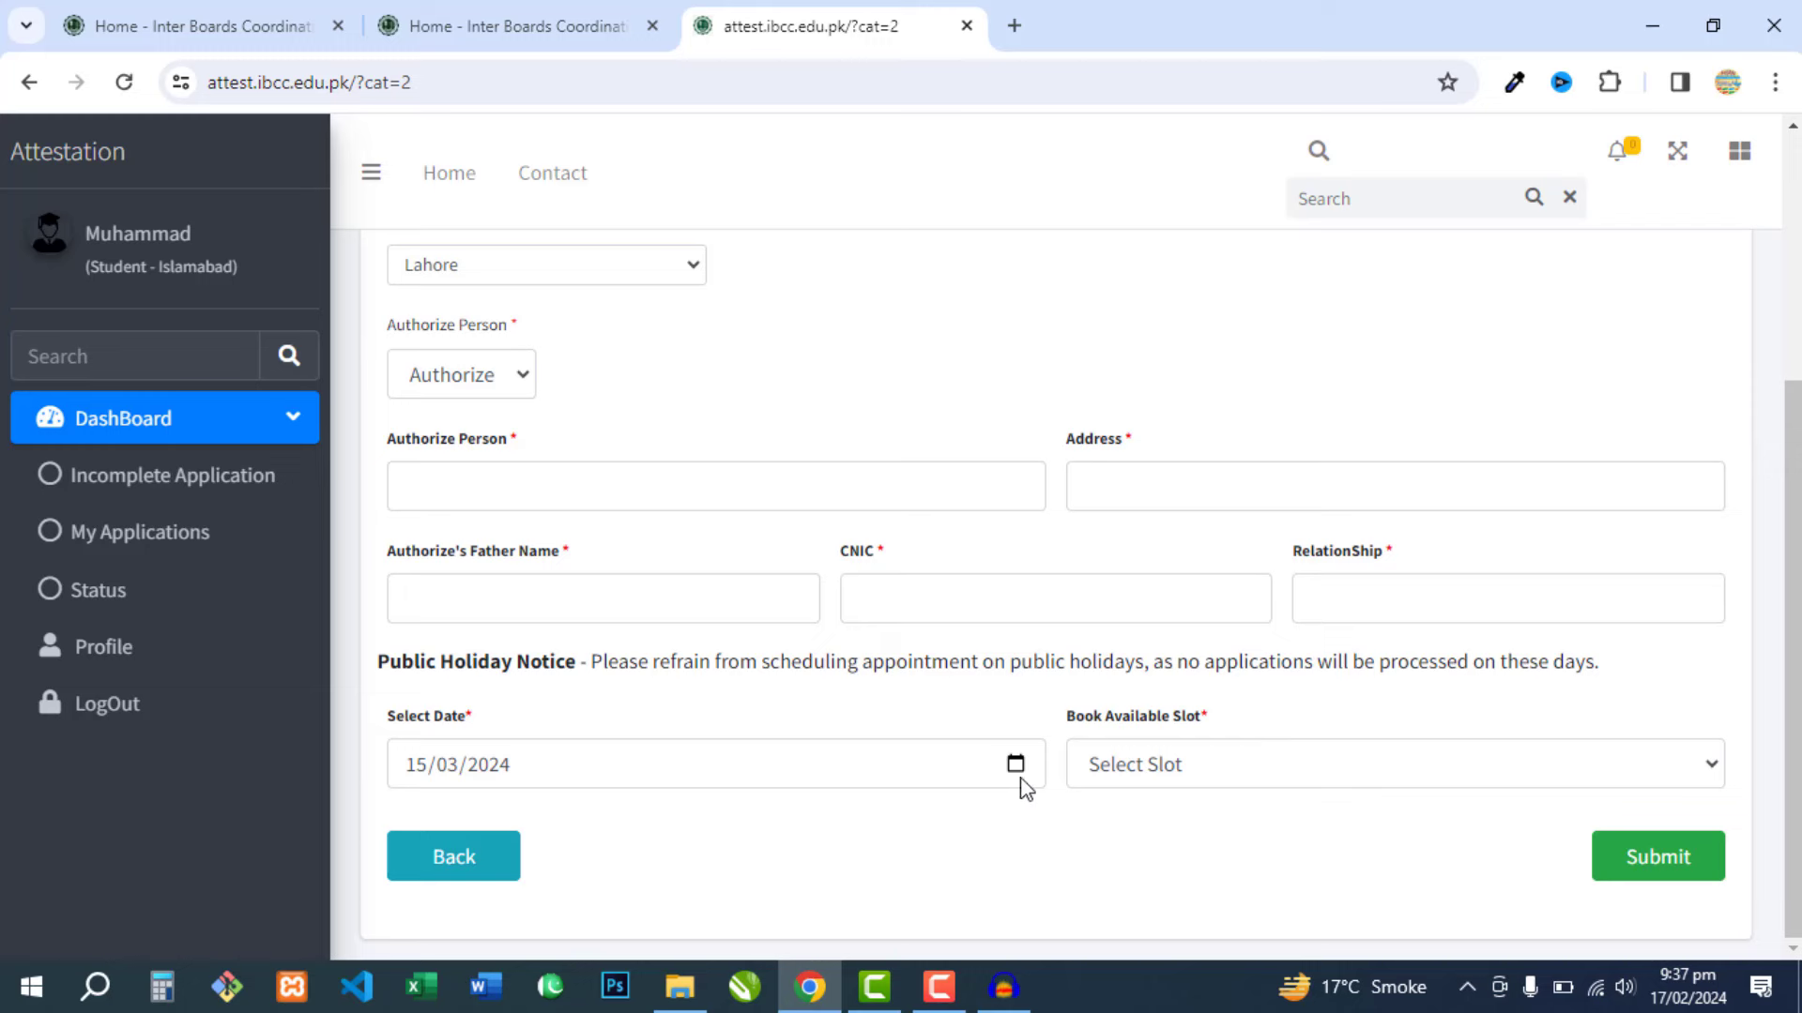
# - Book the 02:00 to 03:30 (0 / 50) slot for 15/03/2024
pyautogui.click(1141, 770)
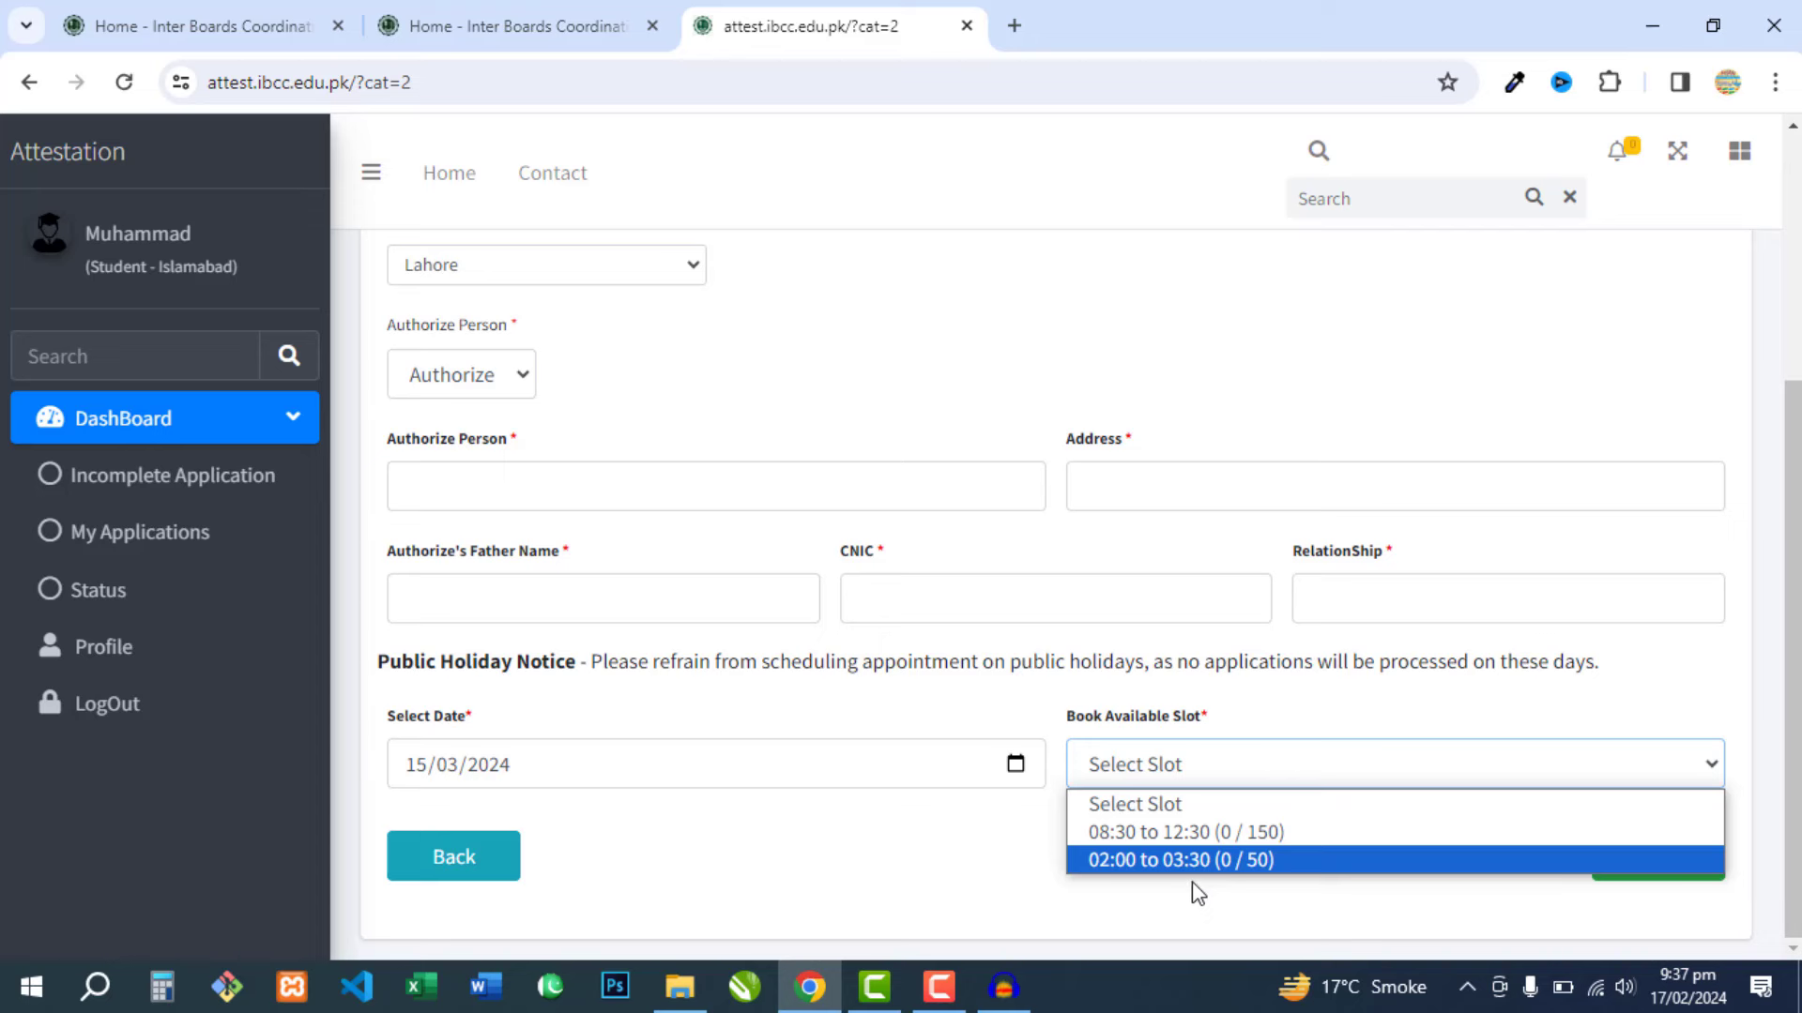
pyautogui.click(1133, 860)
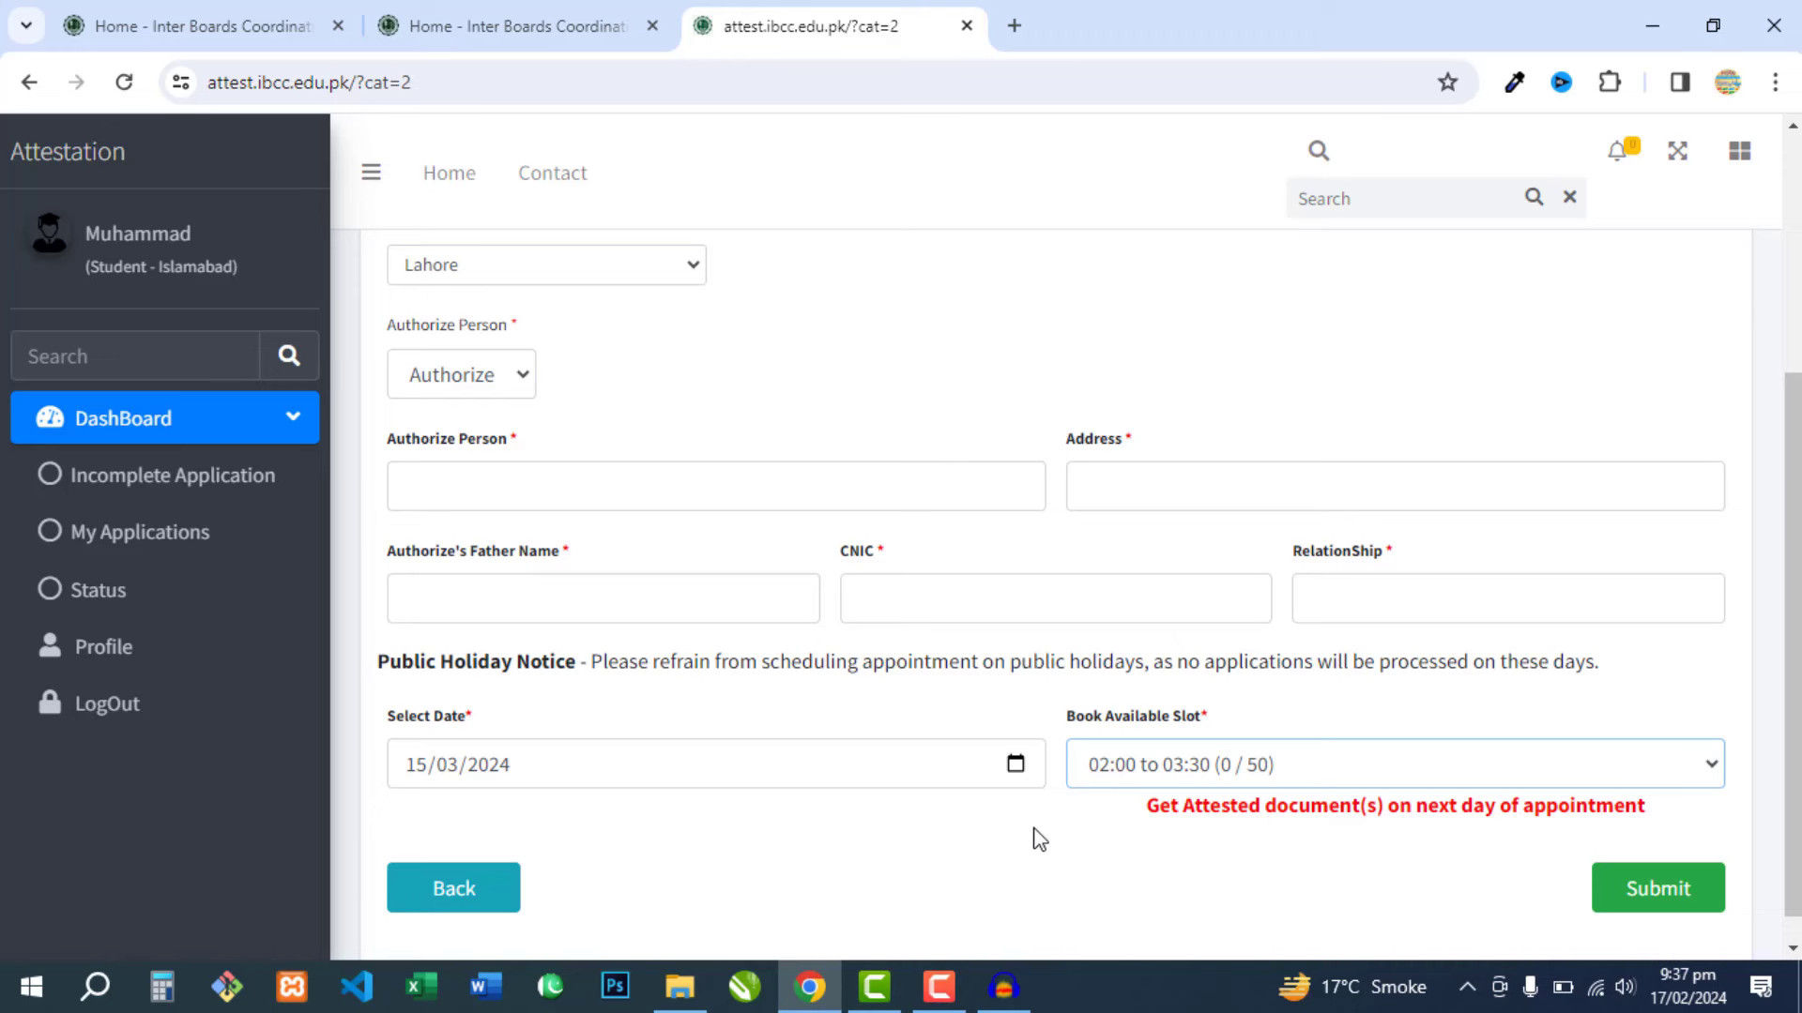
pyautogui.scroll(-1, 1053, 854)
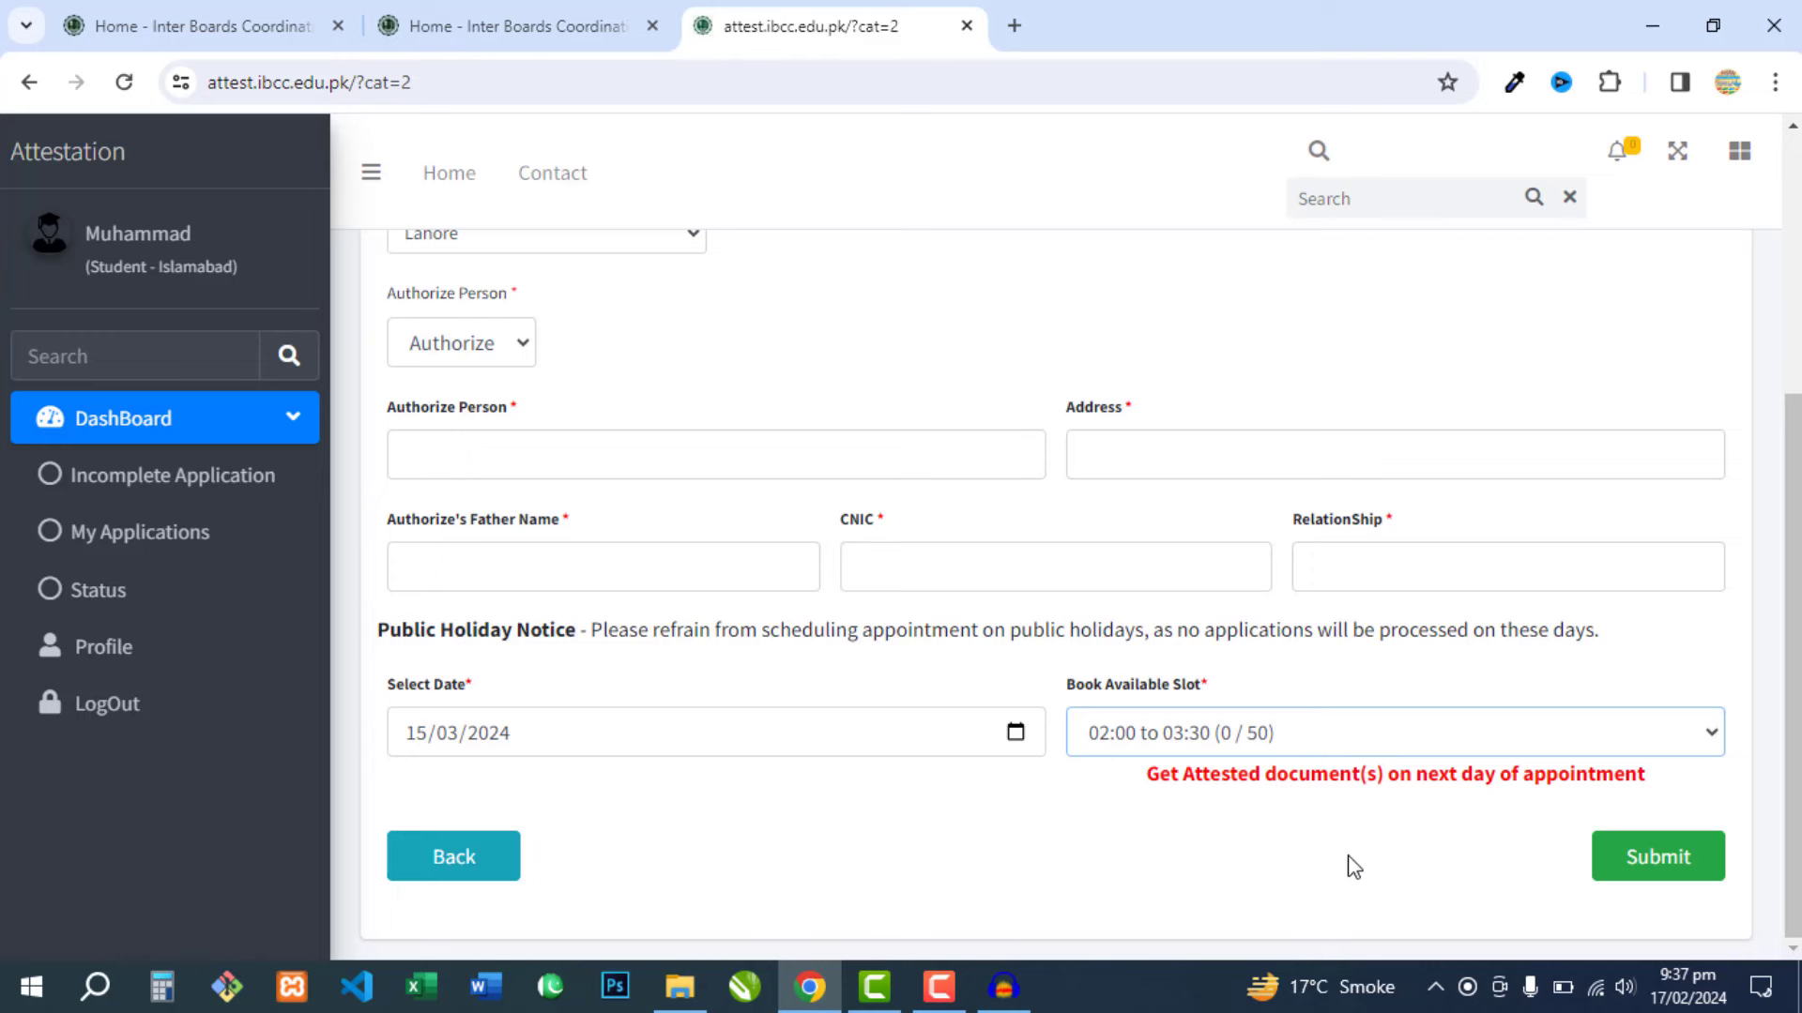
# - Choose Attestation Through Courier, dismiss its notice, and save to reach the 2700 fee table
pyautogui.scroll(3, 838, 849)
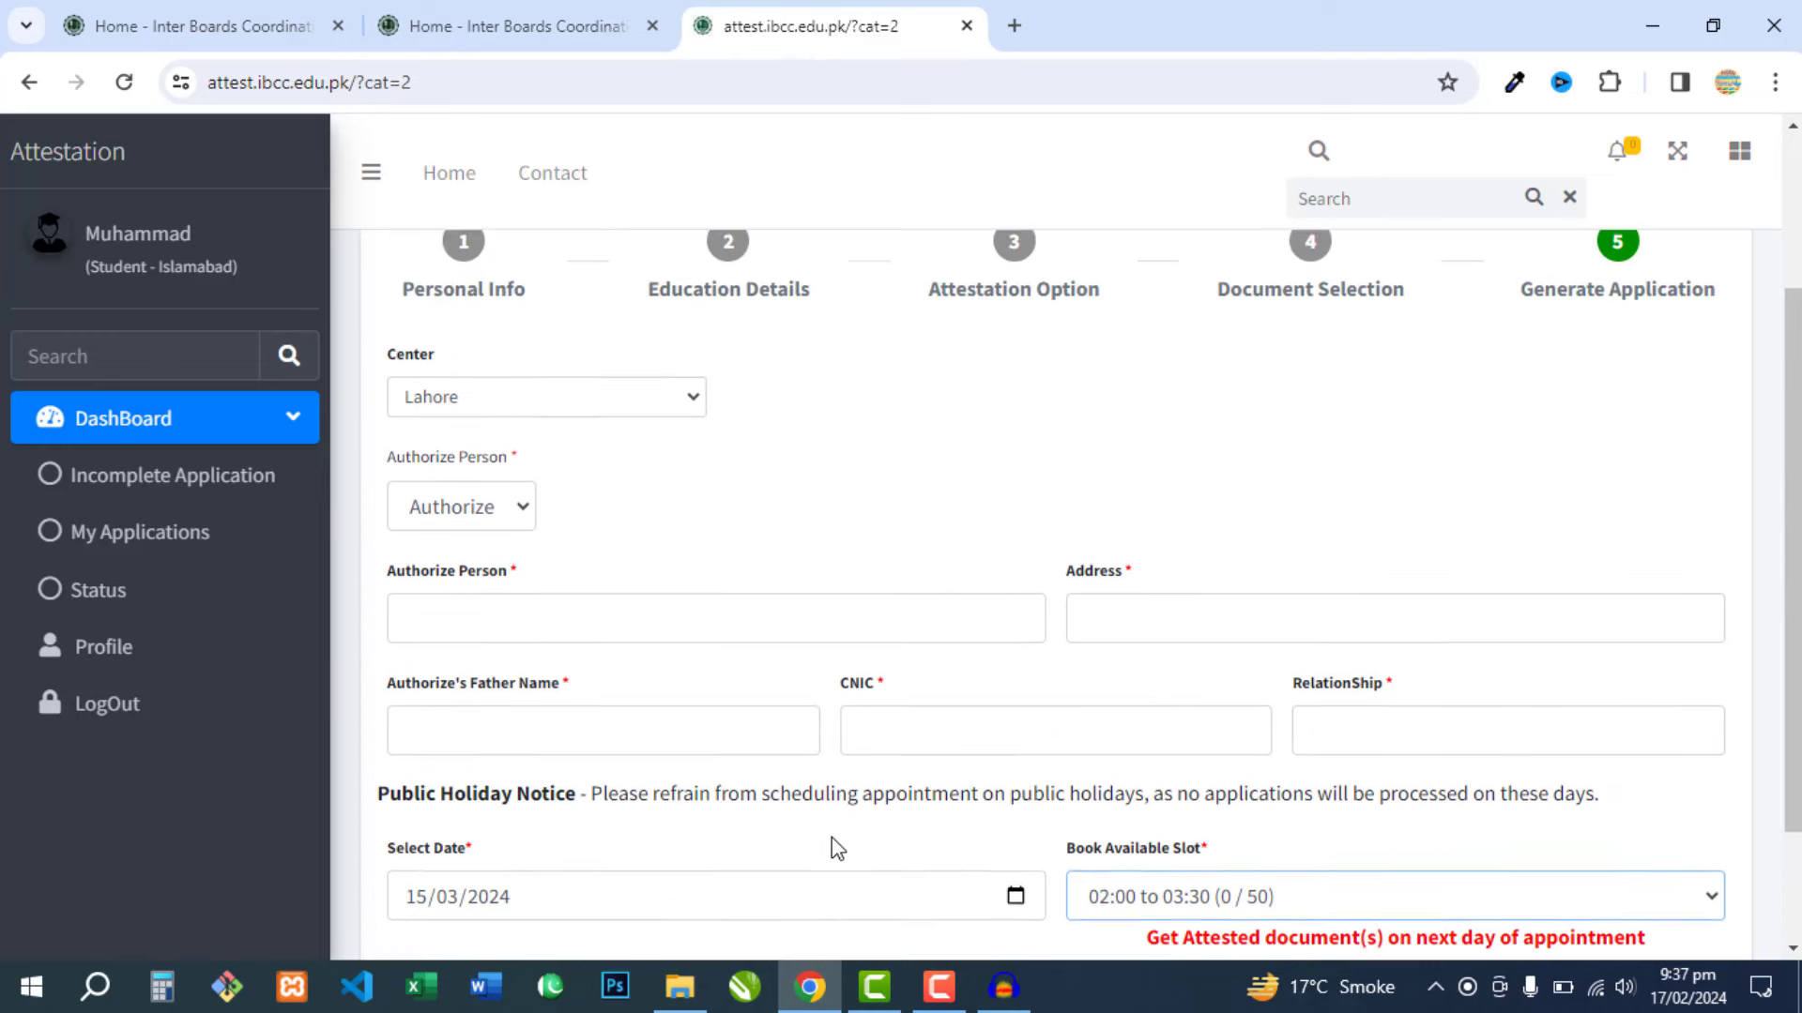
pyautogui.scroll(-3, 830, 845)
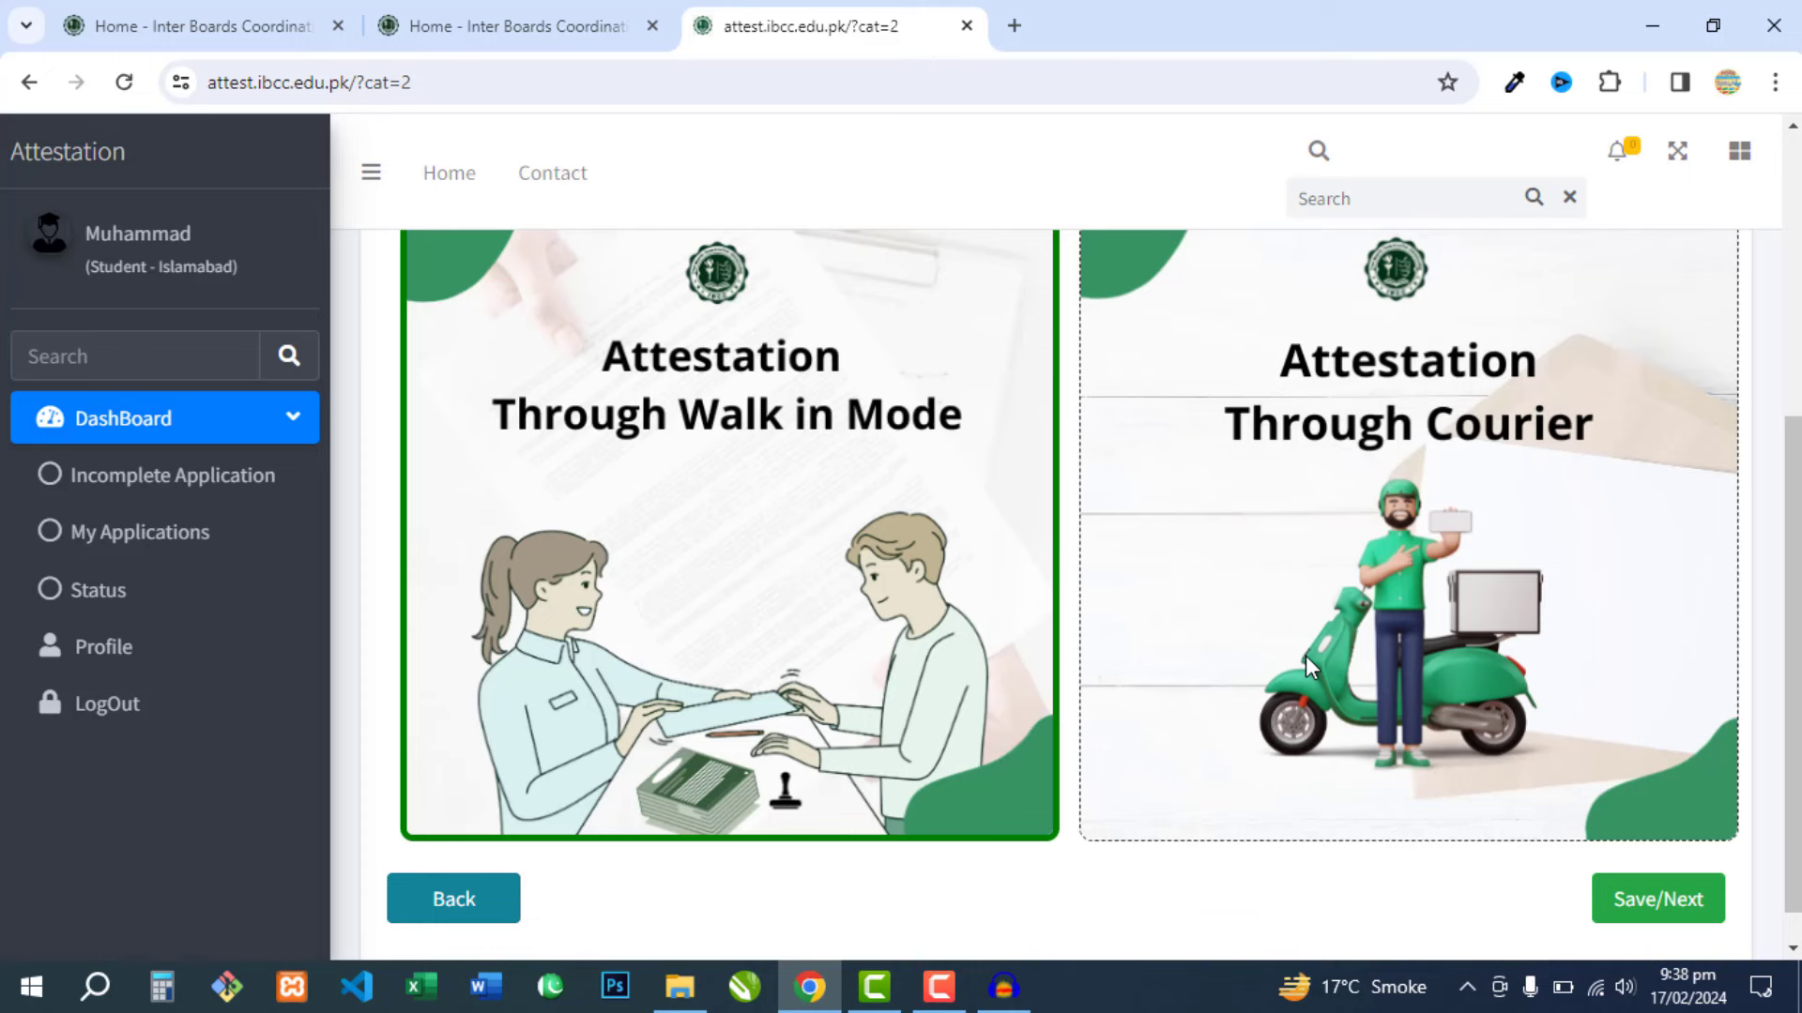
pyautogui.click(1253, 555)
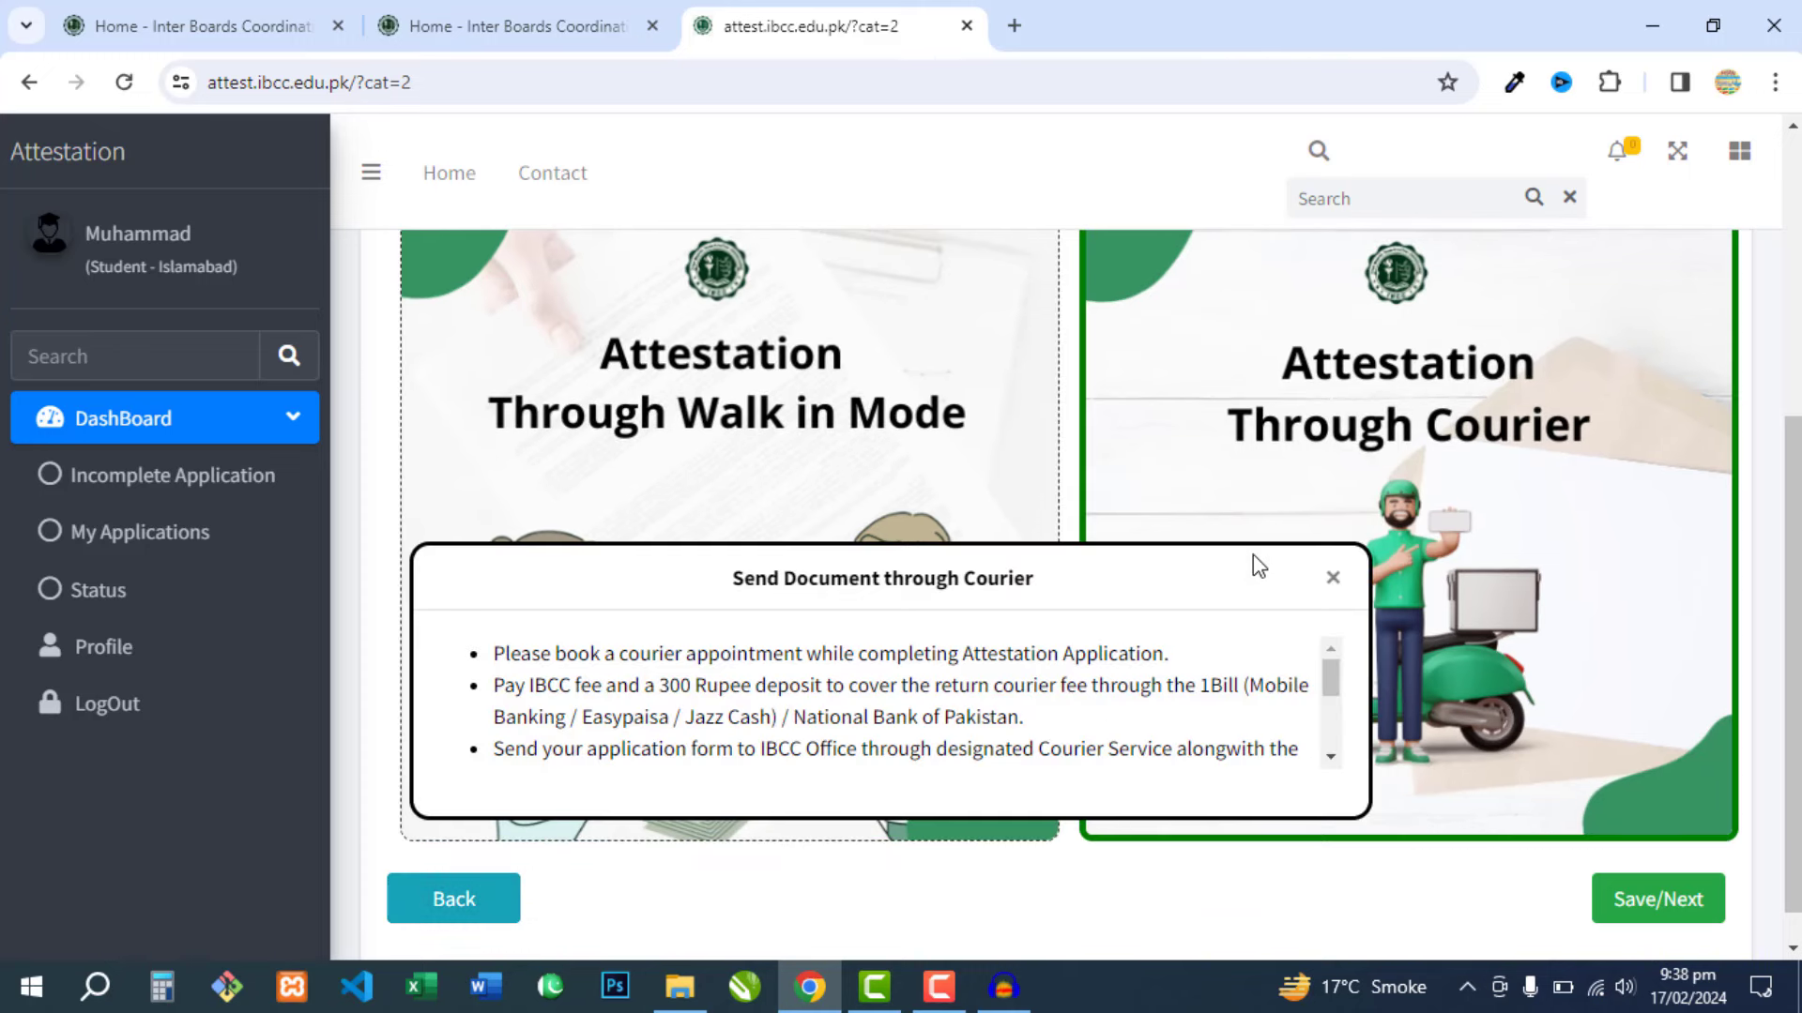
pyautogui.click(1333, 579)
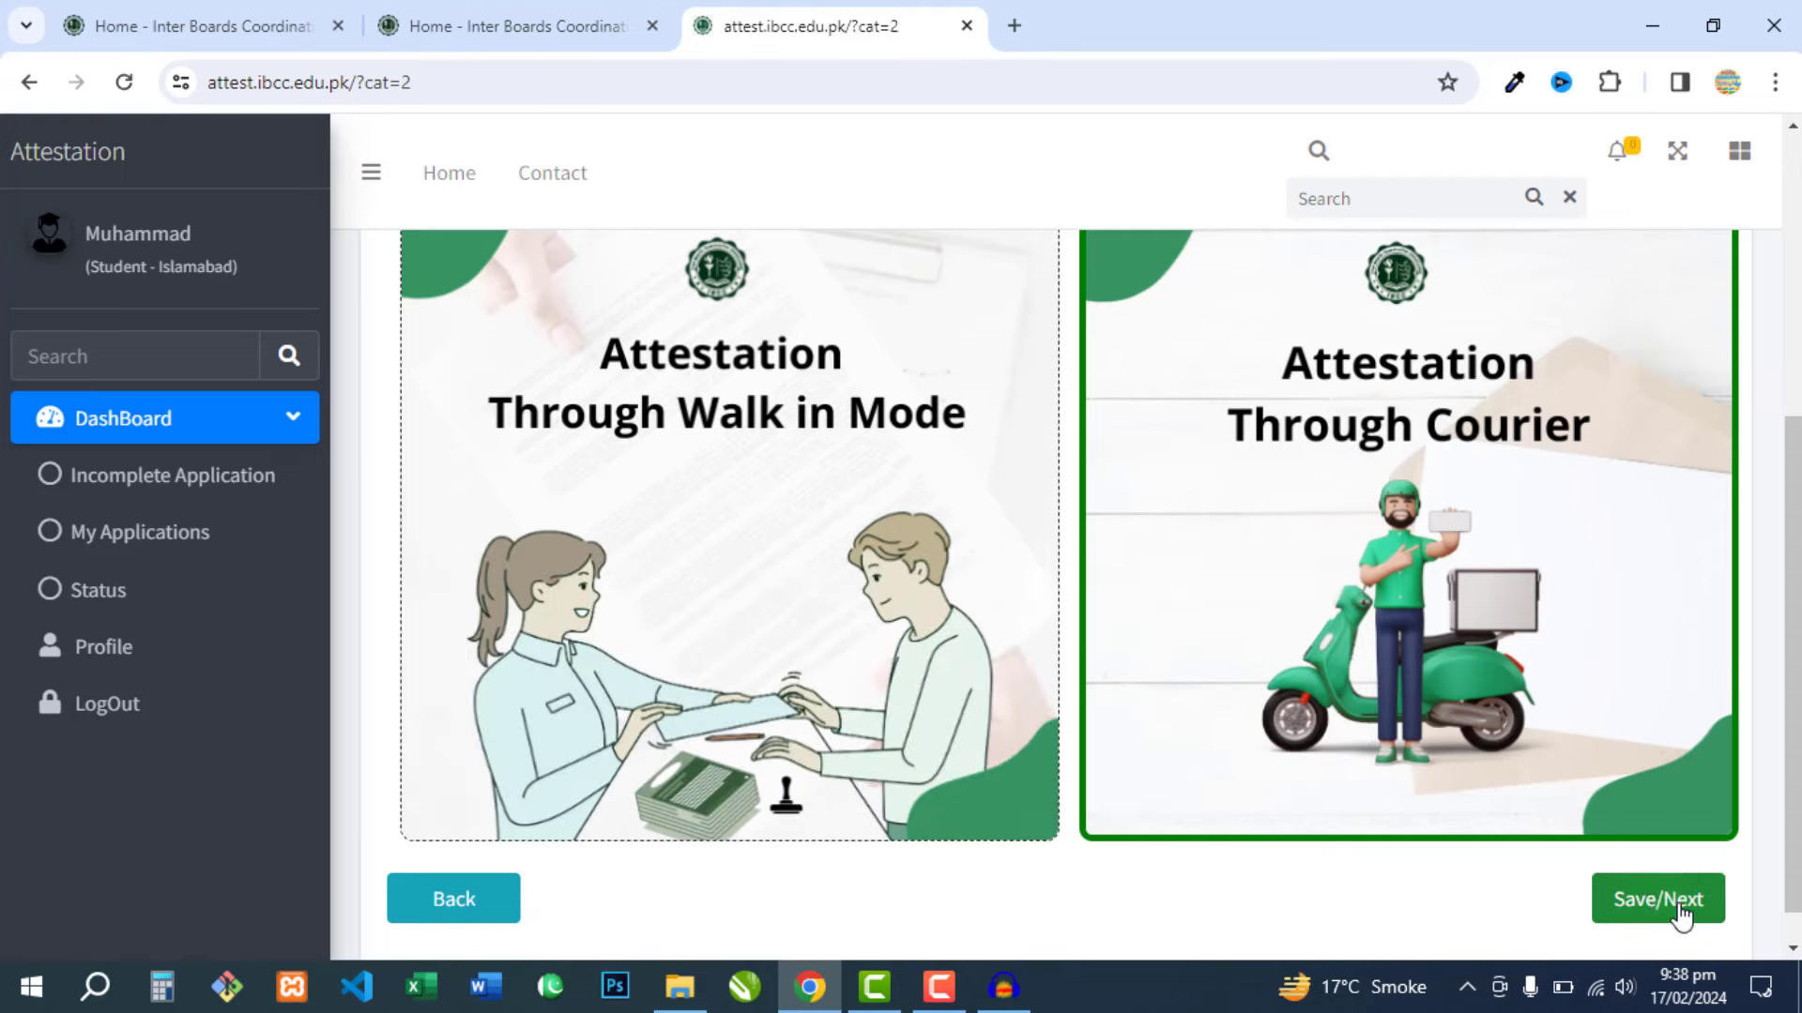
pyautogui.click(1647, 903)
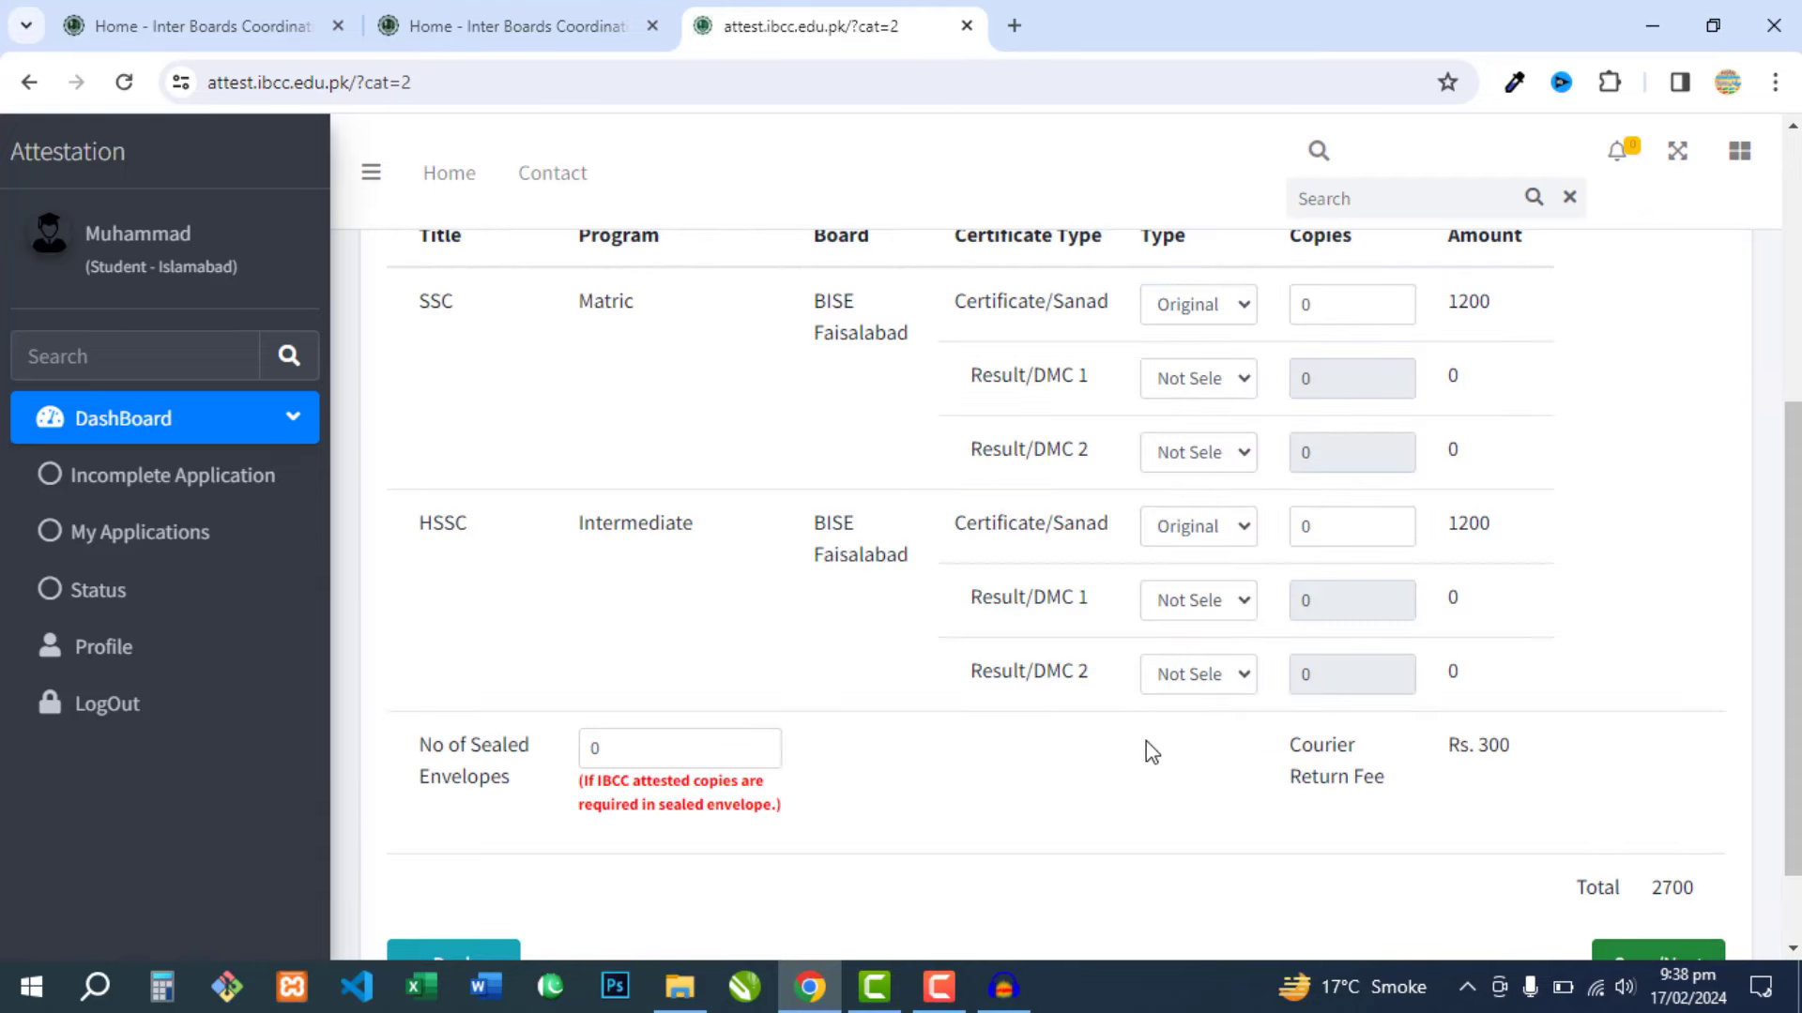
pyautogui.scroll(-4, 1107, 593)
pyautogui.scroll(-2, 1553, 750)
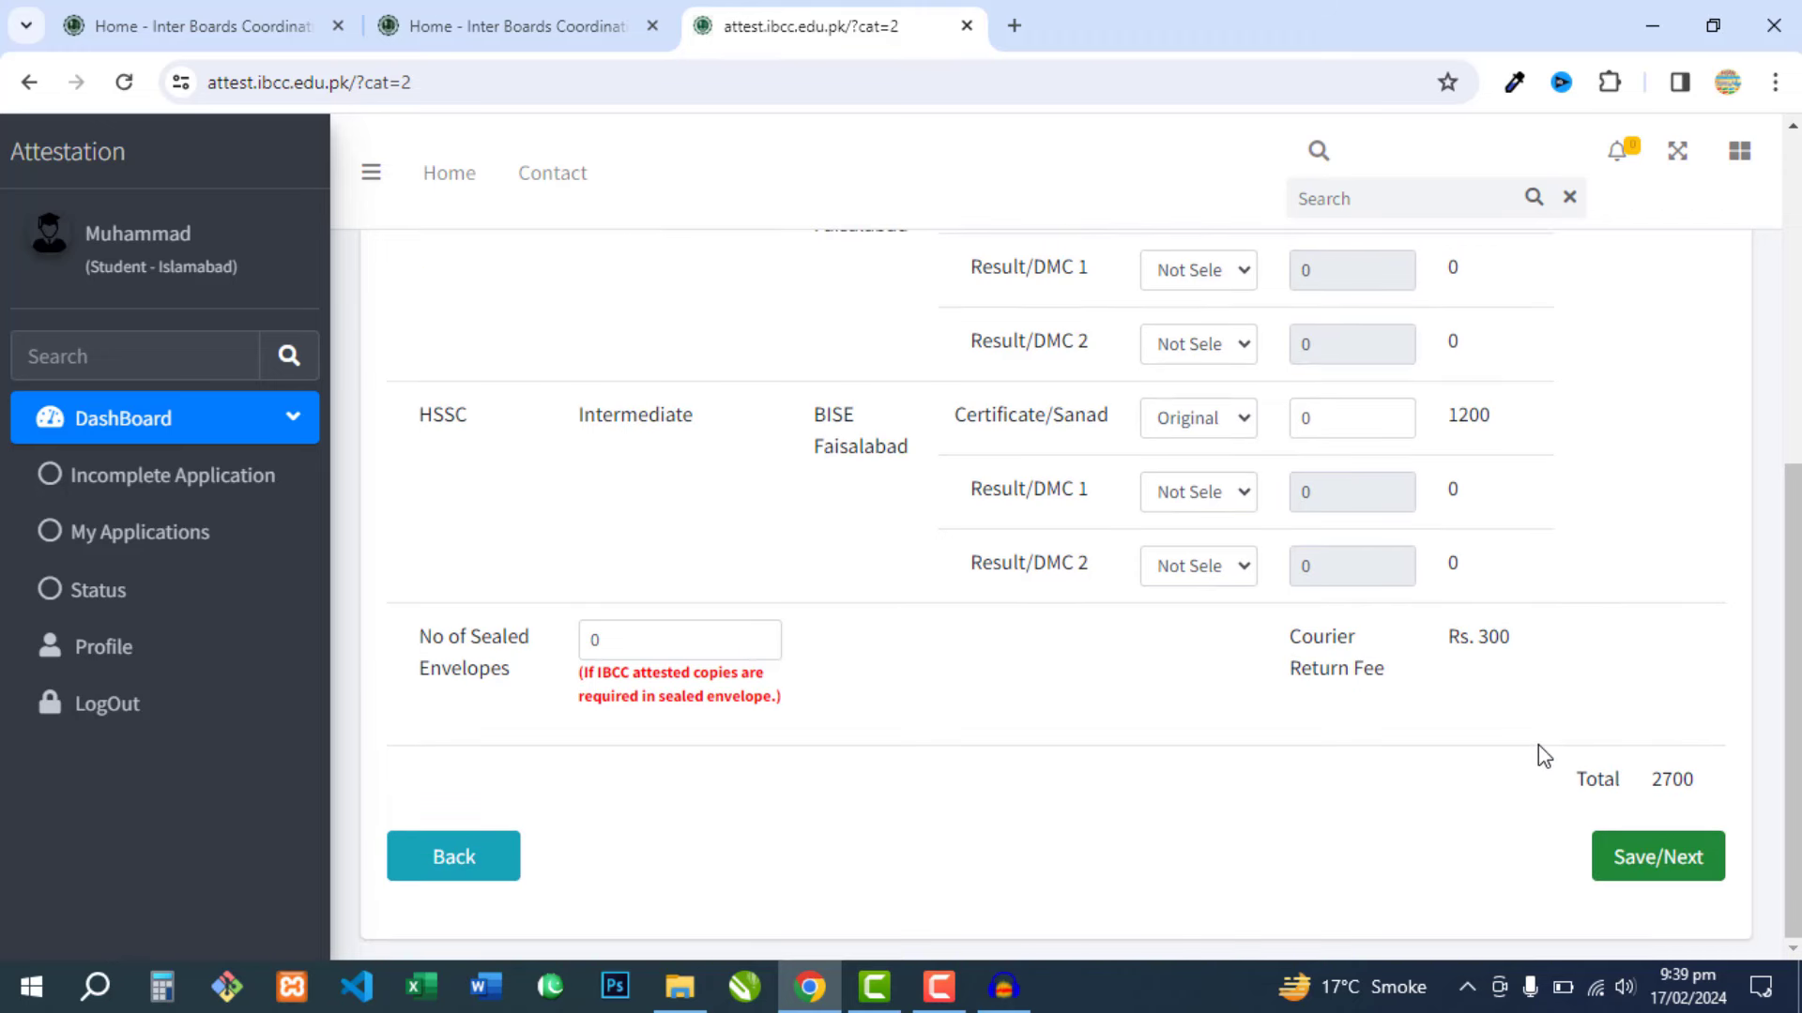
# - Save the fee details to reach Generate Application, keeping Lahore as the centre
pyautogui.click(1658, 870)
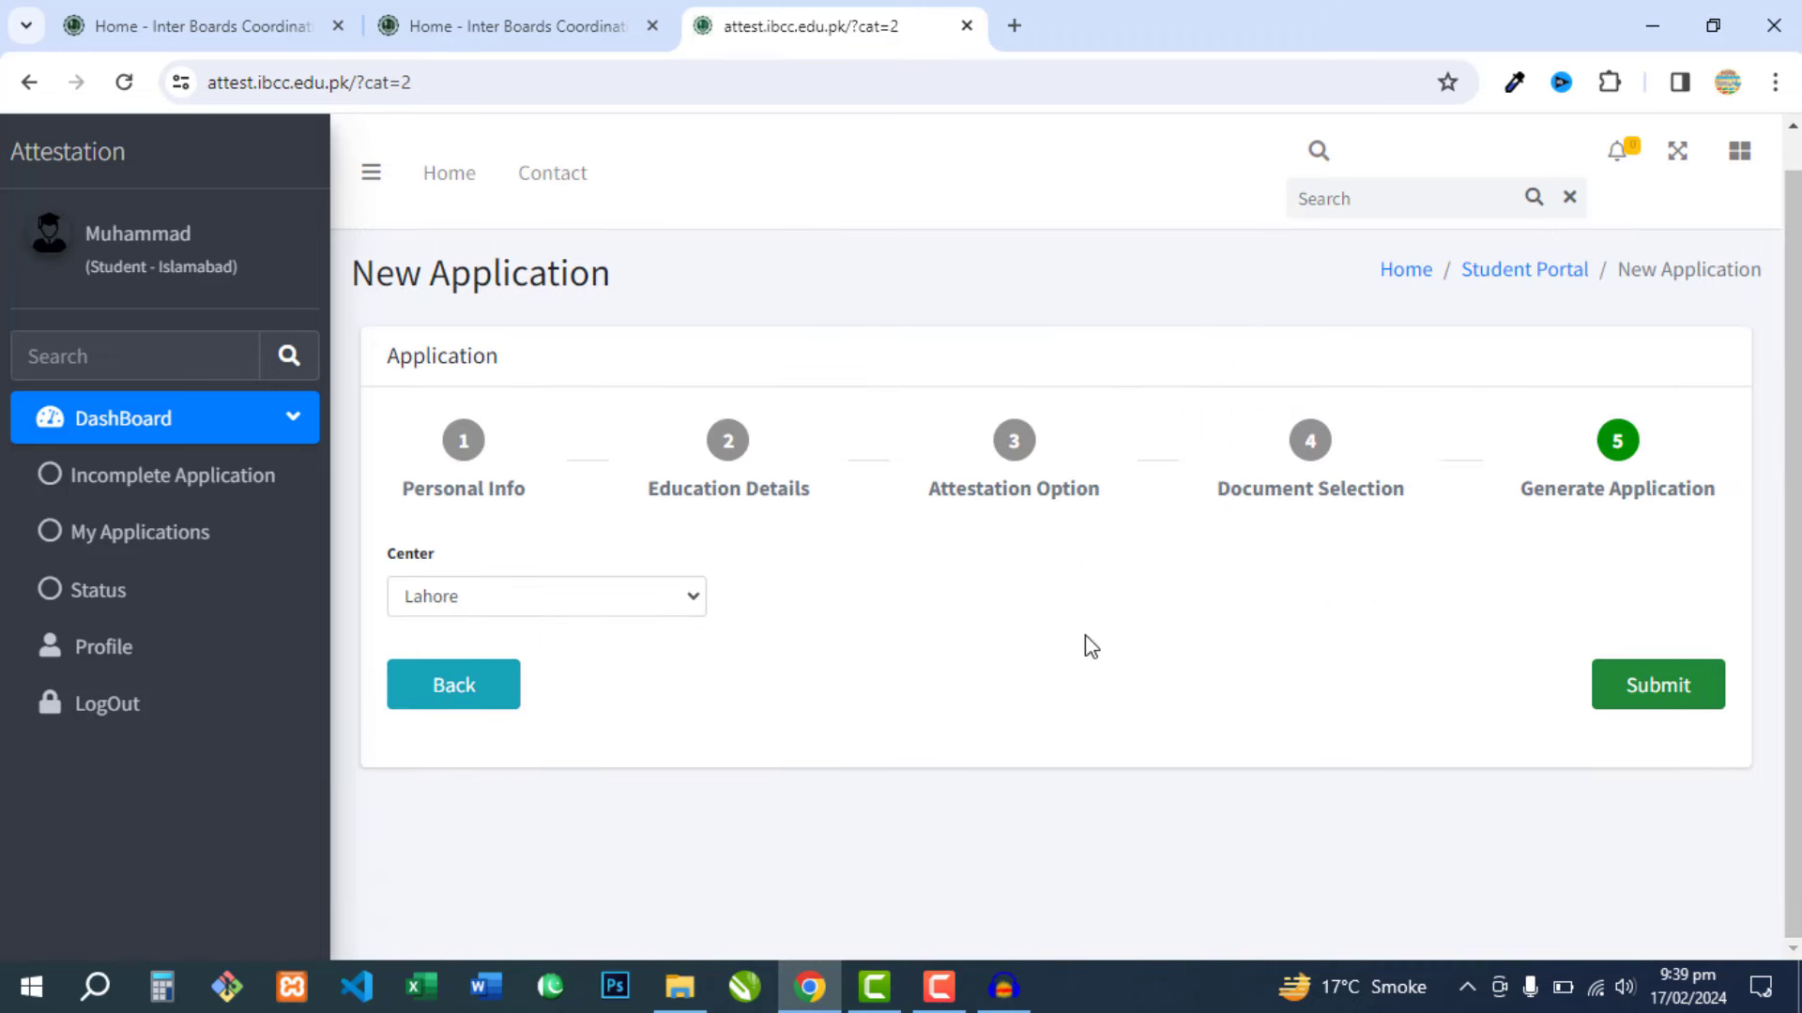
pyautogui.click(592, 605)
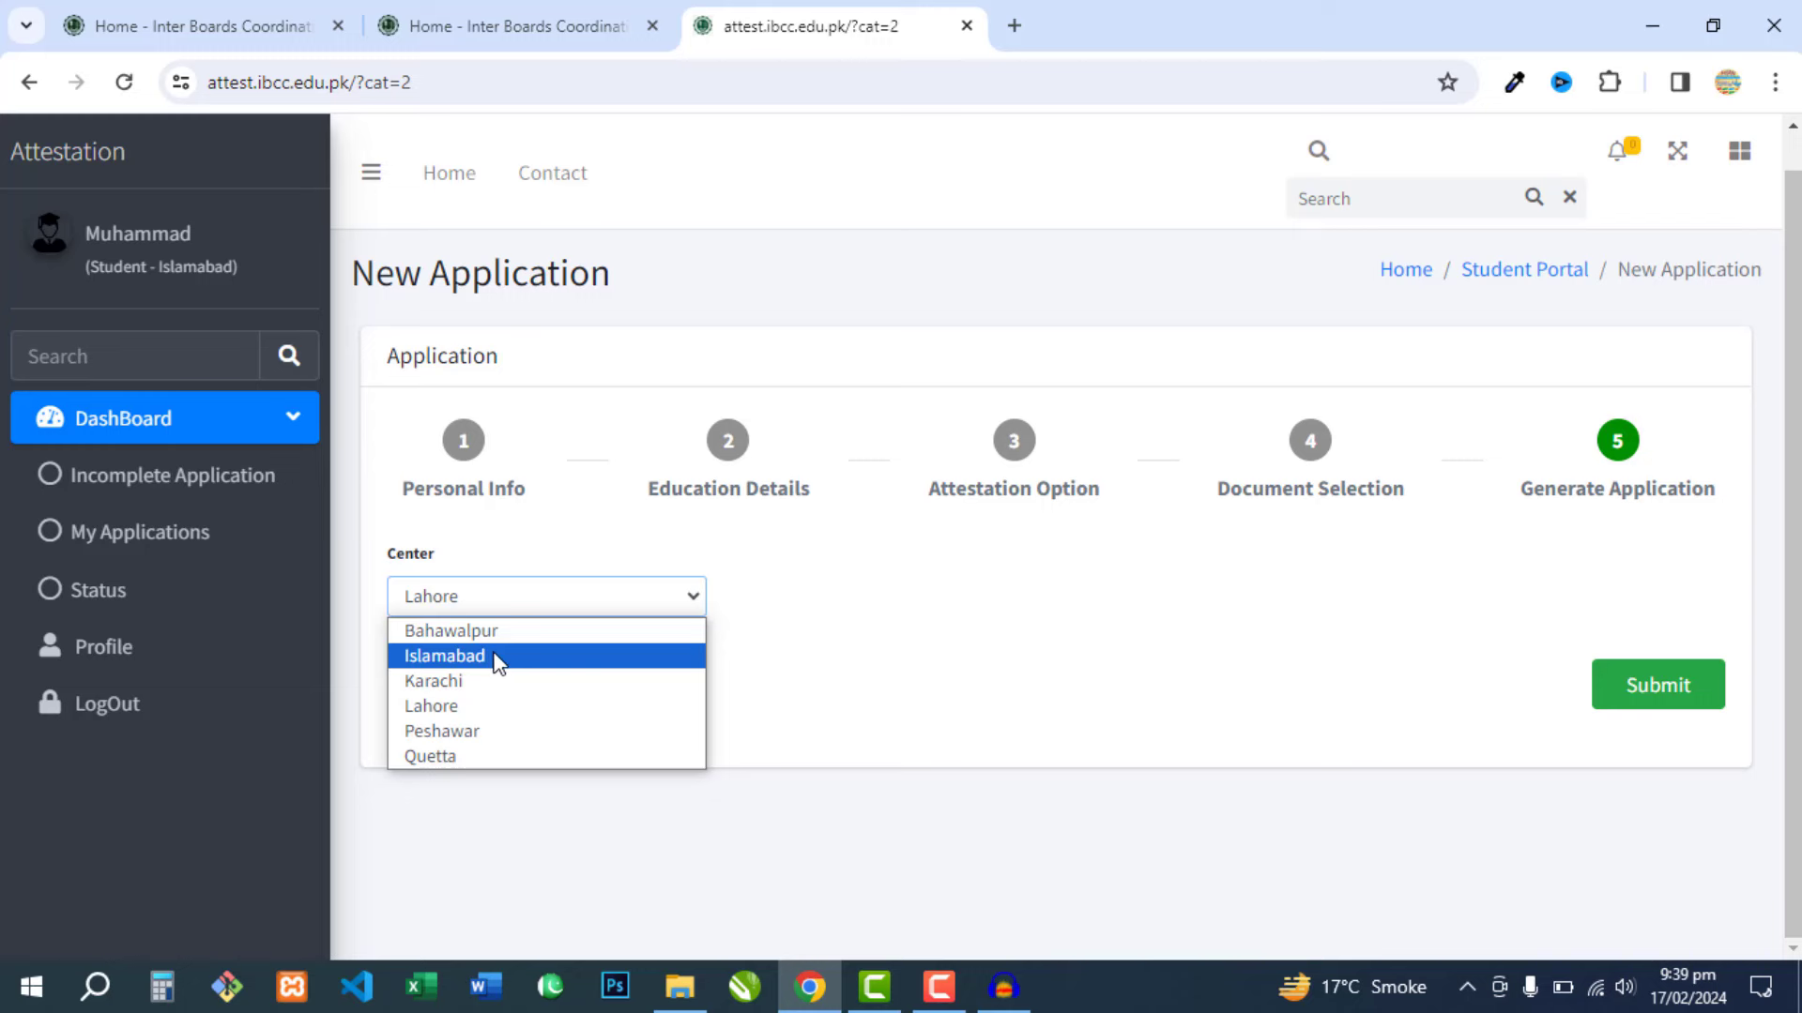
pyautogui.click(472, 709)
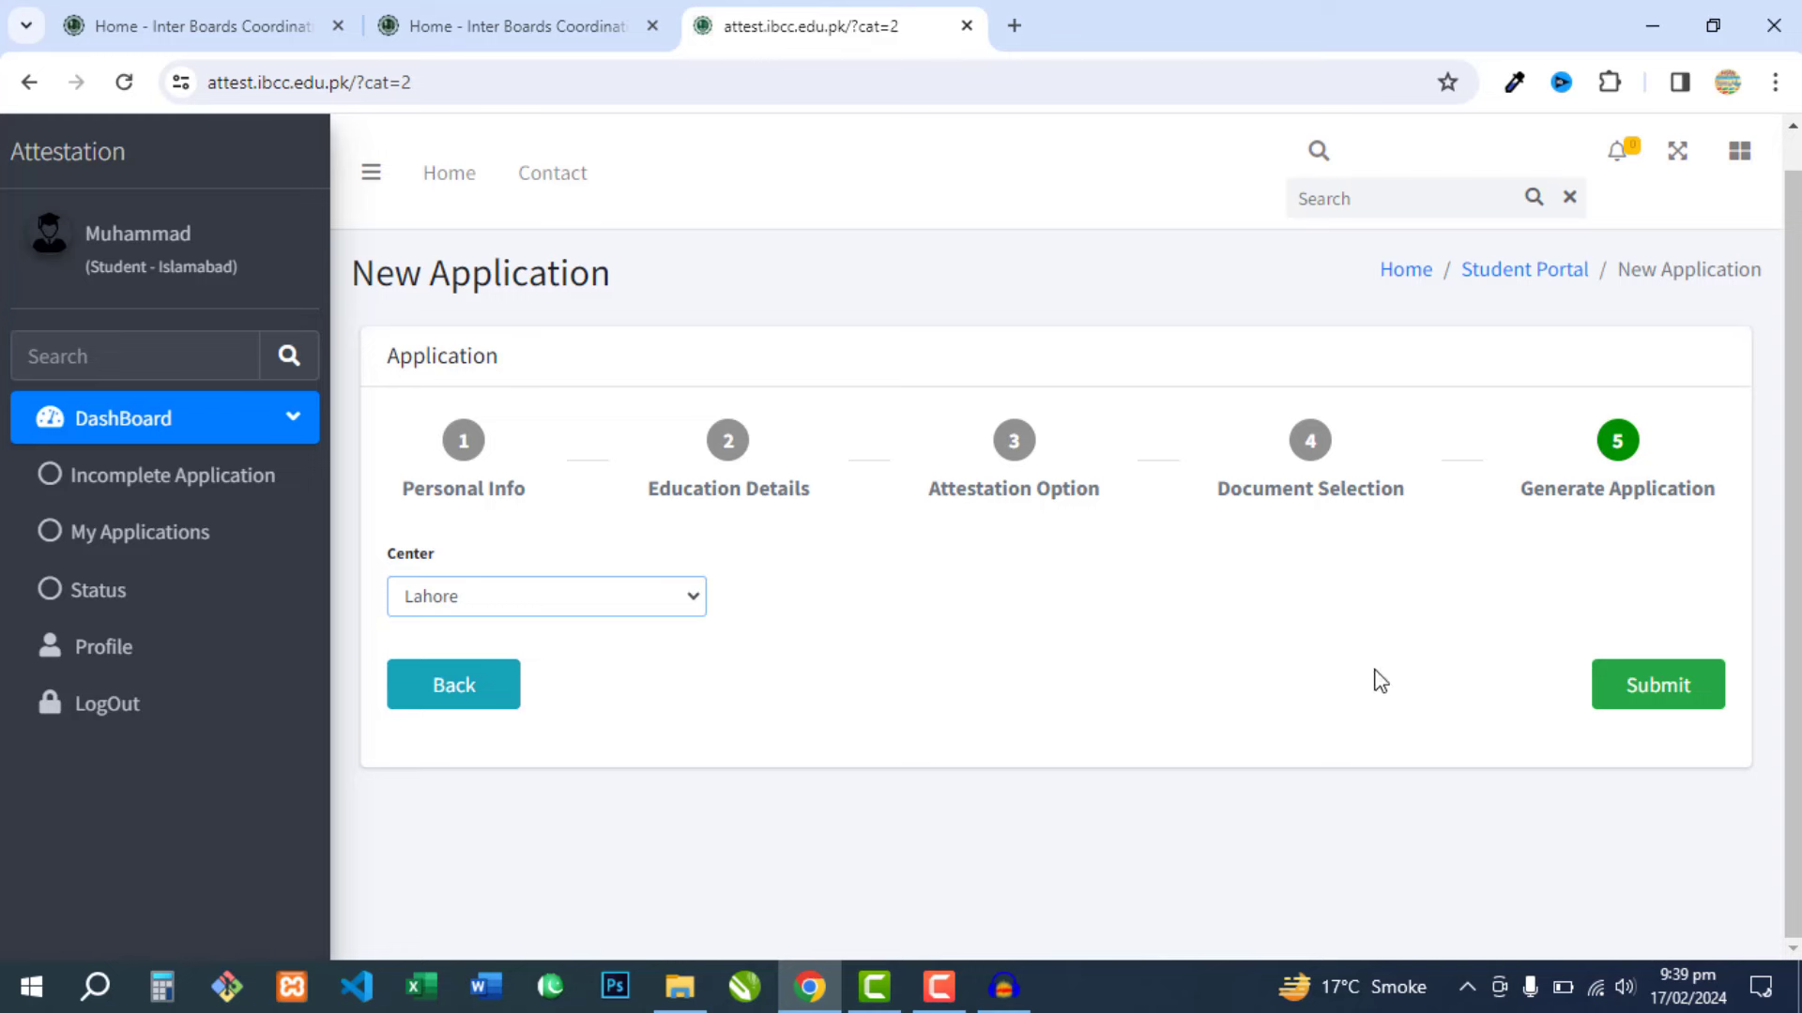
# - Submit the courier application and close the success message
pyautogui.click(1661, 690)
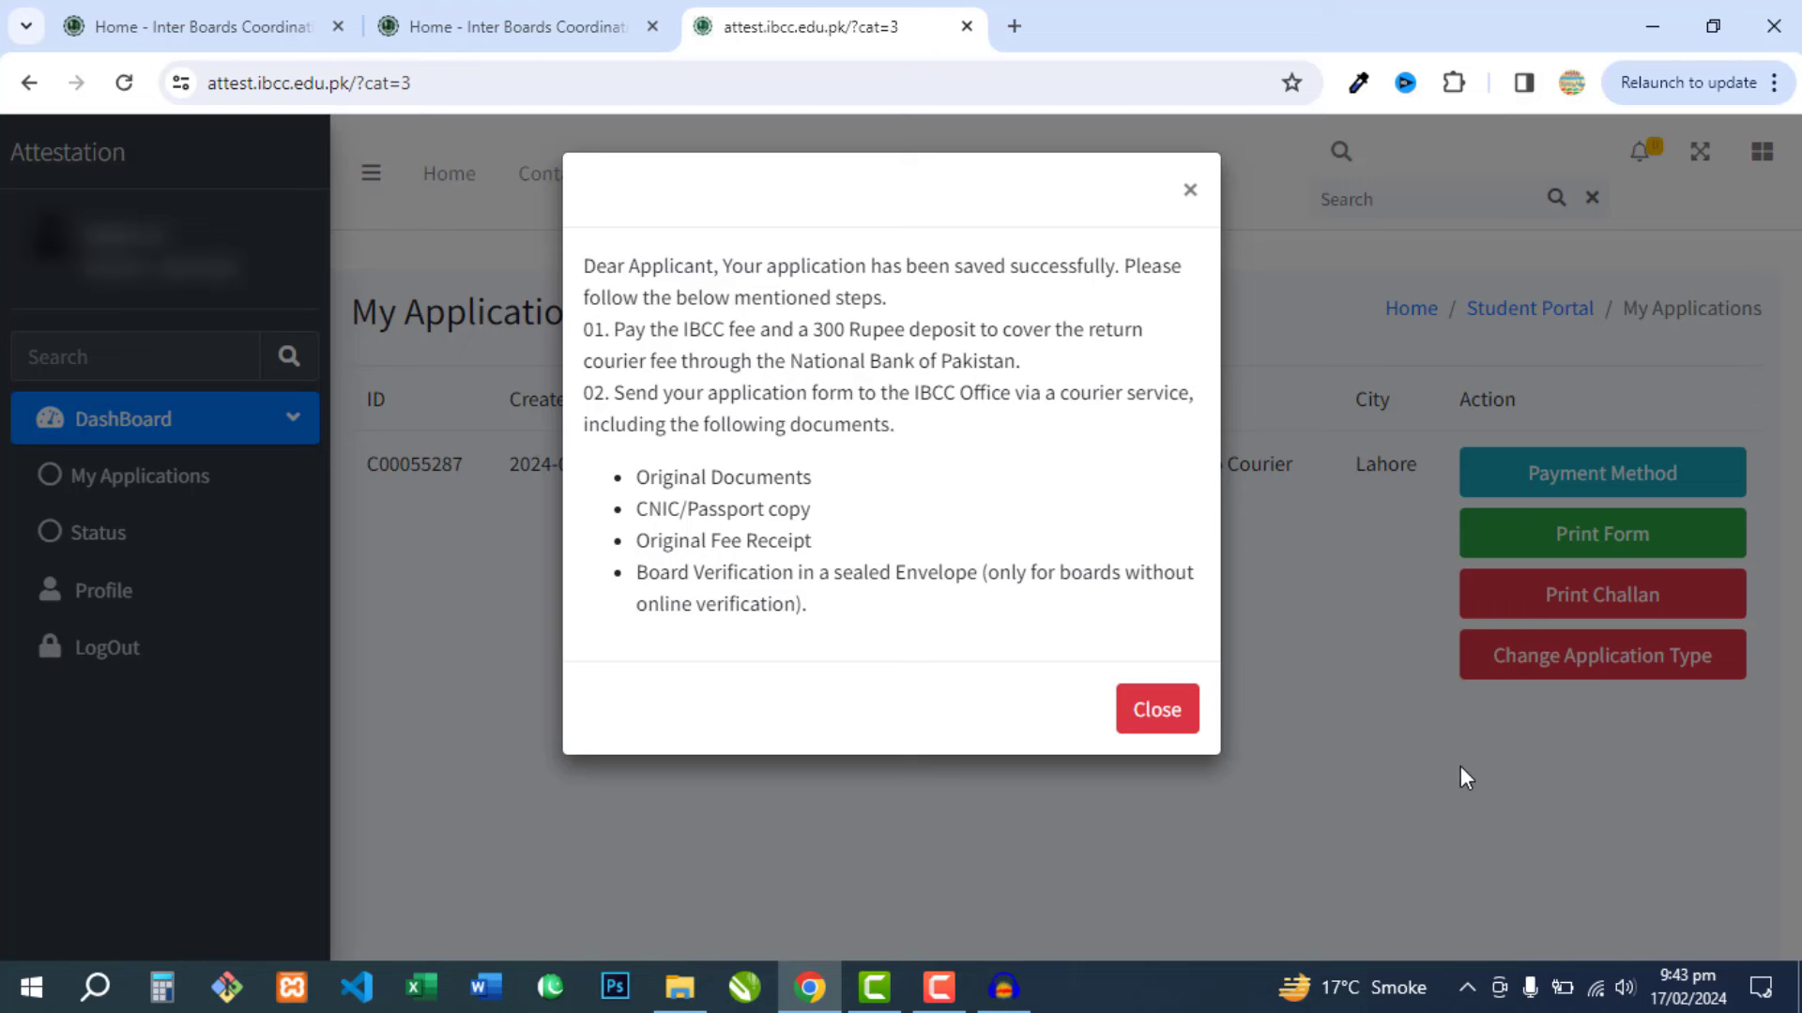
pyautogui.click(1155, 709)
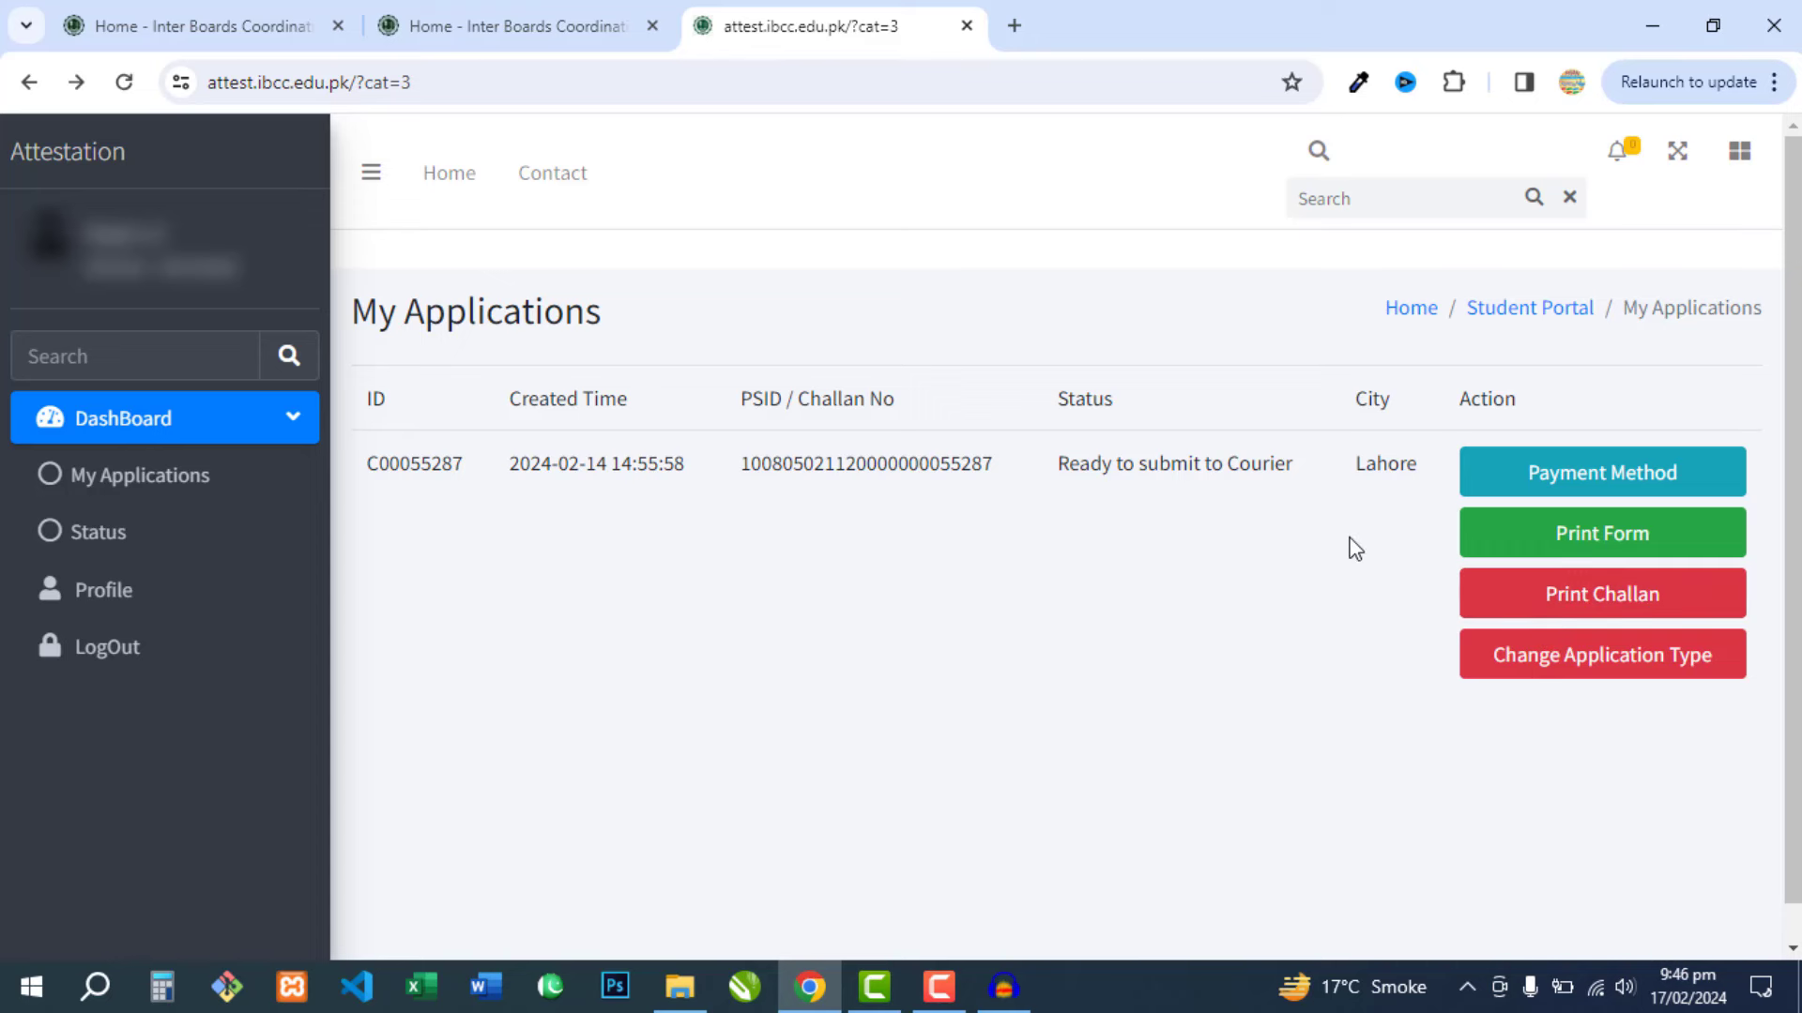
pyautogui.click(1628, 487)
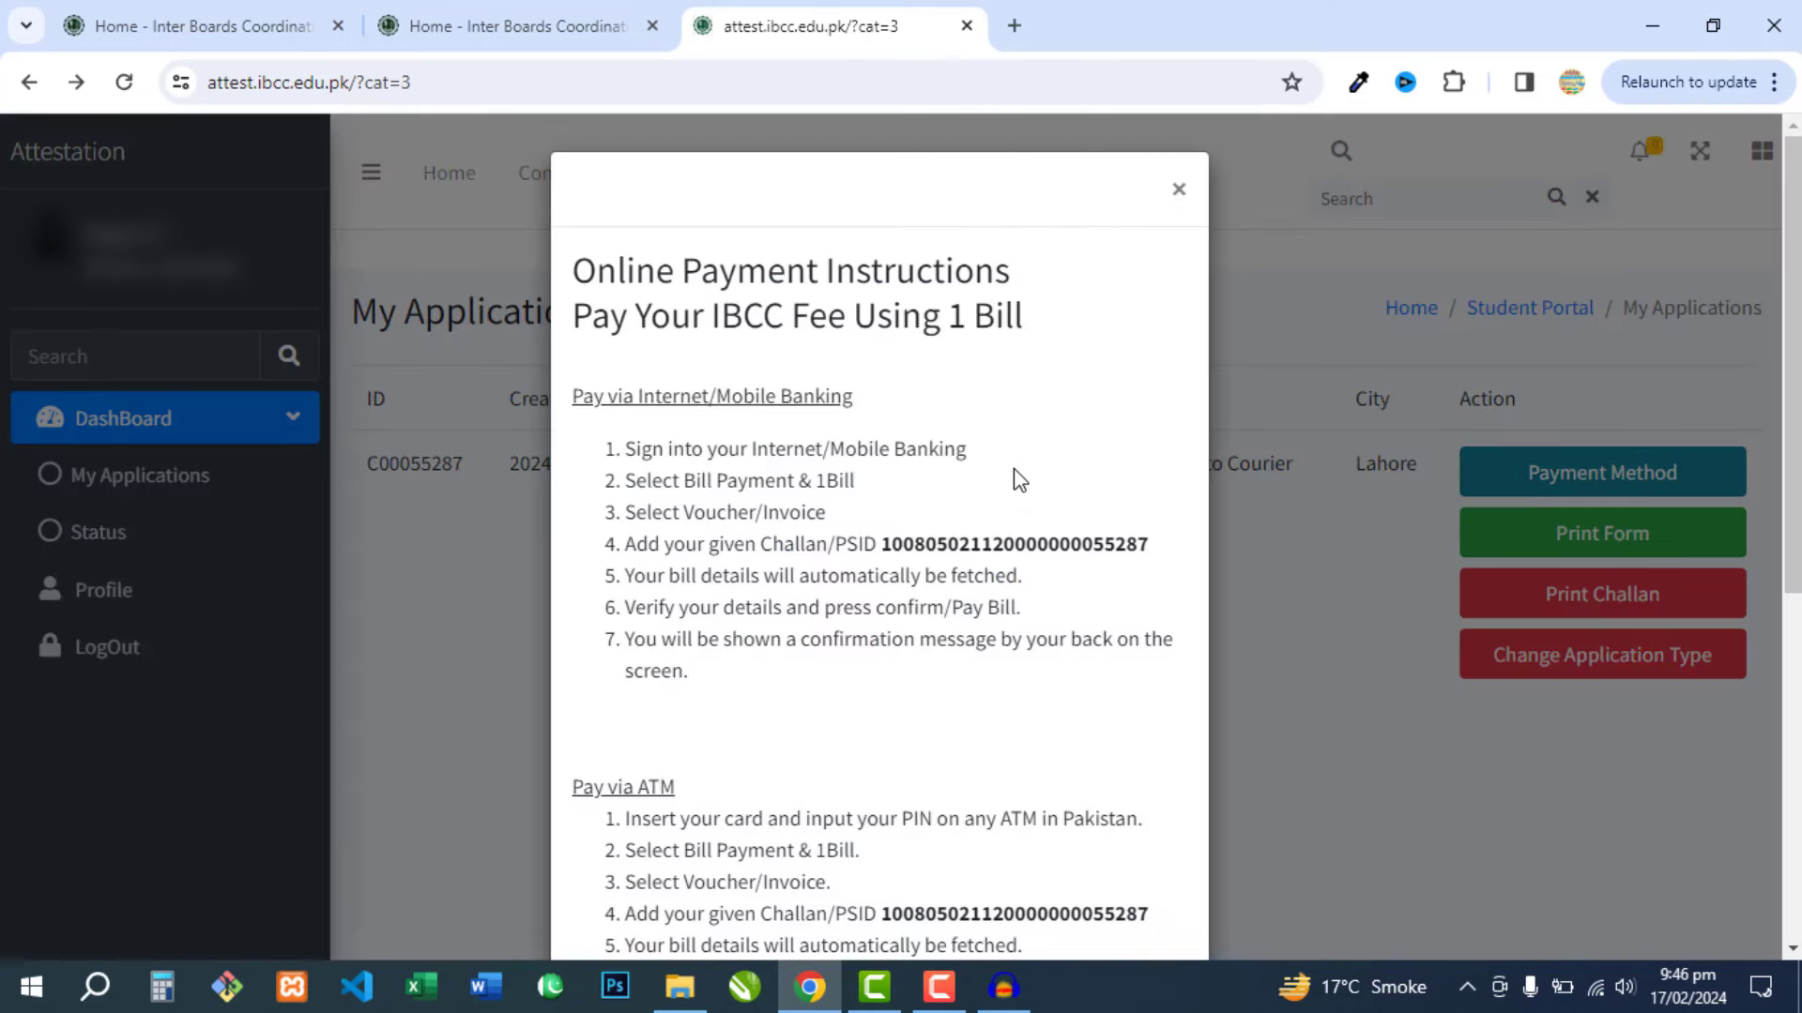
pyautogui.scroll(-3, 1013, 497)
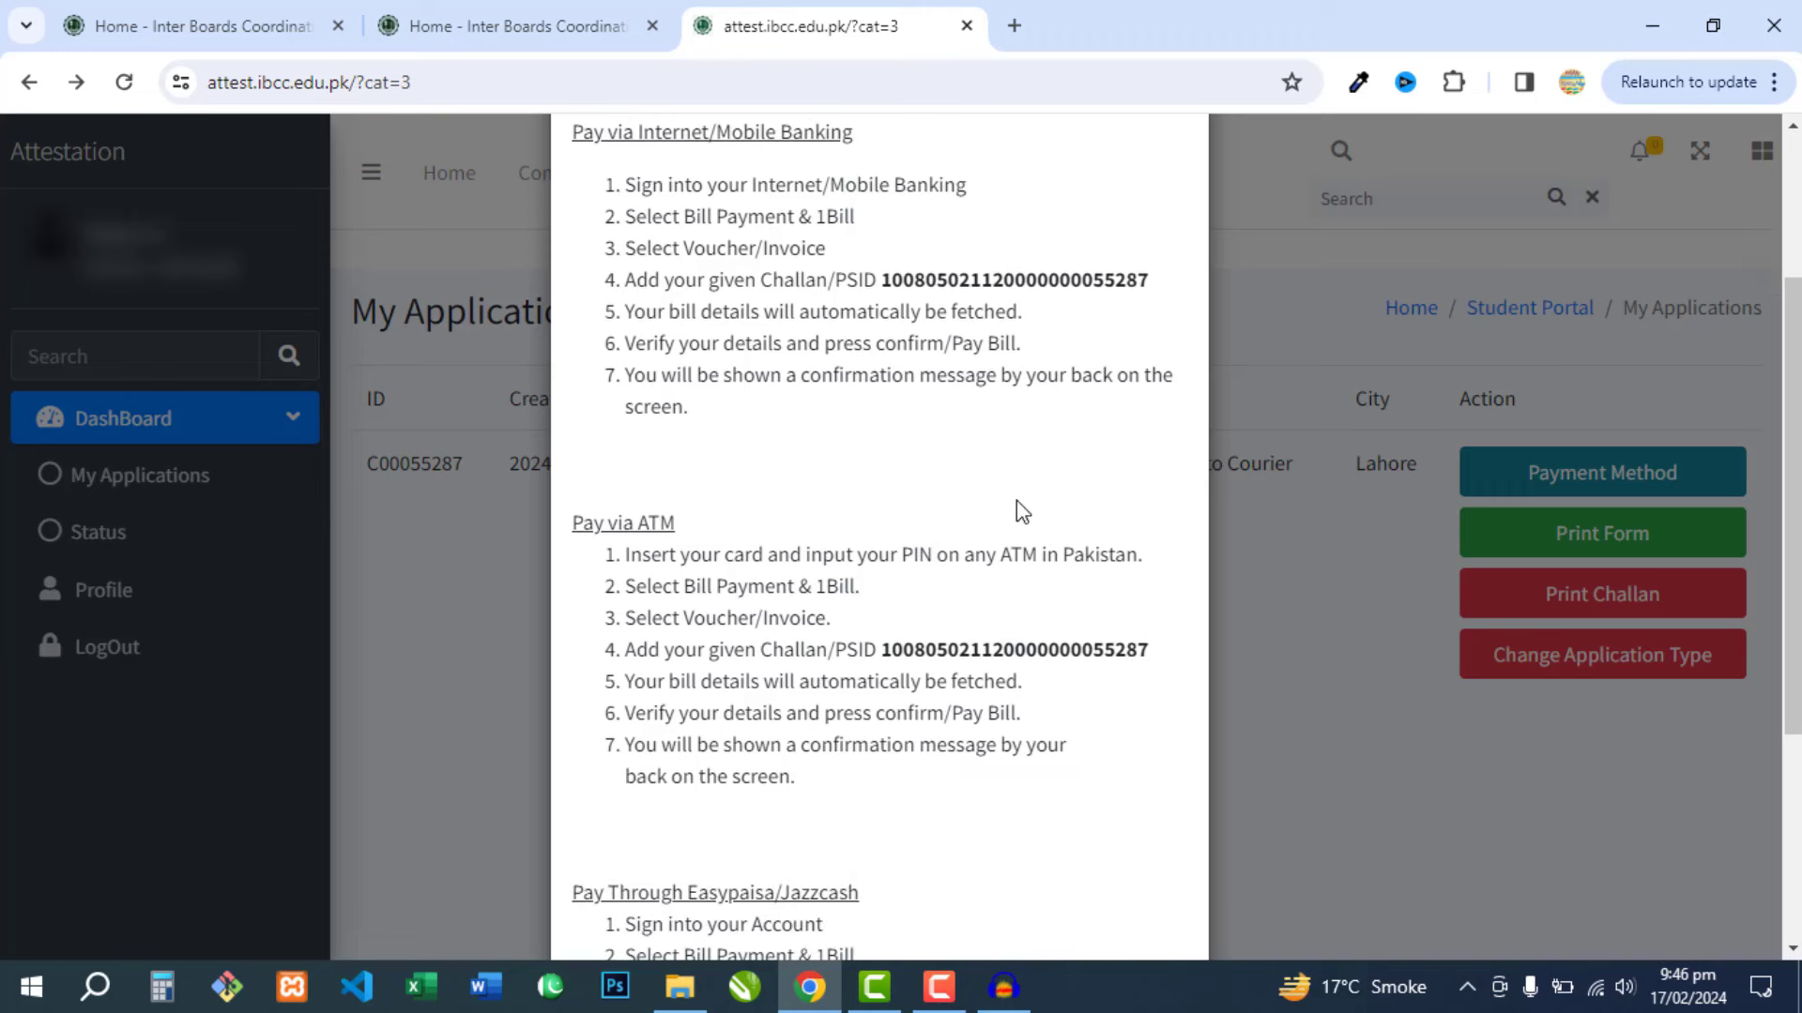
pyautogui.scroll(-4, 1017, 501)
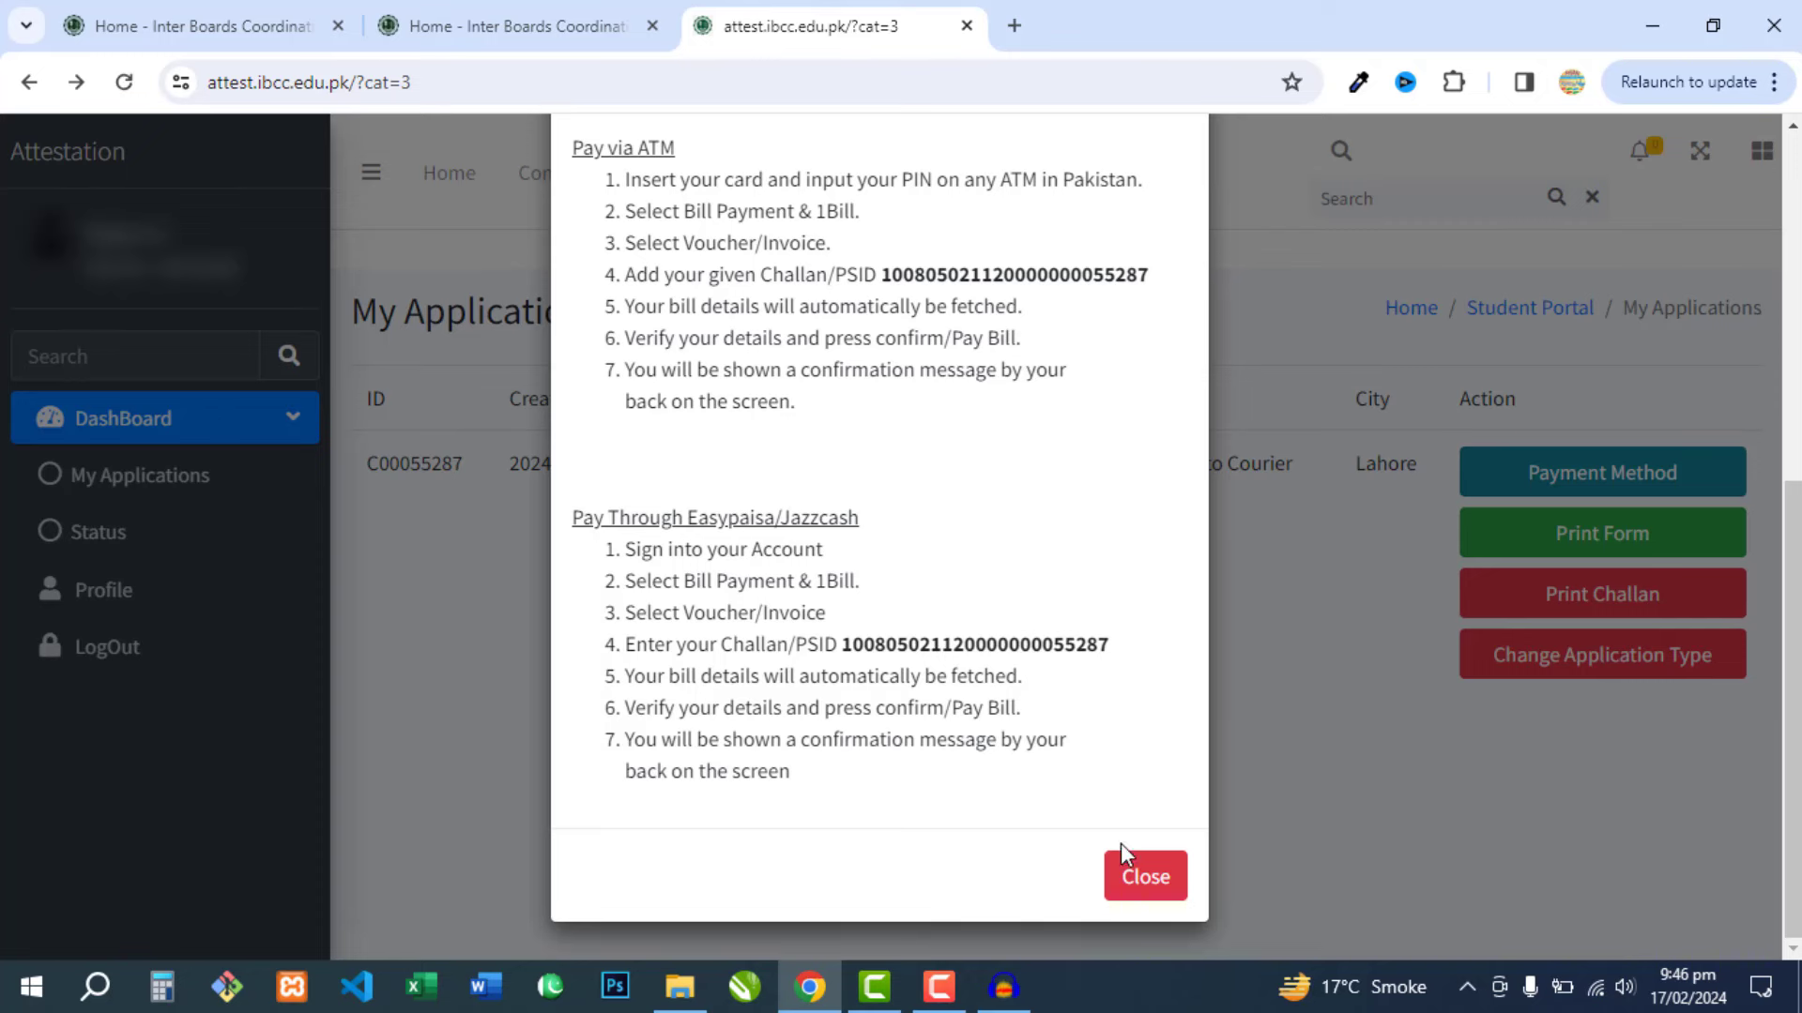
pyautogui.click(1140, 880)
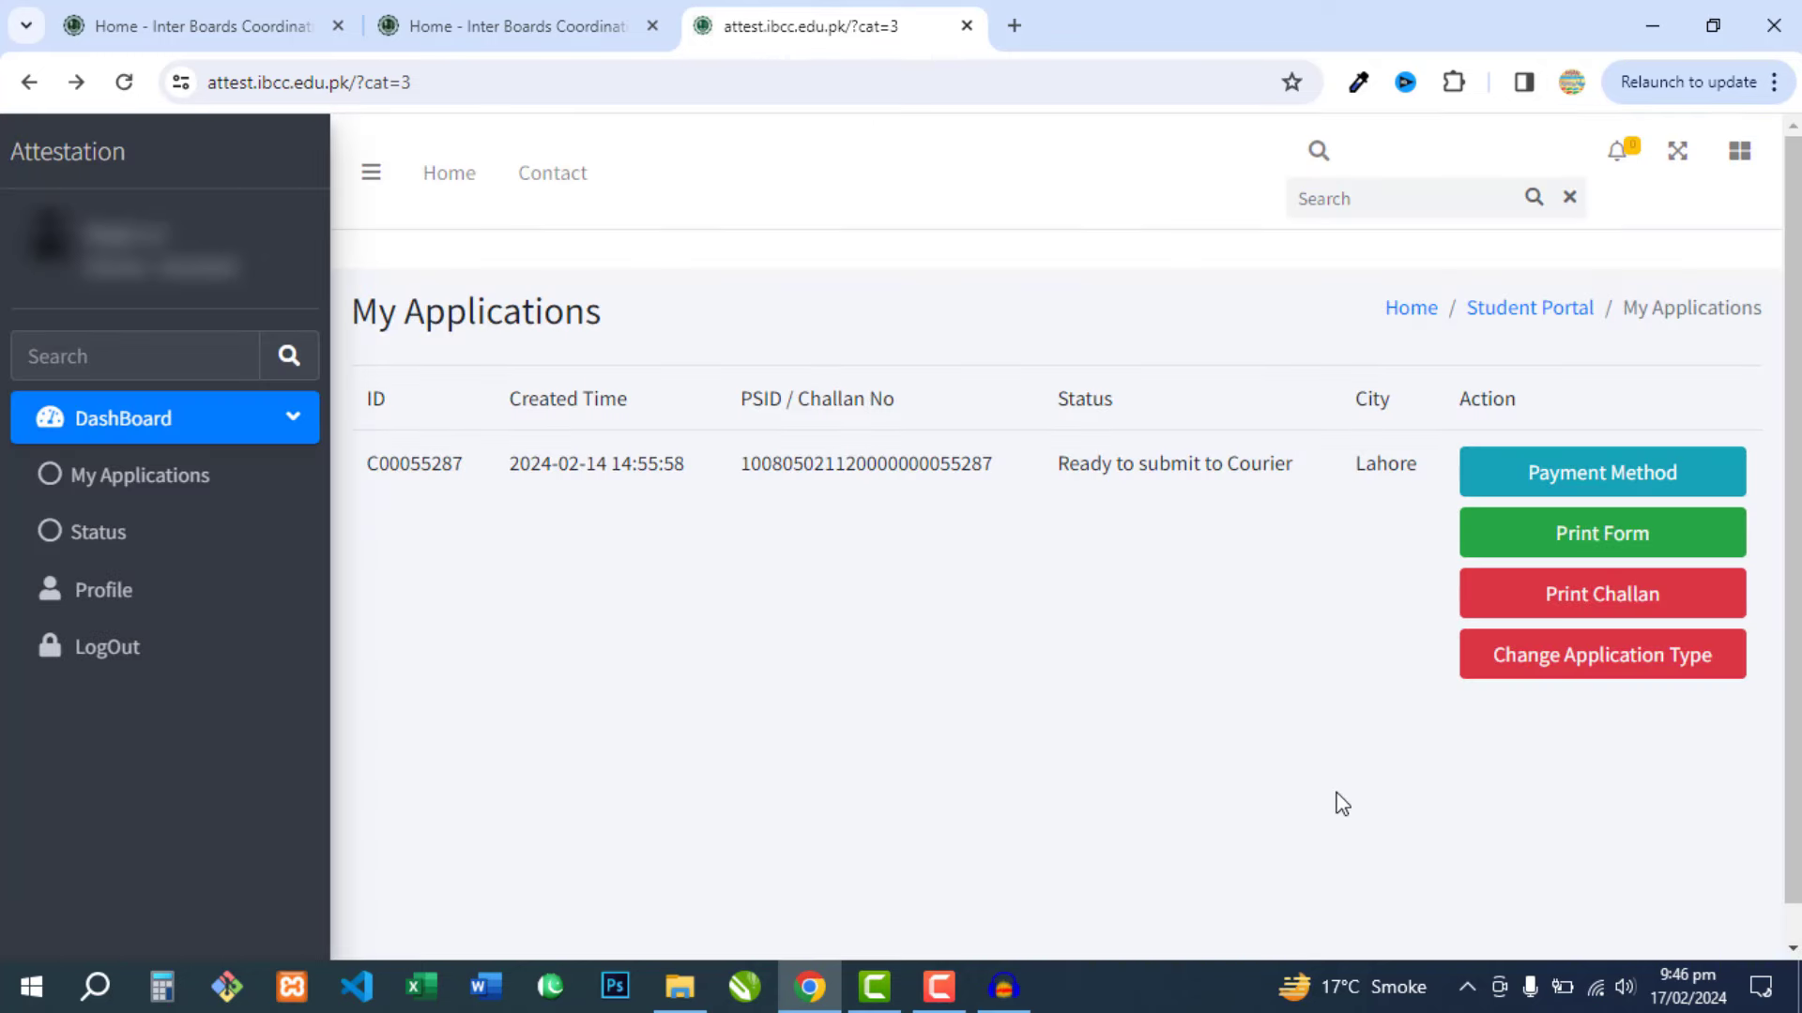
pyautogui.click(1603, 551)
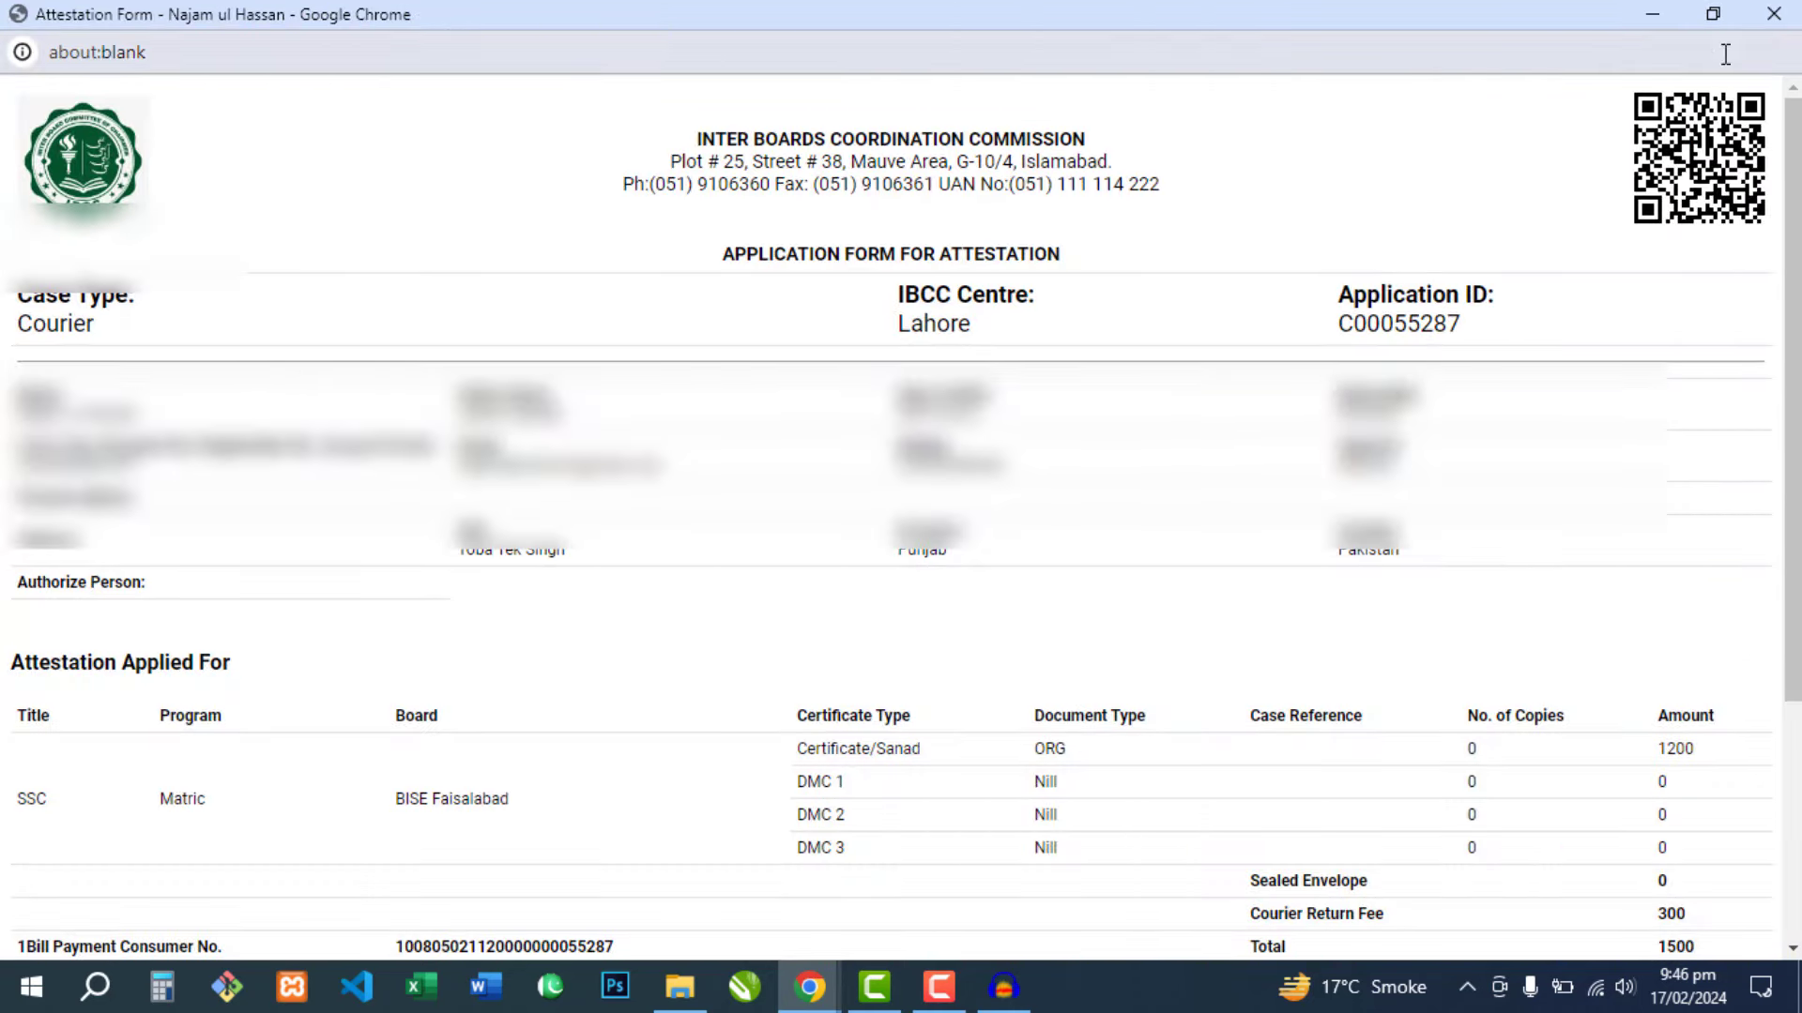
pyautogui.click(1772, 19)
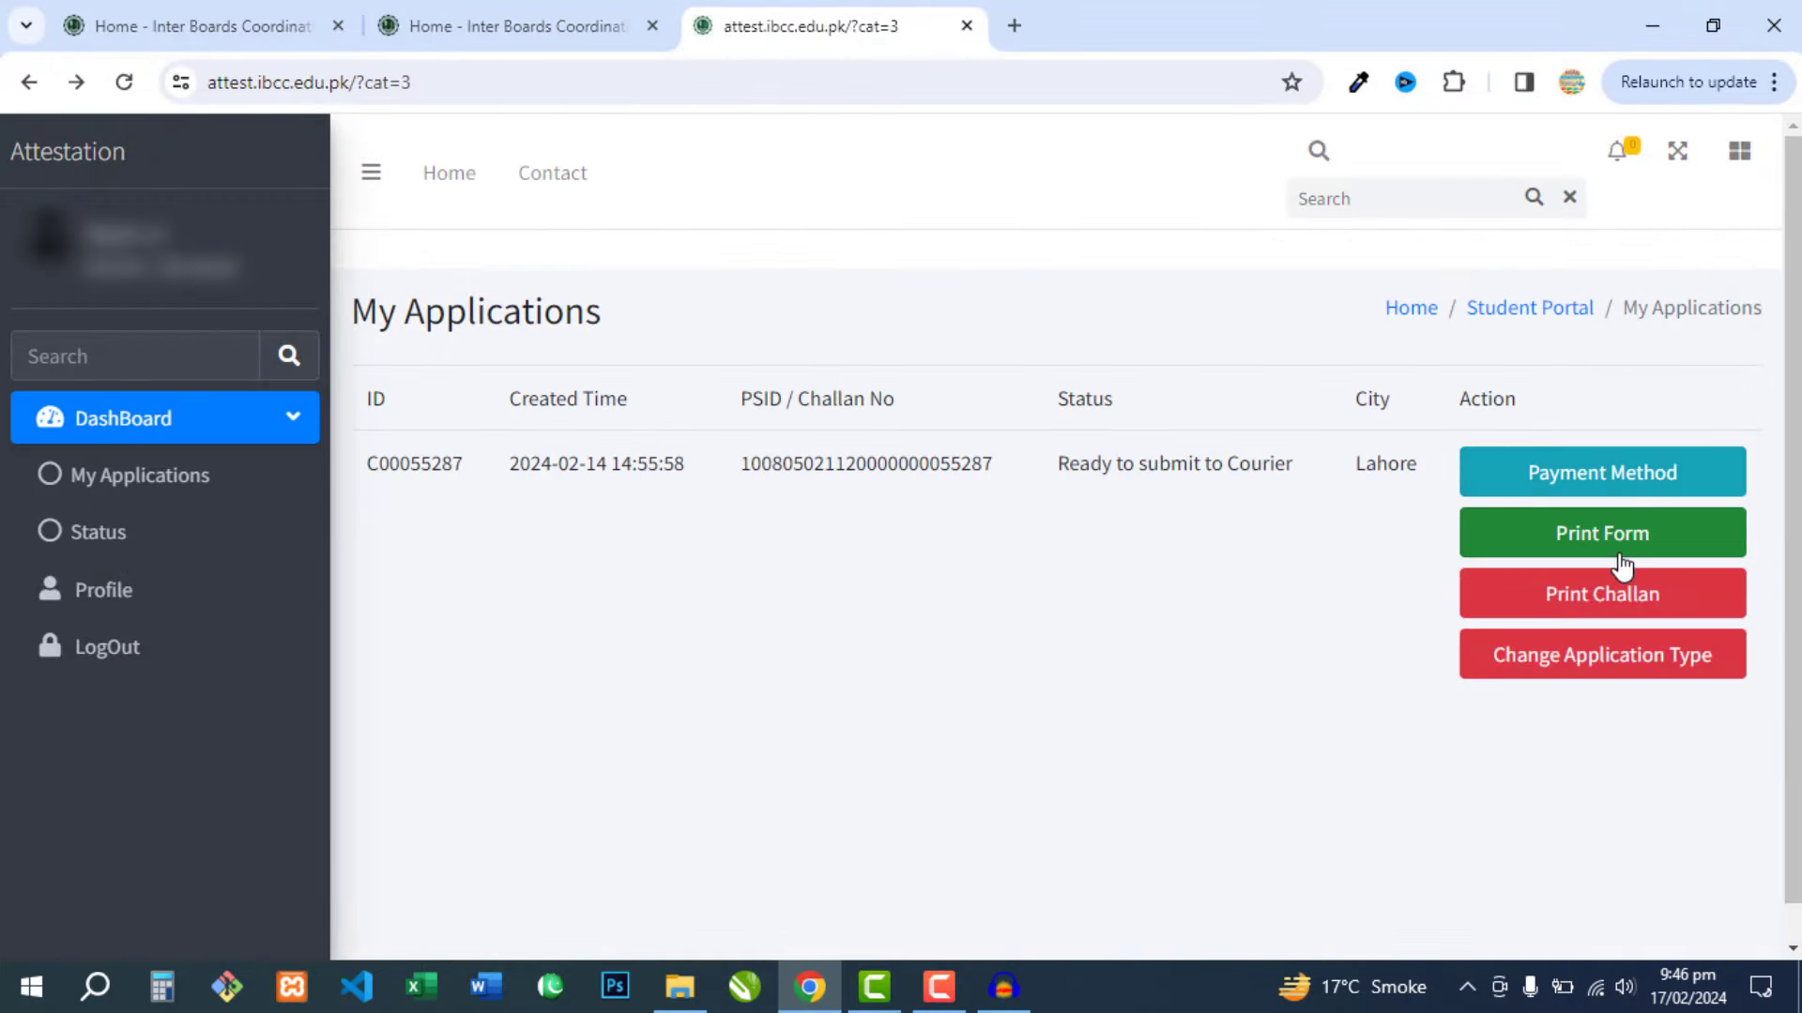
pyautogui.click(1559, 607)
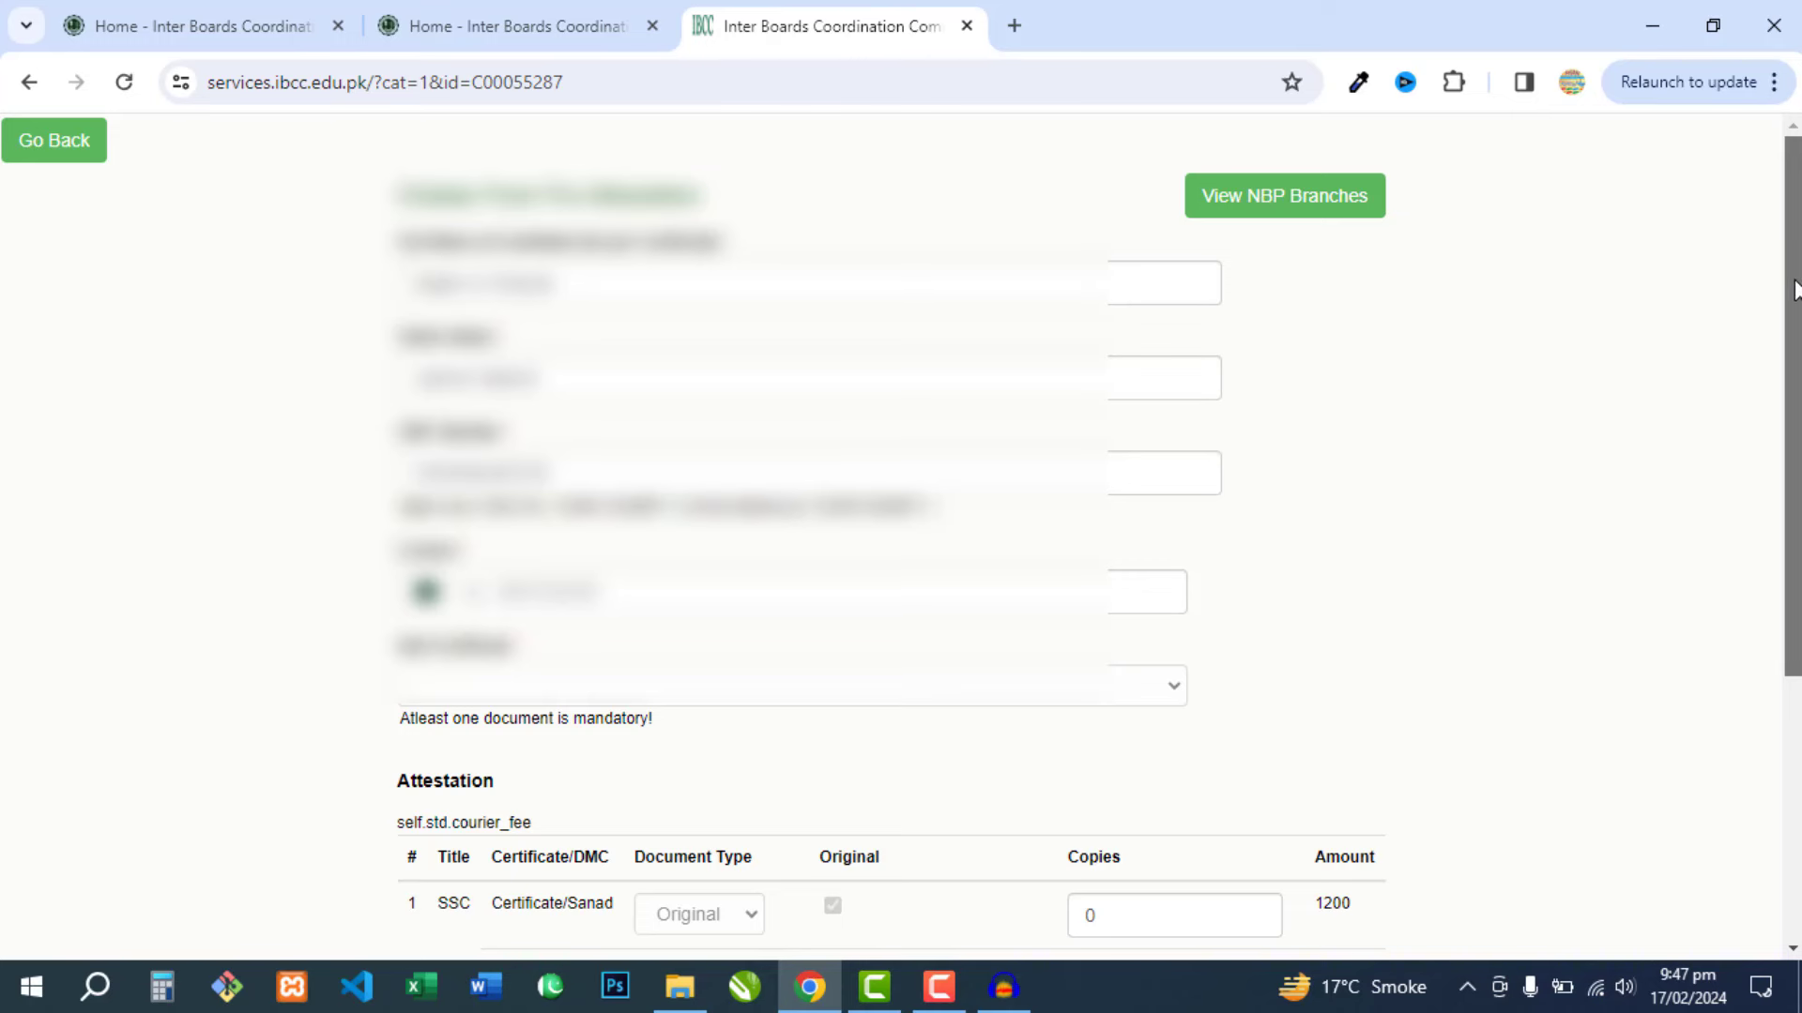
pyautogui.moveTo(1792, 286); pyautogui.dragTo(1792, 549)
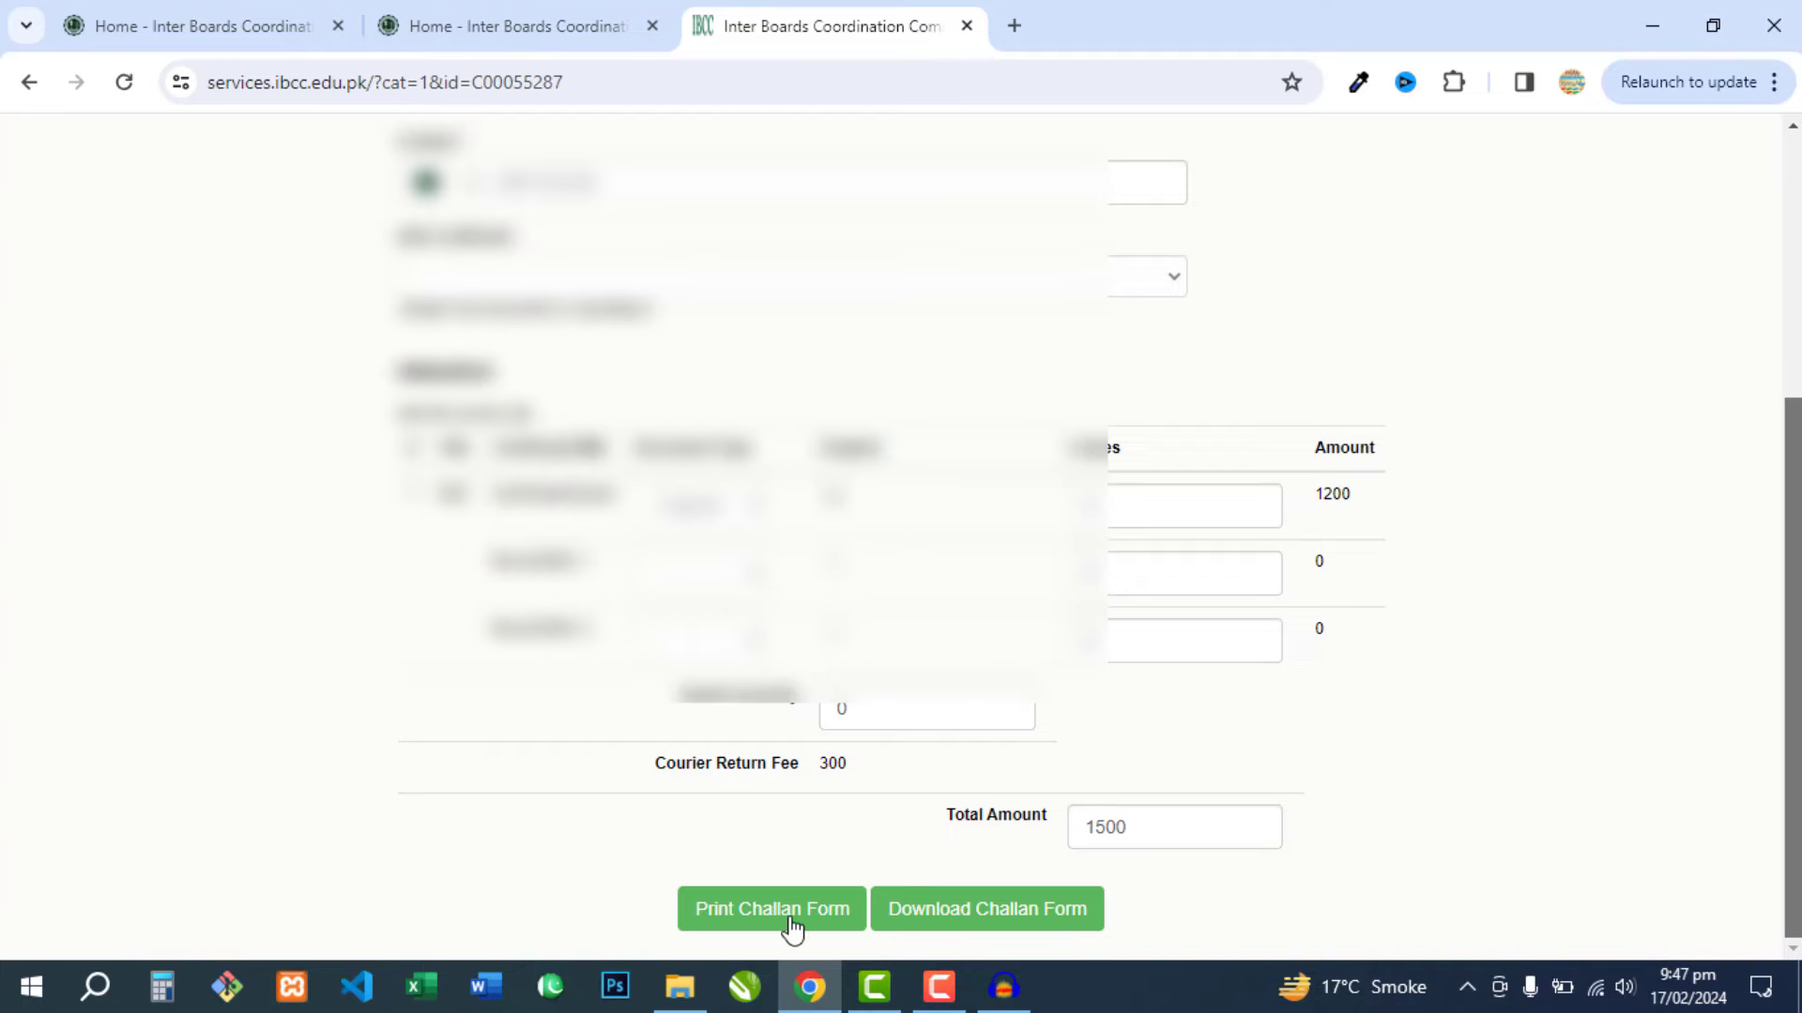
pyautogui.click(751, 919)
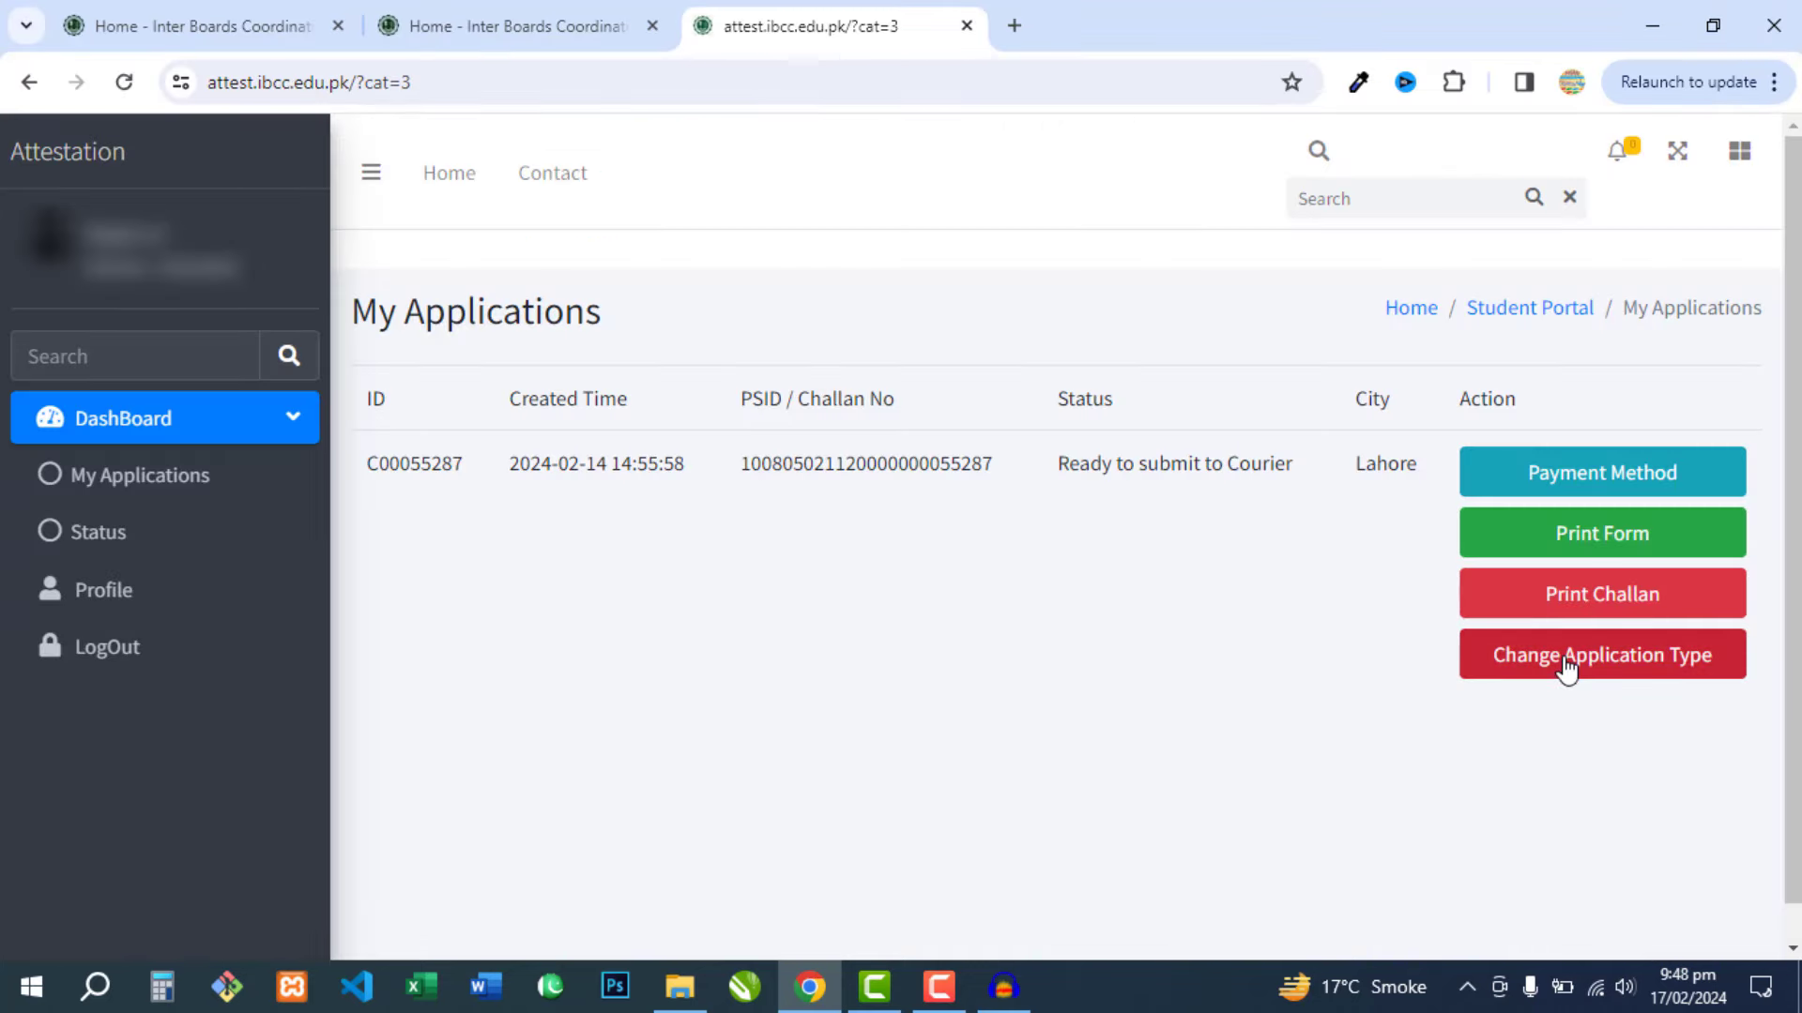
pyautogui.click(1566, 668)
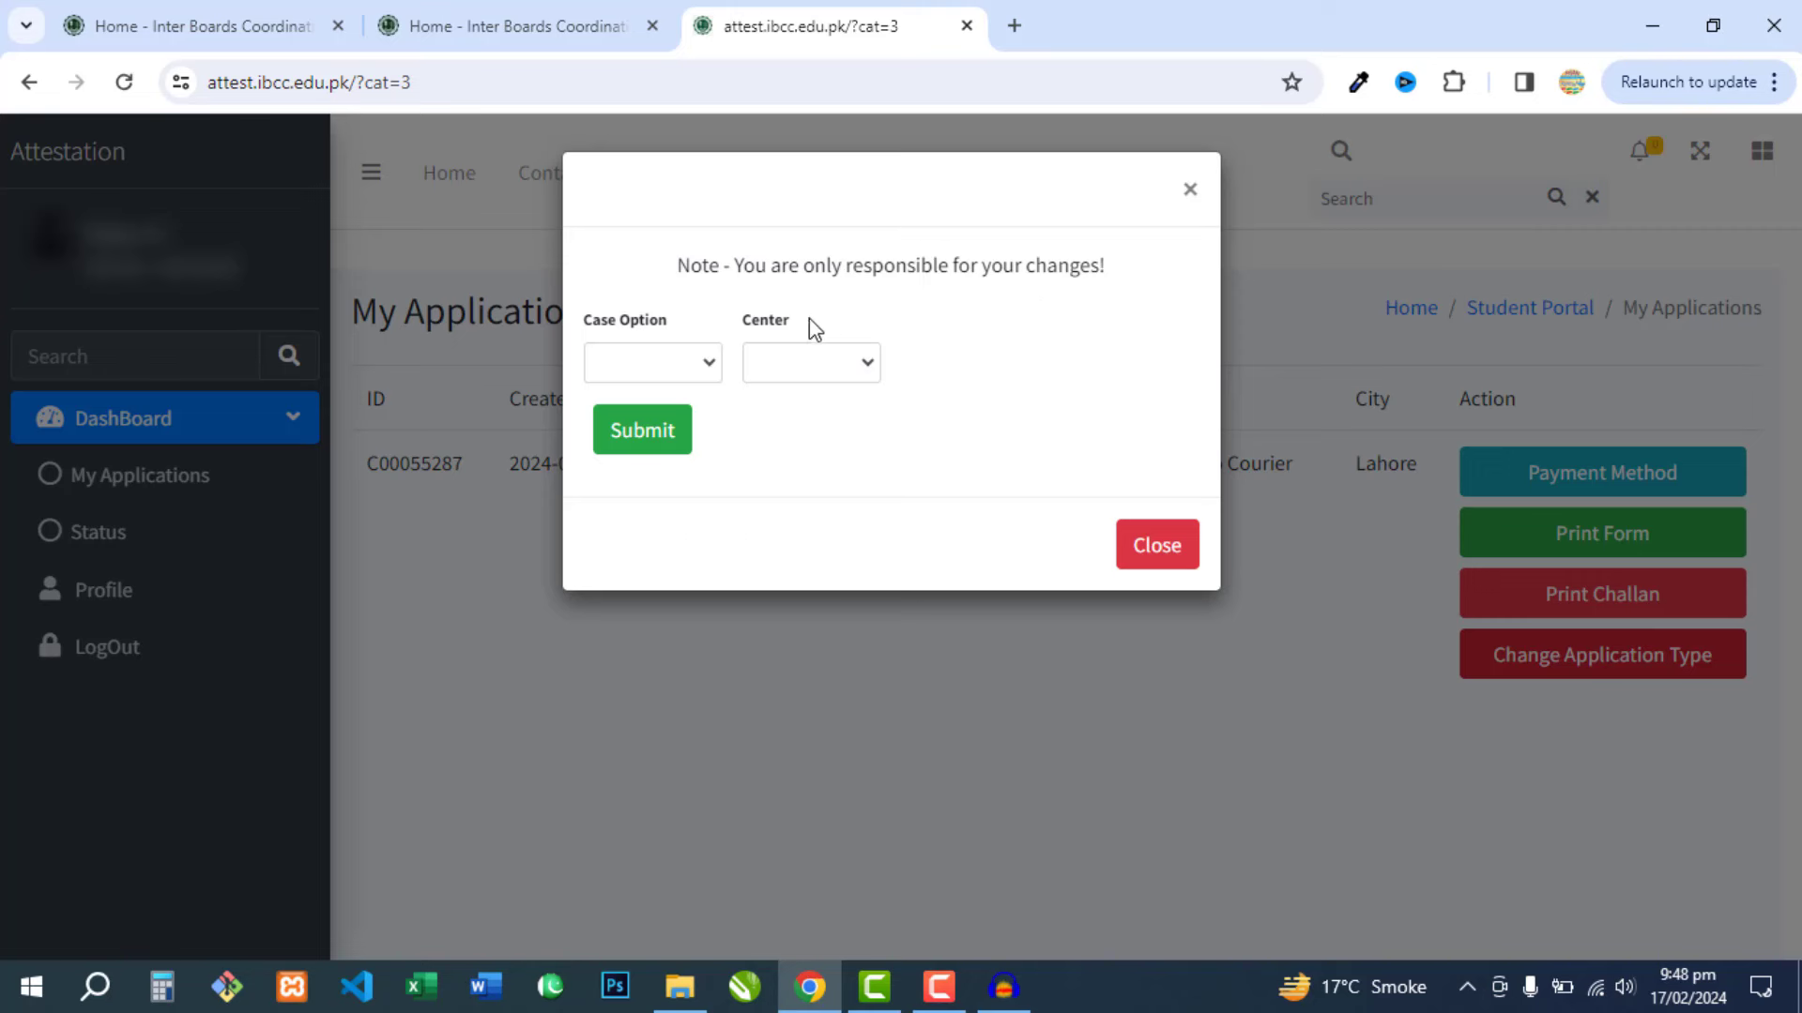
pyautogui.click(683, 375)
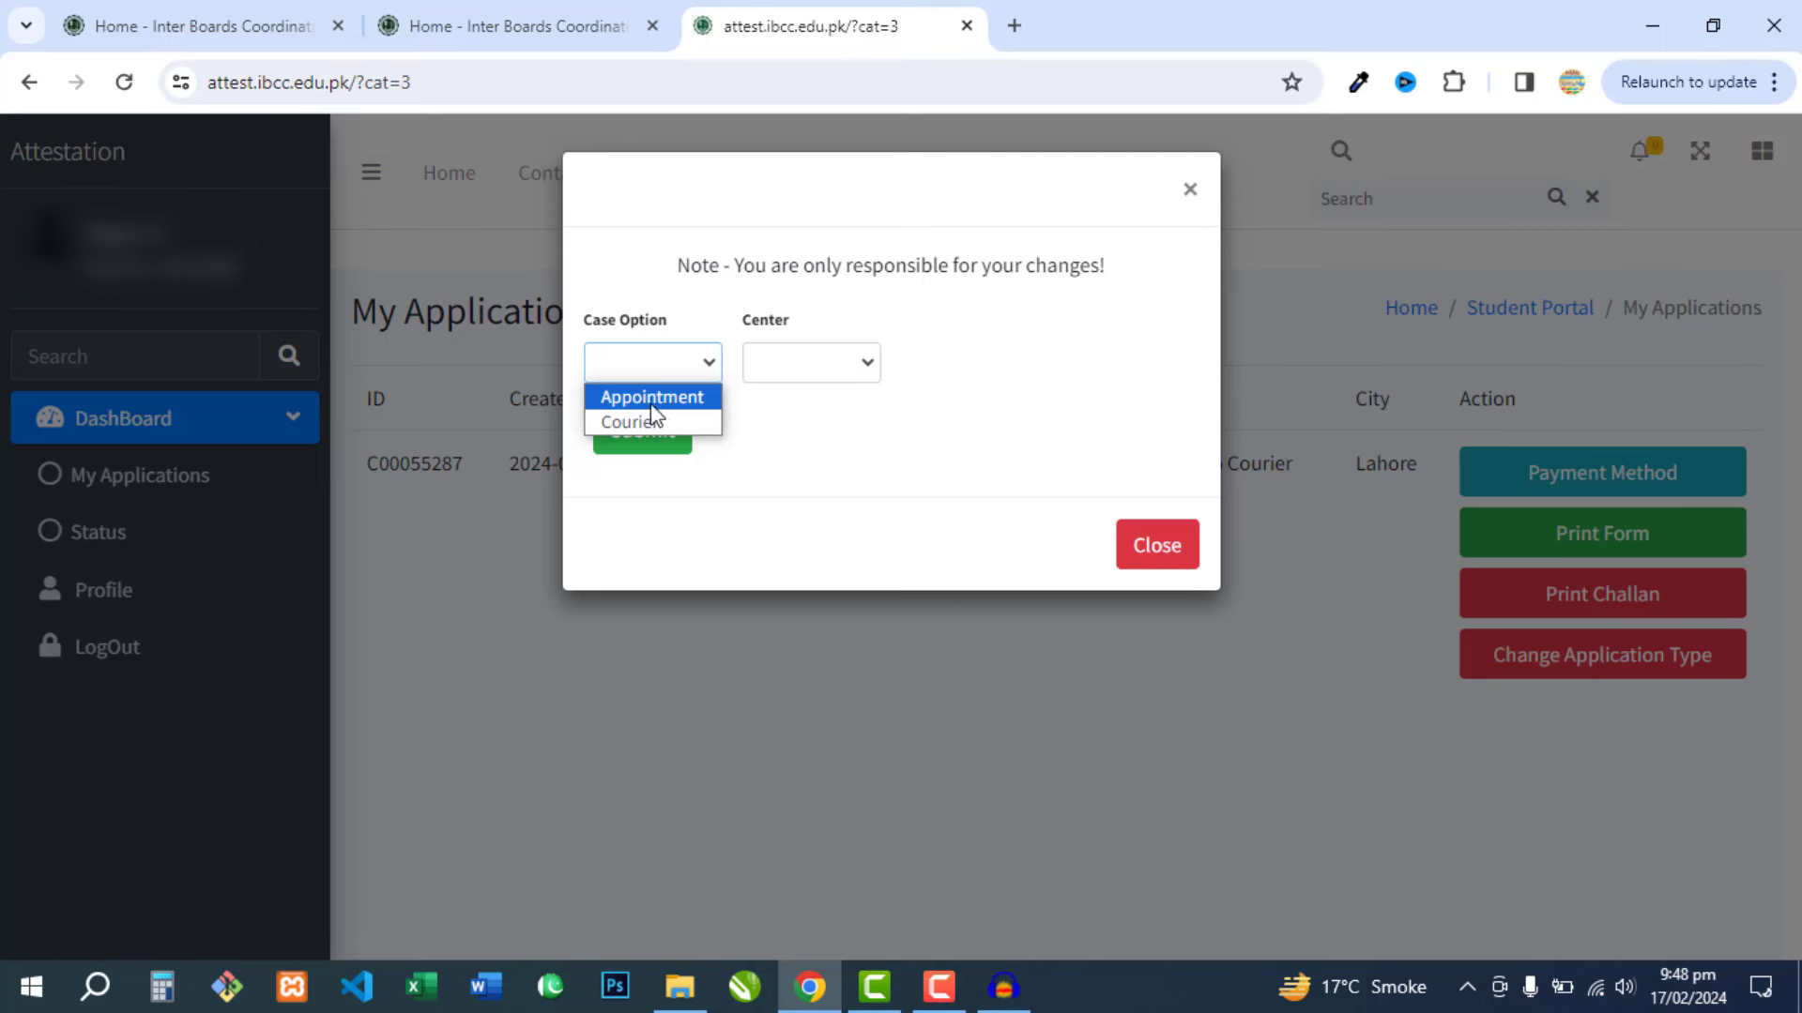
pyautogui.click(789, 369)
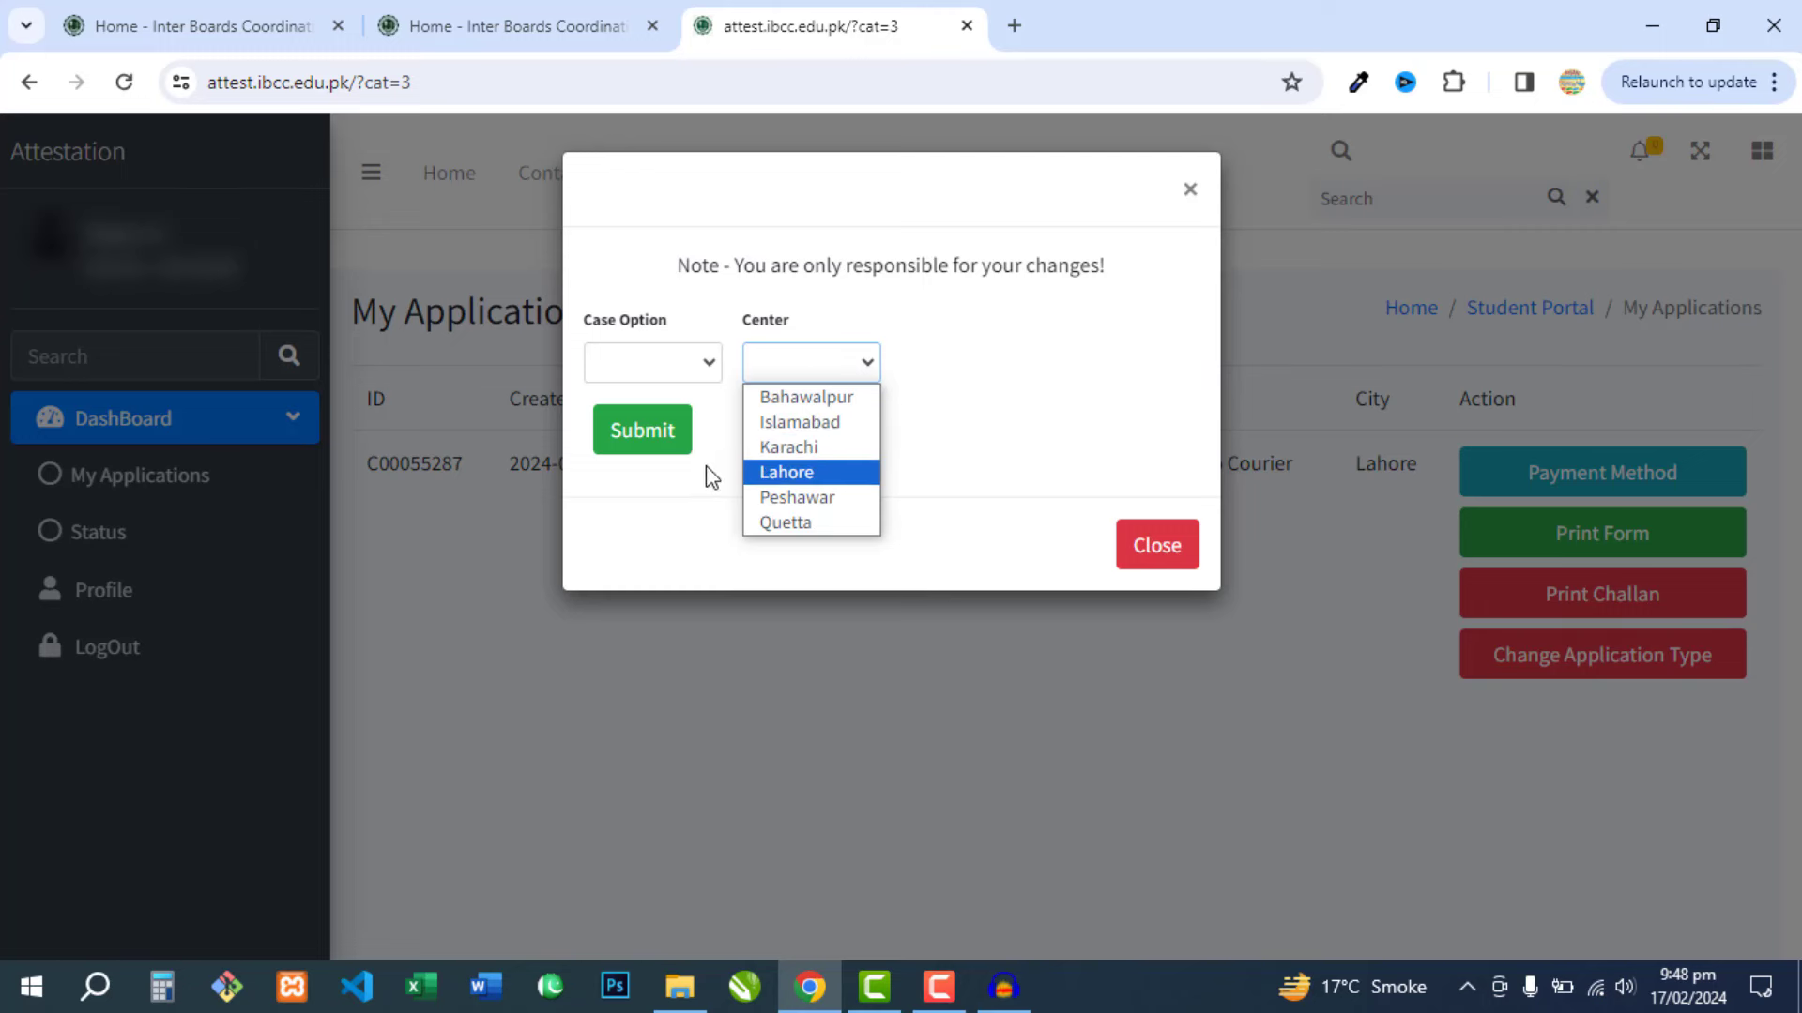
pyautogui.click(1061, 406)
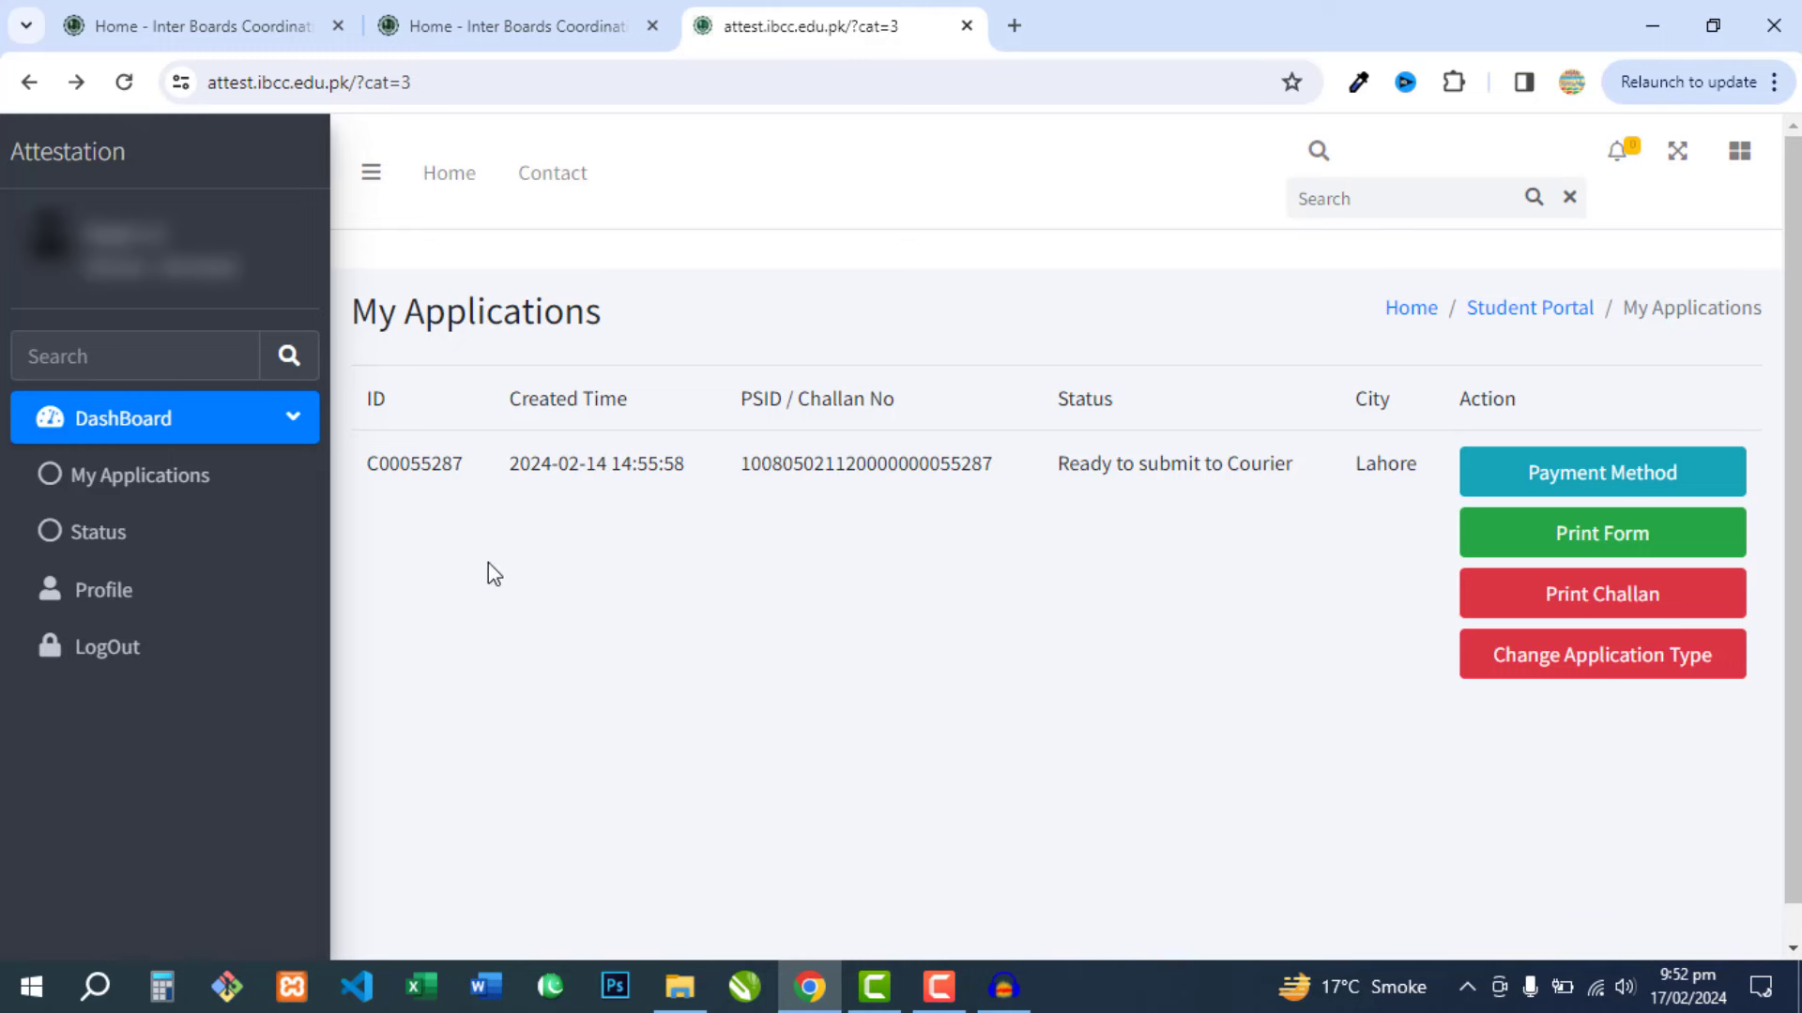
# - Open the application status page and its document-editing Attestation Summary
pyautogui.click(96, 550)
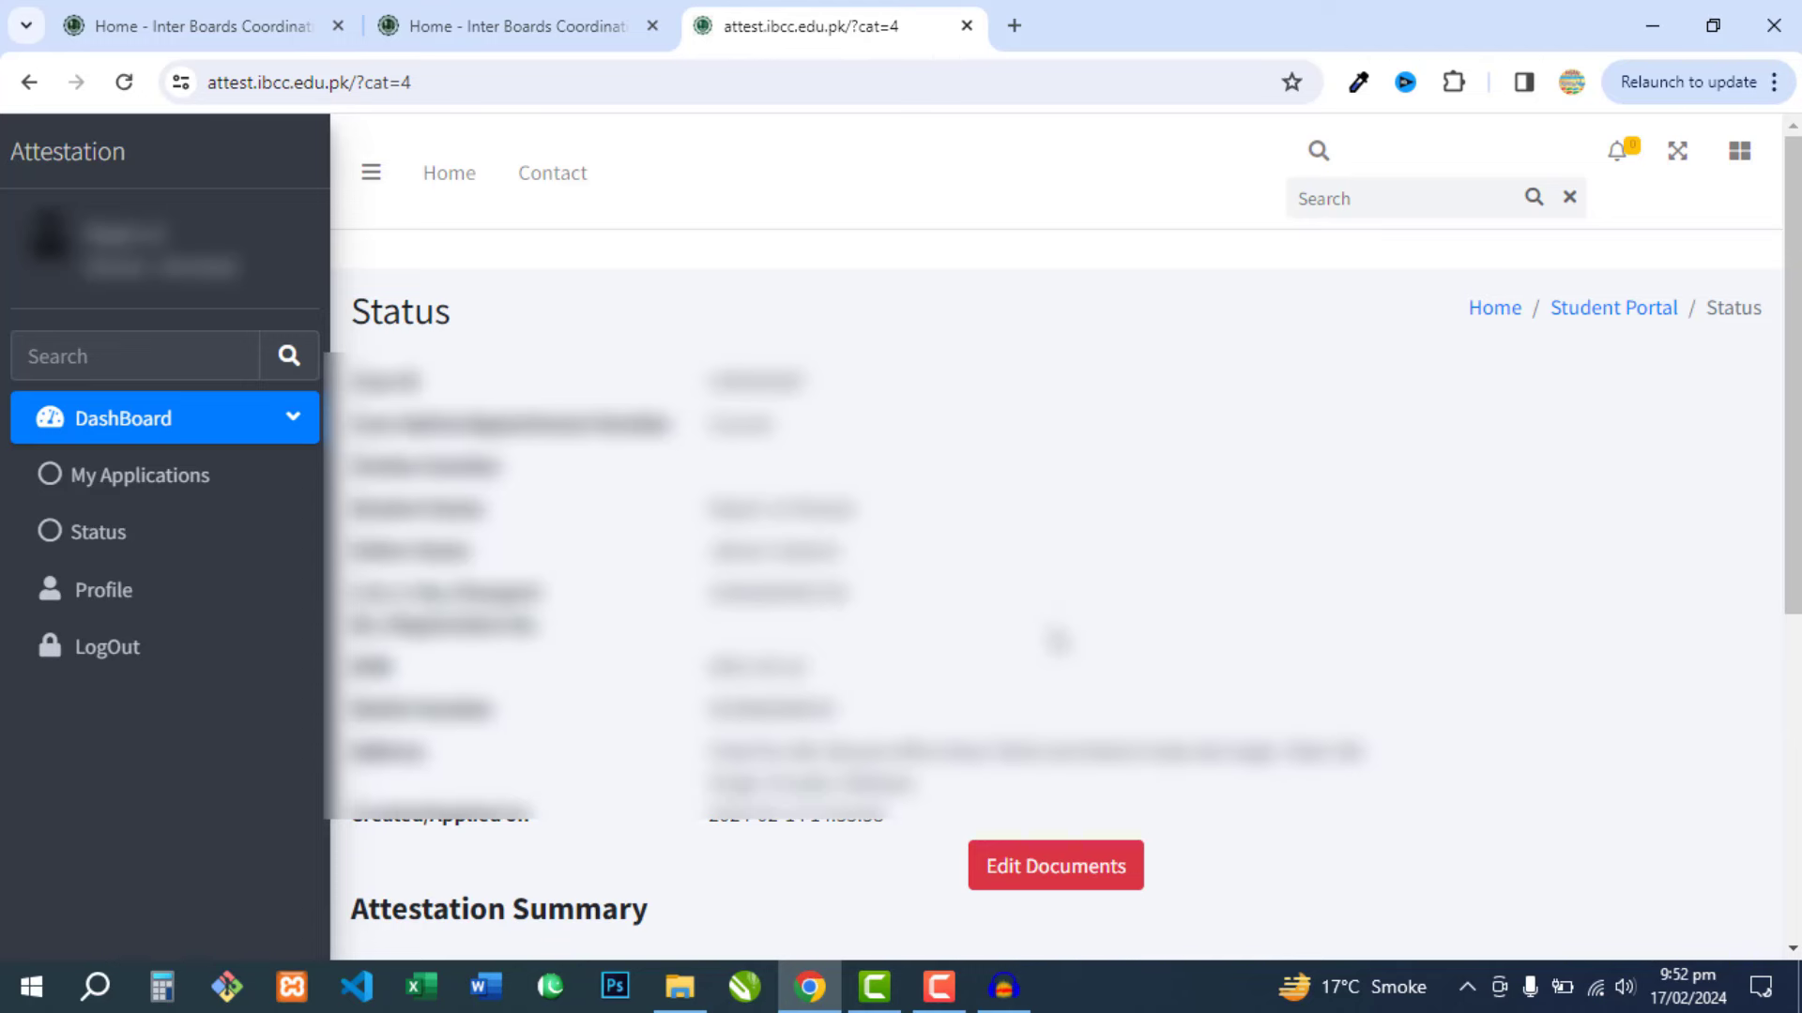
pyautogui.scroll(-1, 1058, 641)
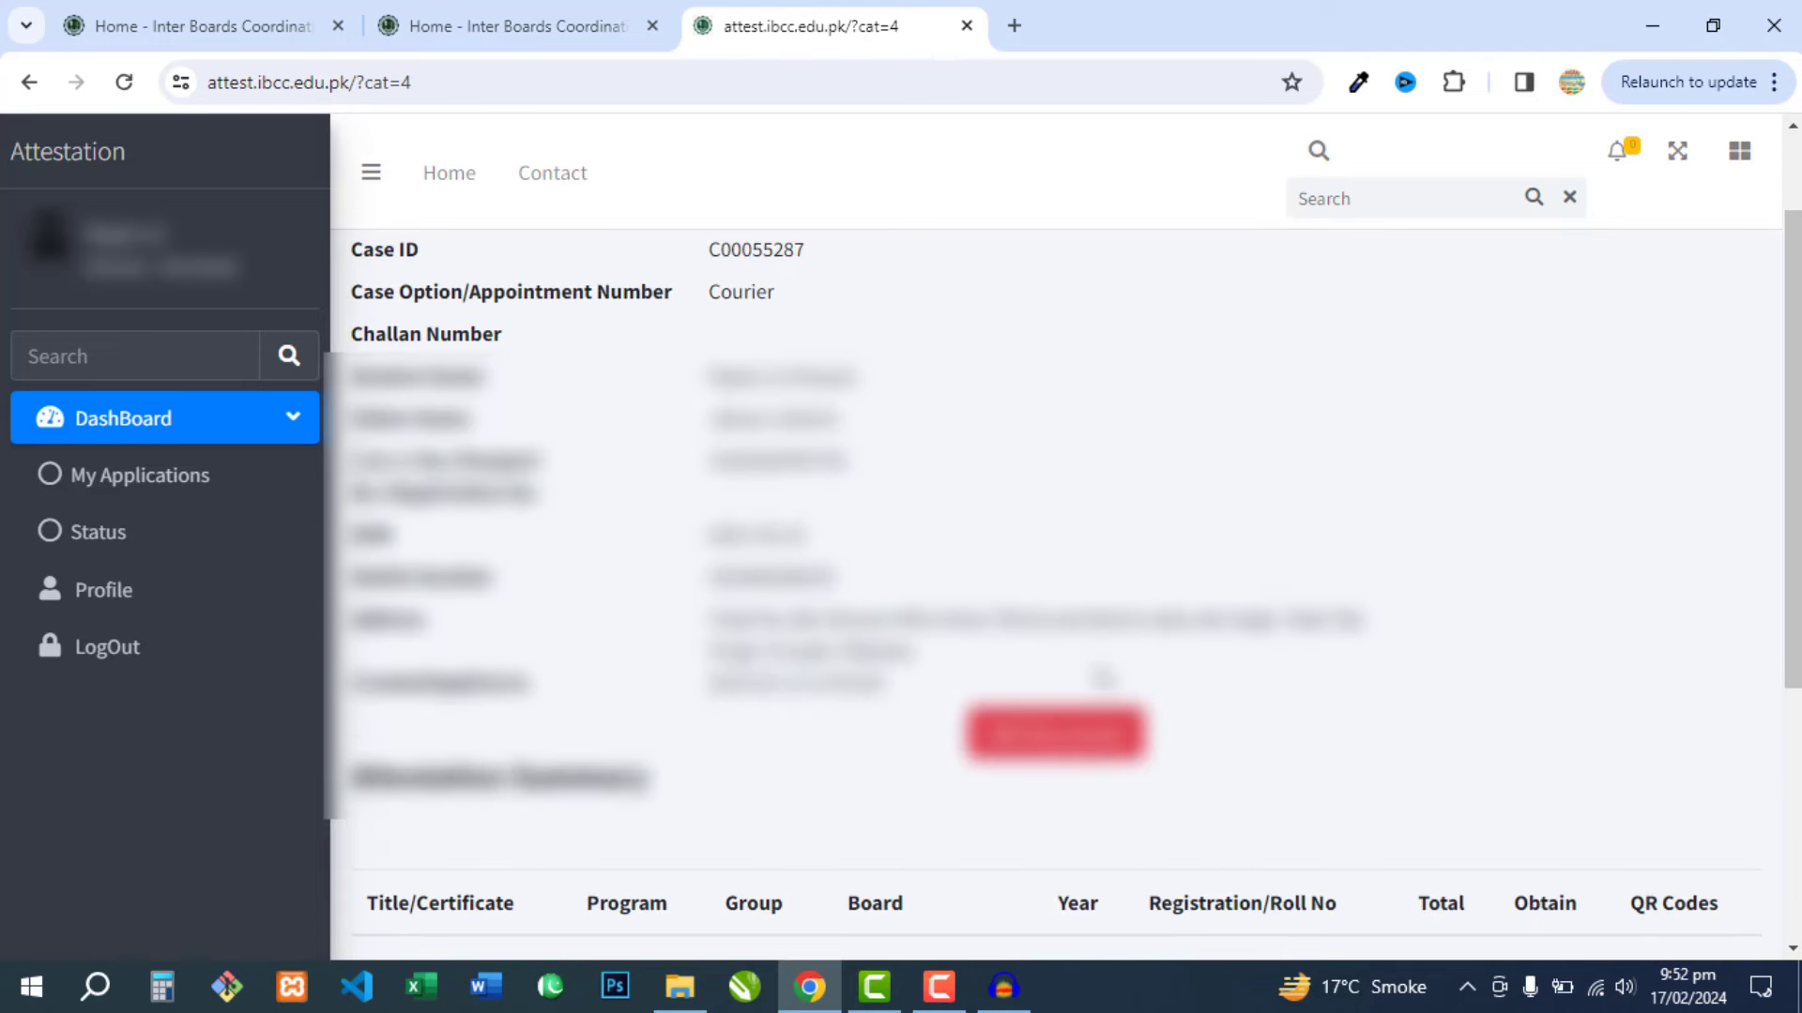
pyautogui.click(1116, 718)
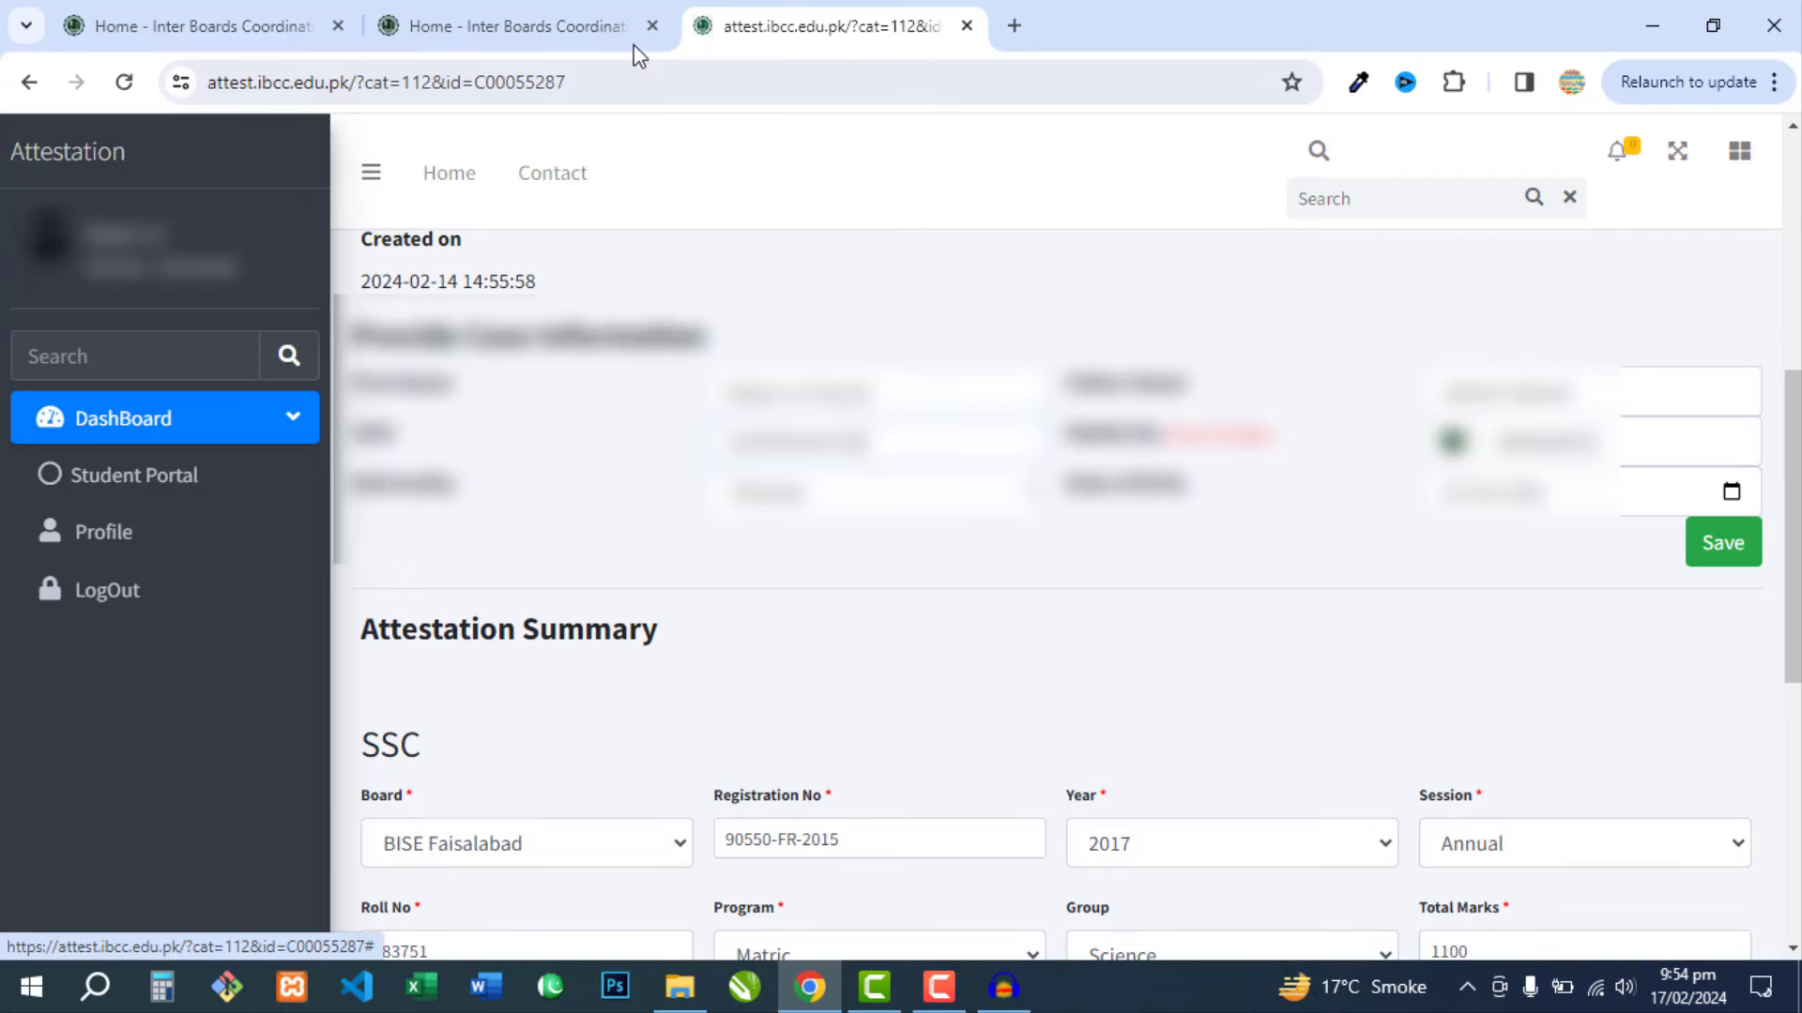
# - Switch back to the IBCC home page tab at ibcc.edu.pk
pyautogui.click(225, 25)
pyautogui.scroll(-3, 1060, 530)
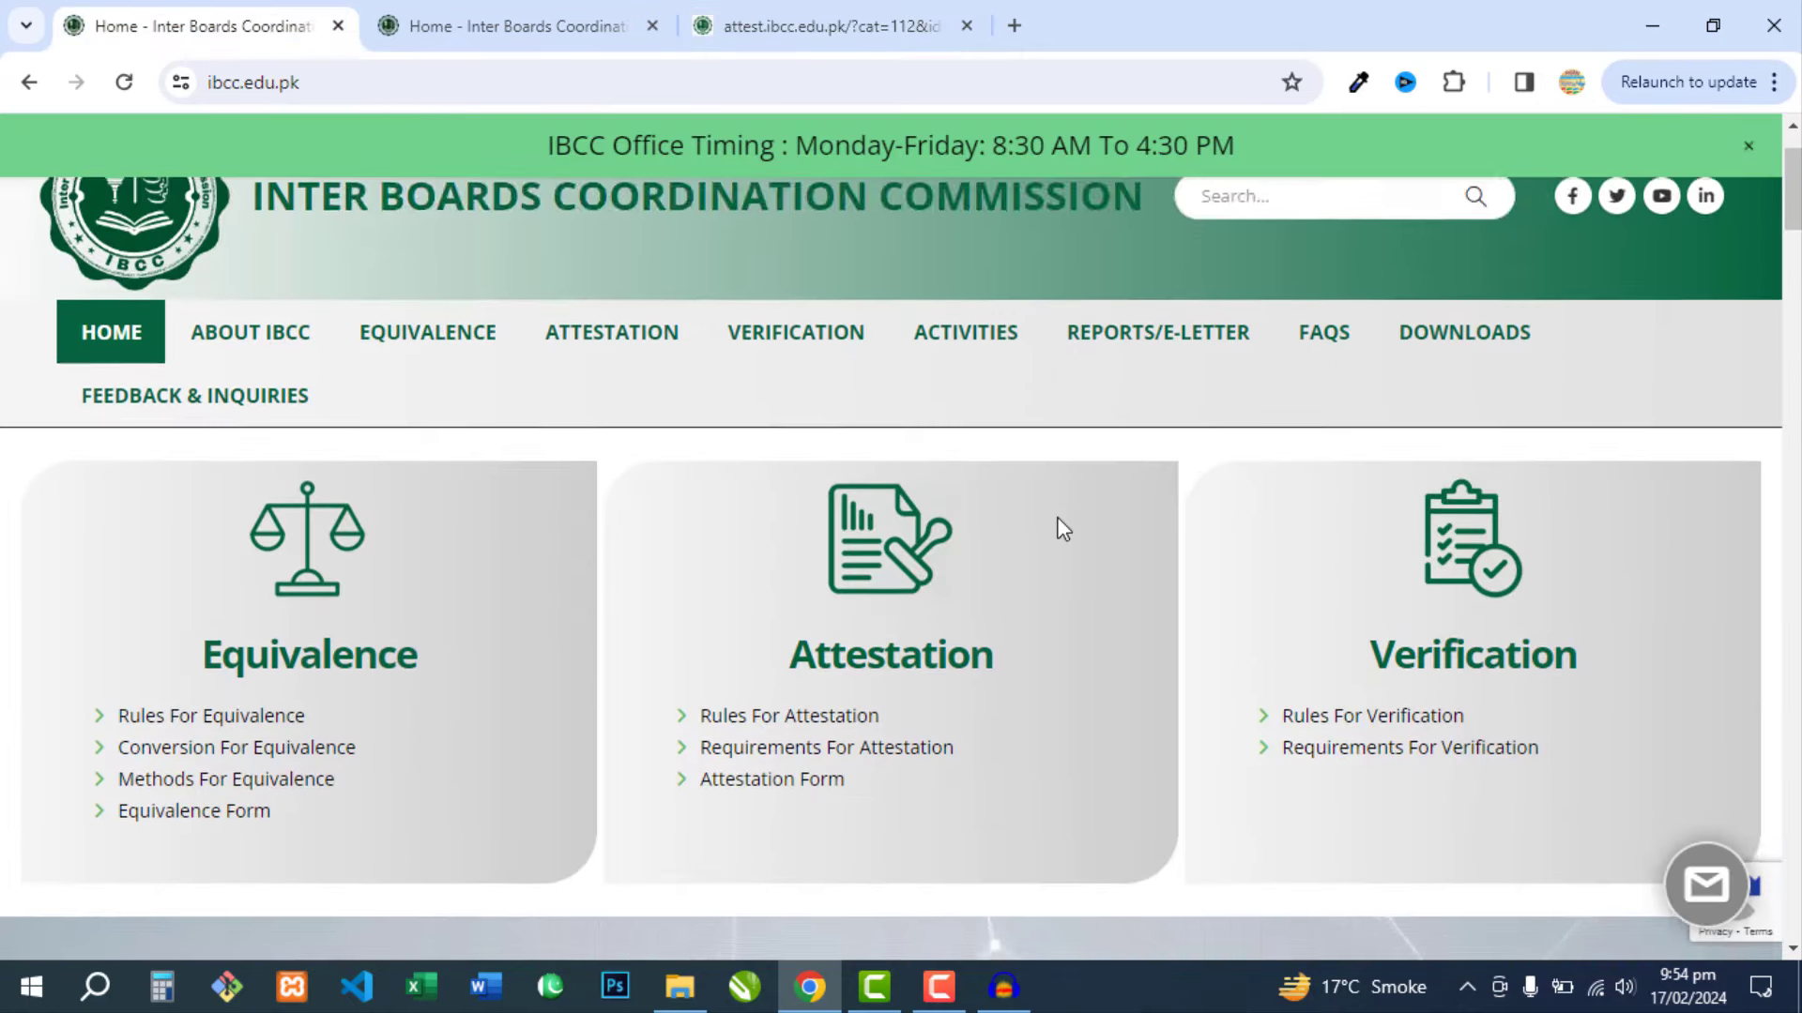
pyautogui.scroll(3, 1200, 503)
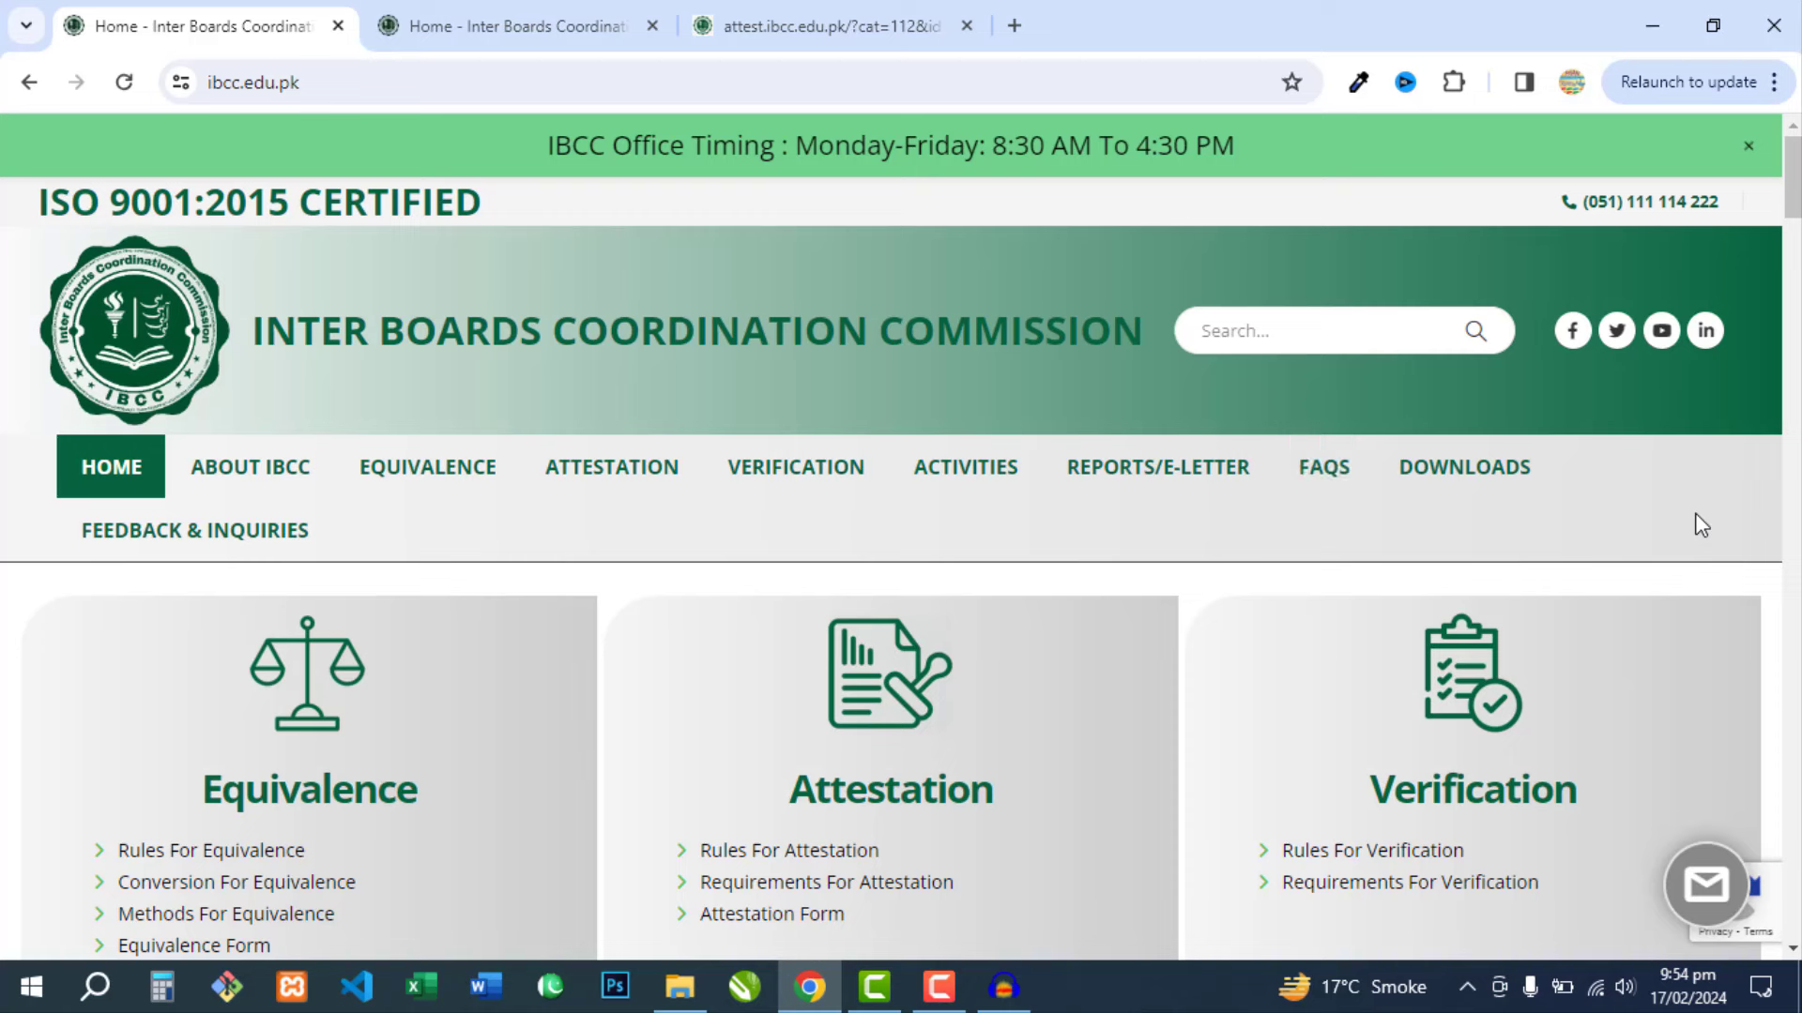